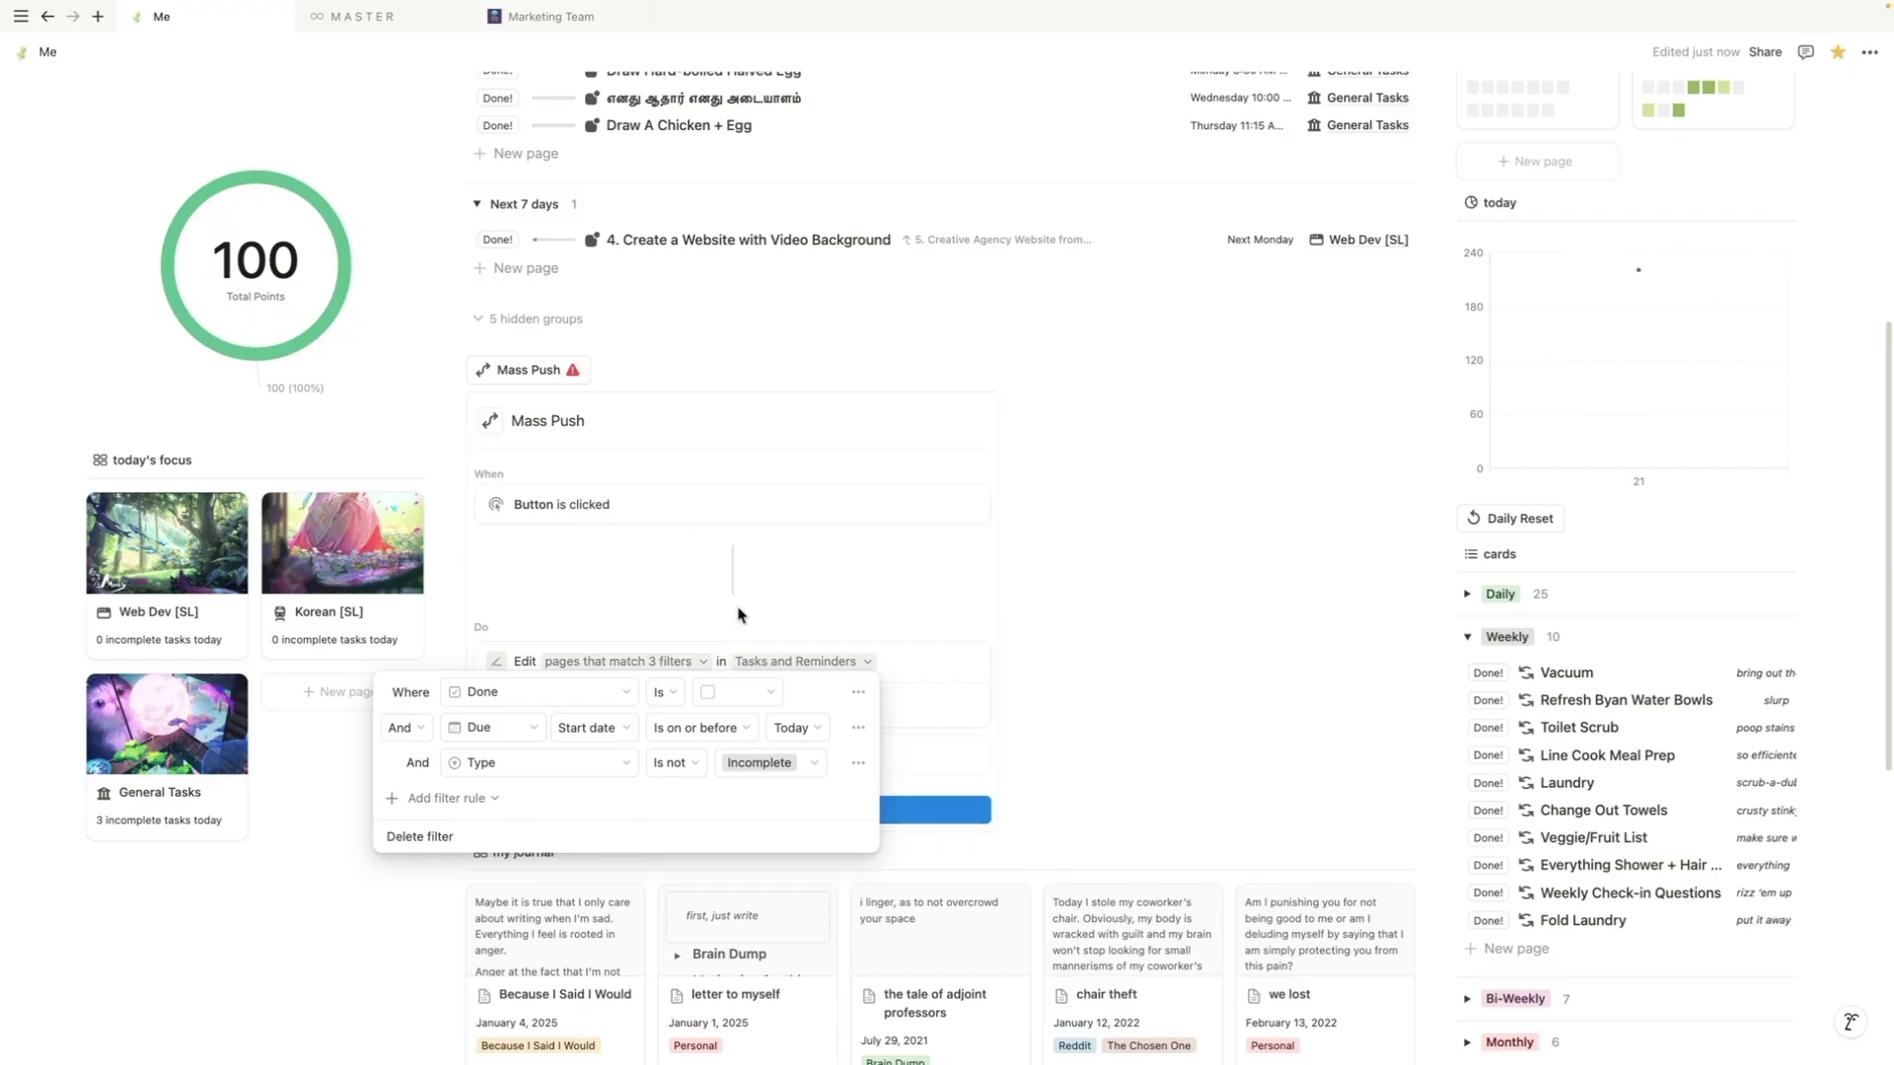
# Step: Preview the Mass Push button's setup: its icon, database edit action and 'all tasks to today()' text
pyautogui.click(938, 765)
pyautogui.scroll(3, 938, 765)
pyautogui.scroll(-2, 486, 474)
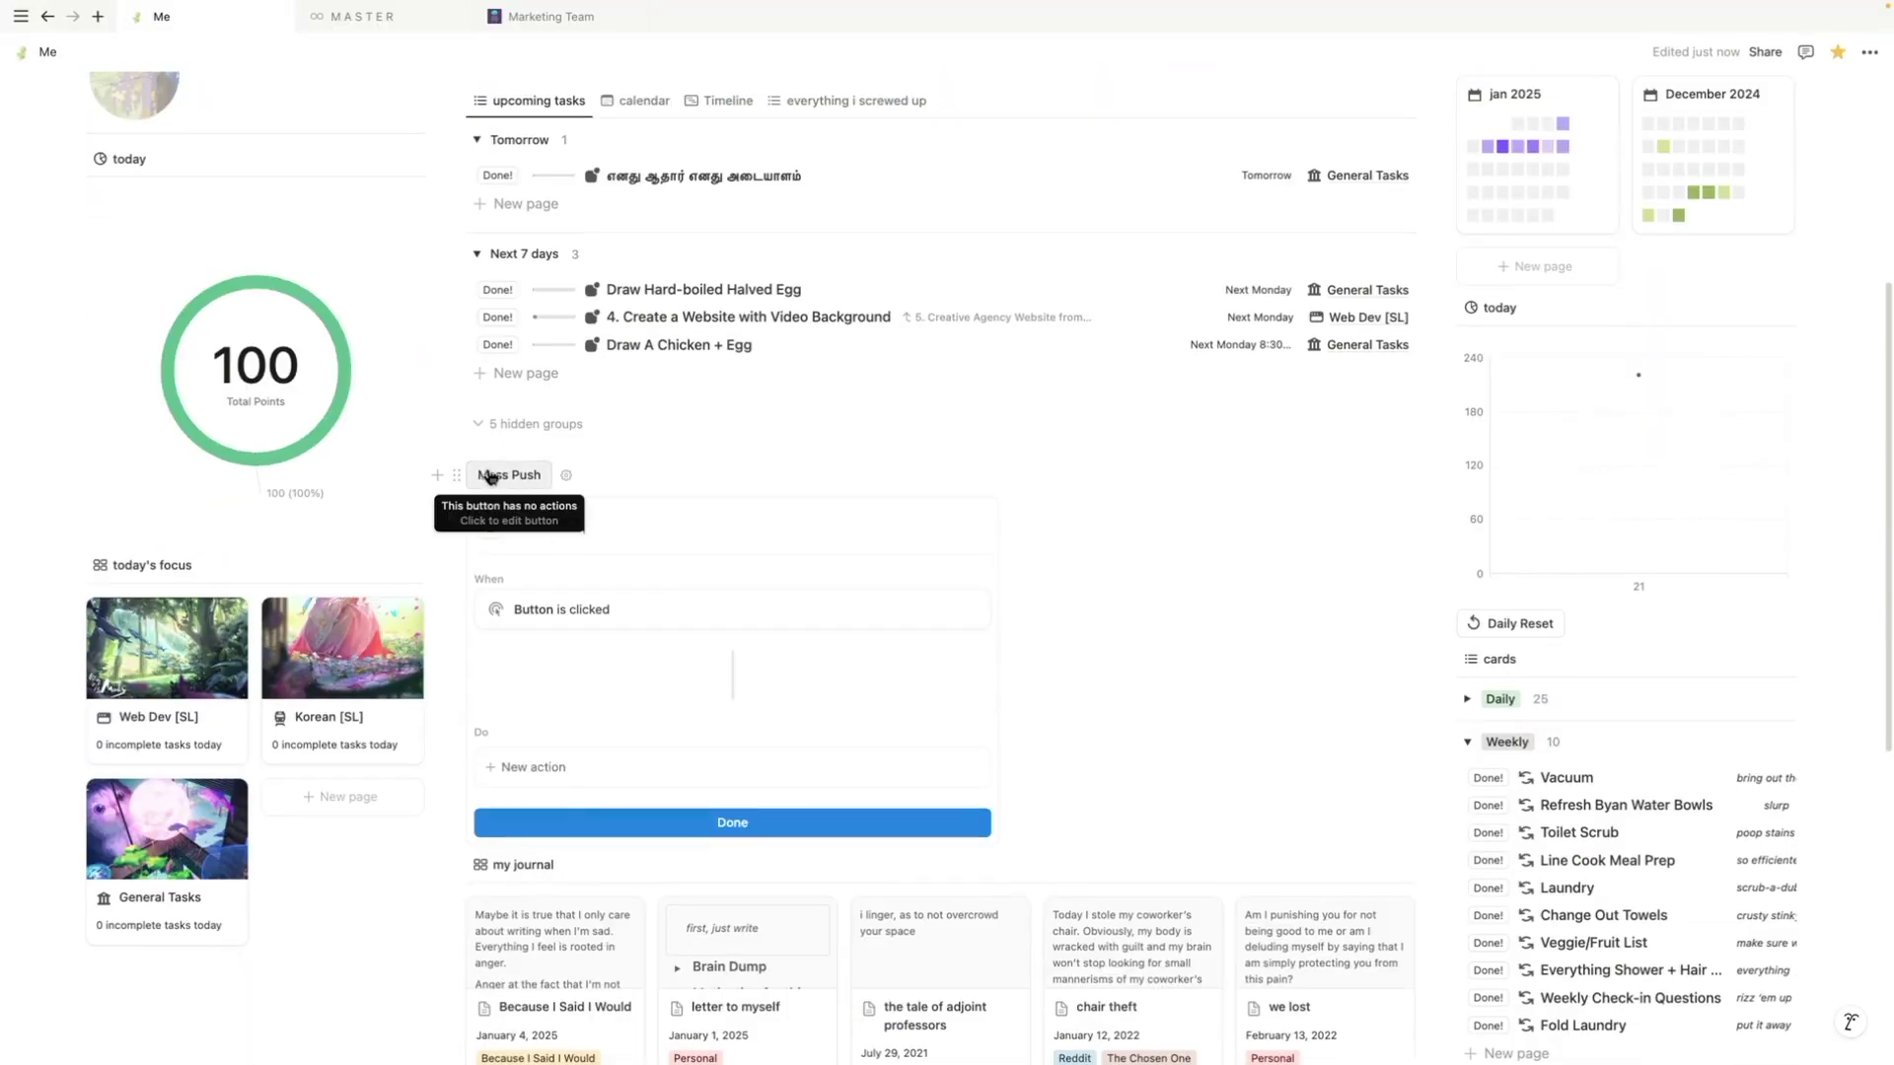
pyautogui.click(490, 525)
pyautogui.click(323, 679)
pyautogui.click(592, 541)
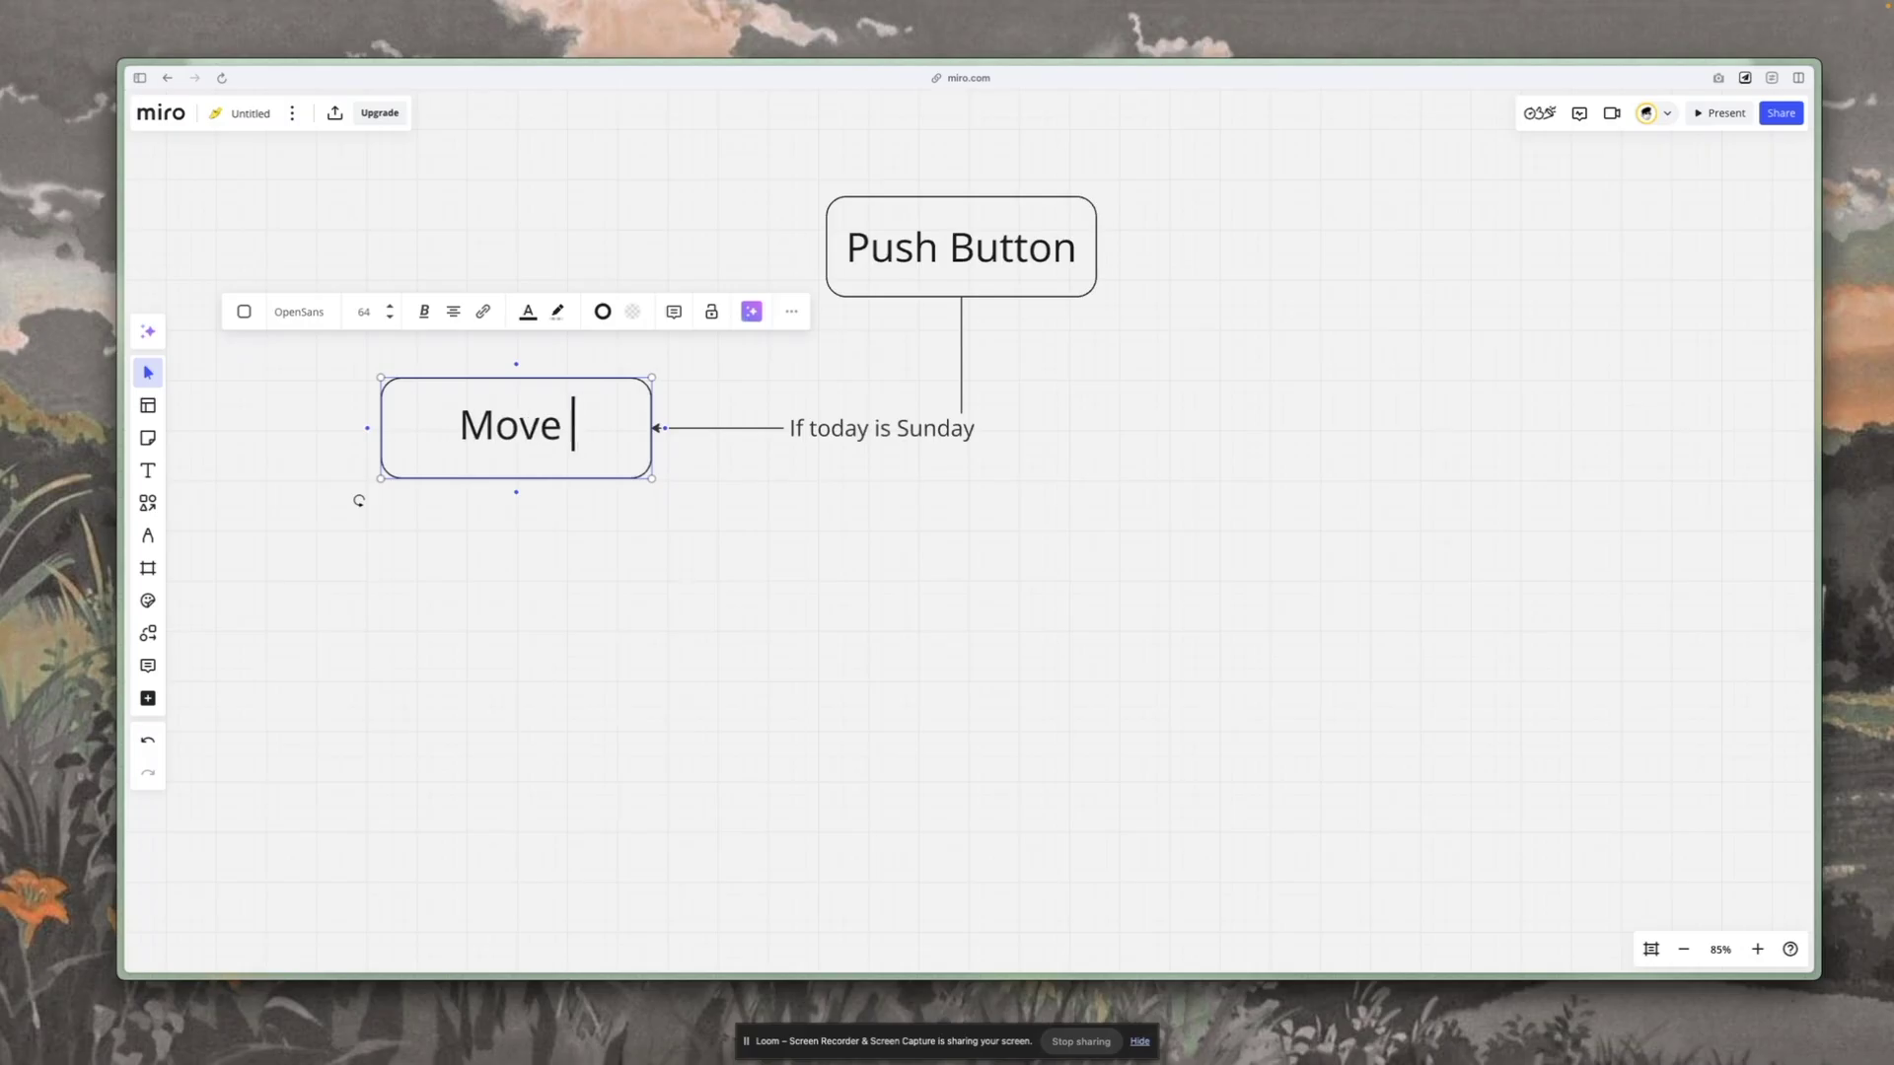
pyautogui.write('all tasks to today()')
pyautogui.press('super+a')
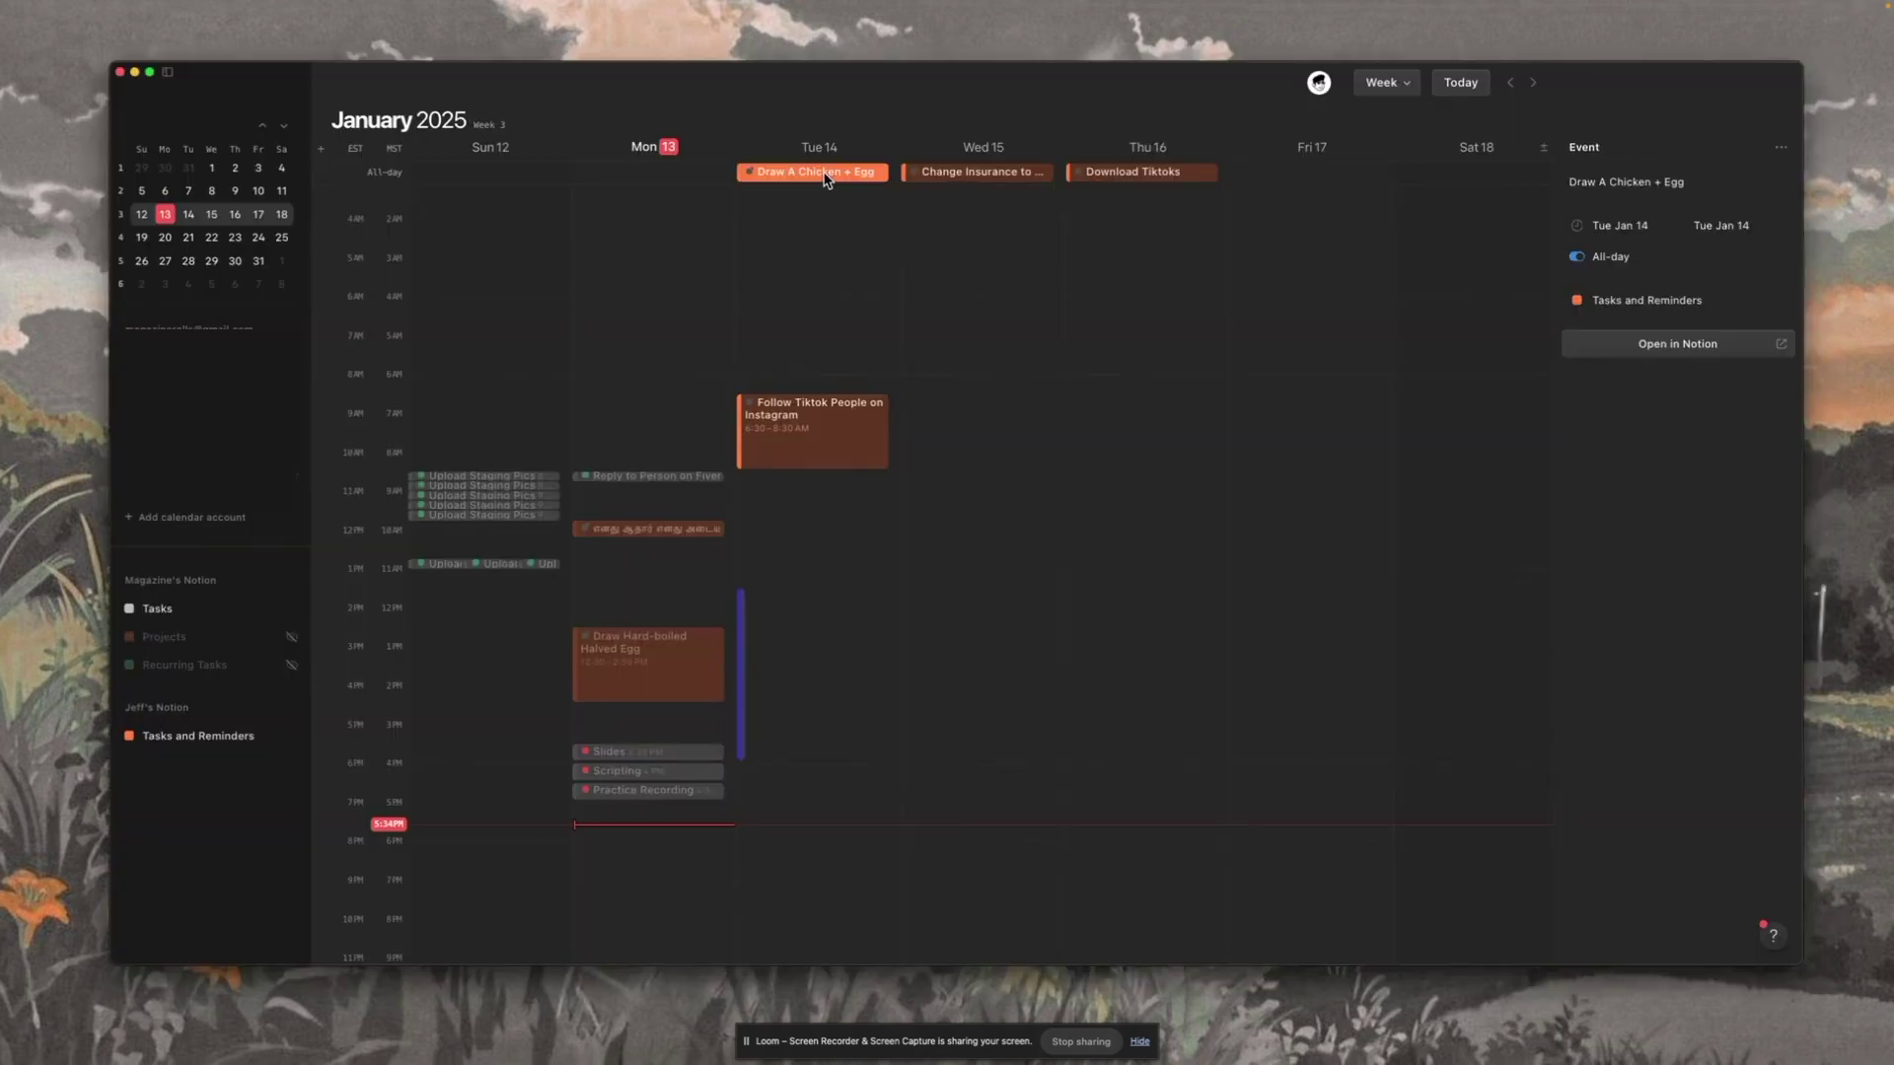
# Step: Preview the calendars, scheduling Follow Tiktok People on Instagram and Draw Hard-boiled Halved Egg on Mon 13
pyautogui.moveTo(826, 179); pyautogui.dragTo(823, 604)
pyautogui.moveTo(976, 172); pyautogui.dragTo(987, 308)
pyautogui.moveTo(1134, 172); pyautogui.dragTo(1144, 335)
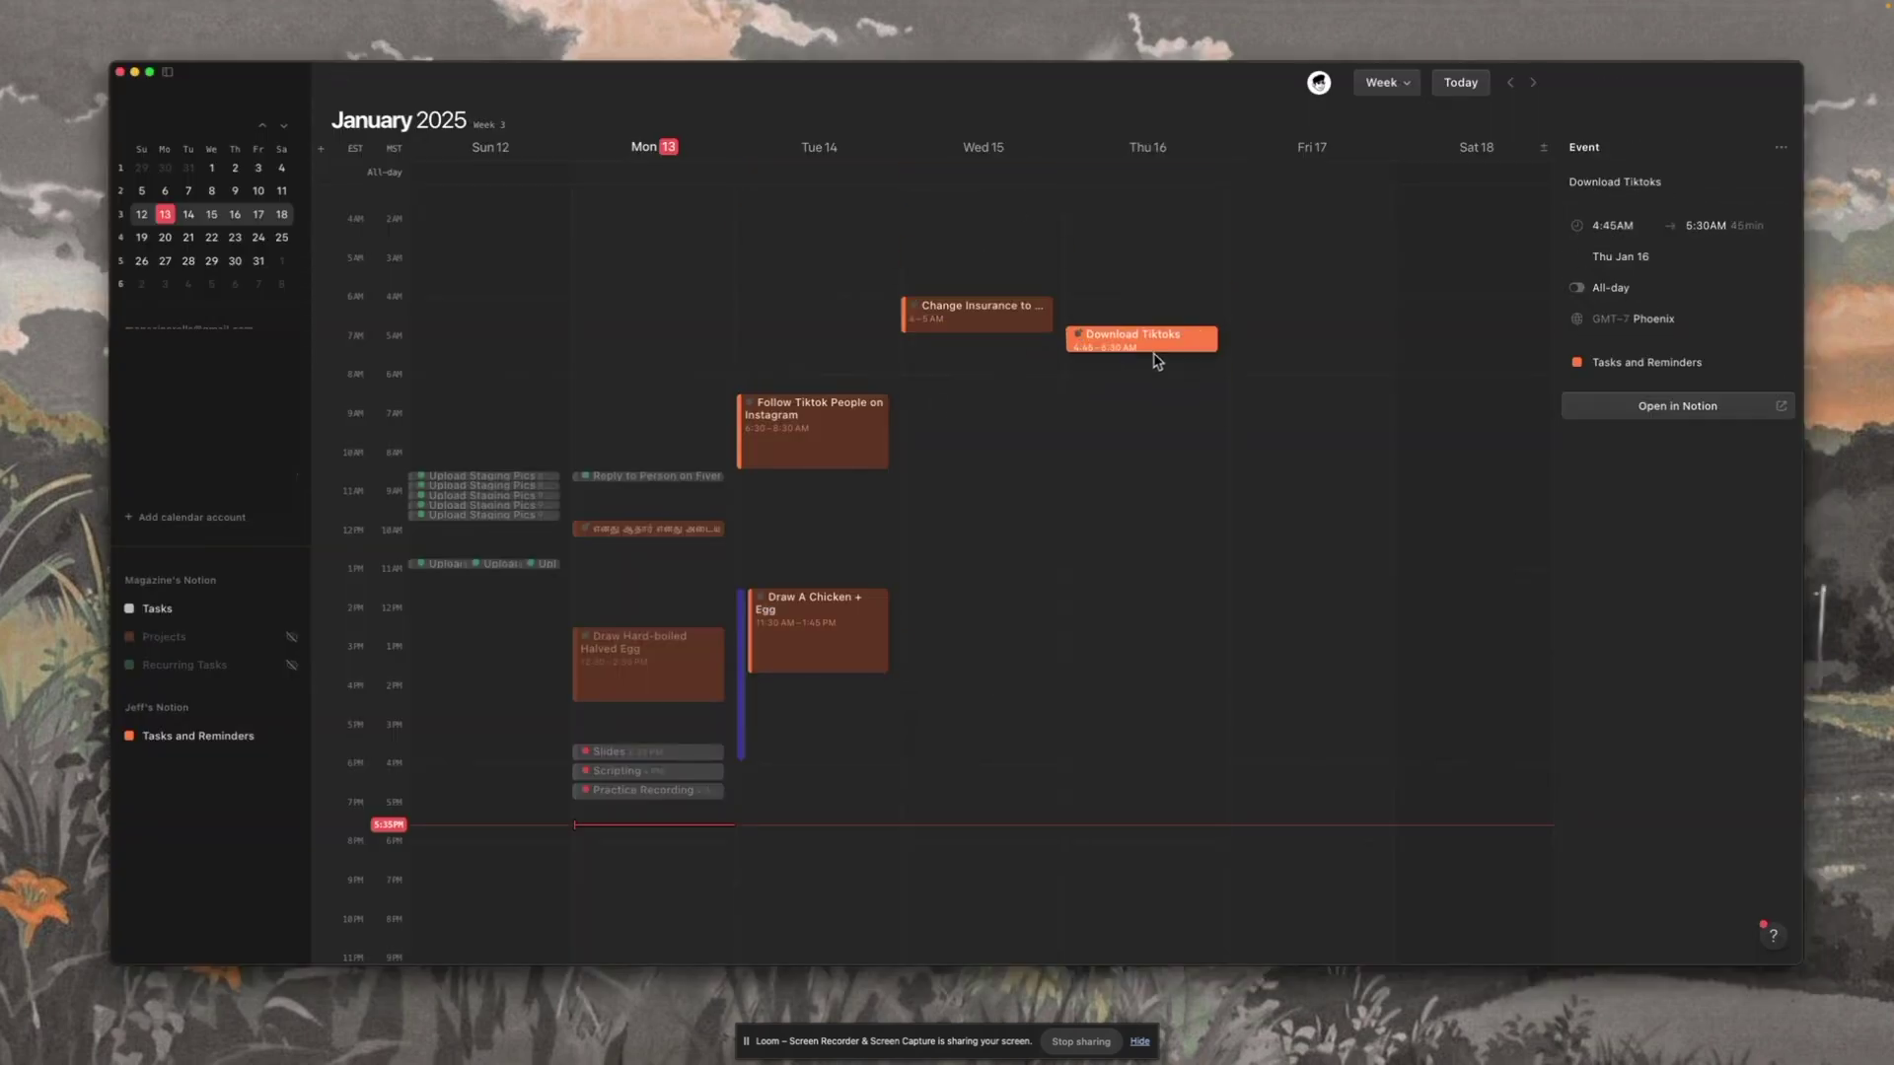
pyautogui.scroll(-2, 952, 773)
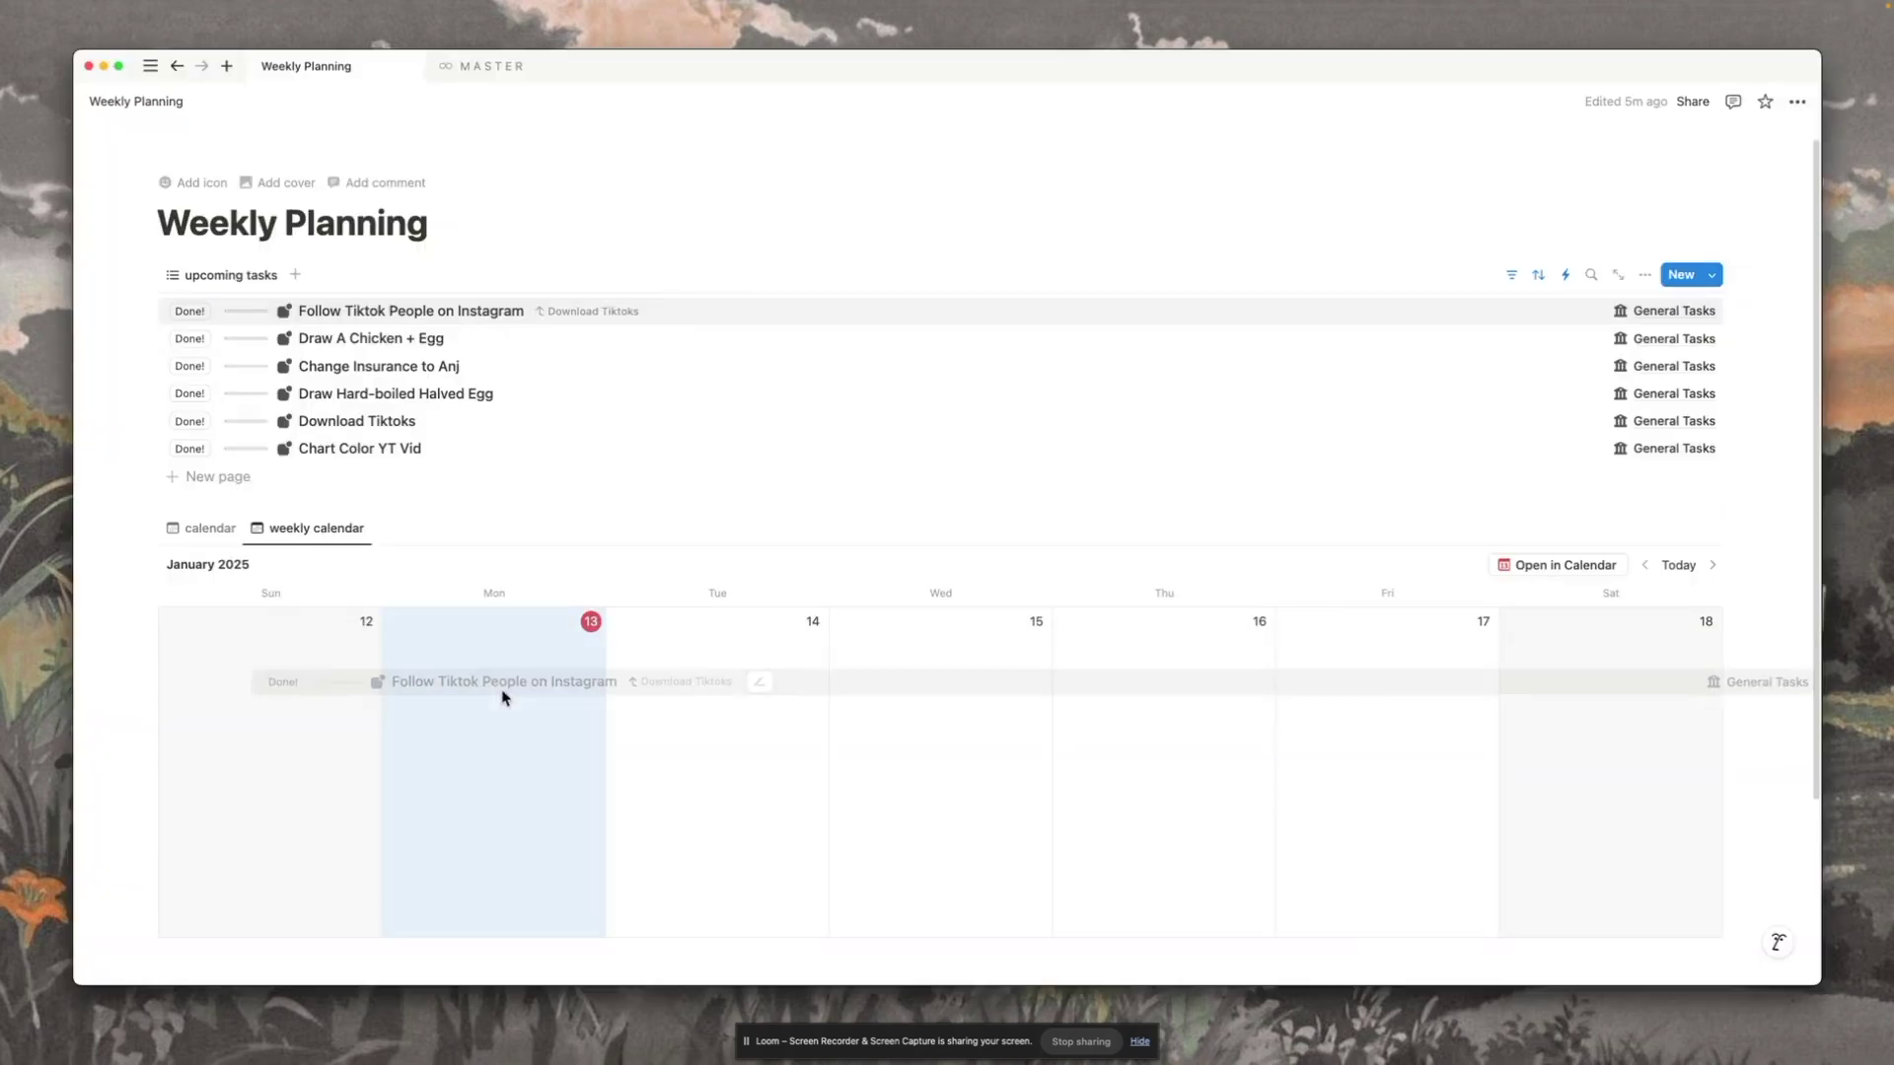
pyautogui.moveTo(503, 693); pyautogui.dragTo(498, 641)
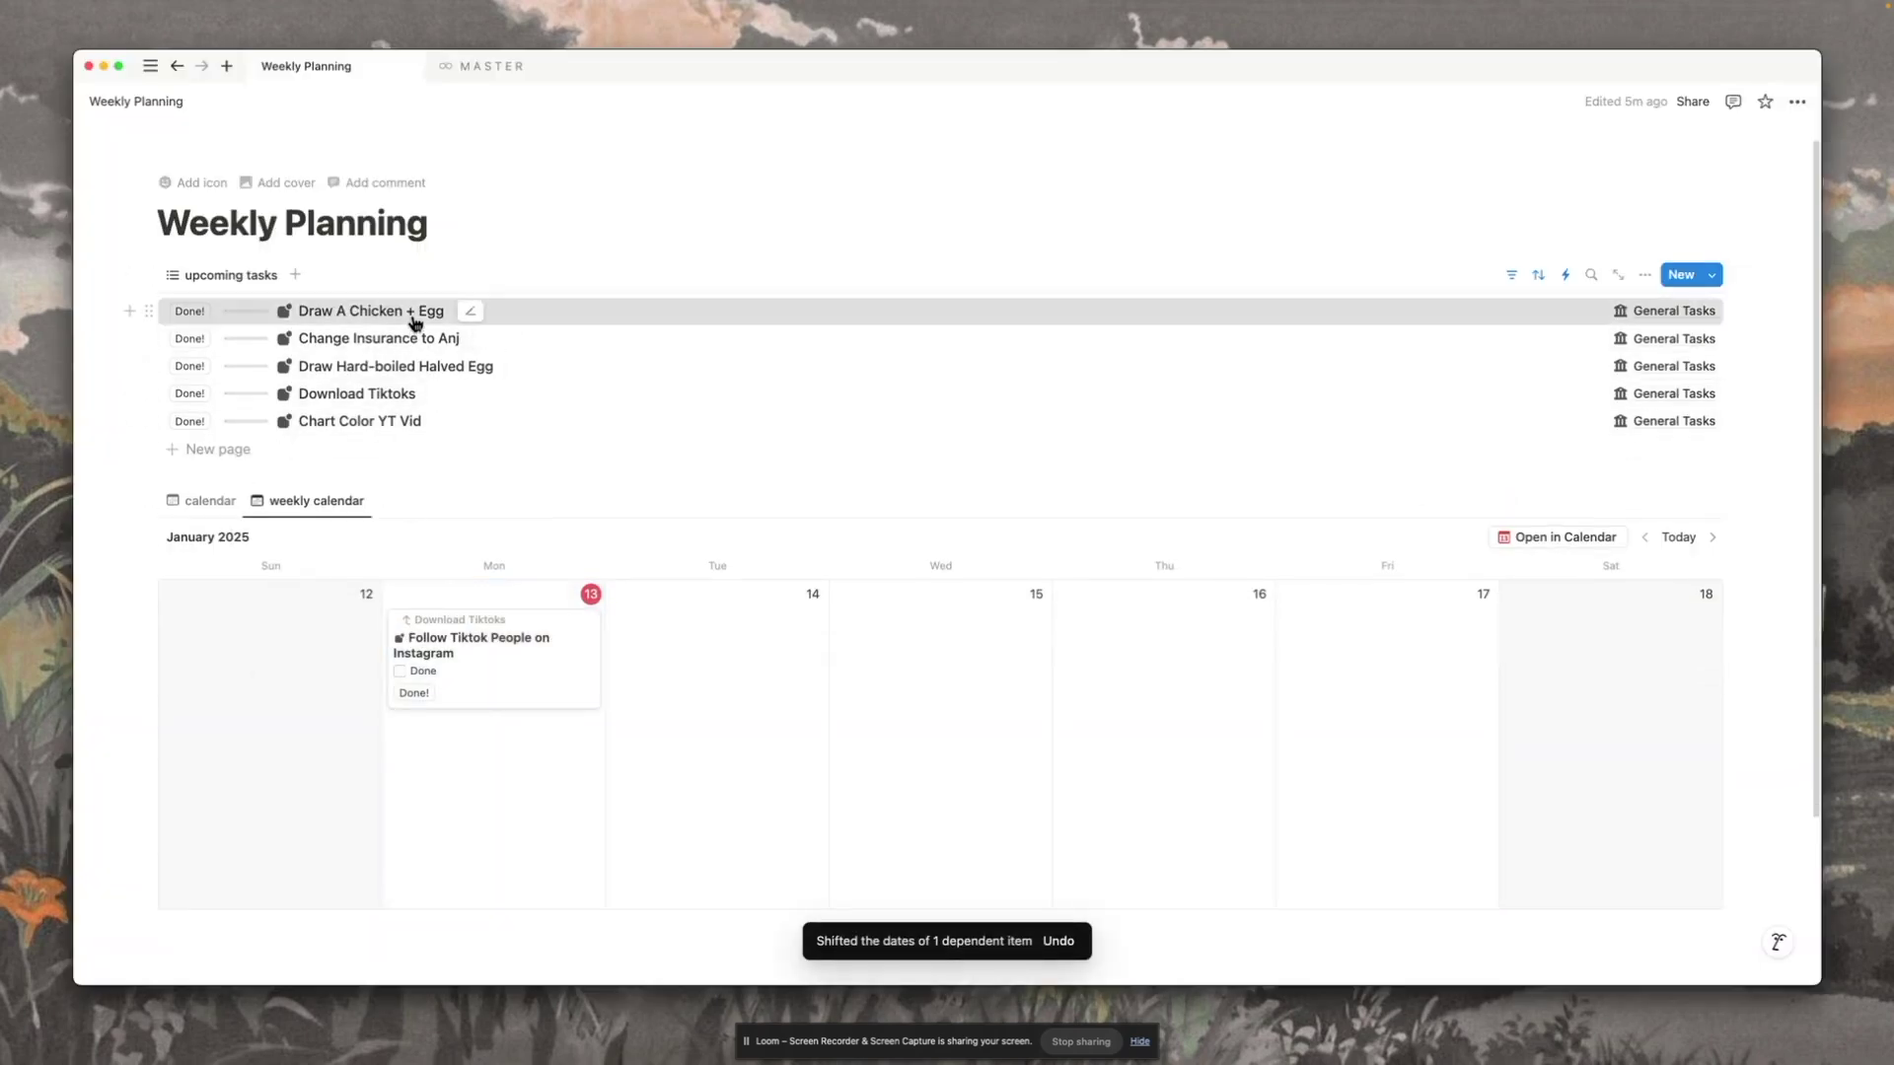
pyautogui.moveTo(415, 339)
pyautogui.mouseDown()
pyautogui.moveTo(482, 773)
pyautogui.moveTo(1109, 633)
pyautogui.mouseUp()
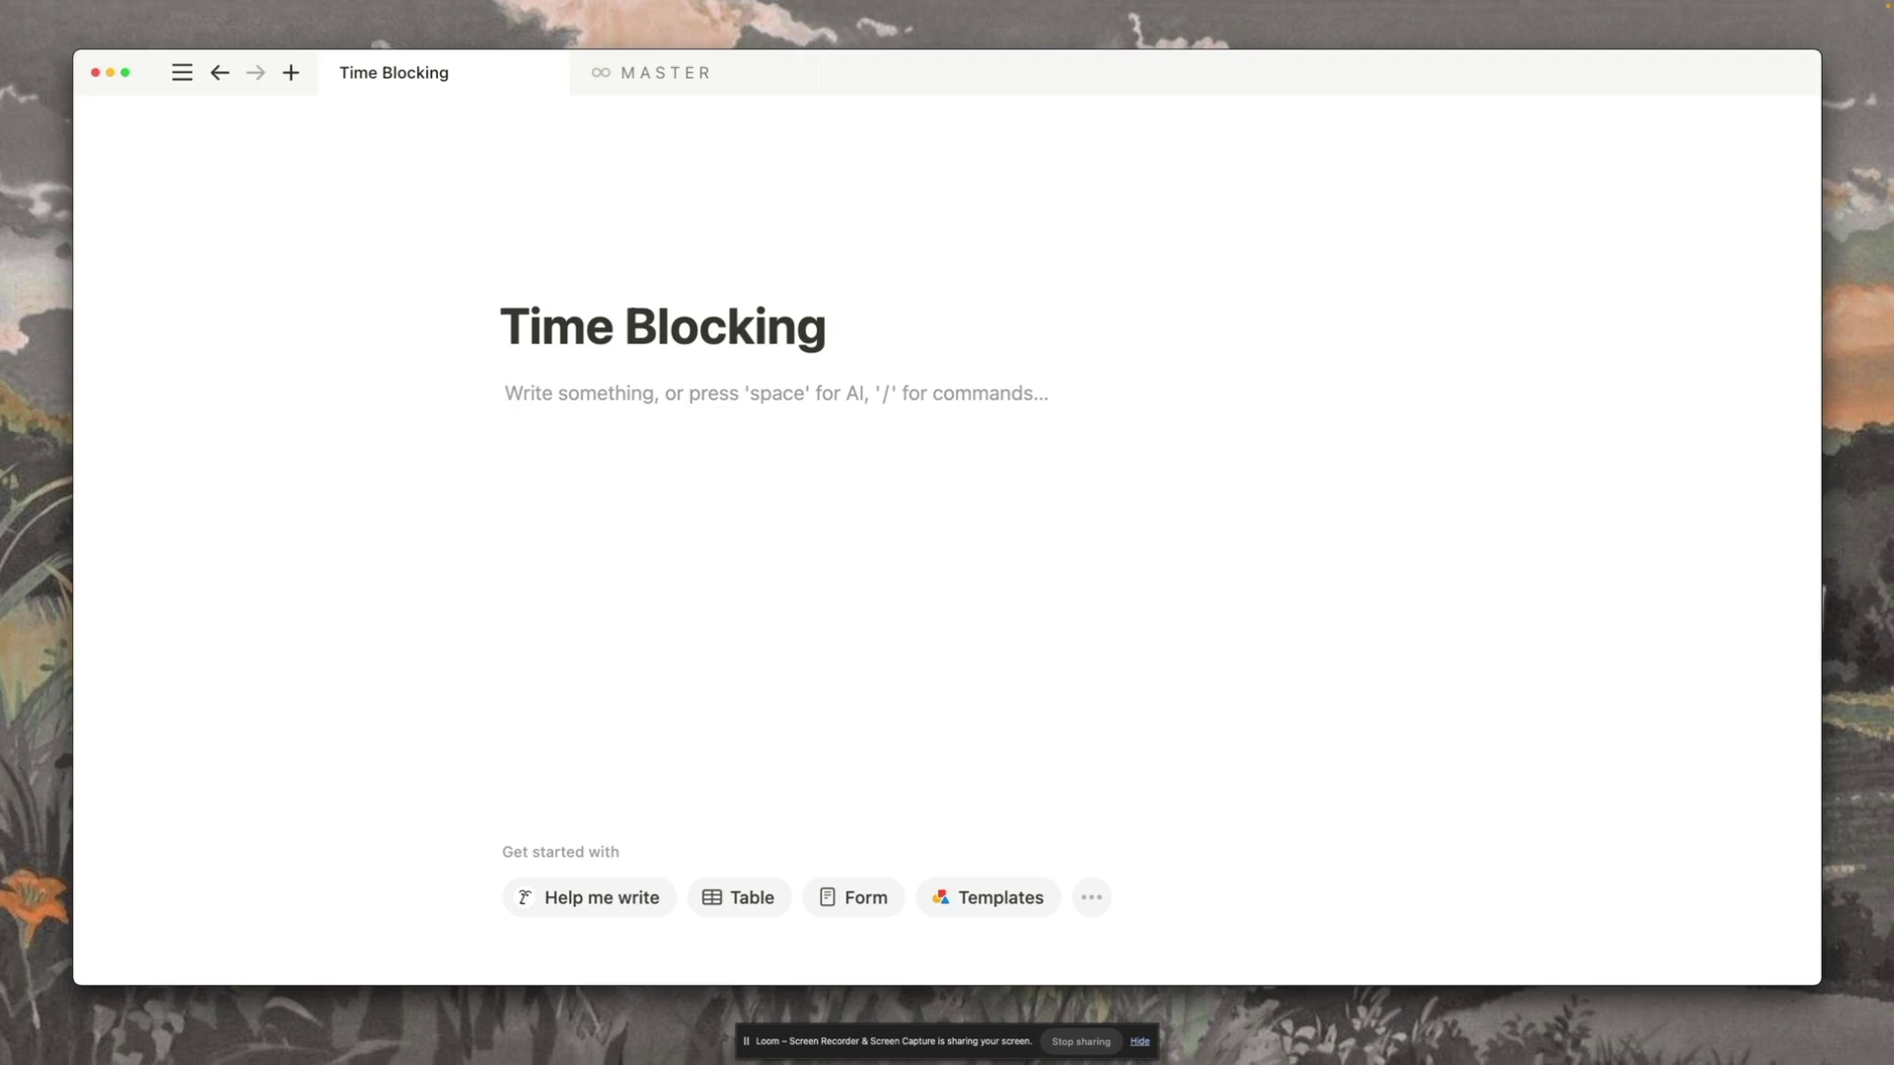
# Step: Insert a full-page database titled Tasks into the Time Blocking page with /database
pyautogui.write('/database')
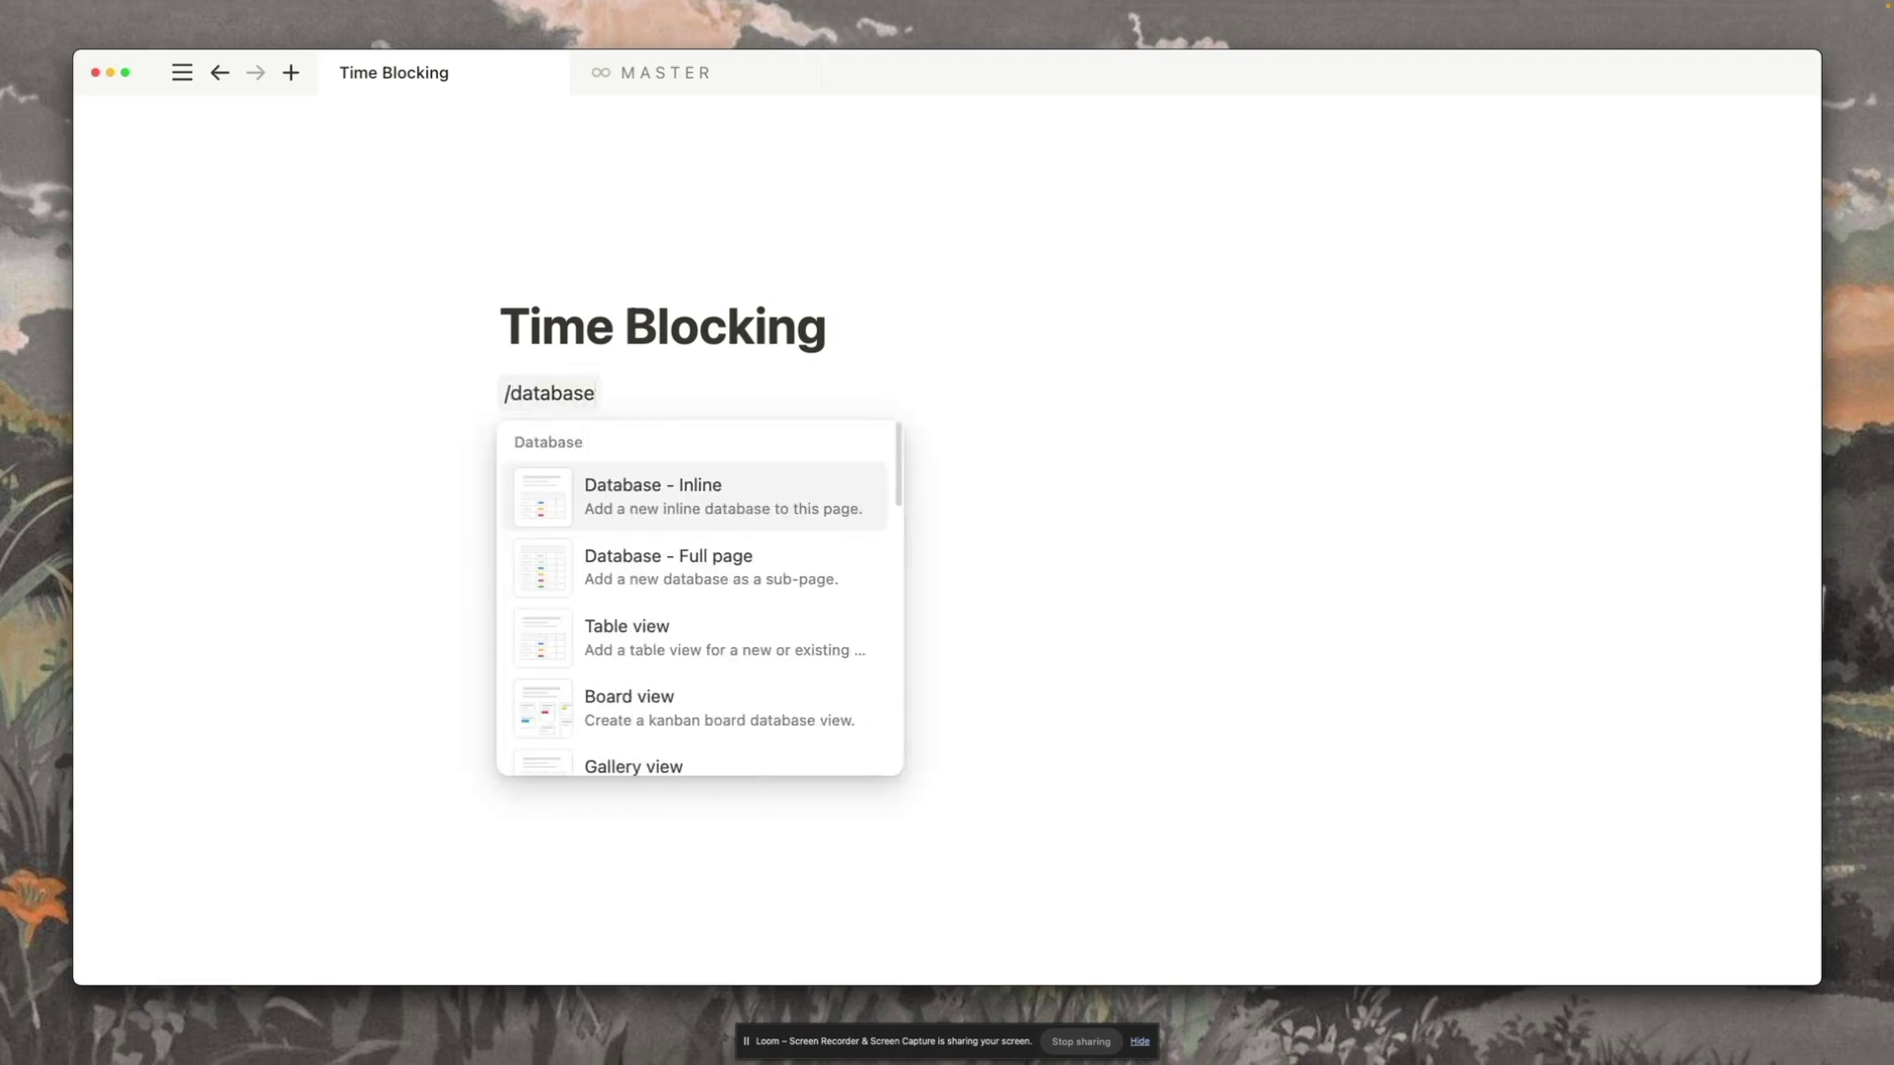
pyautogui.click(803, 562)
pyautogui.click(241, 208)
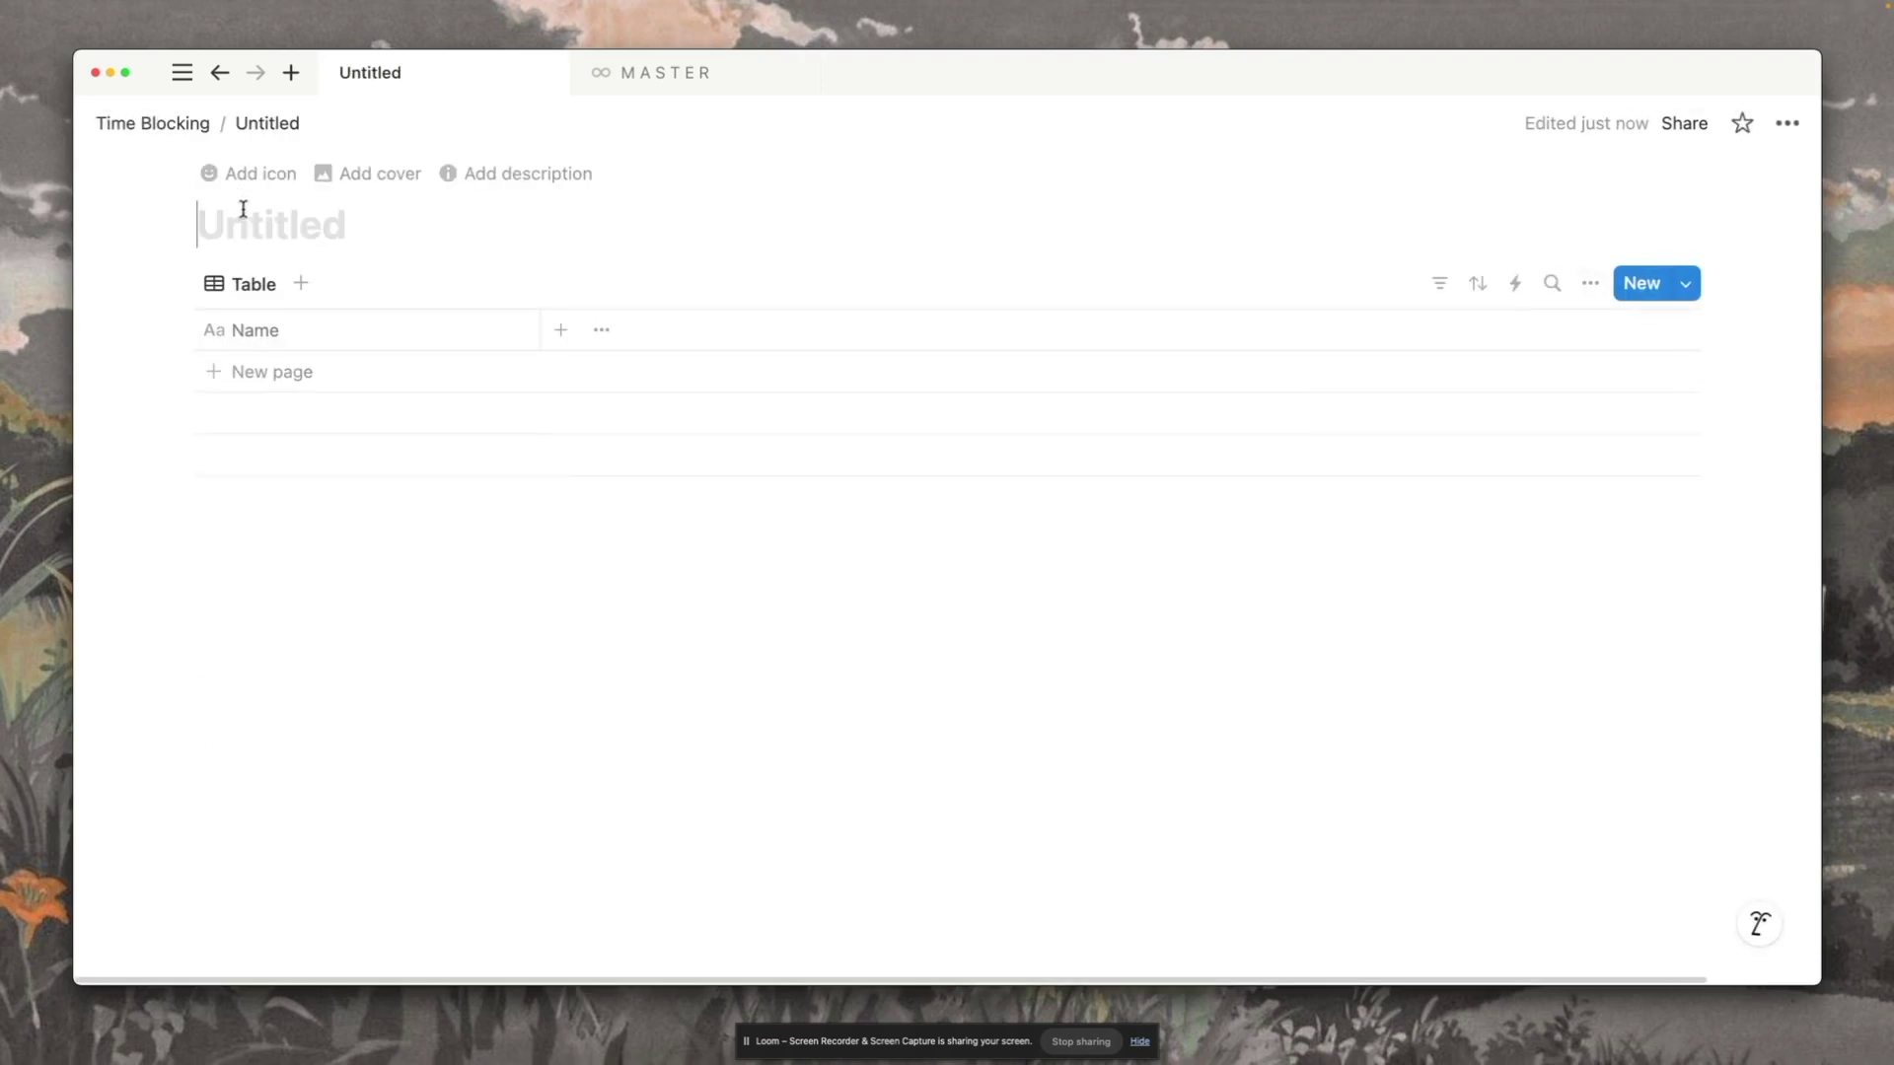
pyautogui.write('Tasks')
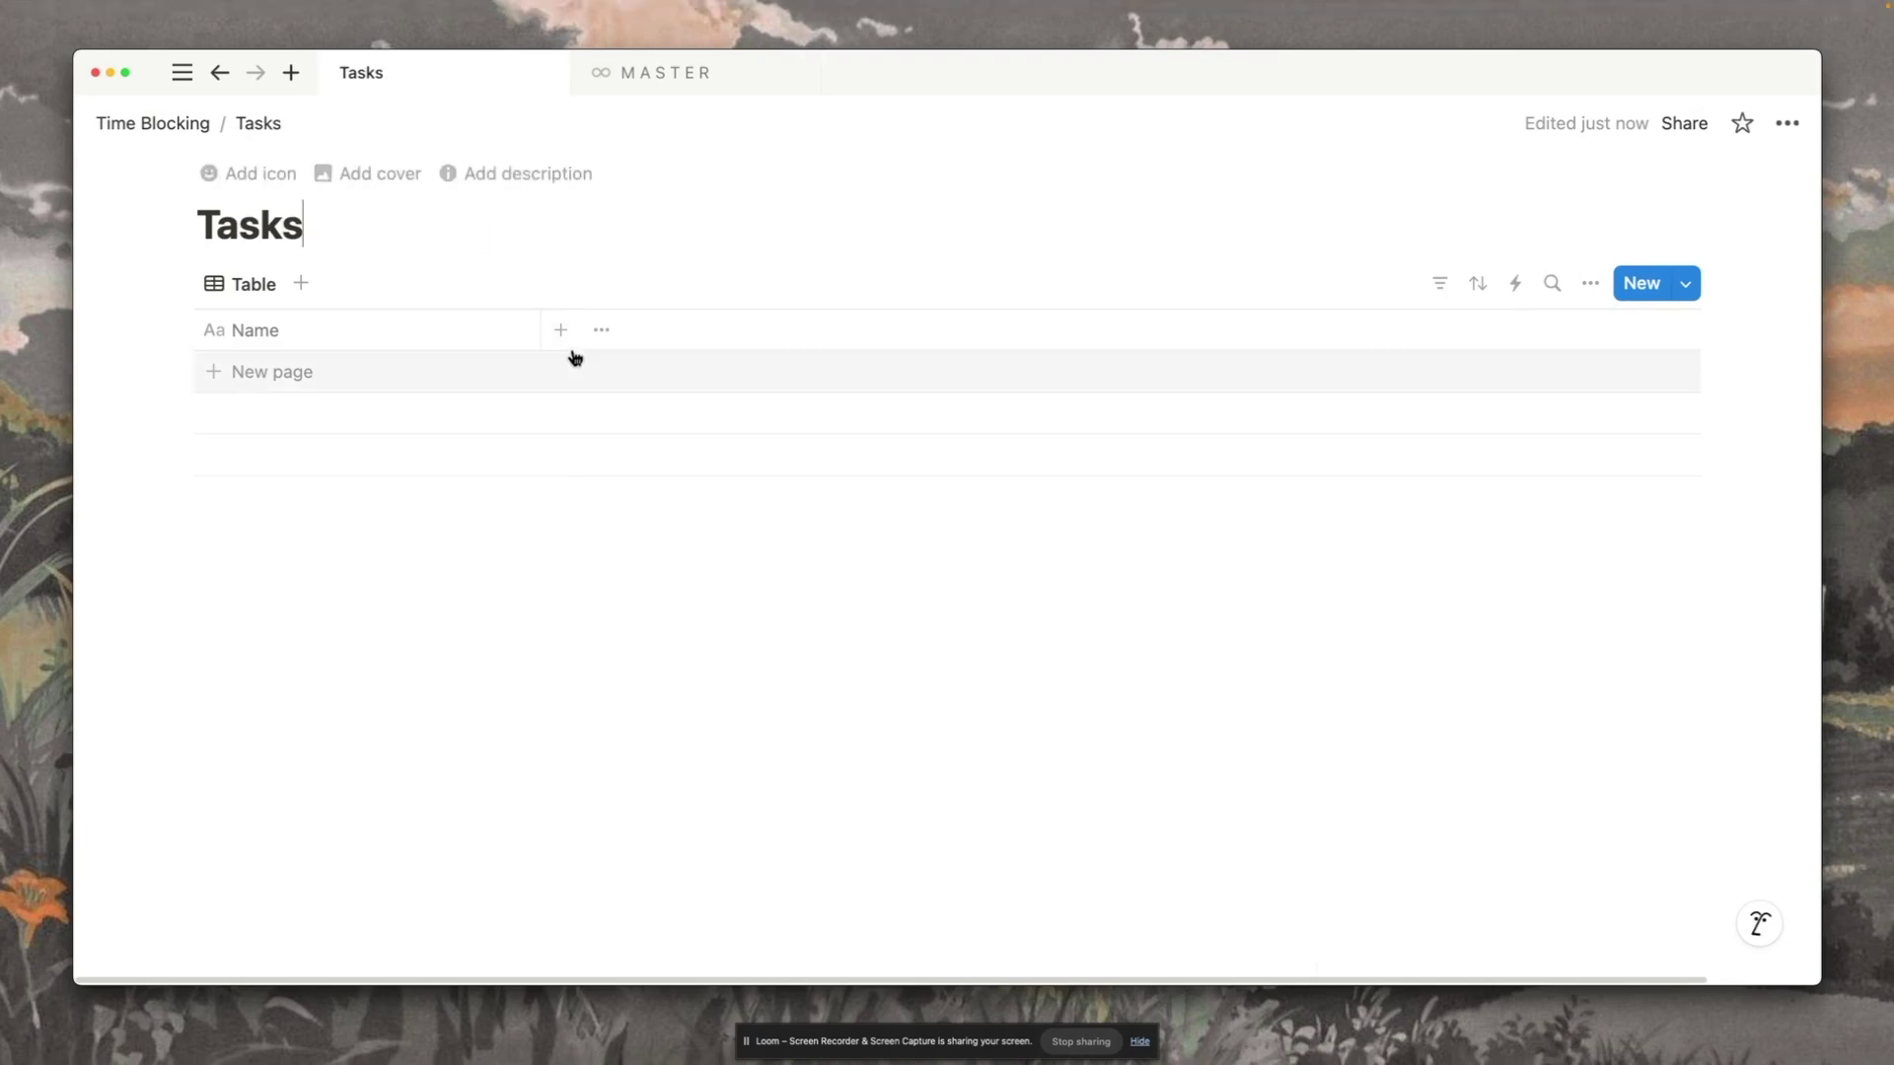
# Step: Add a Date property to the Tasks table and begin renaming it 'Du'
pyautogui.click(560, 331)
pyautogui.scroll(-3, 1450, 849)
pyautogui.click(1420, 881)
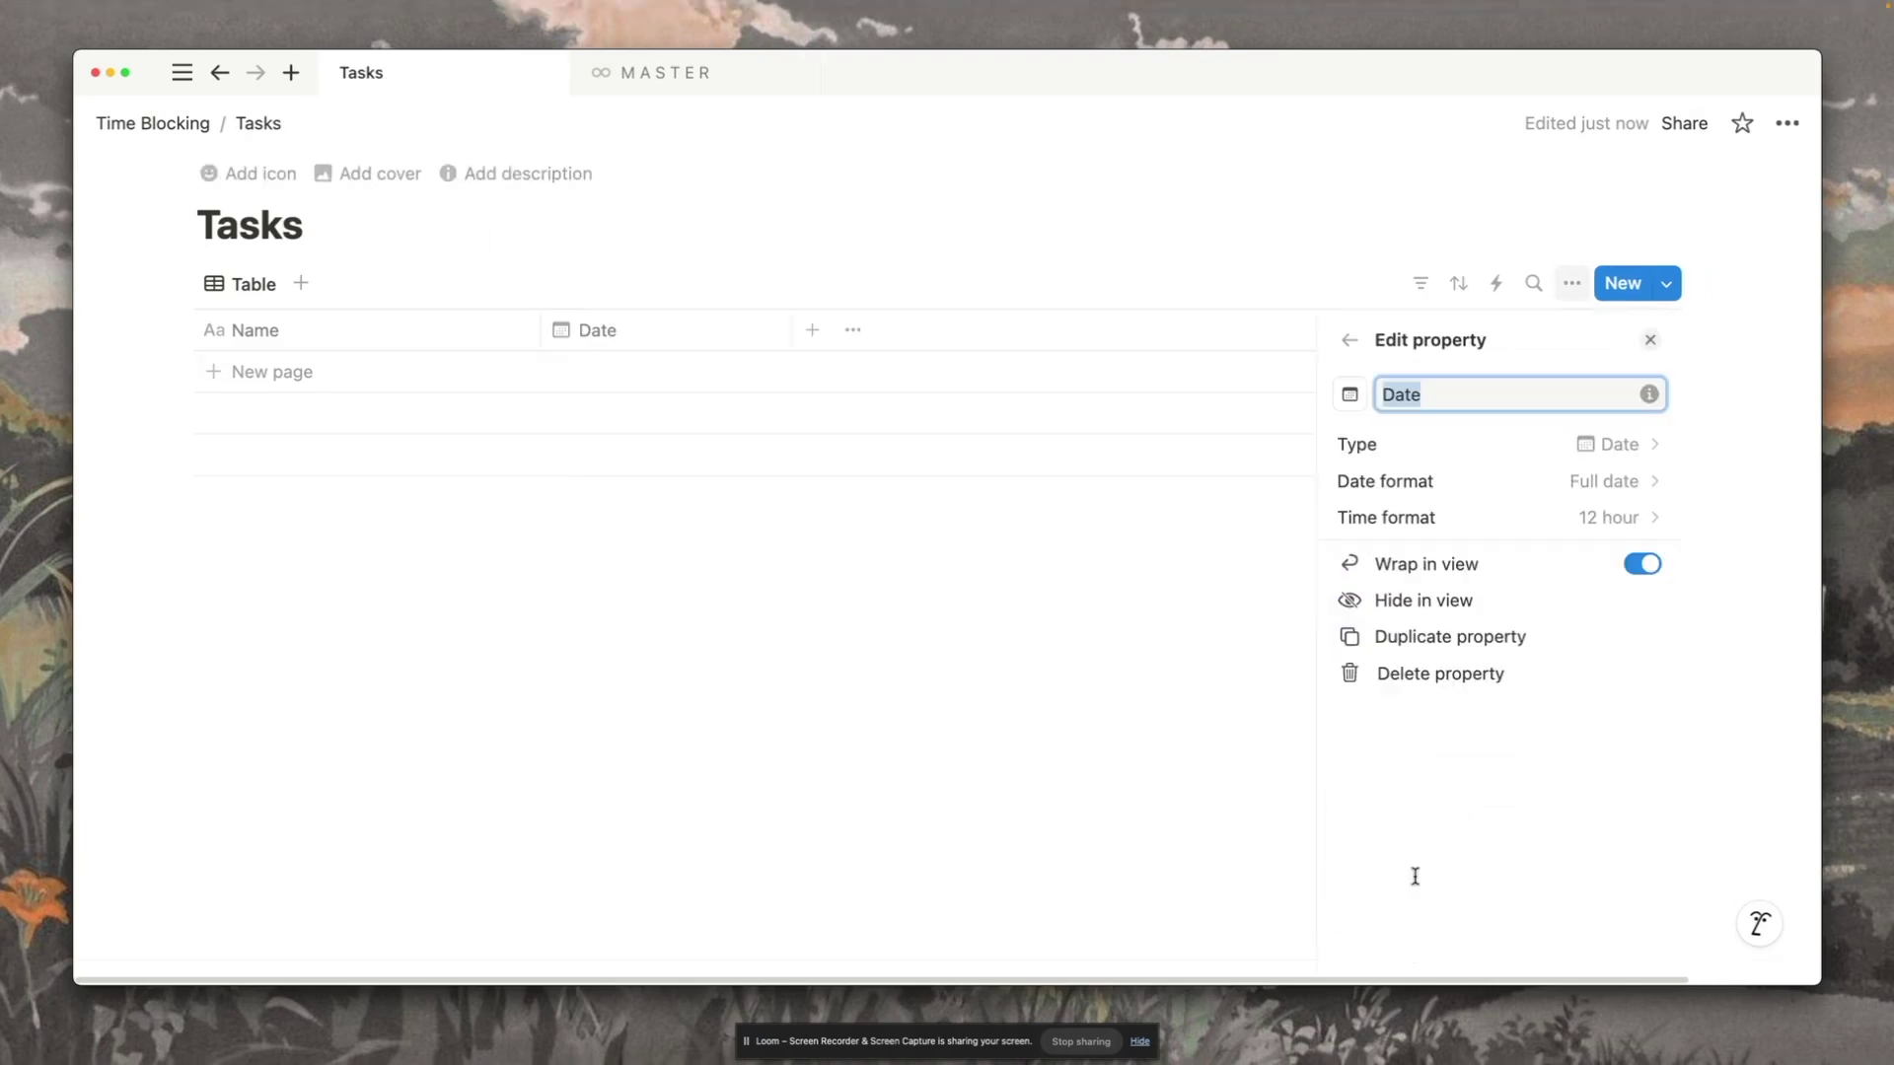
pyautogui.write('Du')
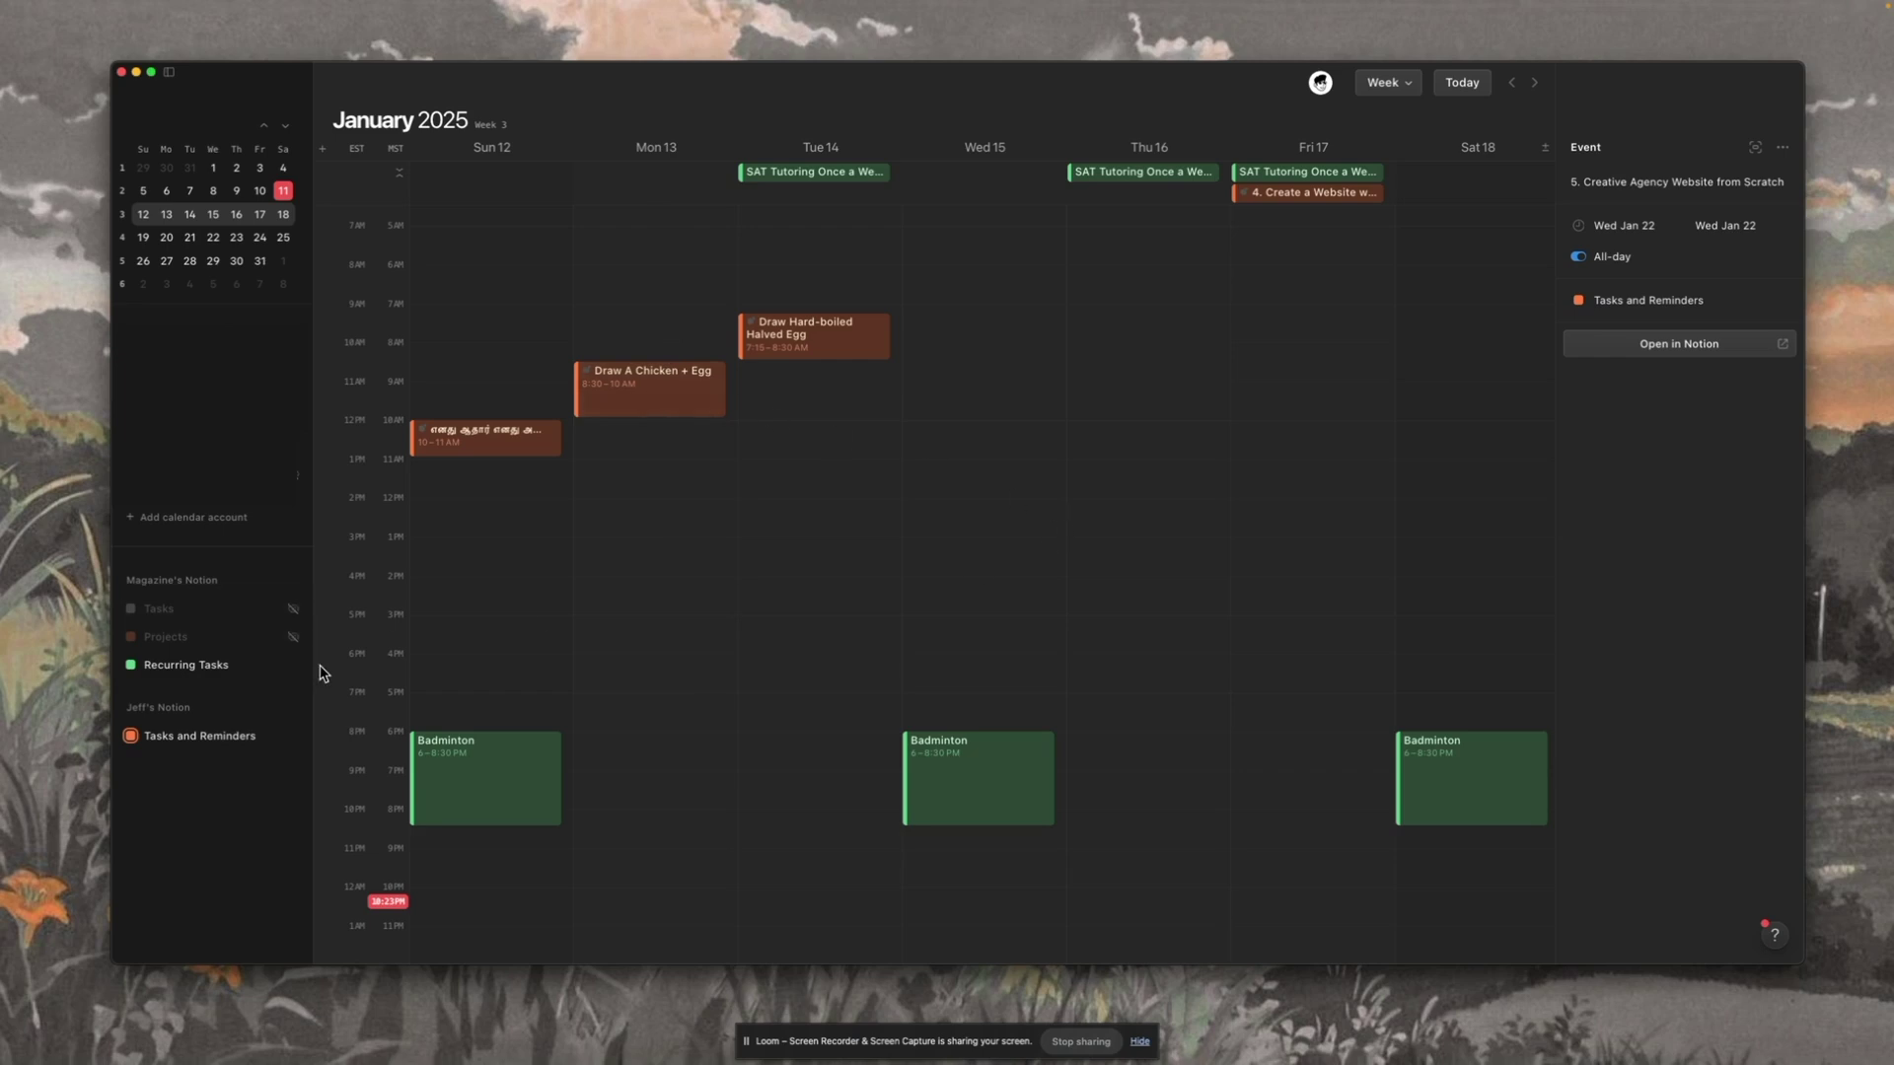
# Step: Inspect the Sunday, Wednesday and Saturday Badminton and Tuesday–Friday SAT Tutoring events, then return to Notion
pyautogui.click(449, 755)
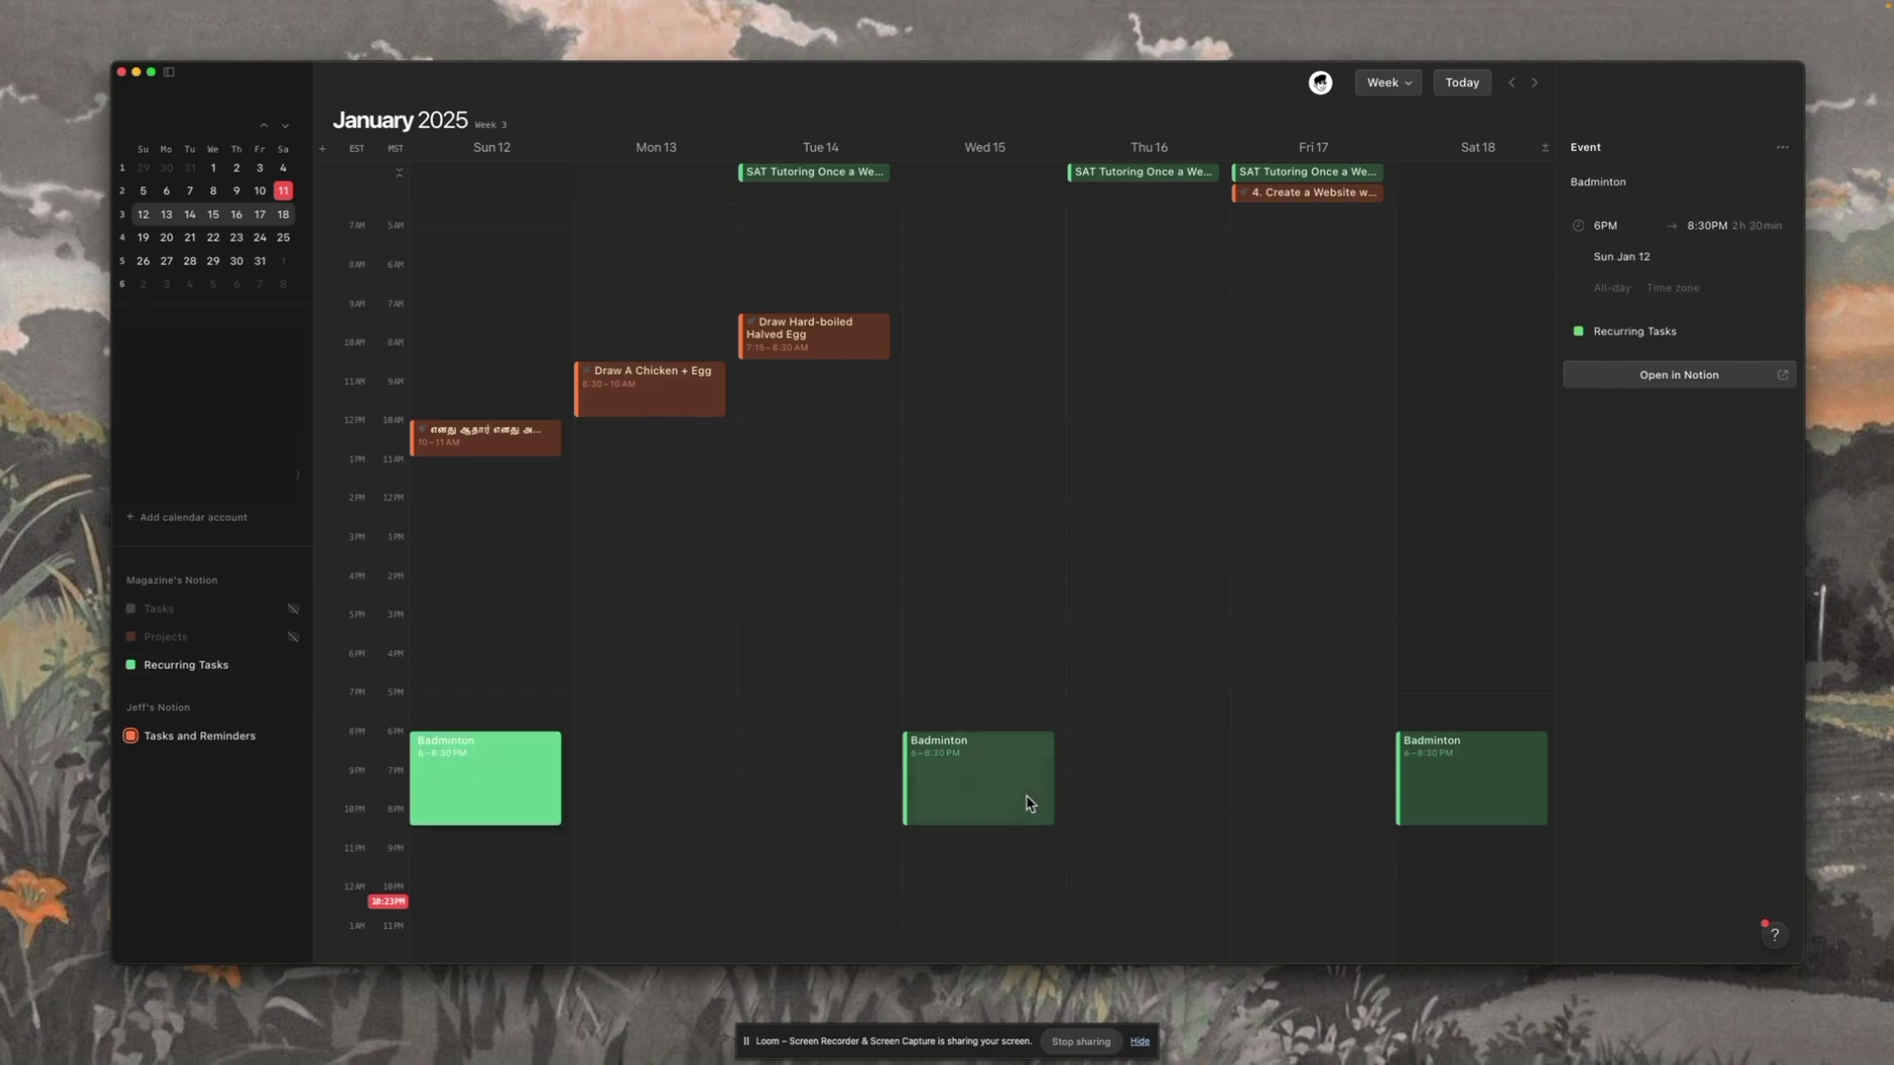
pyautogui.click(1006, 794)
pyautogui.click(1462, 769)
pyautogui.click(1131, 176)
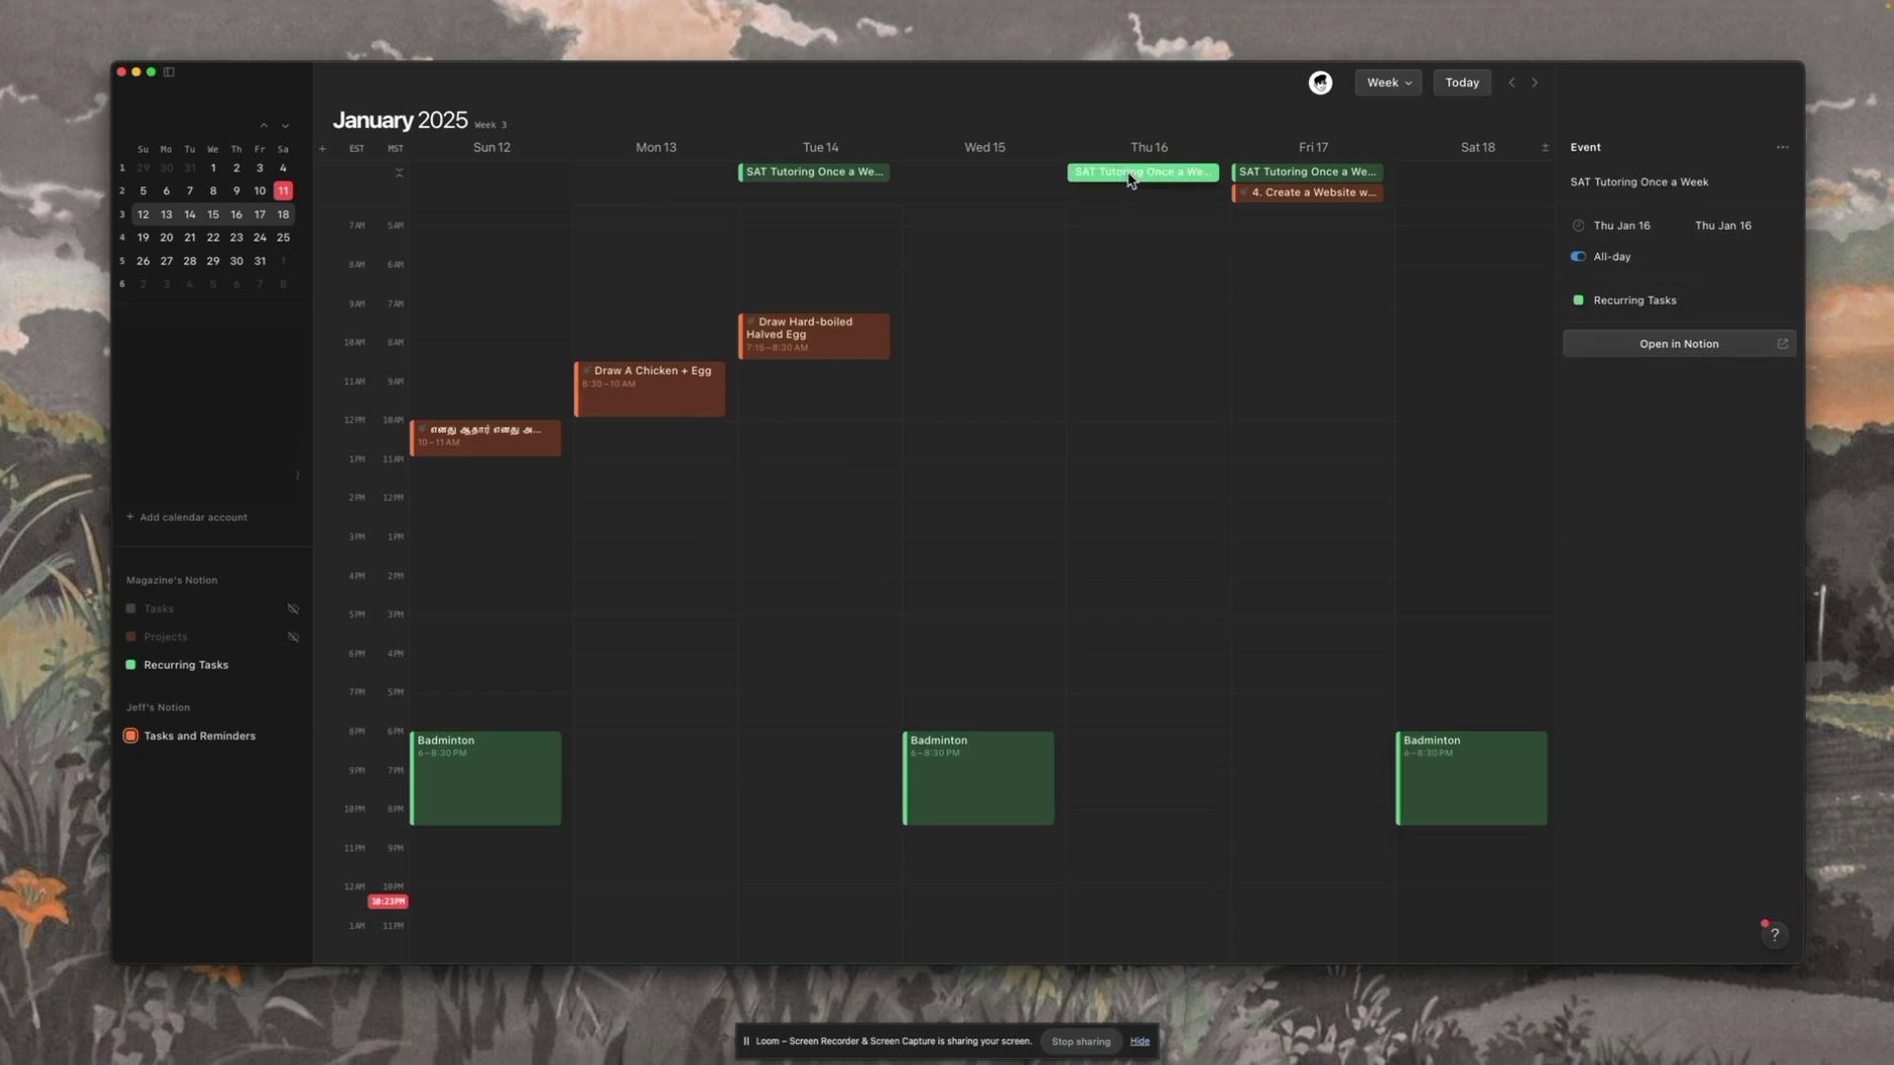
pyautogui.click(1337, 175)
pyautogui.click(788, 183)
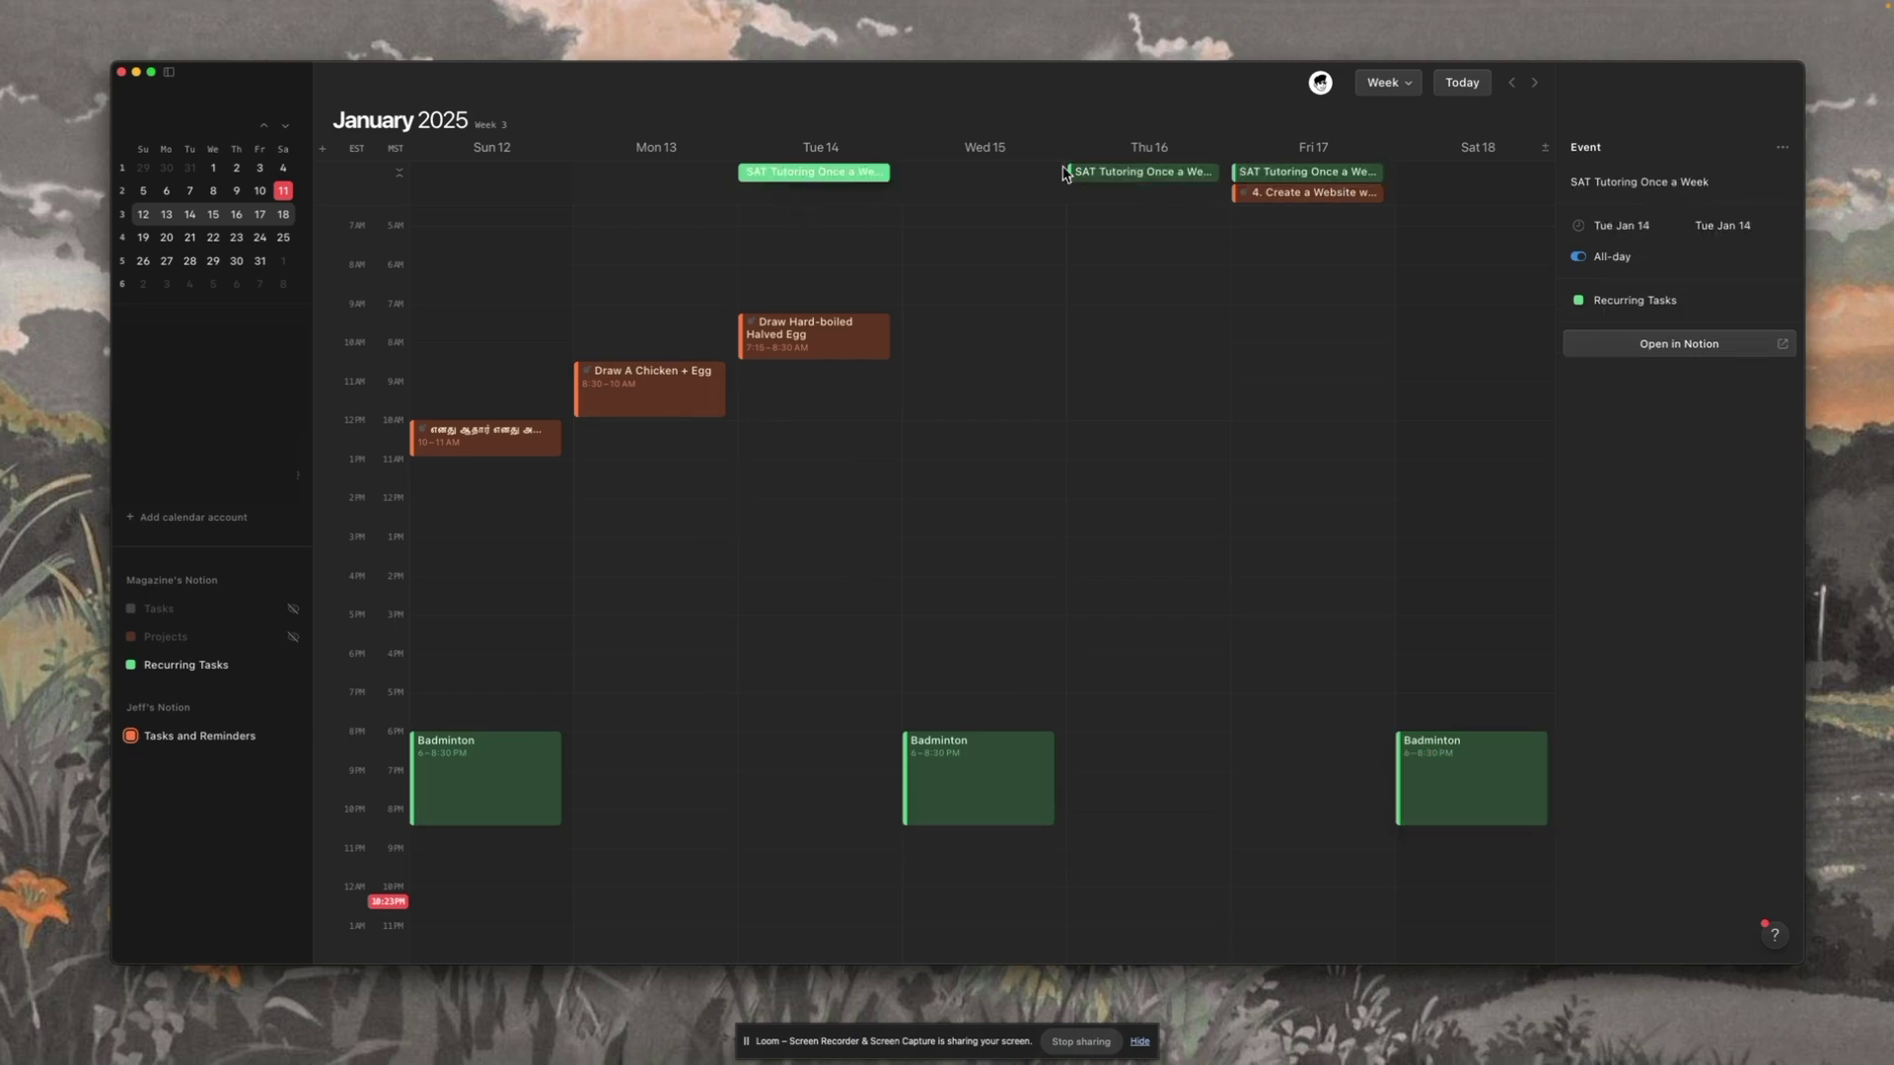
pyautogui.click(1282, 180)
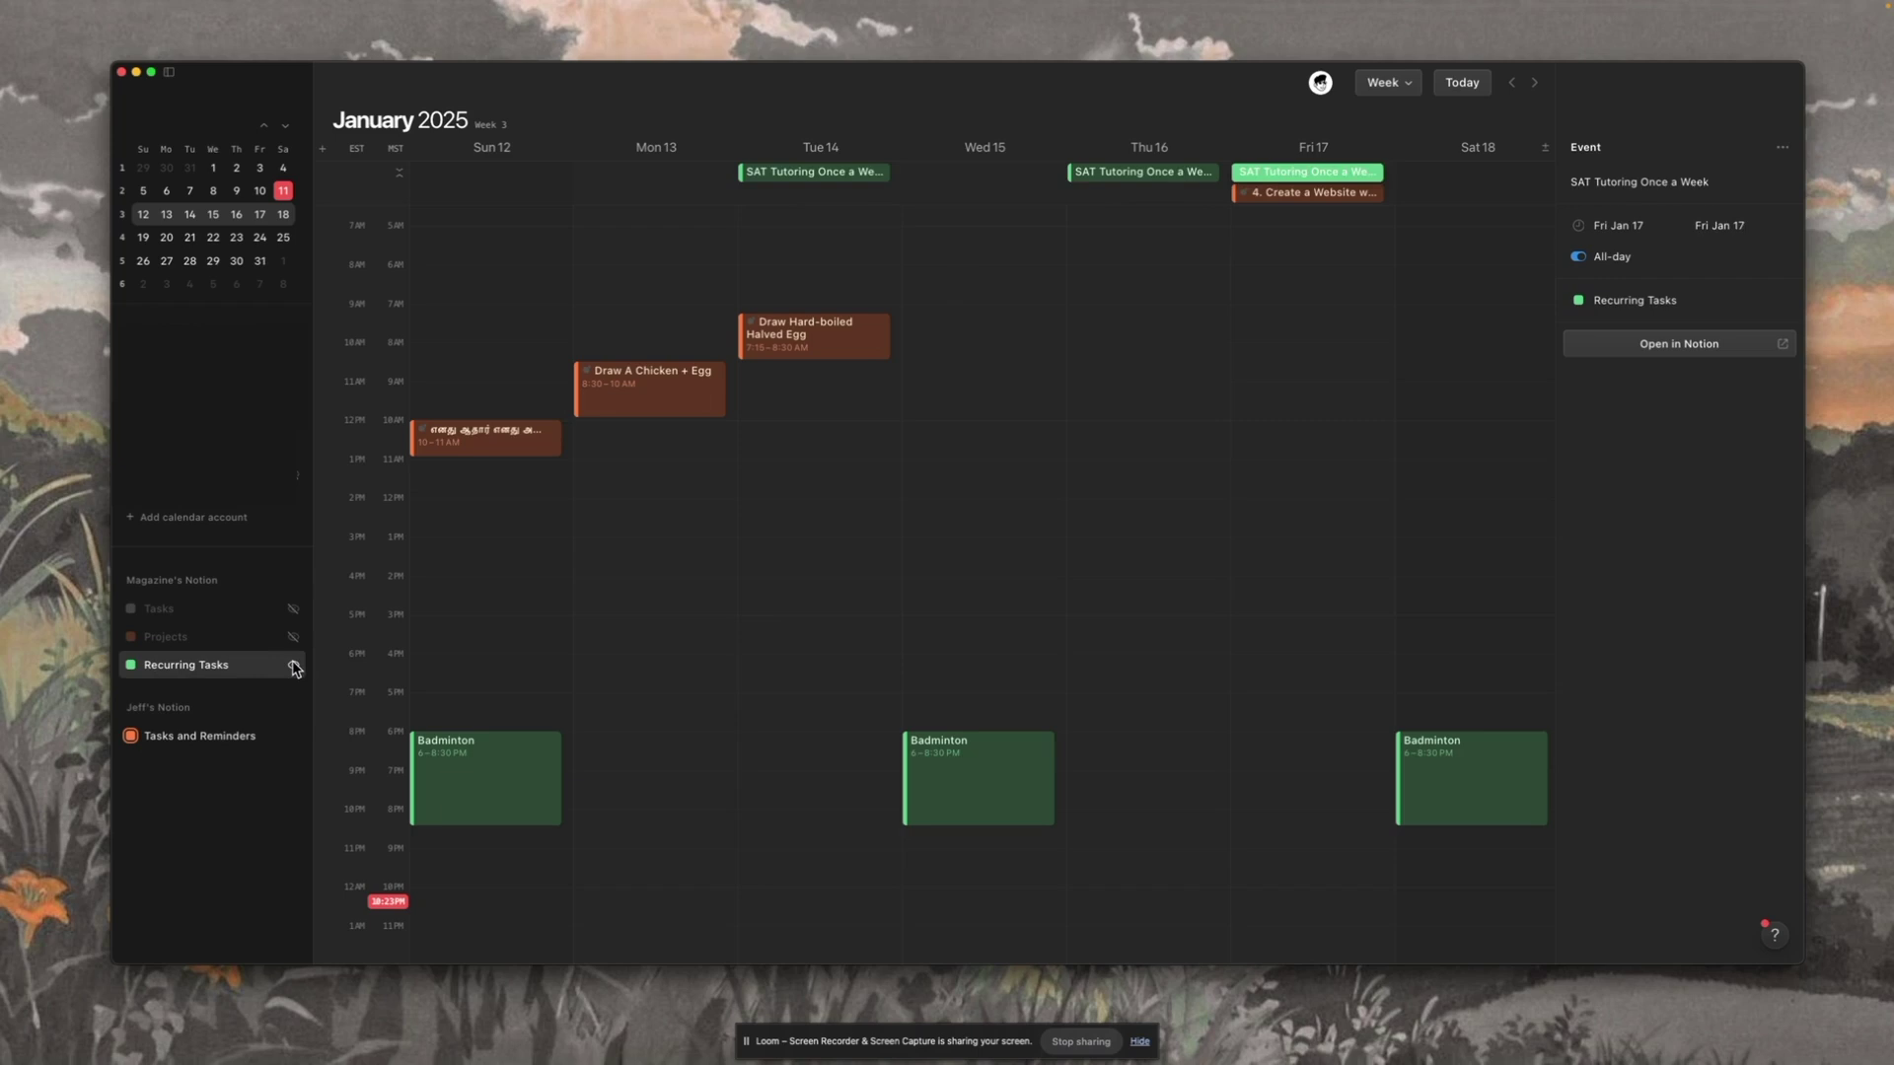
pyautogui.press('super+Tab')
# Step: Set the Due date of both Saturday Draw cards to a range ending Jan 11
pyautogui.click(1629, 244)
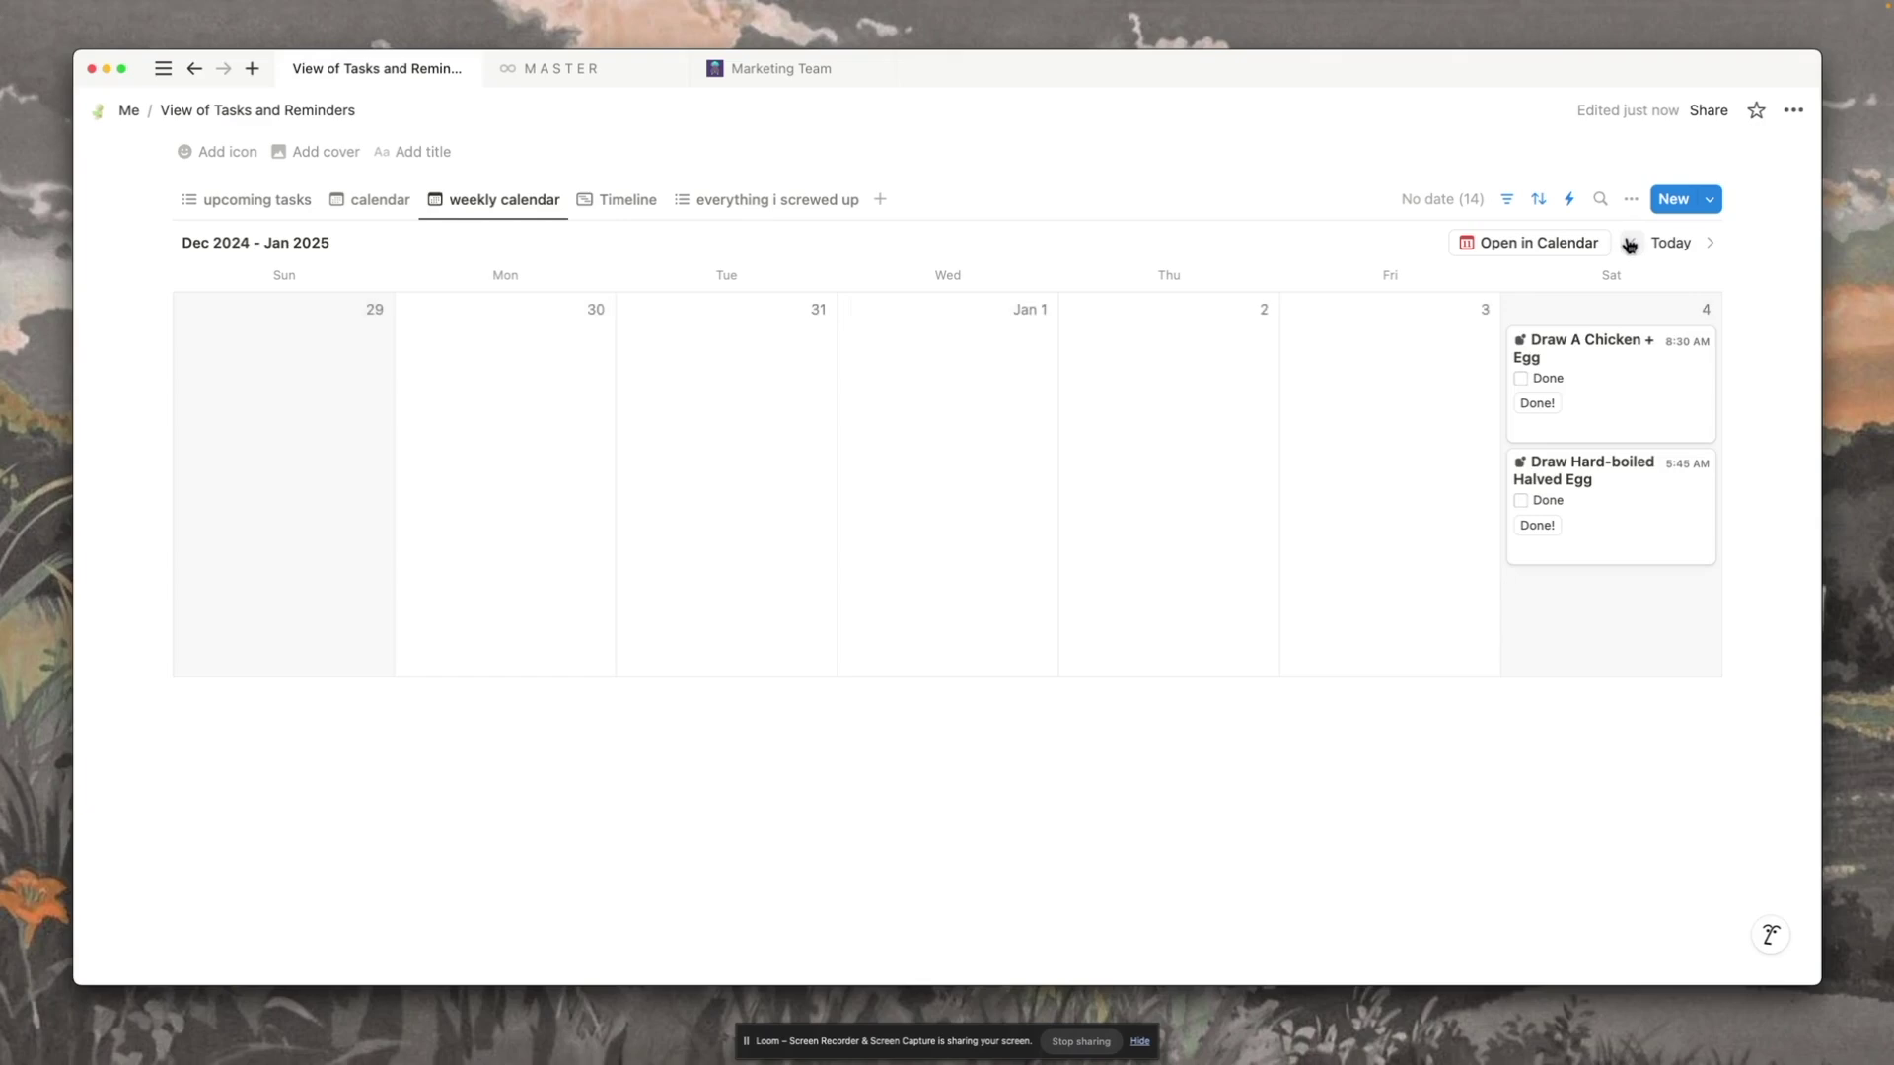
pyautogui.moveTo(1619, 406)
pyautogui.mouseDown()
pyautogui.moveTo(1382, 440)
pyautogui.moveTo(1598, 494)
pyautogui.mouseUp()
pyautogui.moveTo(1361, 389)
pyautogui.mouseDown()
pyautogui.moveTo(1636, 381)
pyautogui.moveTo(1618, 388)
pyautogui.mouseUp()
pyautogui.moveTo(1576, 651); pyautogui.dragTo(1391, 388)
pyautogui.rightClick(1544, 367)
pyautogui.moveTo(1630, 590)
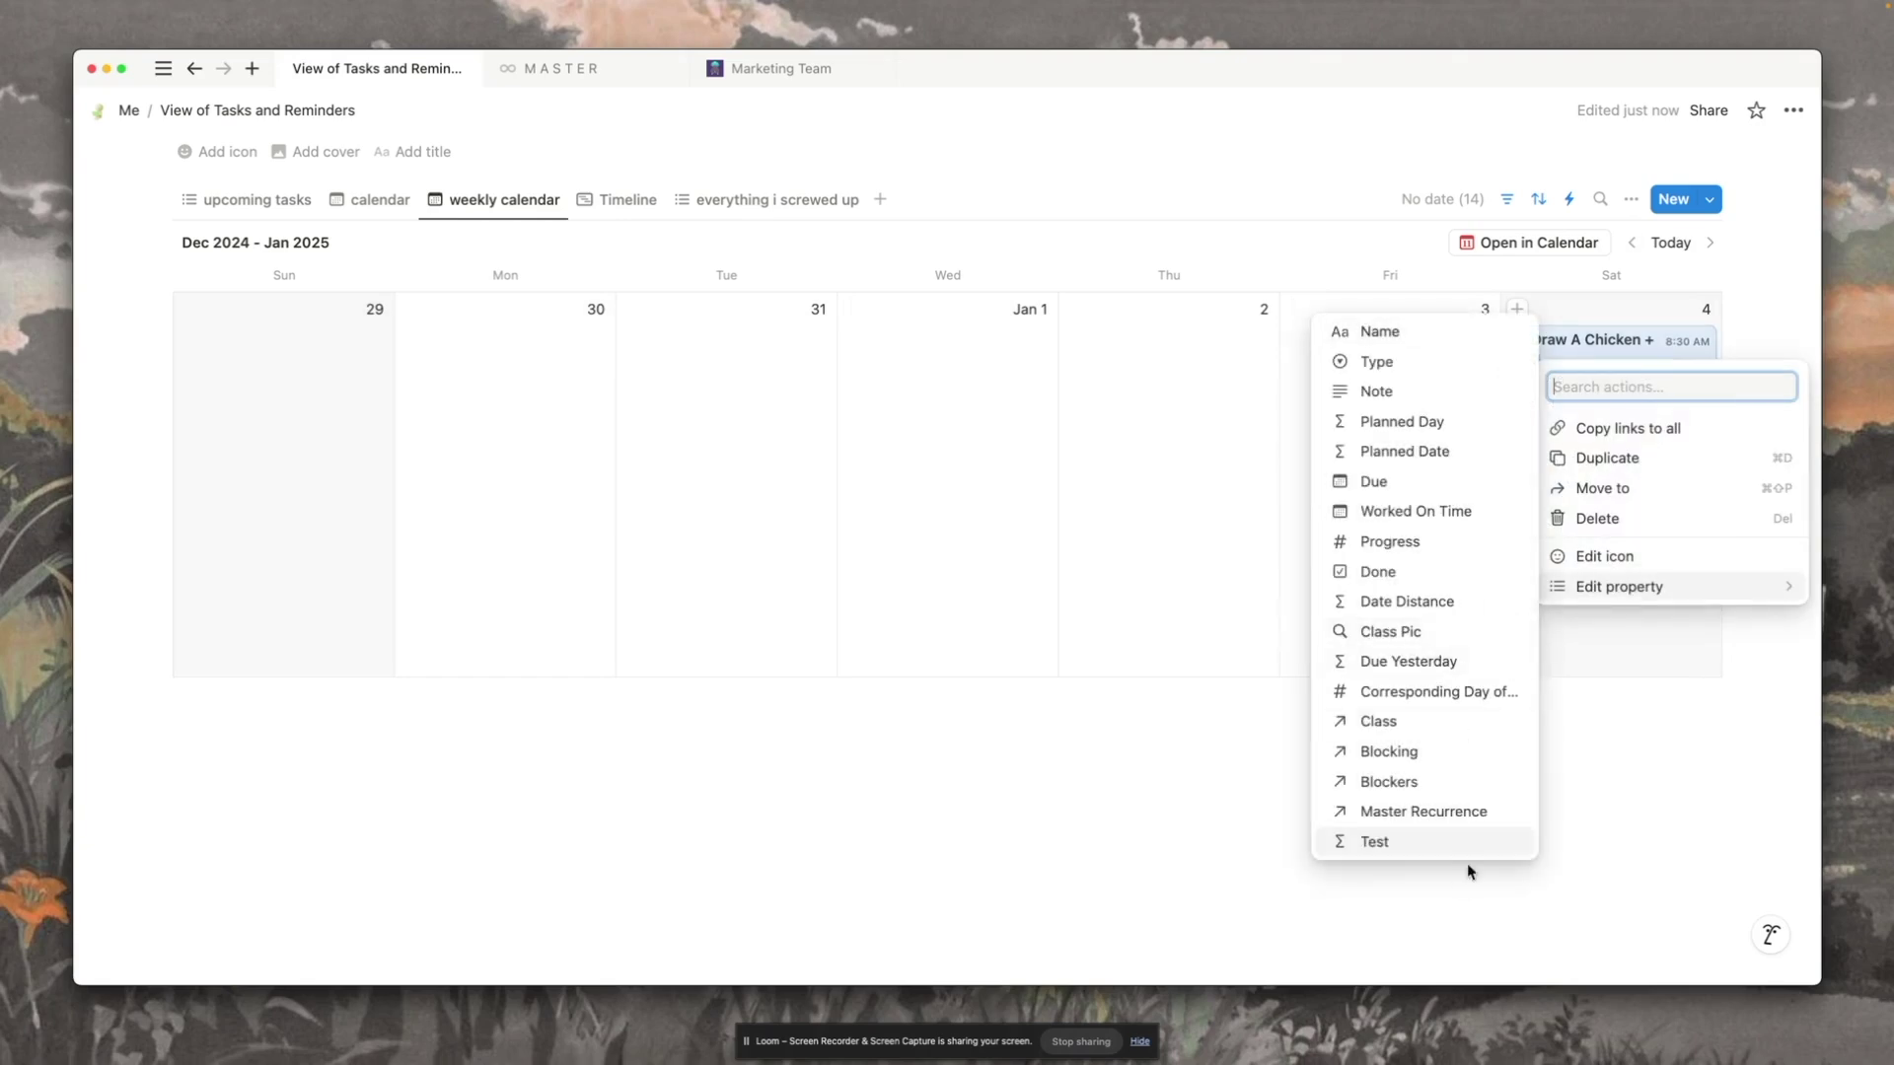
pyautogui.click(1376, 480)
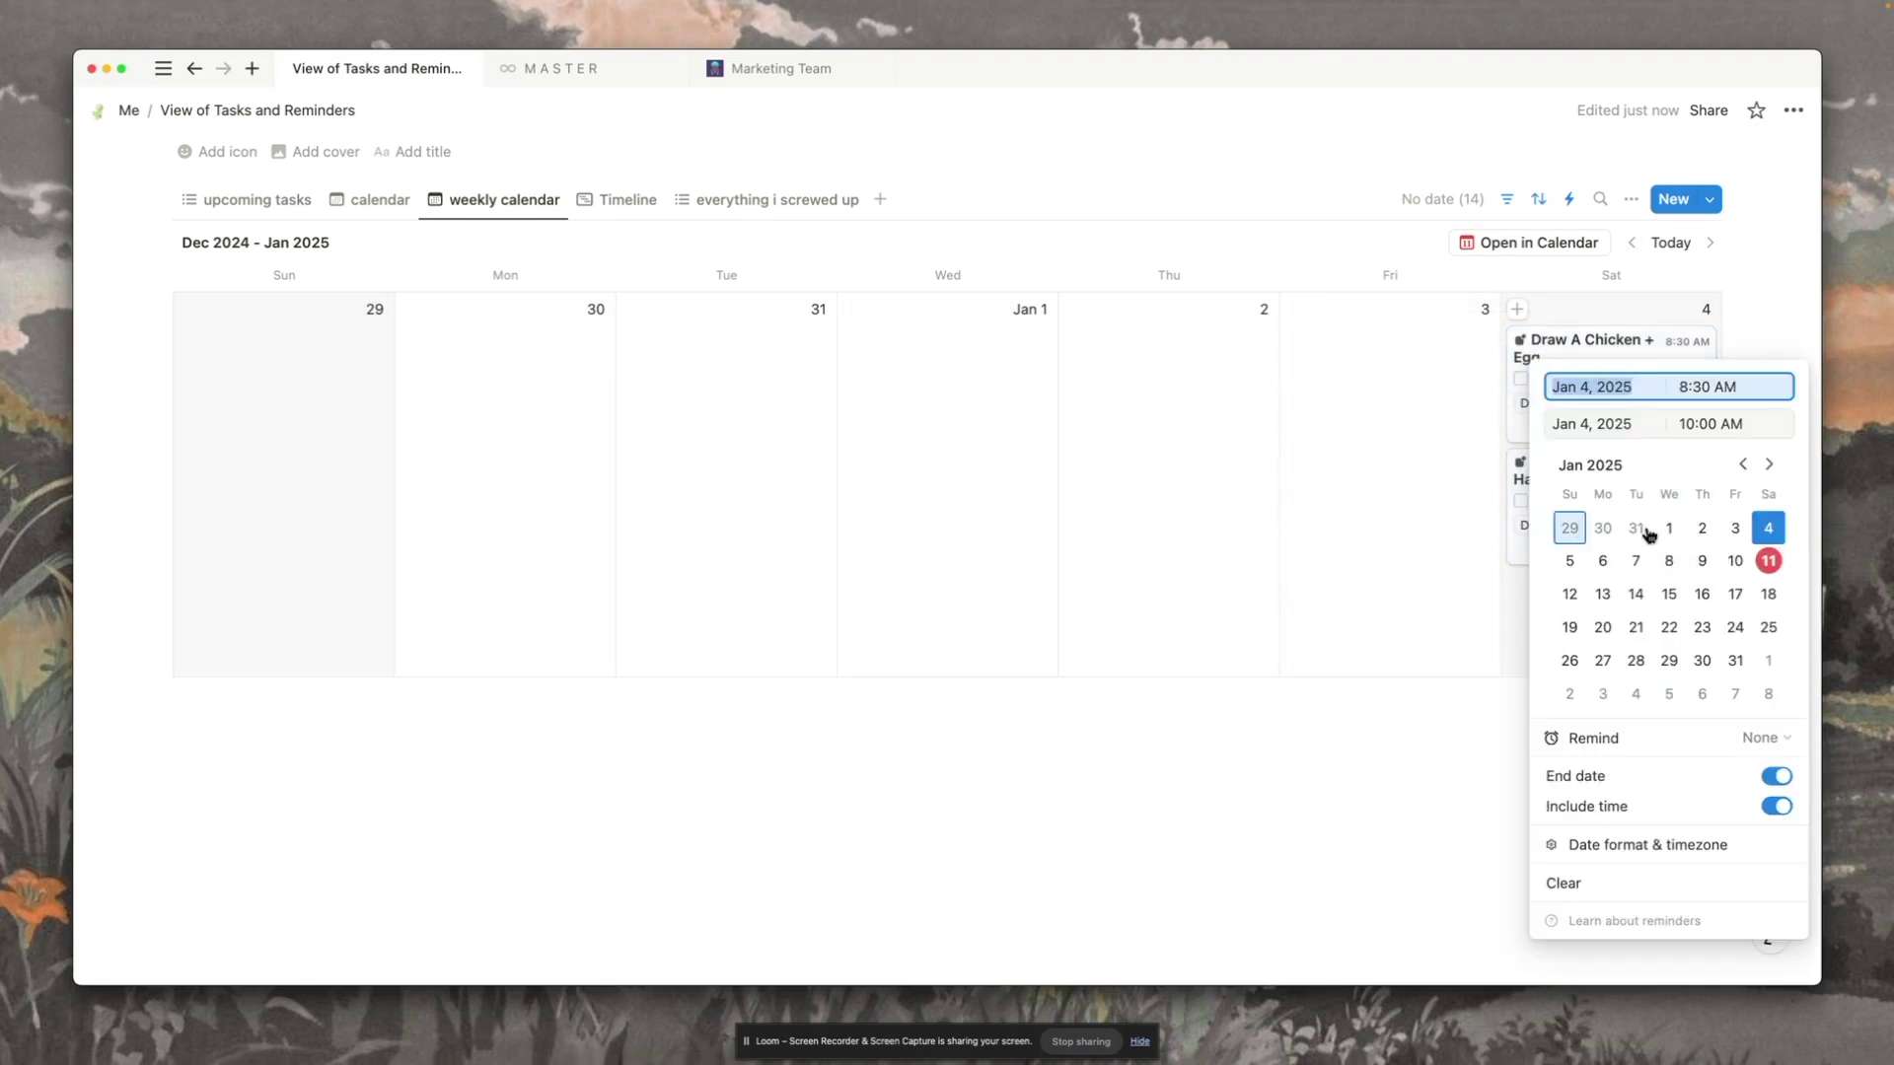
pyautogui.click(1766, 561)
pyautogui.click(1318, 600)
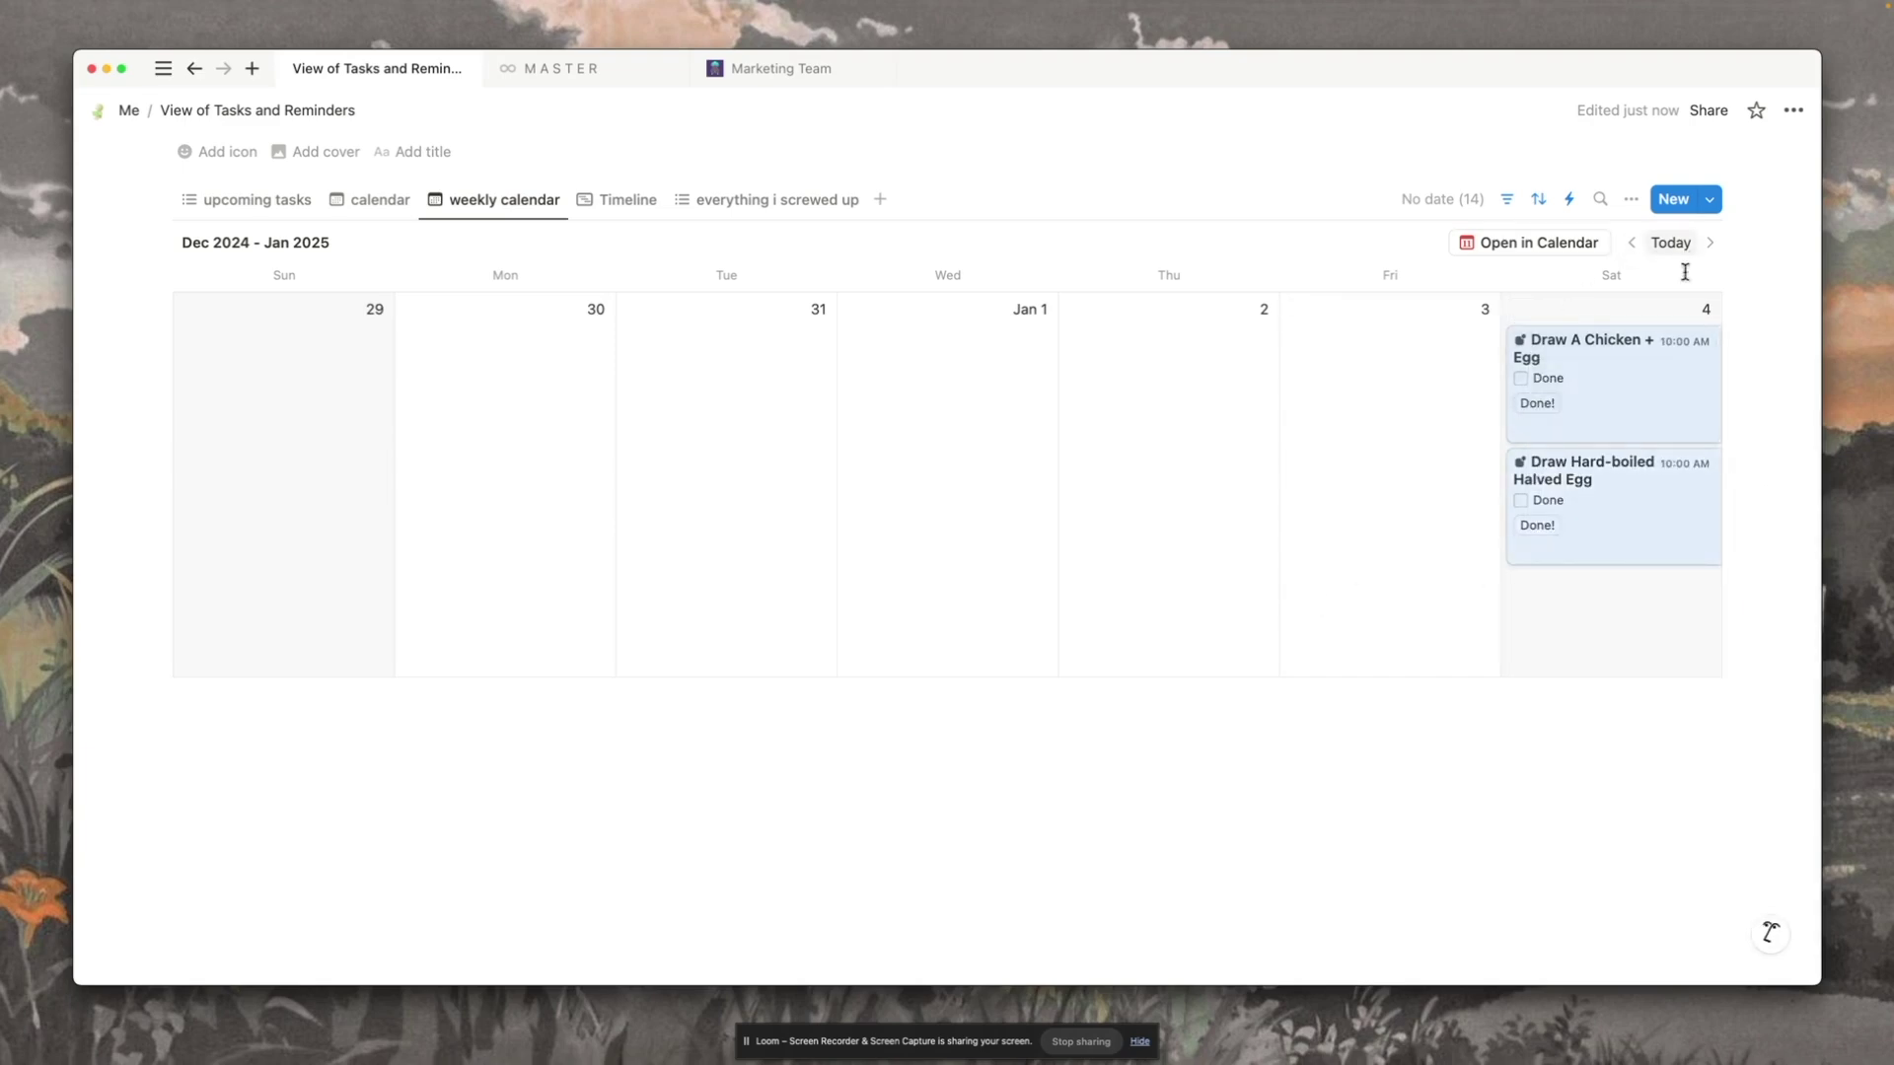
pyautogui.click(1318, 503)
# Step: Move Draw A Chicken + Egg to Wed 15 in month view, then view Jan 12–18 in Notion Calendar
pyautogui.click(1712, 245)
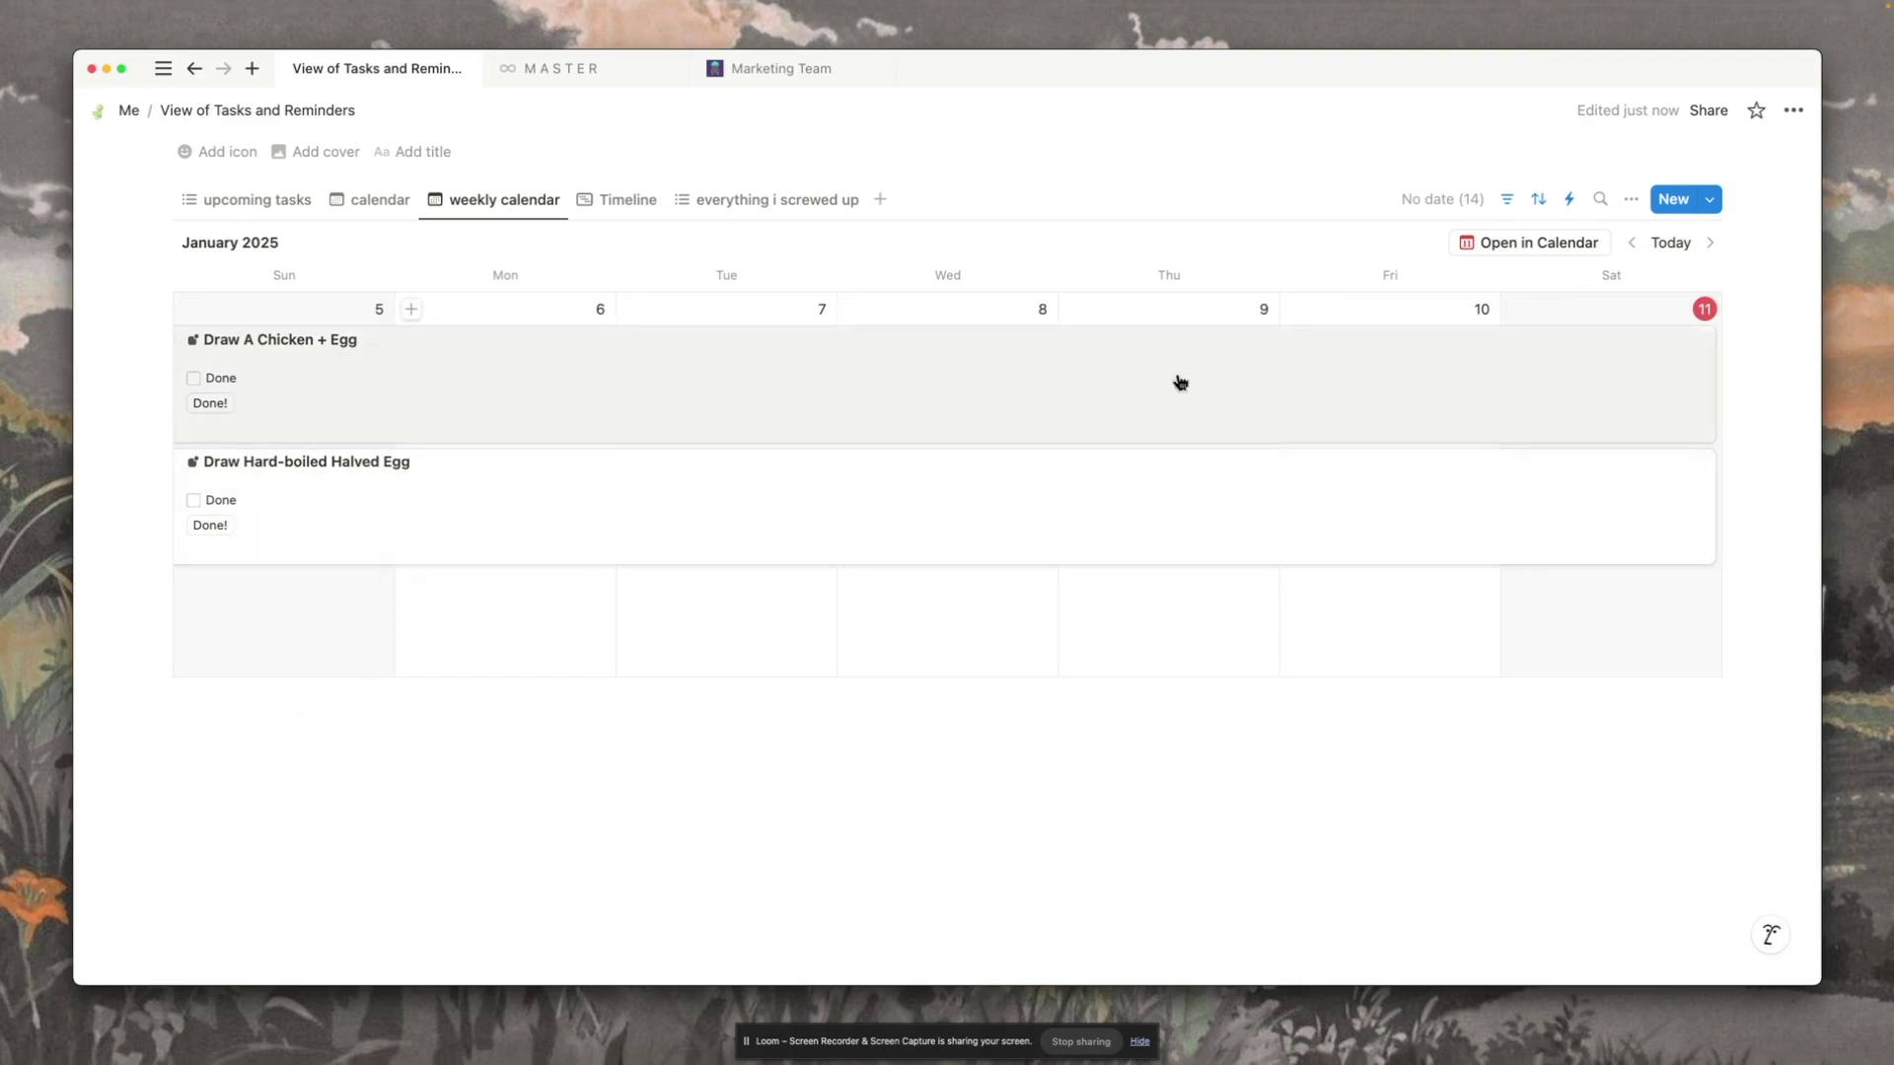
pyautogui.click(1630, 242)
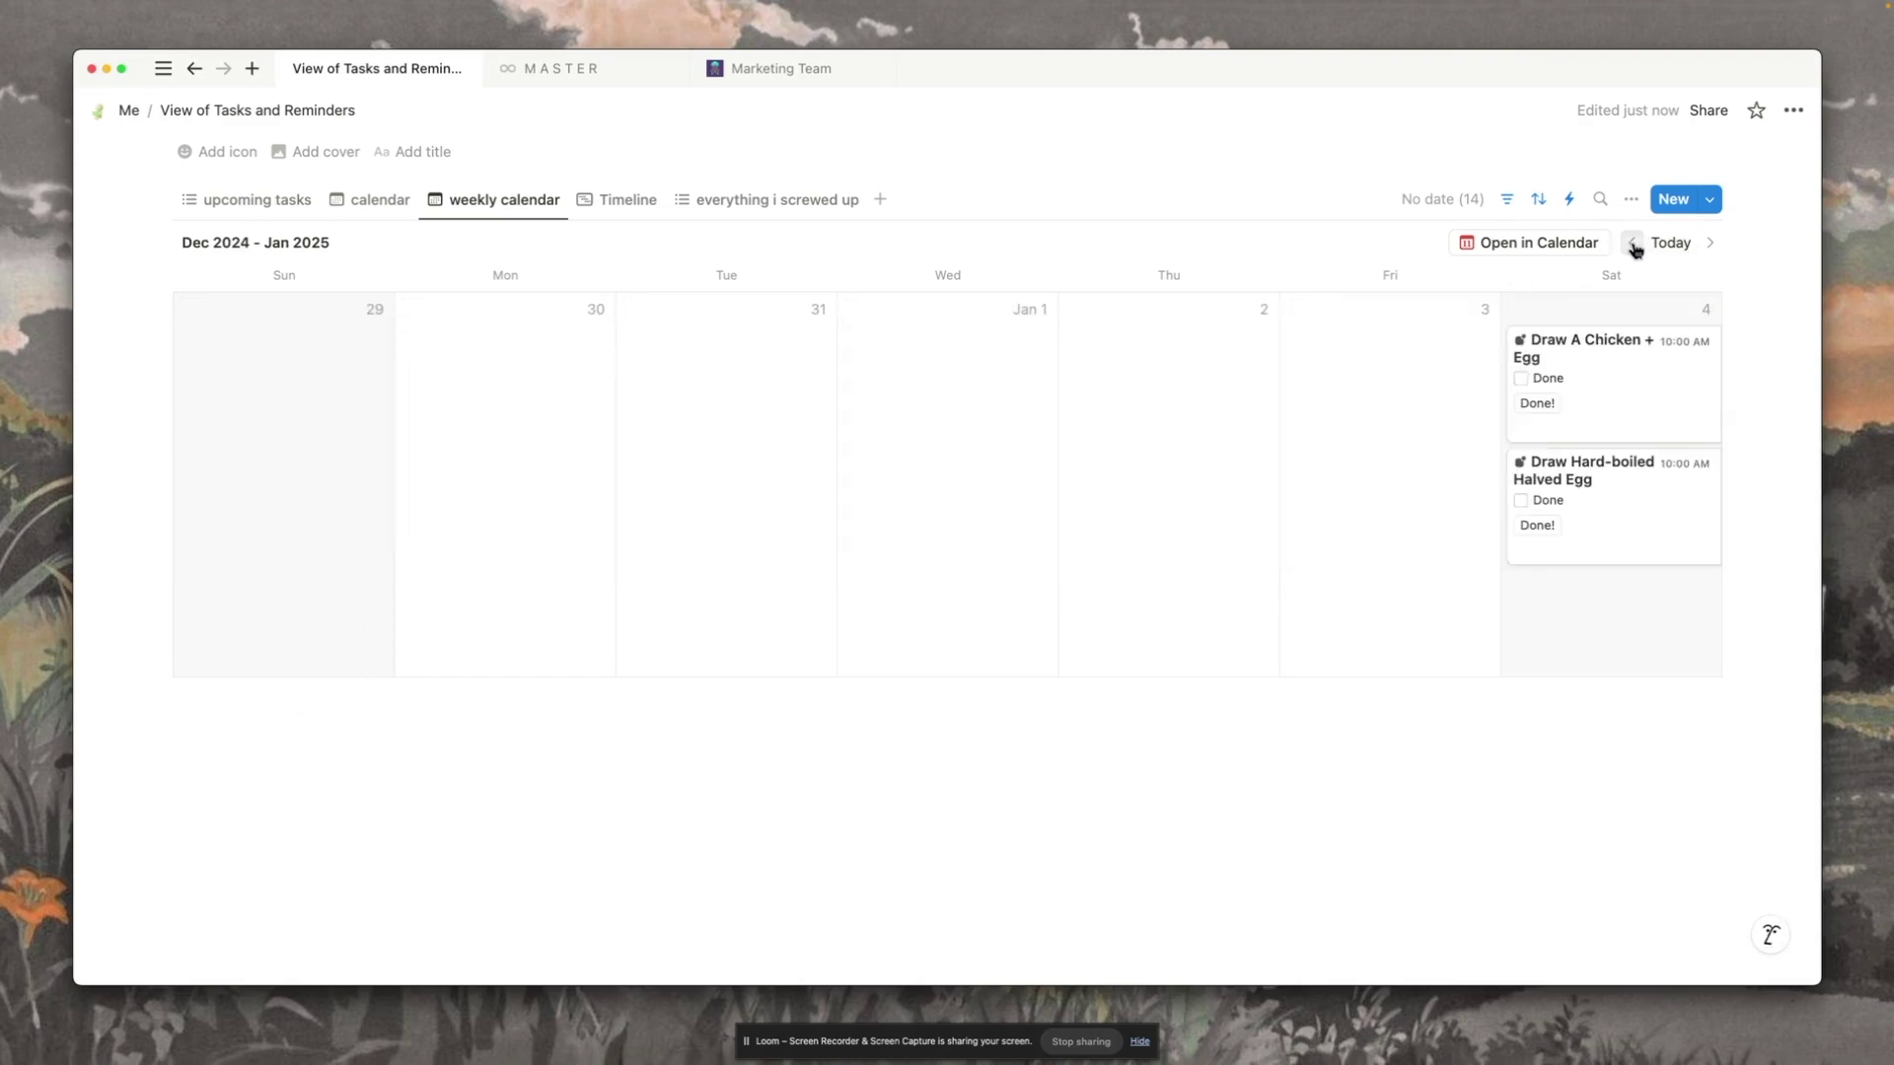
pyautogui.click(355, 199)
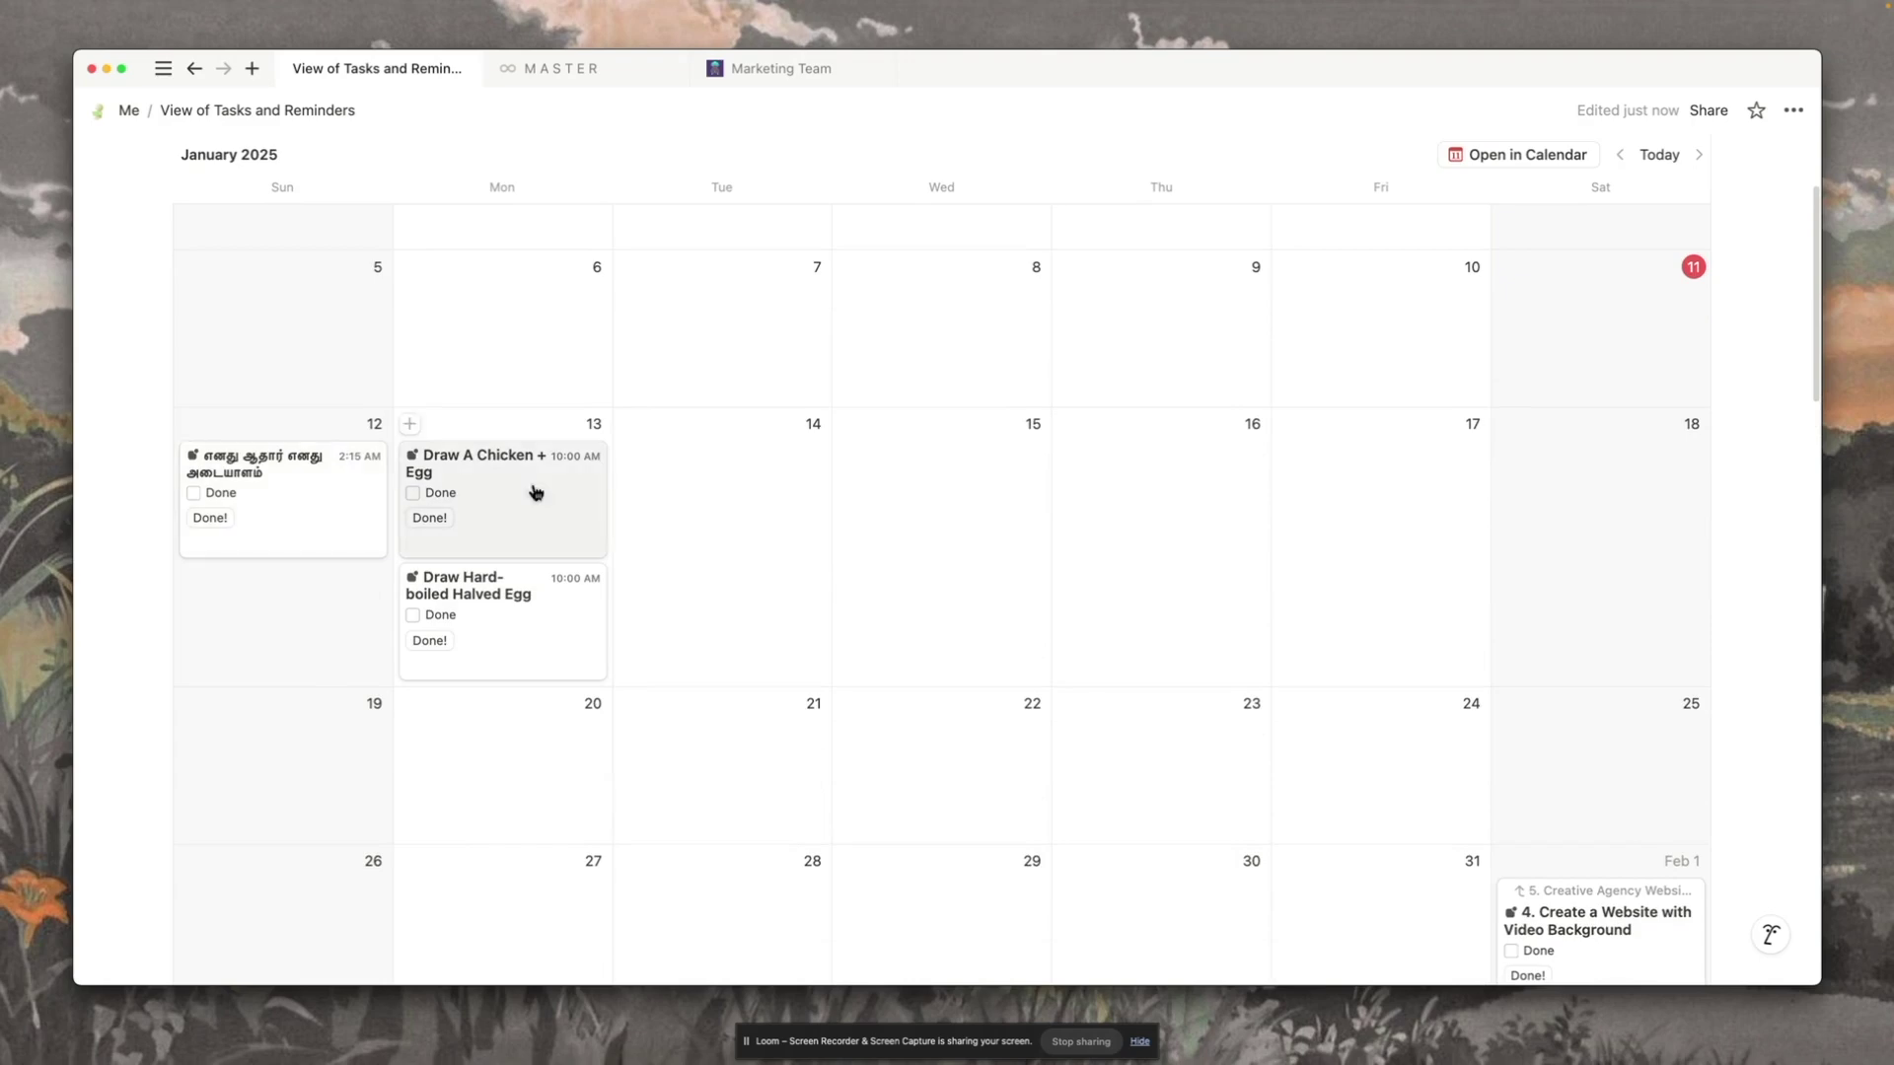
pyautogui.moveTo(538, 747)
pyautogui.mouseDown()
pyautogui.moveTo(520, 562)
pyautogui.moveTo(488, 482)
pyautogui.moveTo(913, 499)
pyautogui.mouseUp()
pyautogui.click(782, 621)
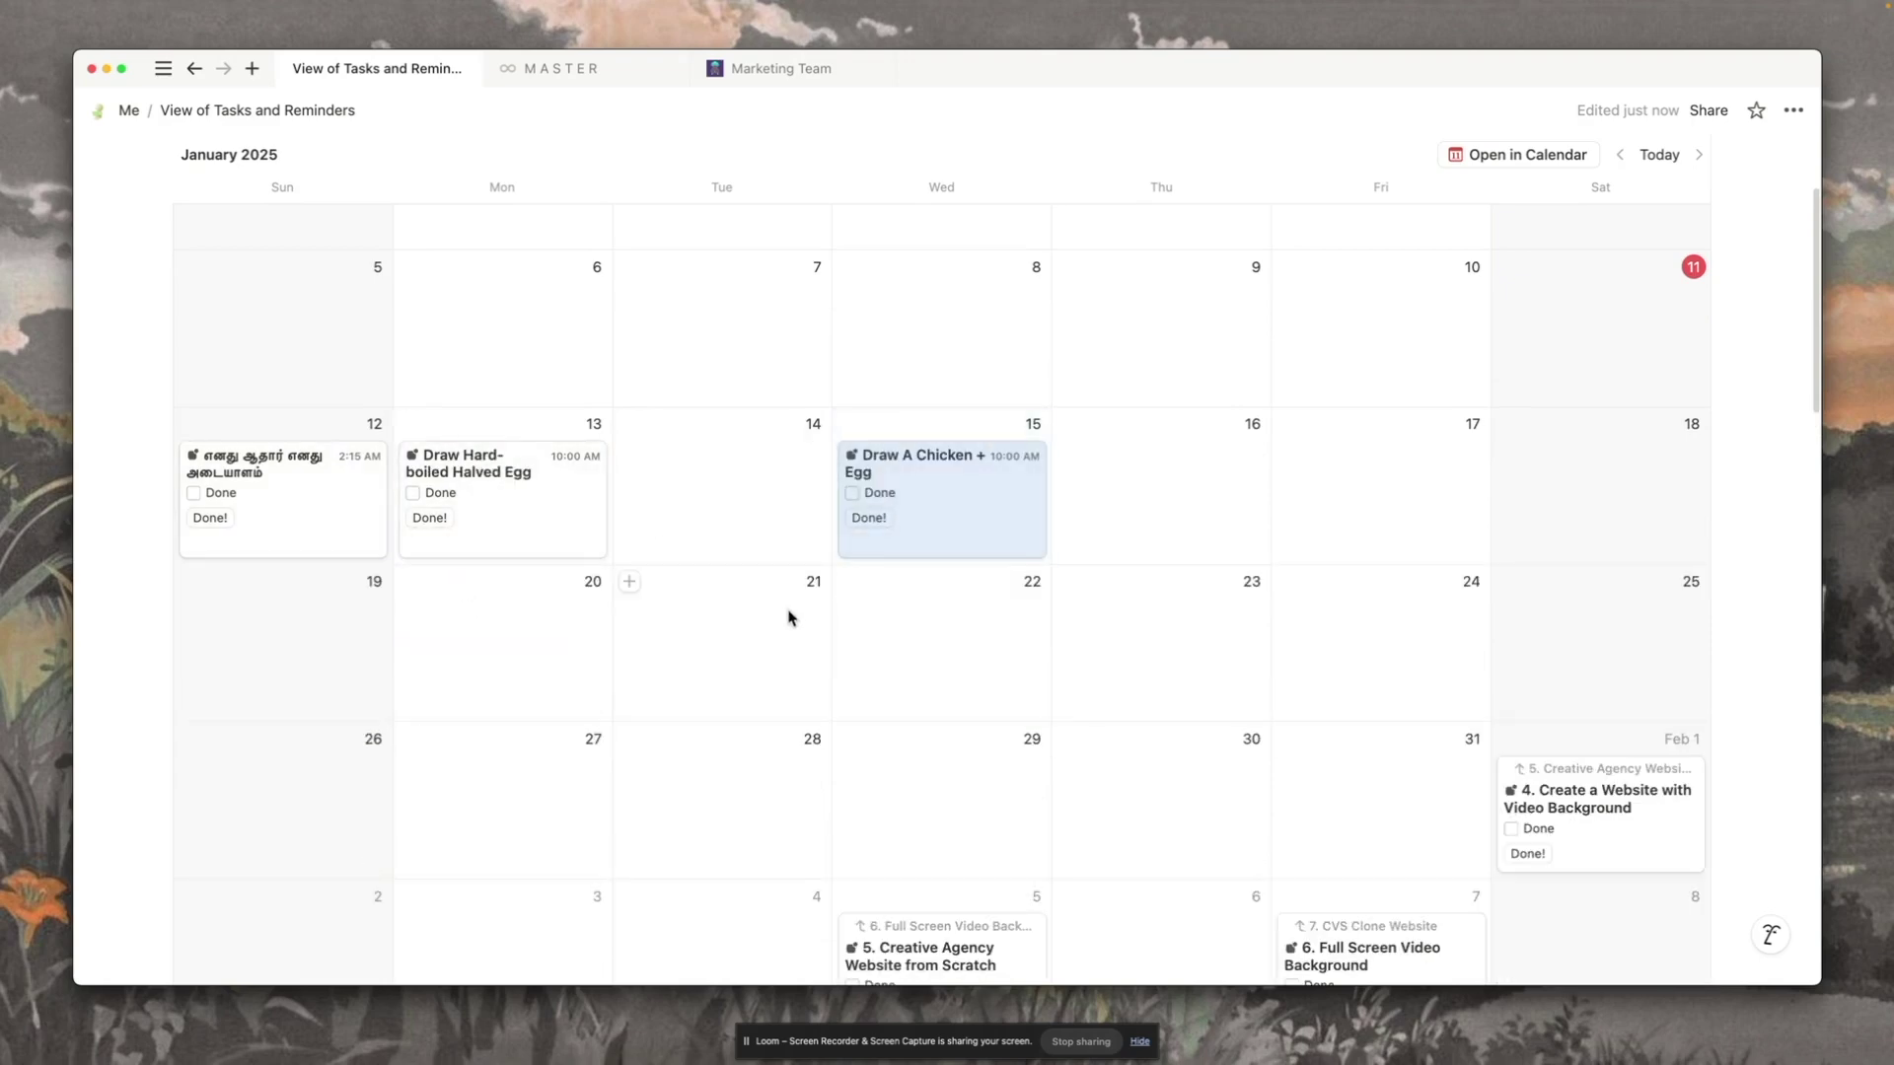
pyautogui.press('super+Tab')
pyautogui.click(1534, 83)
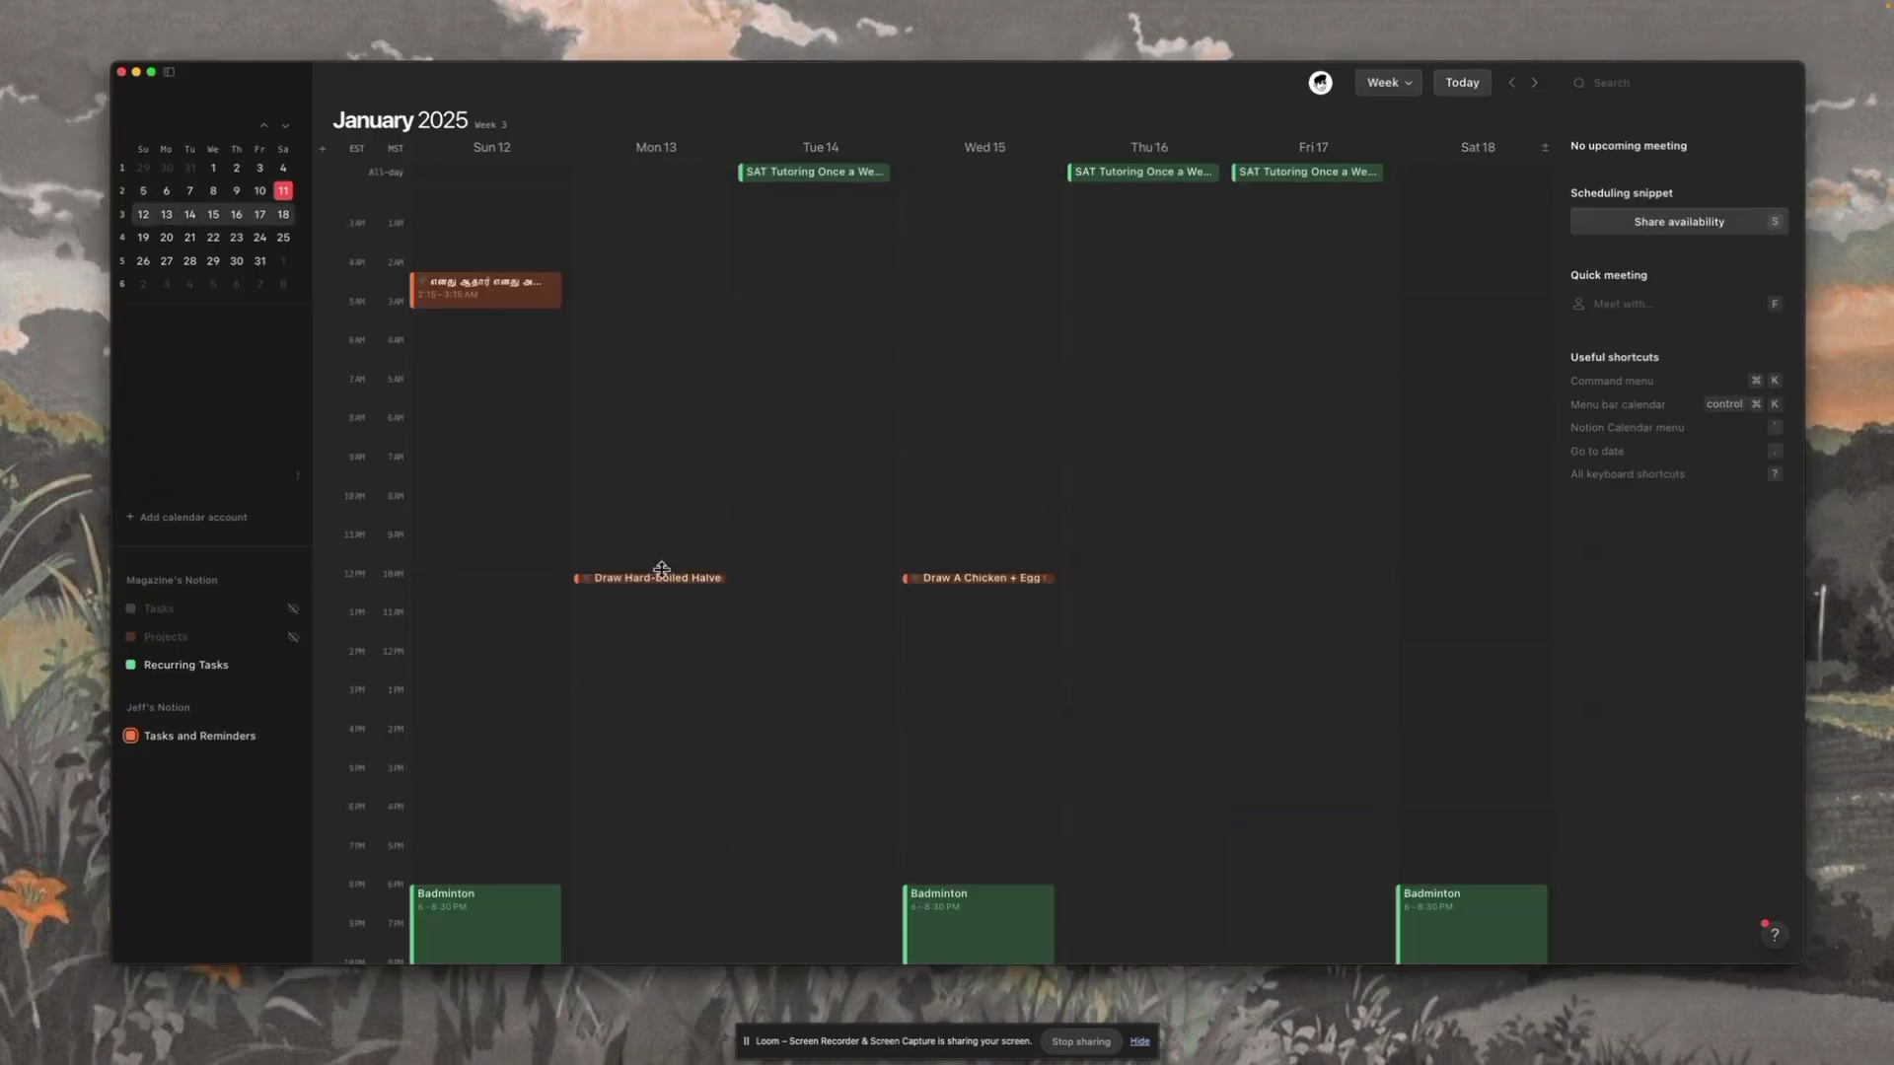
# Step: Place Draw Hard-boiled Halved Egg at Monday 9 AM, then press Mass Push to push tasks to Jan 12
pyautogui.moveTo(661, 569); pyautogui.dragTo(664, 545)
pyautogui.press('t')
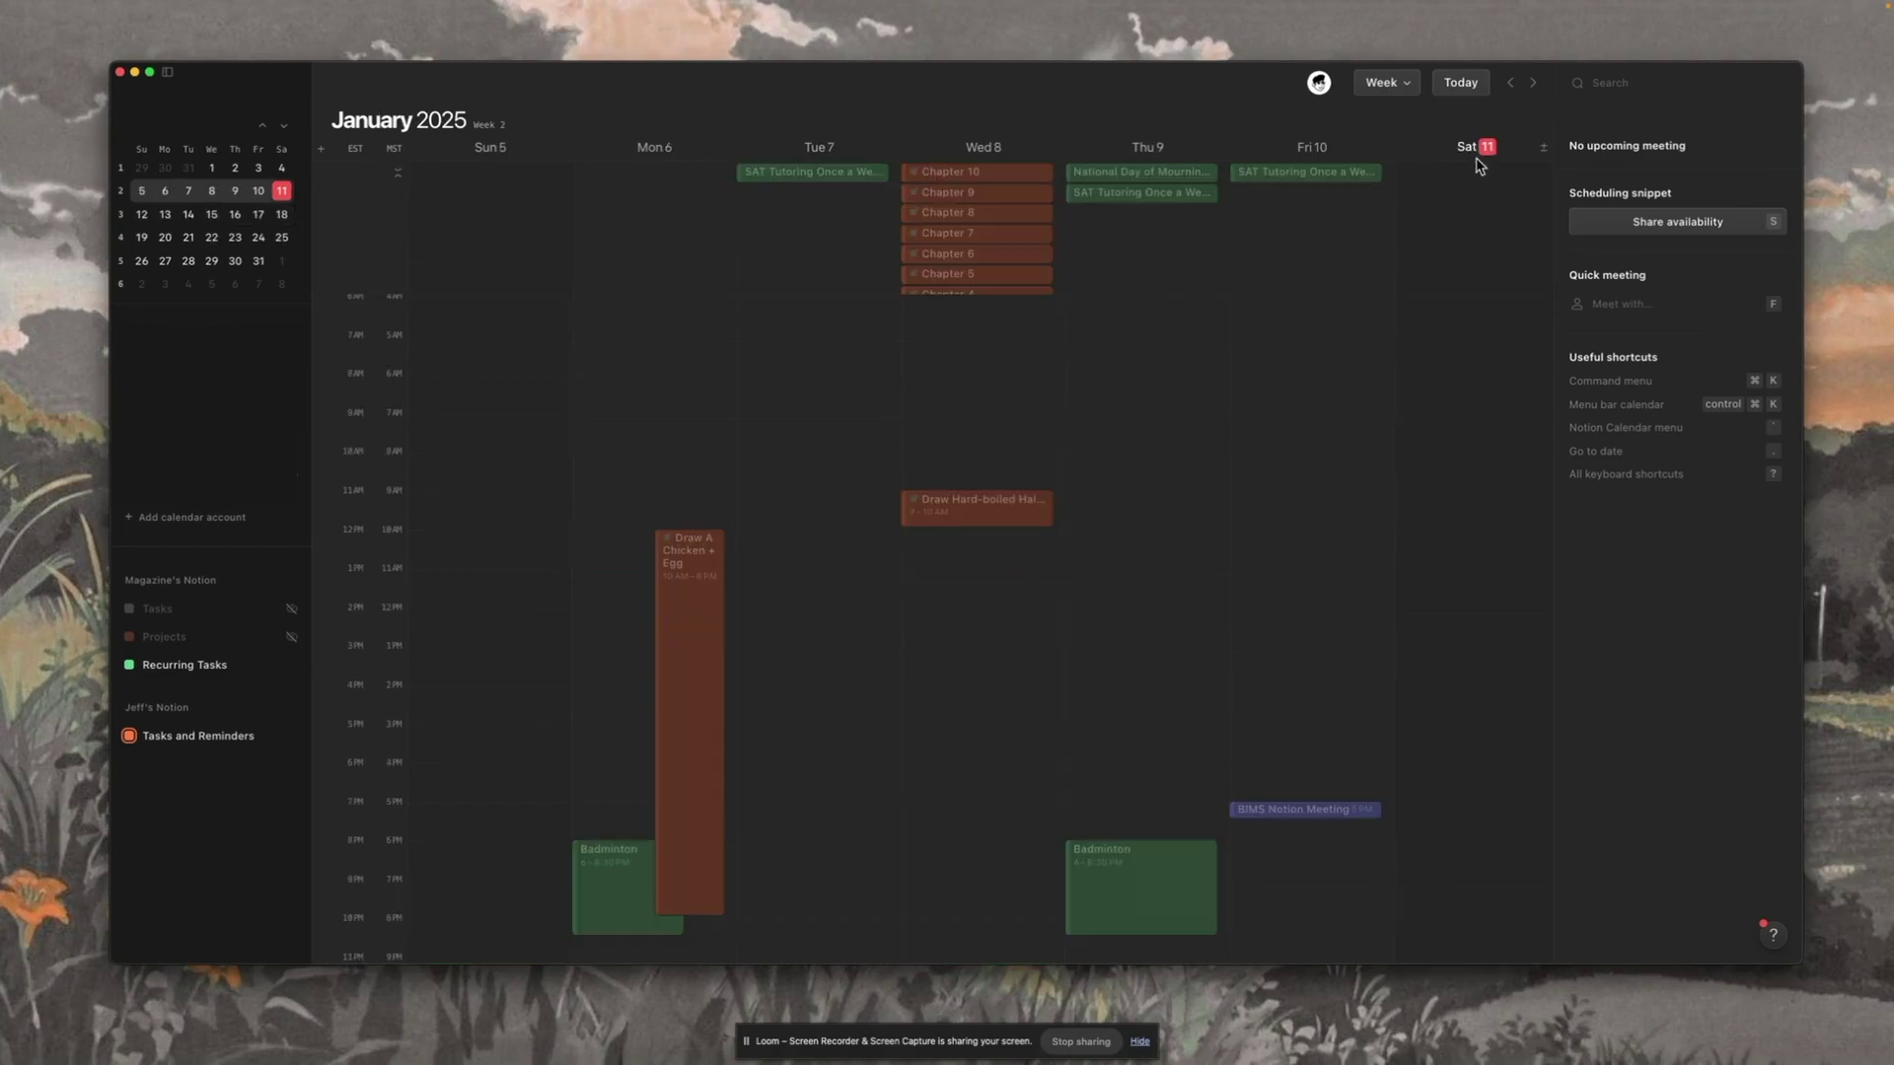
pyautogui.click(1532, 84)
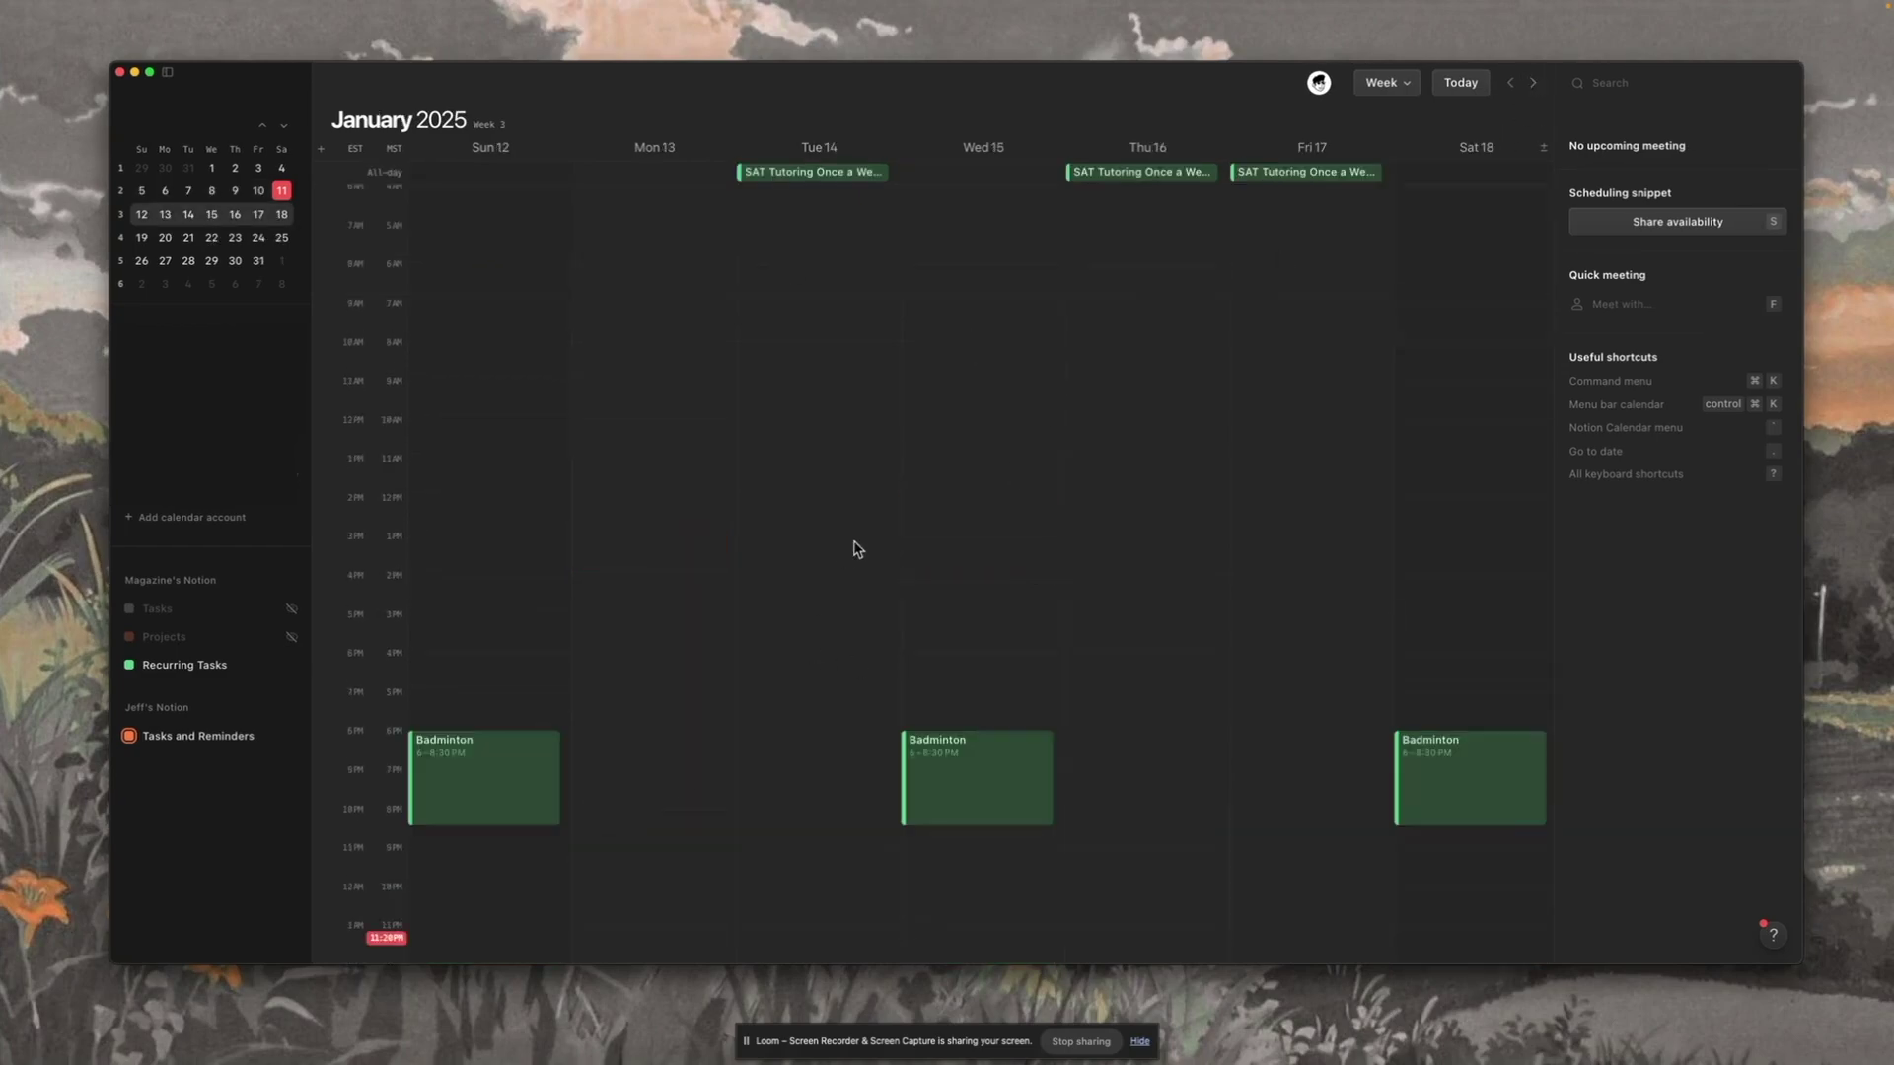
pyautogui.press('super+Tab')
pyautogui.click(582, 271)
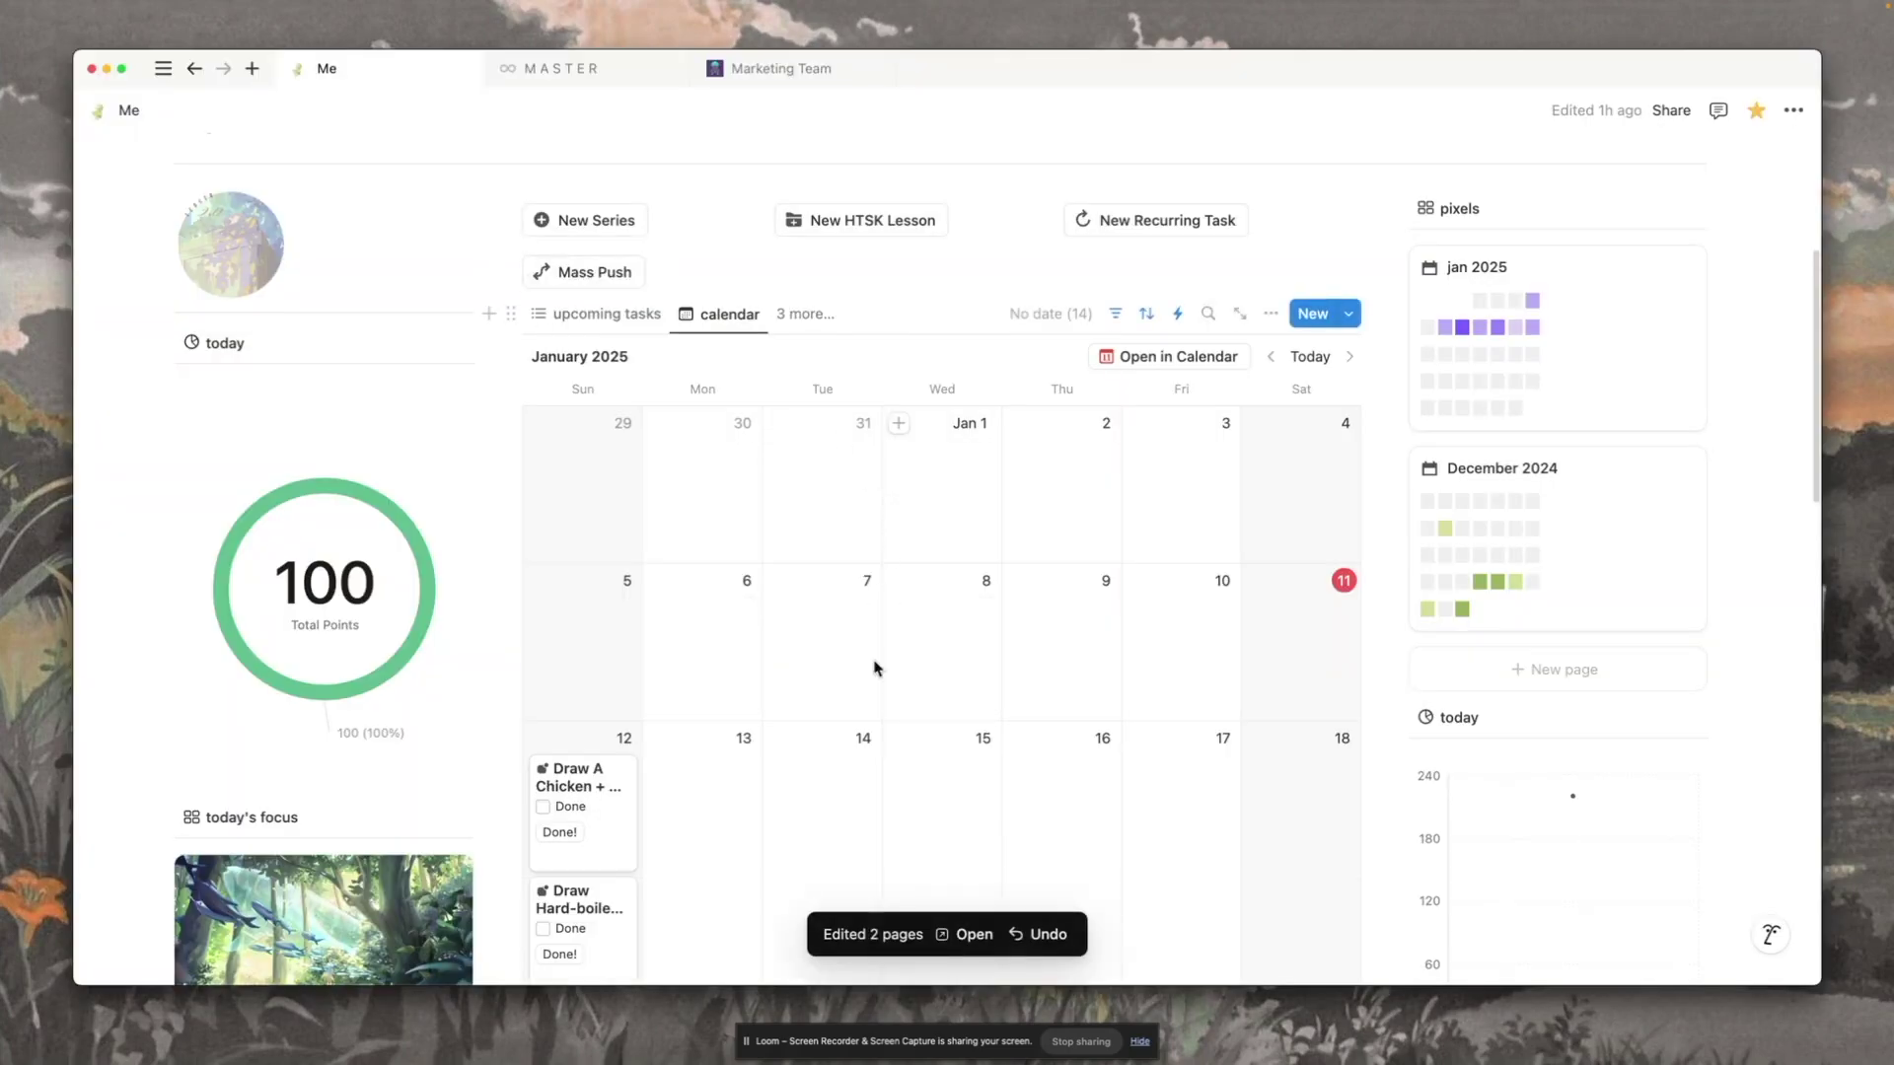
pyautogui.press('super+Tab')
# Step: Time-block Chicken + Egg Tuesday 11:30 AM–1:45 PM, insurance Wednesday 6 AM, Download Tiktoks Thursday ~4:45 AM
pyautogui.moveTo(483, 171)
pyautogui.mouseDown()
pyautogui.moveTo(689, 394)
pyautogui.moveTo(668, 401)
pyautogui.moveTo(673, 478)
pyautogui.mouseUp()
pyautogui.moveTo(500, 177)
pyautogui.mouseDown()
pyautogui.moveTo(980, 391)
pyautogui.moveTo(1001, 444)
pyautogui.mouseUp()
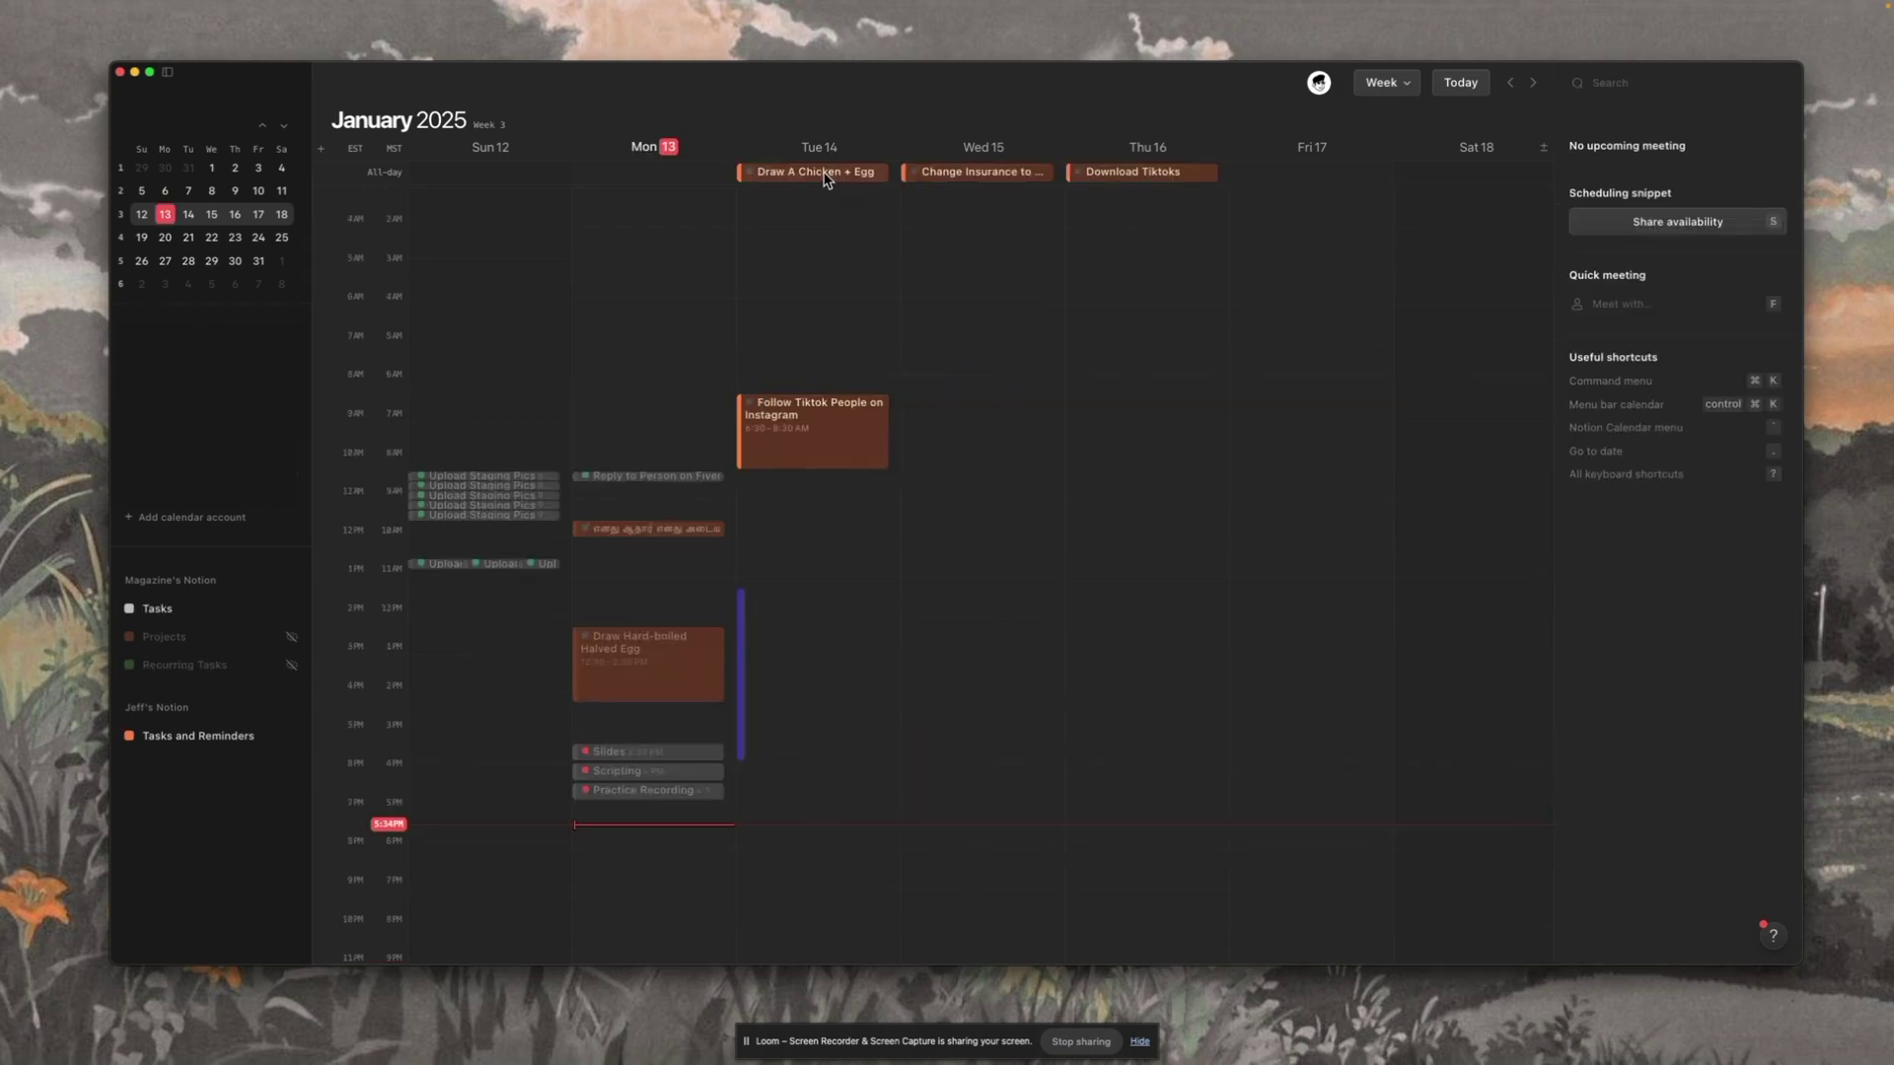
pyautogui.moveTo(826, 178)
pyautogui.mouseDown()
pyautogui.moveTo(838, 636)
pyautogui.moveTo(839, 598)
pyautogui.moveTo(843, 663)
pyautogui.moveTo(908, 676)
pyautogui.mouseUp()
pyautogui.click(972, 670)
pyautogui.moveTo(1003, 184); pyautogui.dragTo(1006, 315)
pyautogui.moveTo(1164, 172); pyautogui.dragTo(1152, 344)
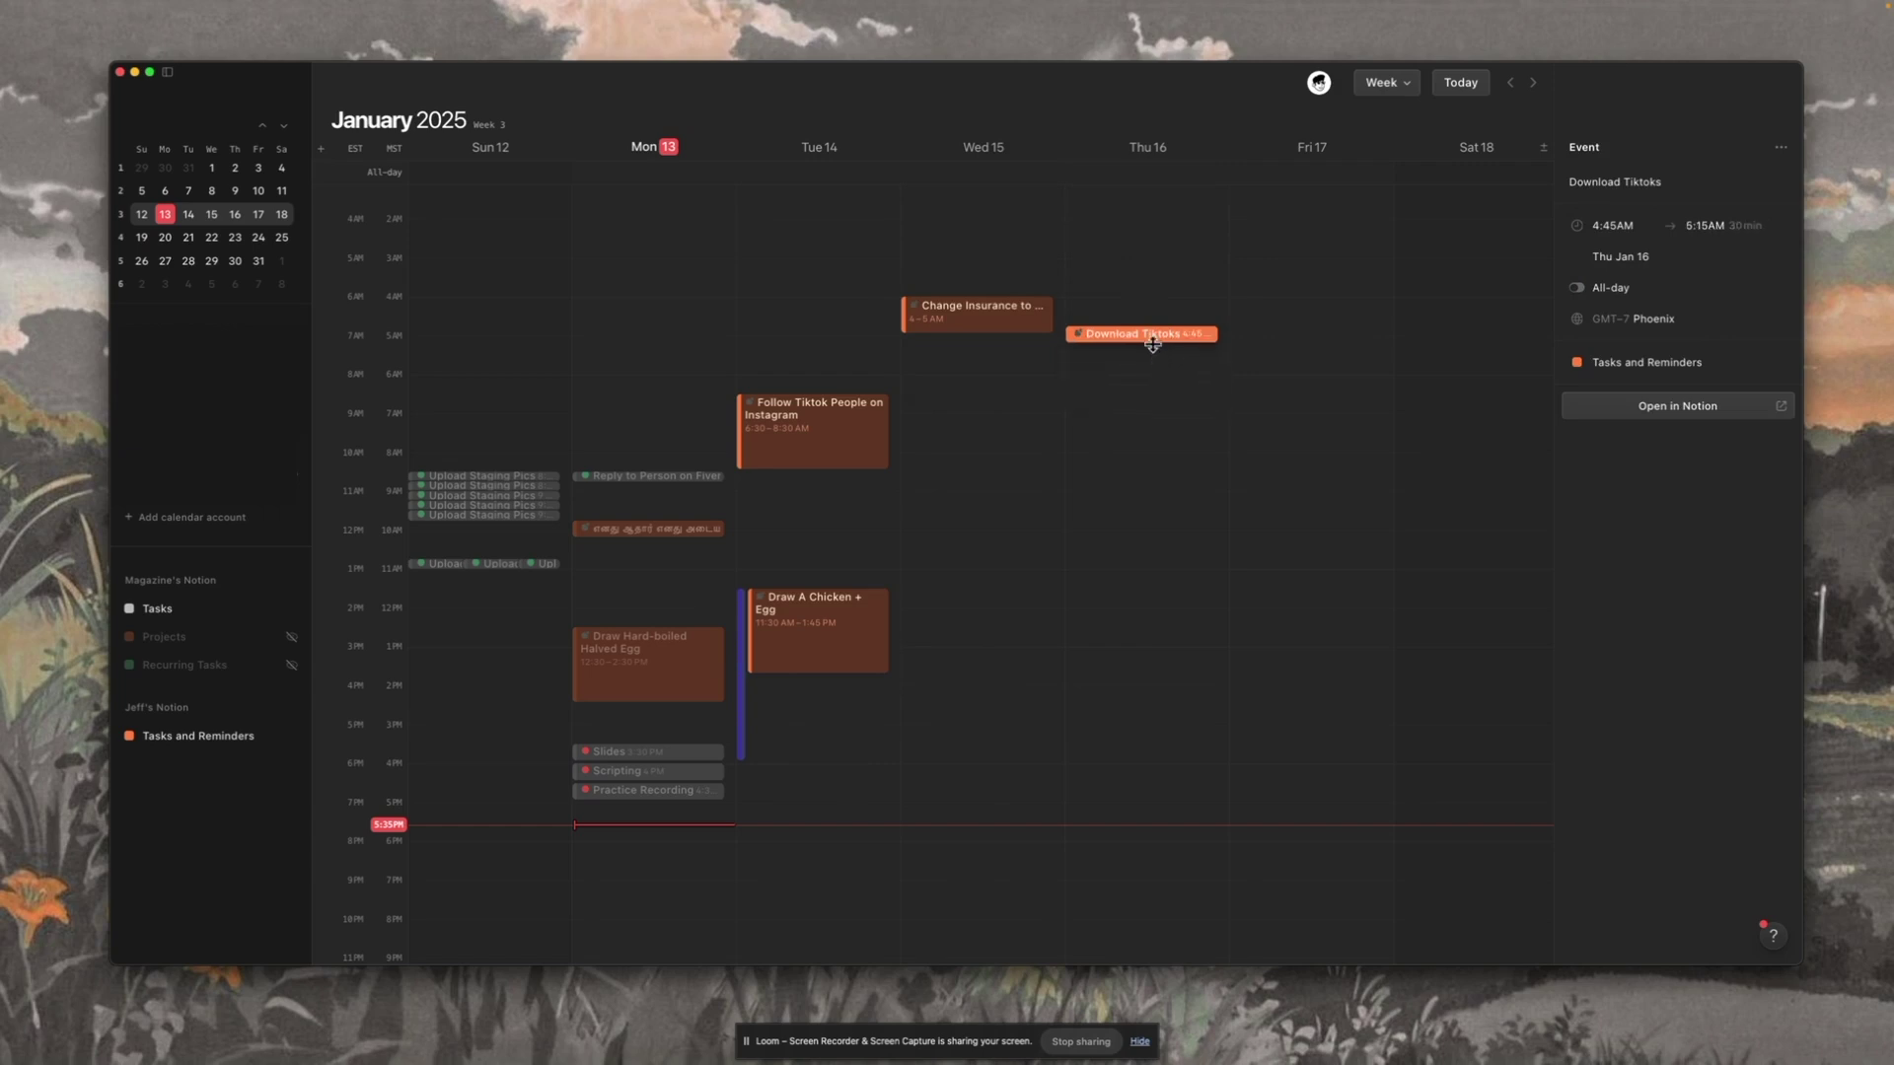
pyautogui.click(908, 482)
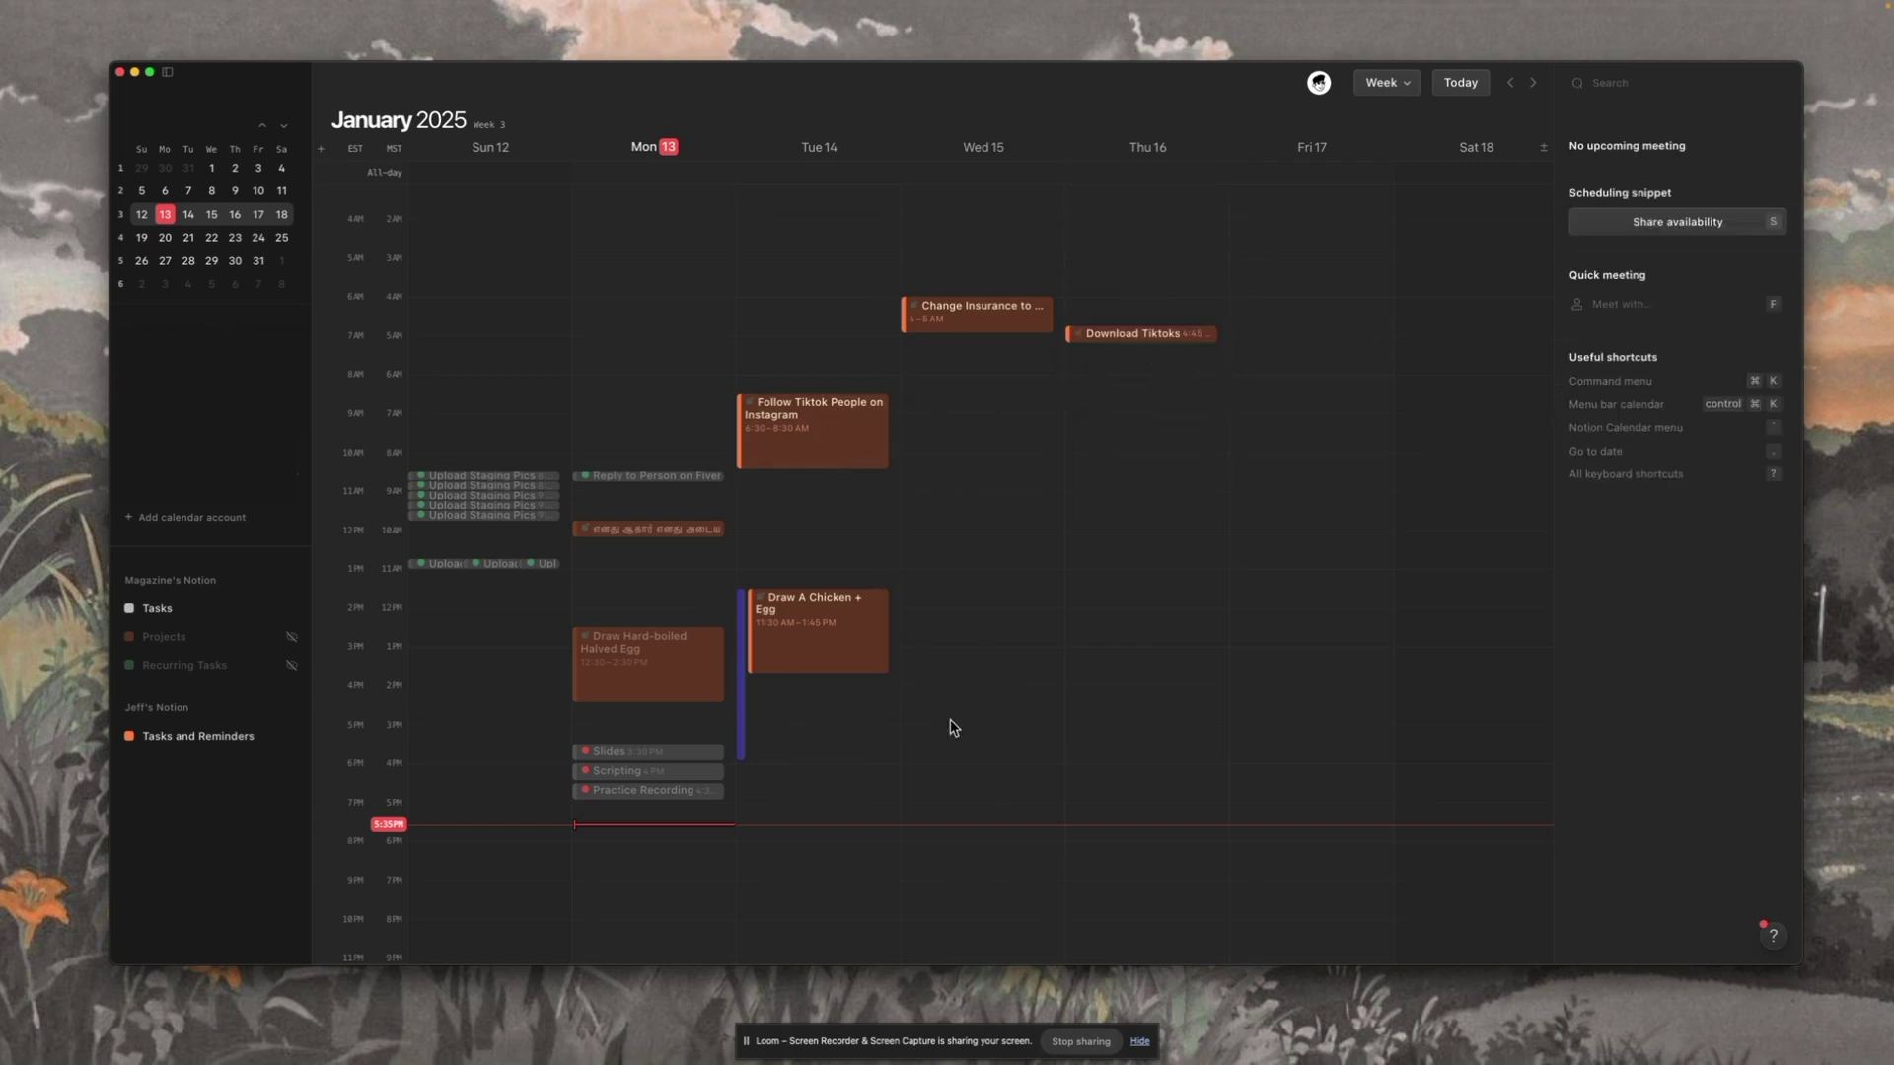
pyautogui.scroll(-3, 949, 768)
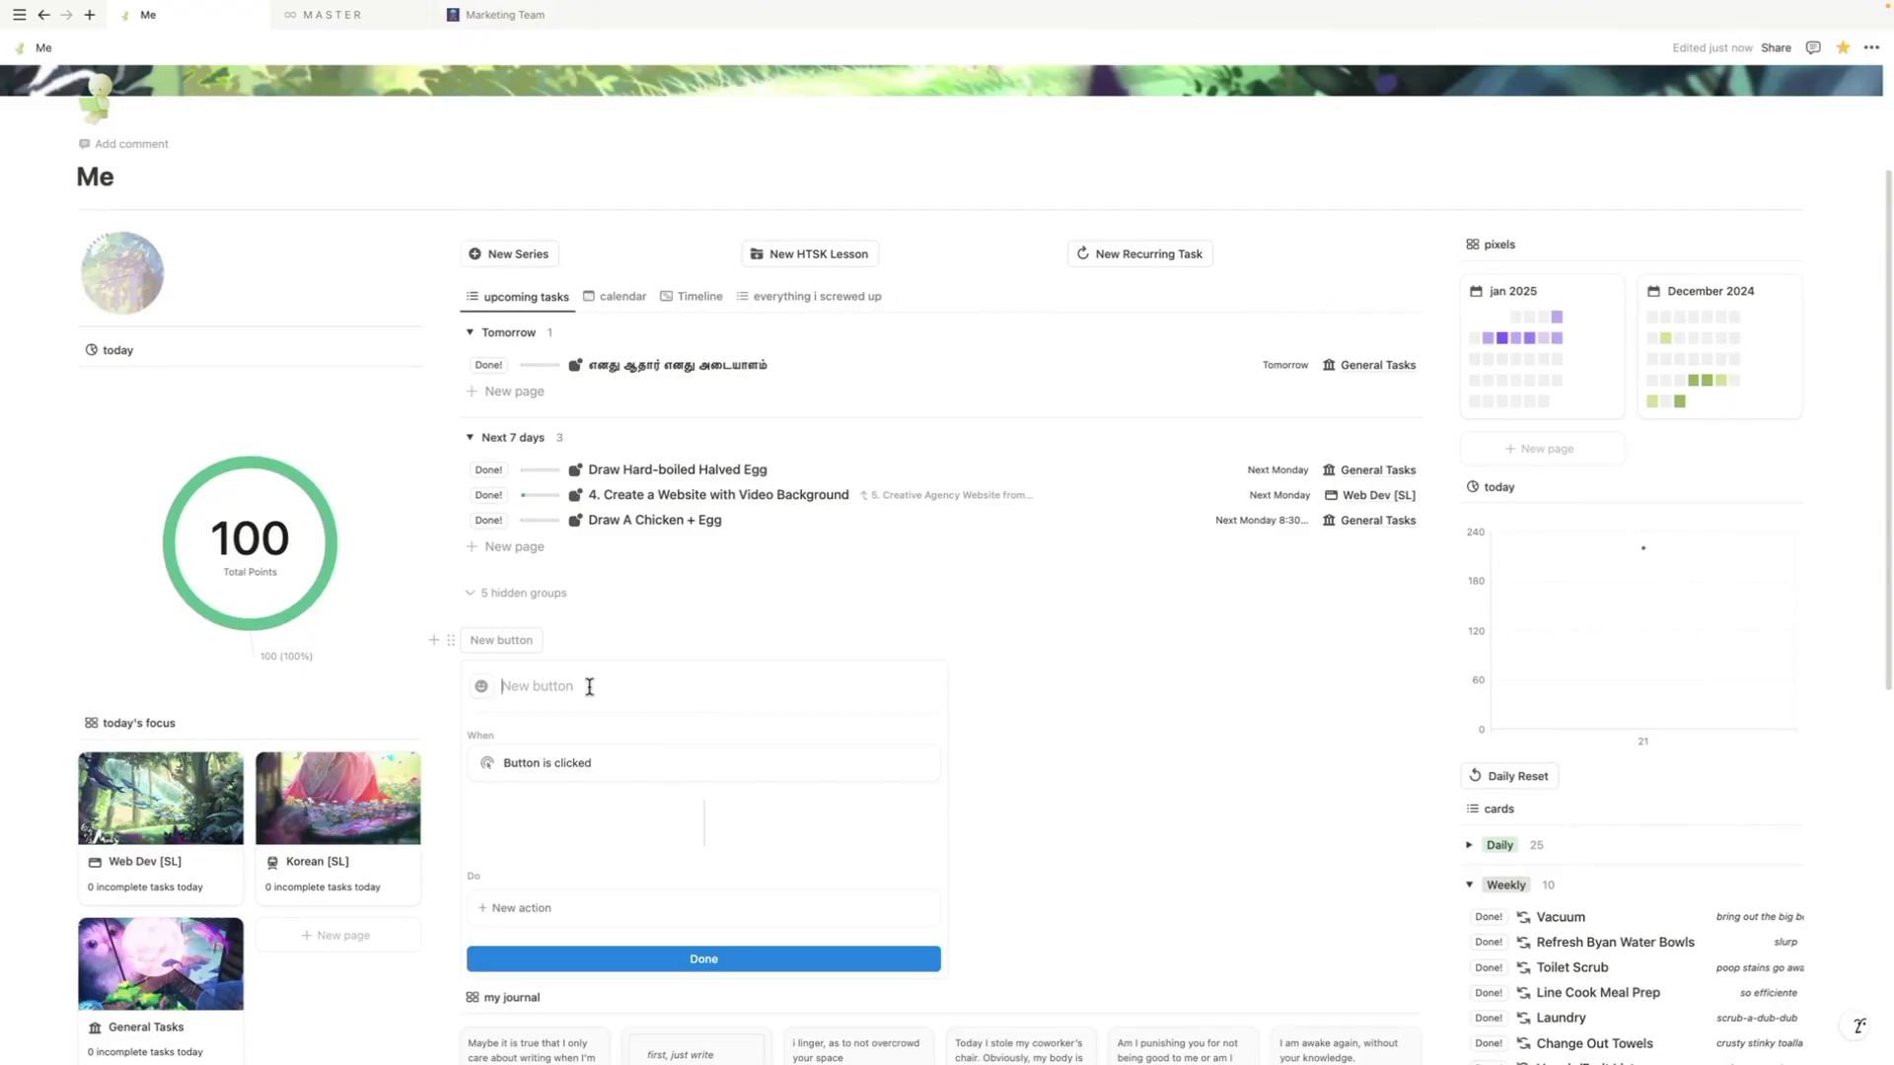
# Step: Name the new button 'Mass Push'
pyautogui.write('P')
pyautogui.press('BackSpace')
pyautogui.write('Mass Push')
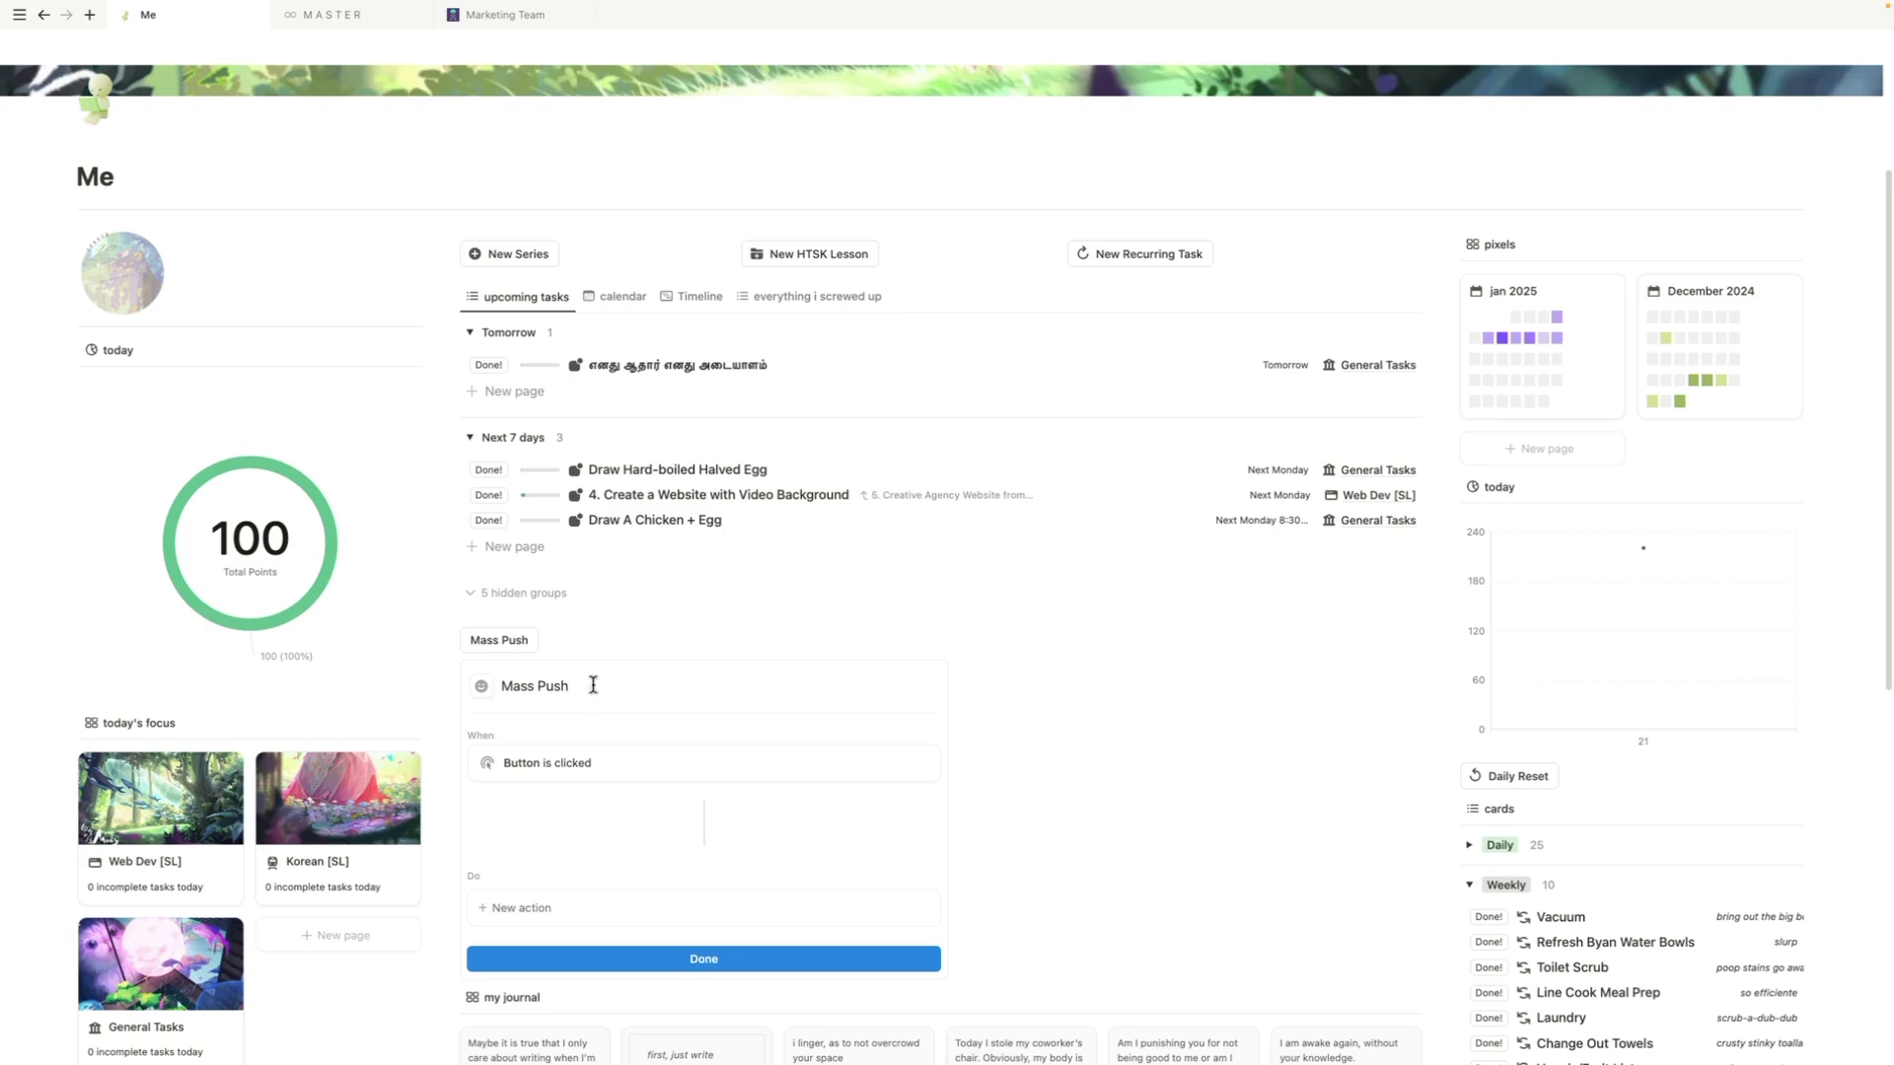
pyautogui.hotkey('ctrl', '=')
pyautogui.scroll(-2, 689, 719)
# Step: Add an Edit pages action on Tasks and Reminders with a filter based on the Due property
pyautogui.click(625, 775)
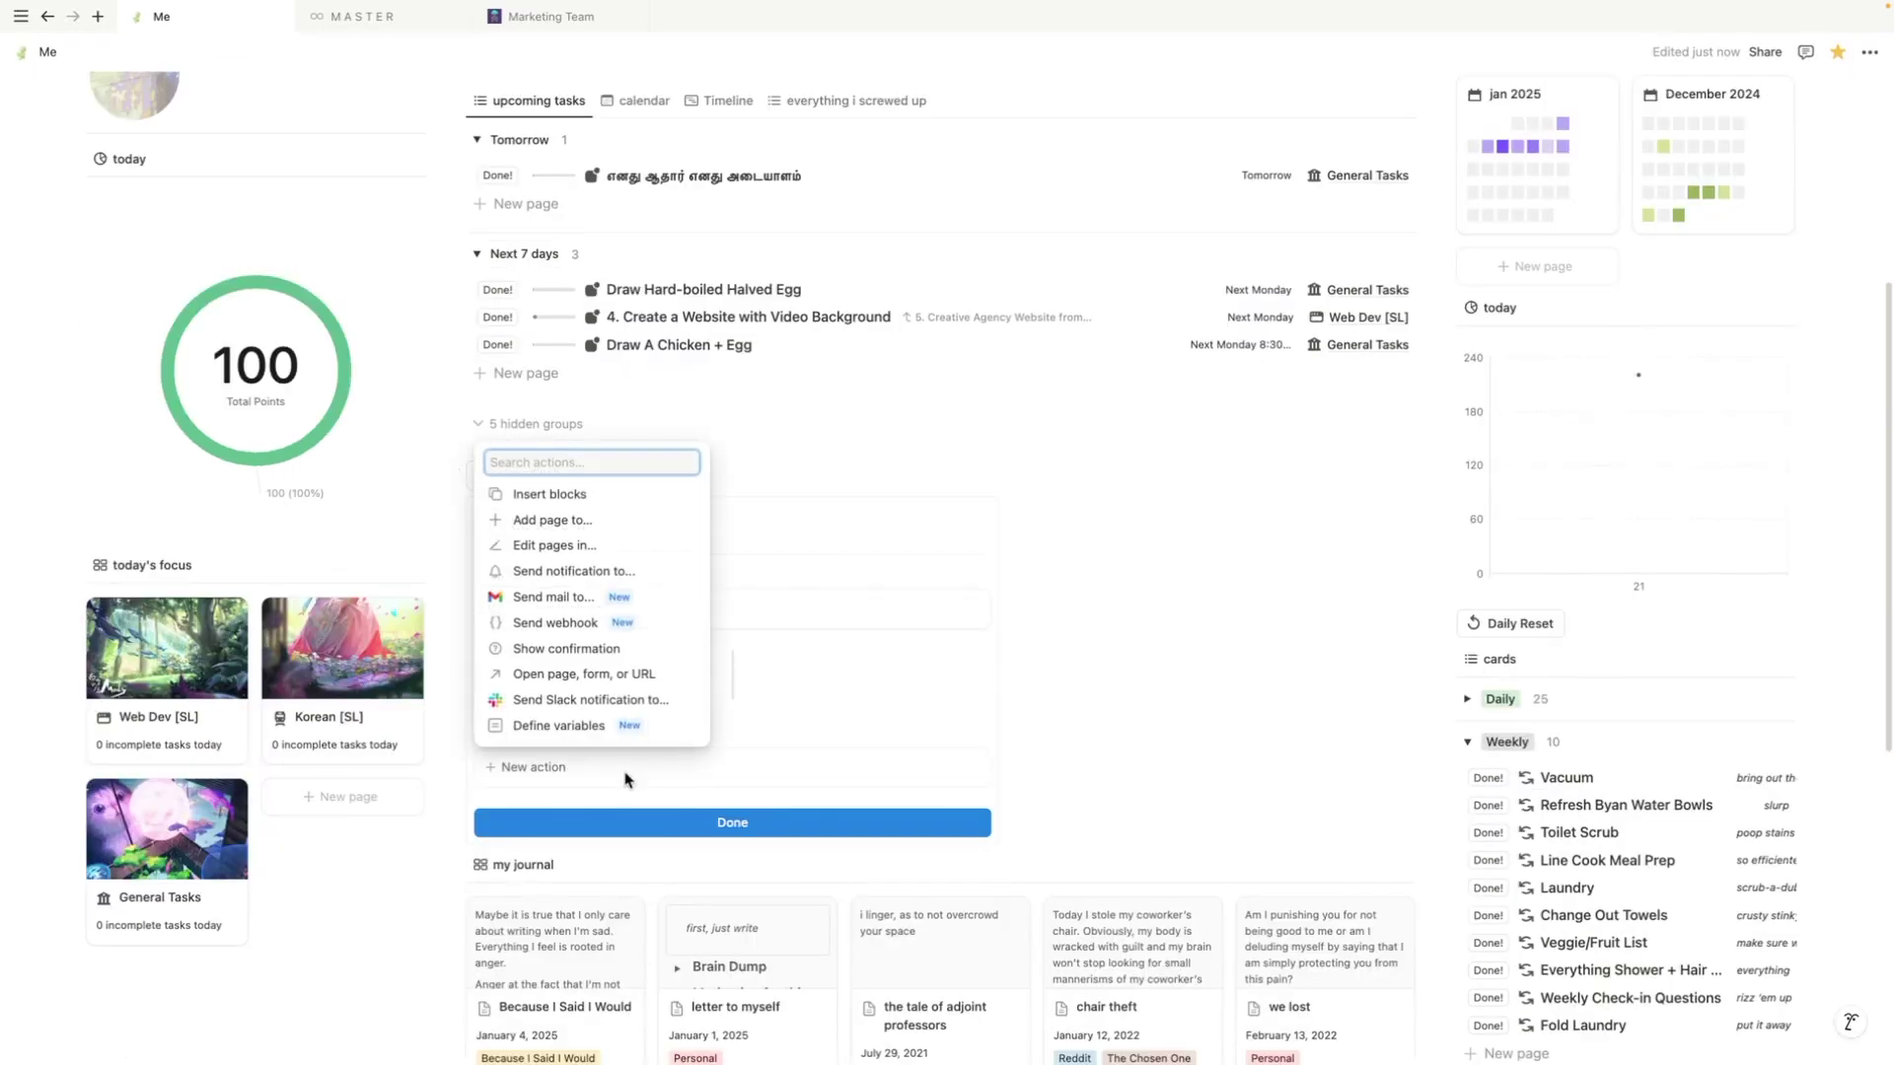
pyautogui.click(594, 545)
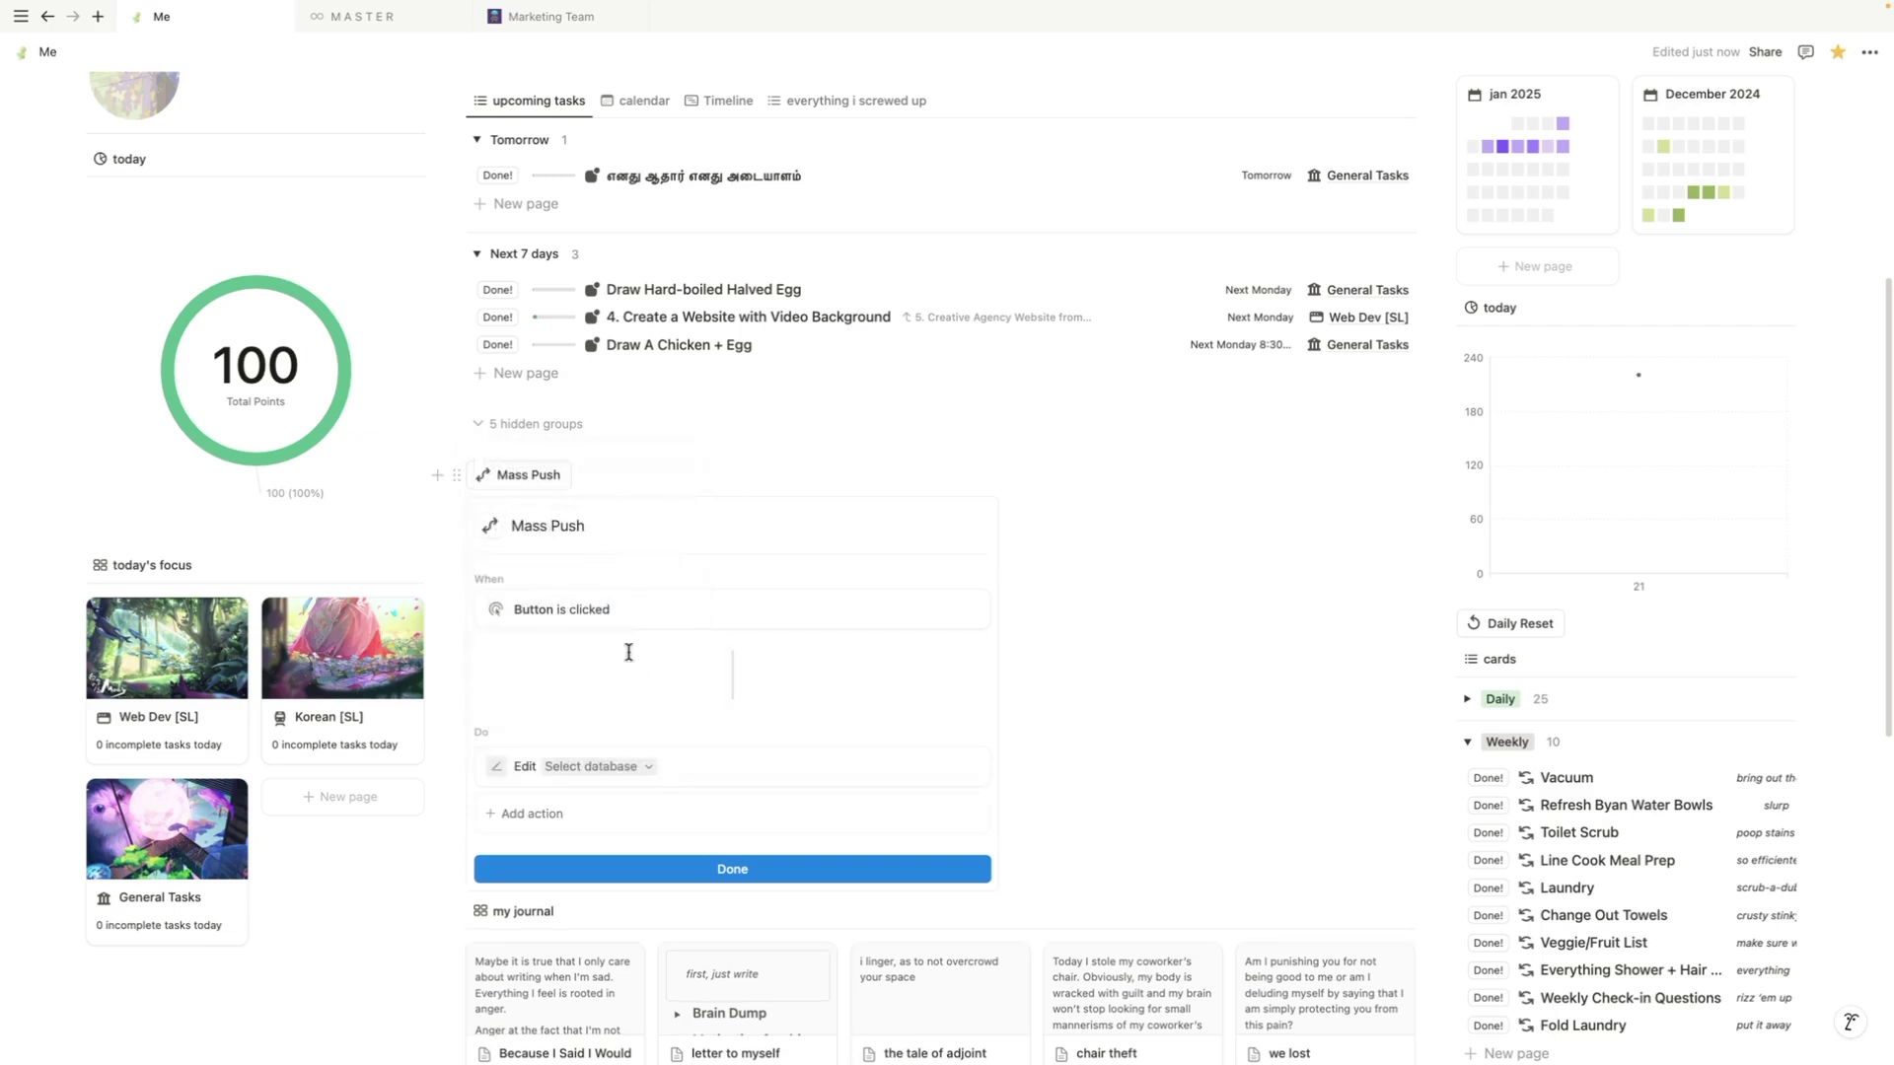
pyautogui.click(631, 769)
pyautogui.click(589, 708)
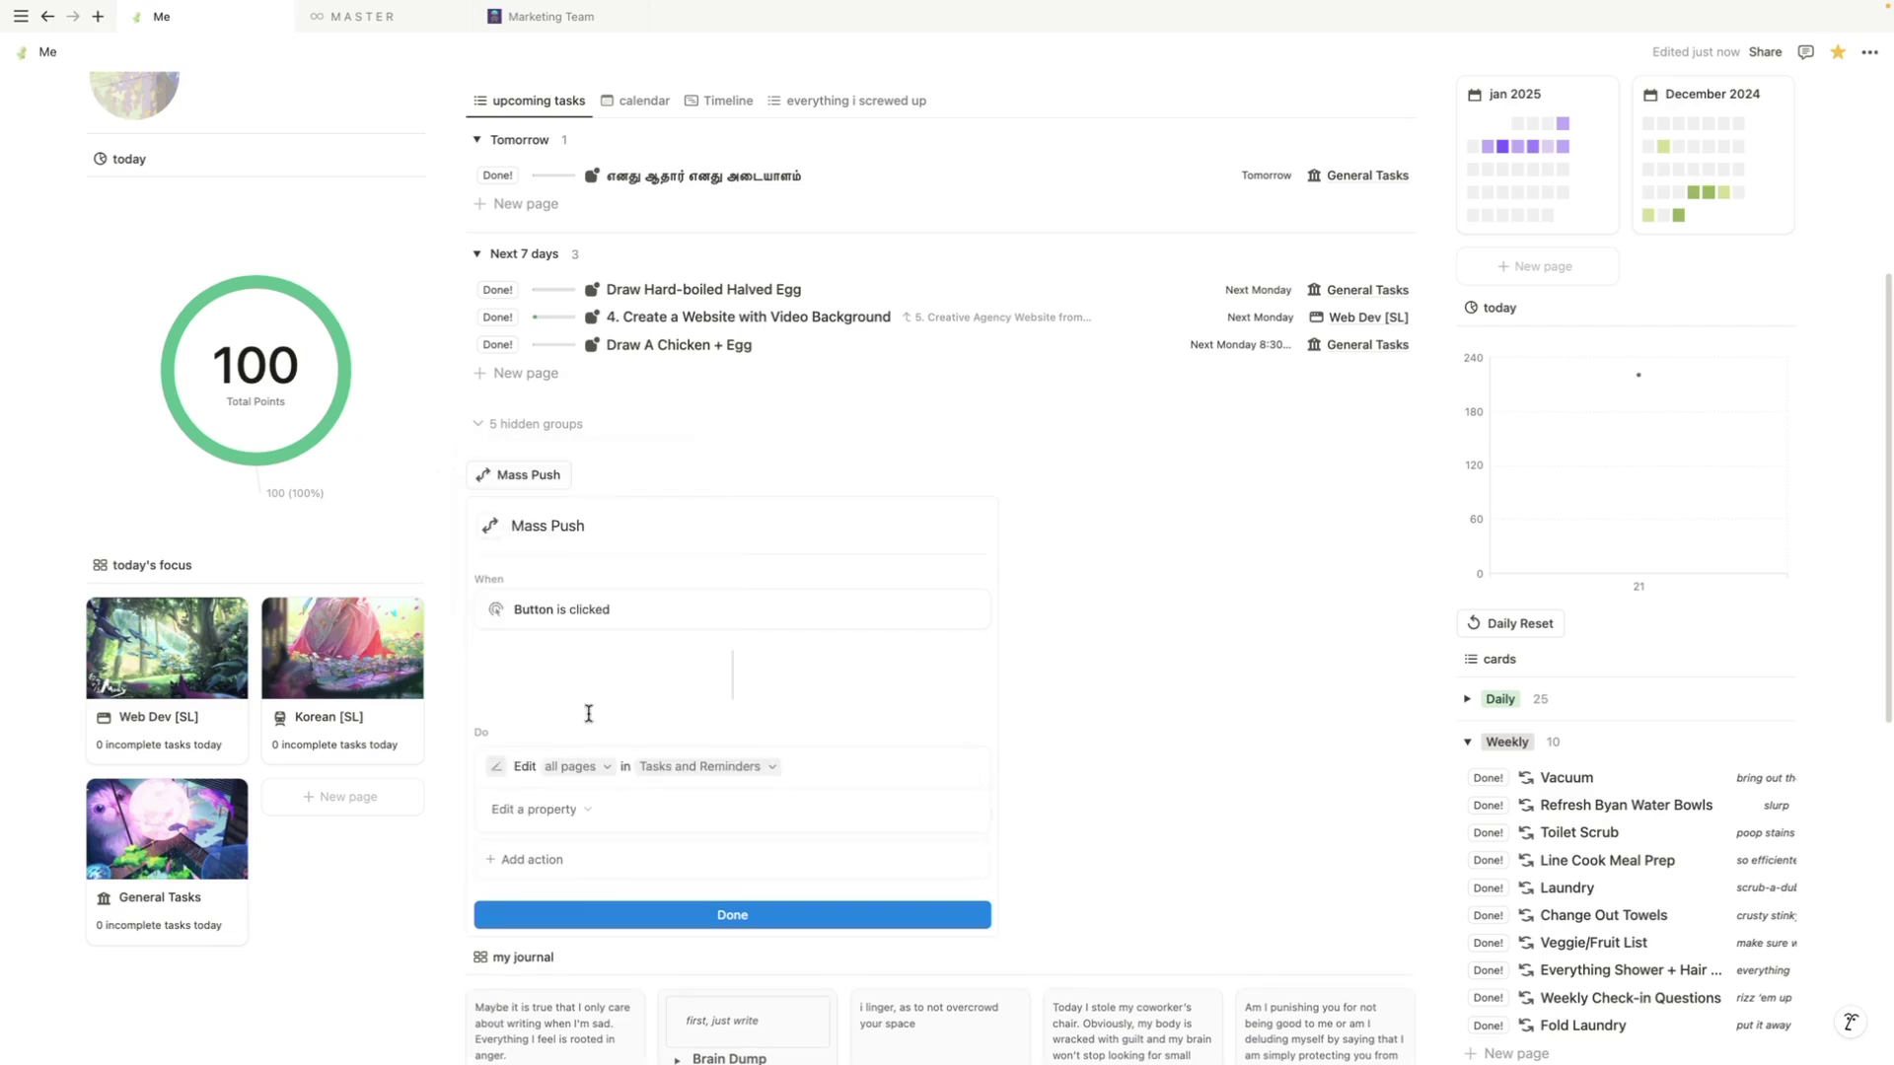
pyautogui.click(572, 766)
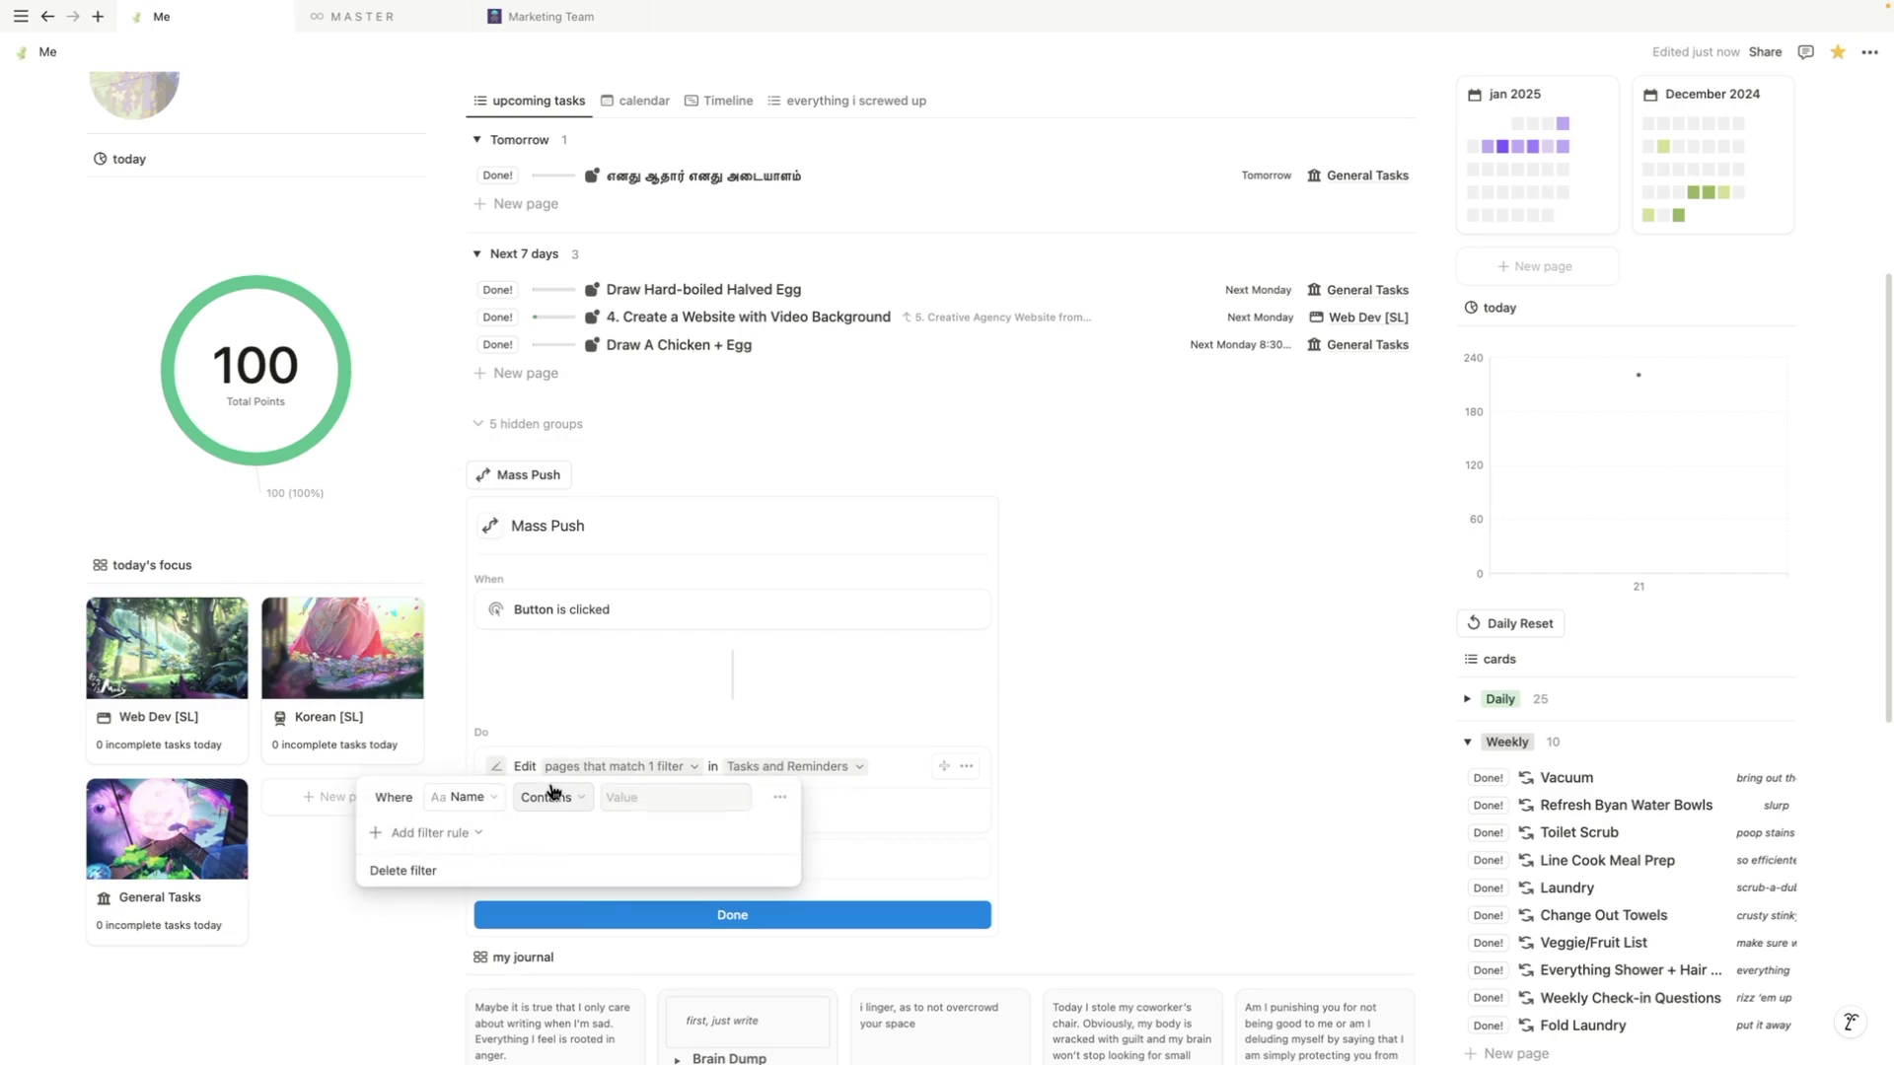
pyautogui.click(498, 800)
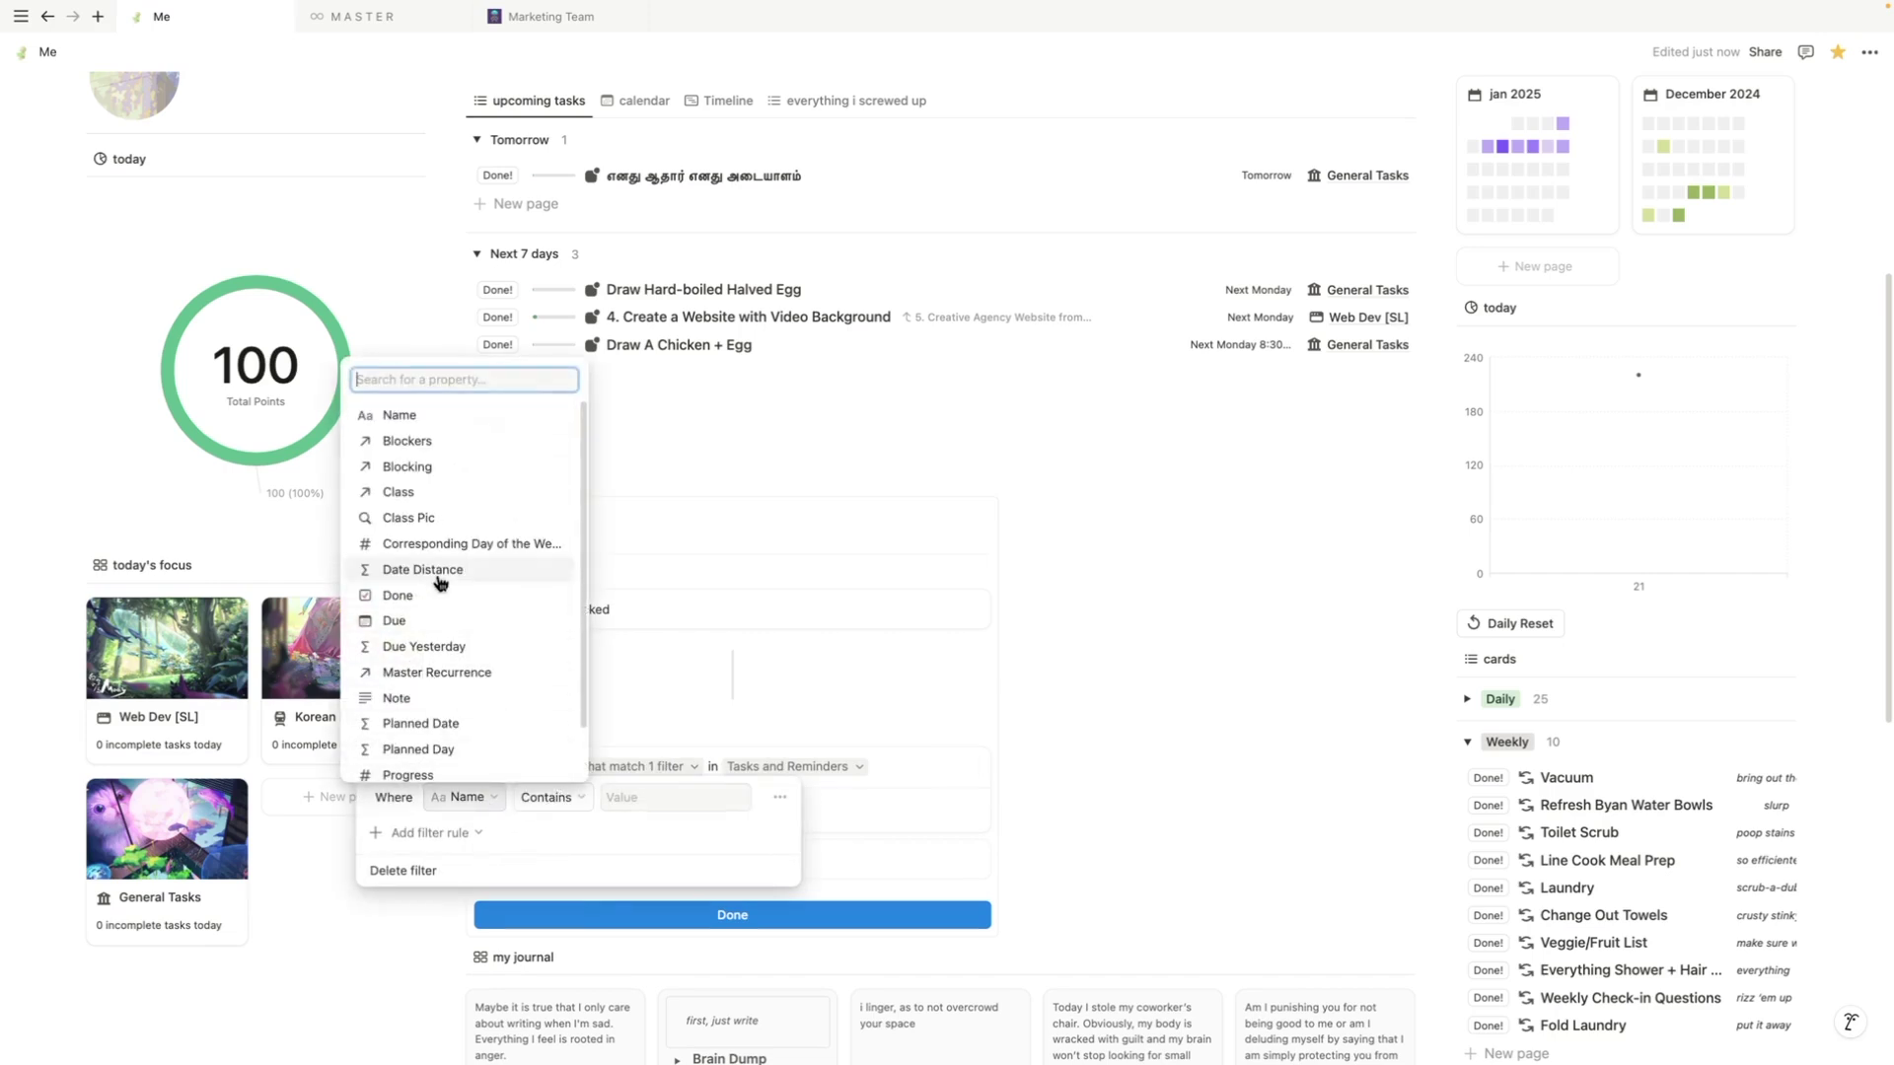
pyautogui.click(438, 623)
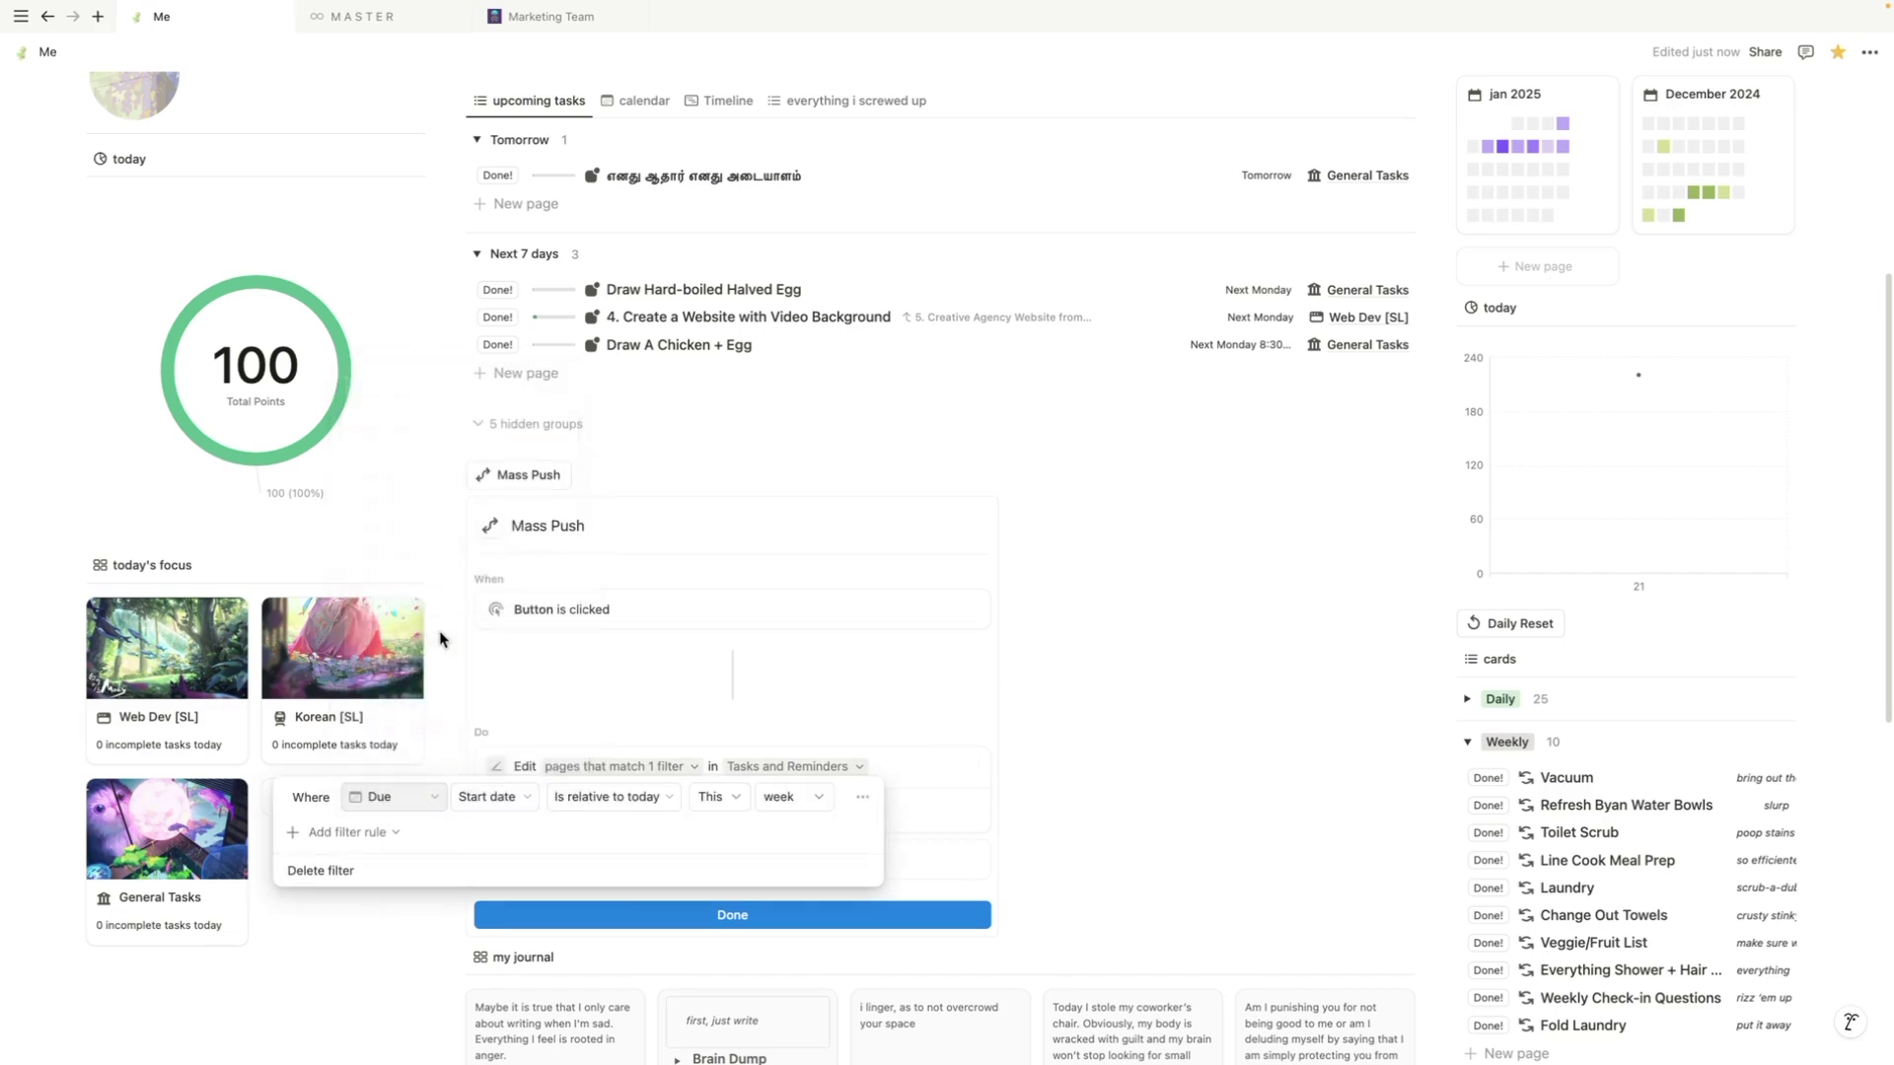
pyautogui.click(427, 806)
# Step: Set the filter to Done unchecked plus Due on or before Today, then close the button setup
pyautogui.click(326, 617)
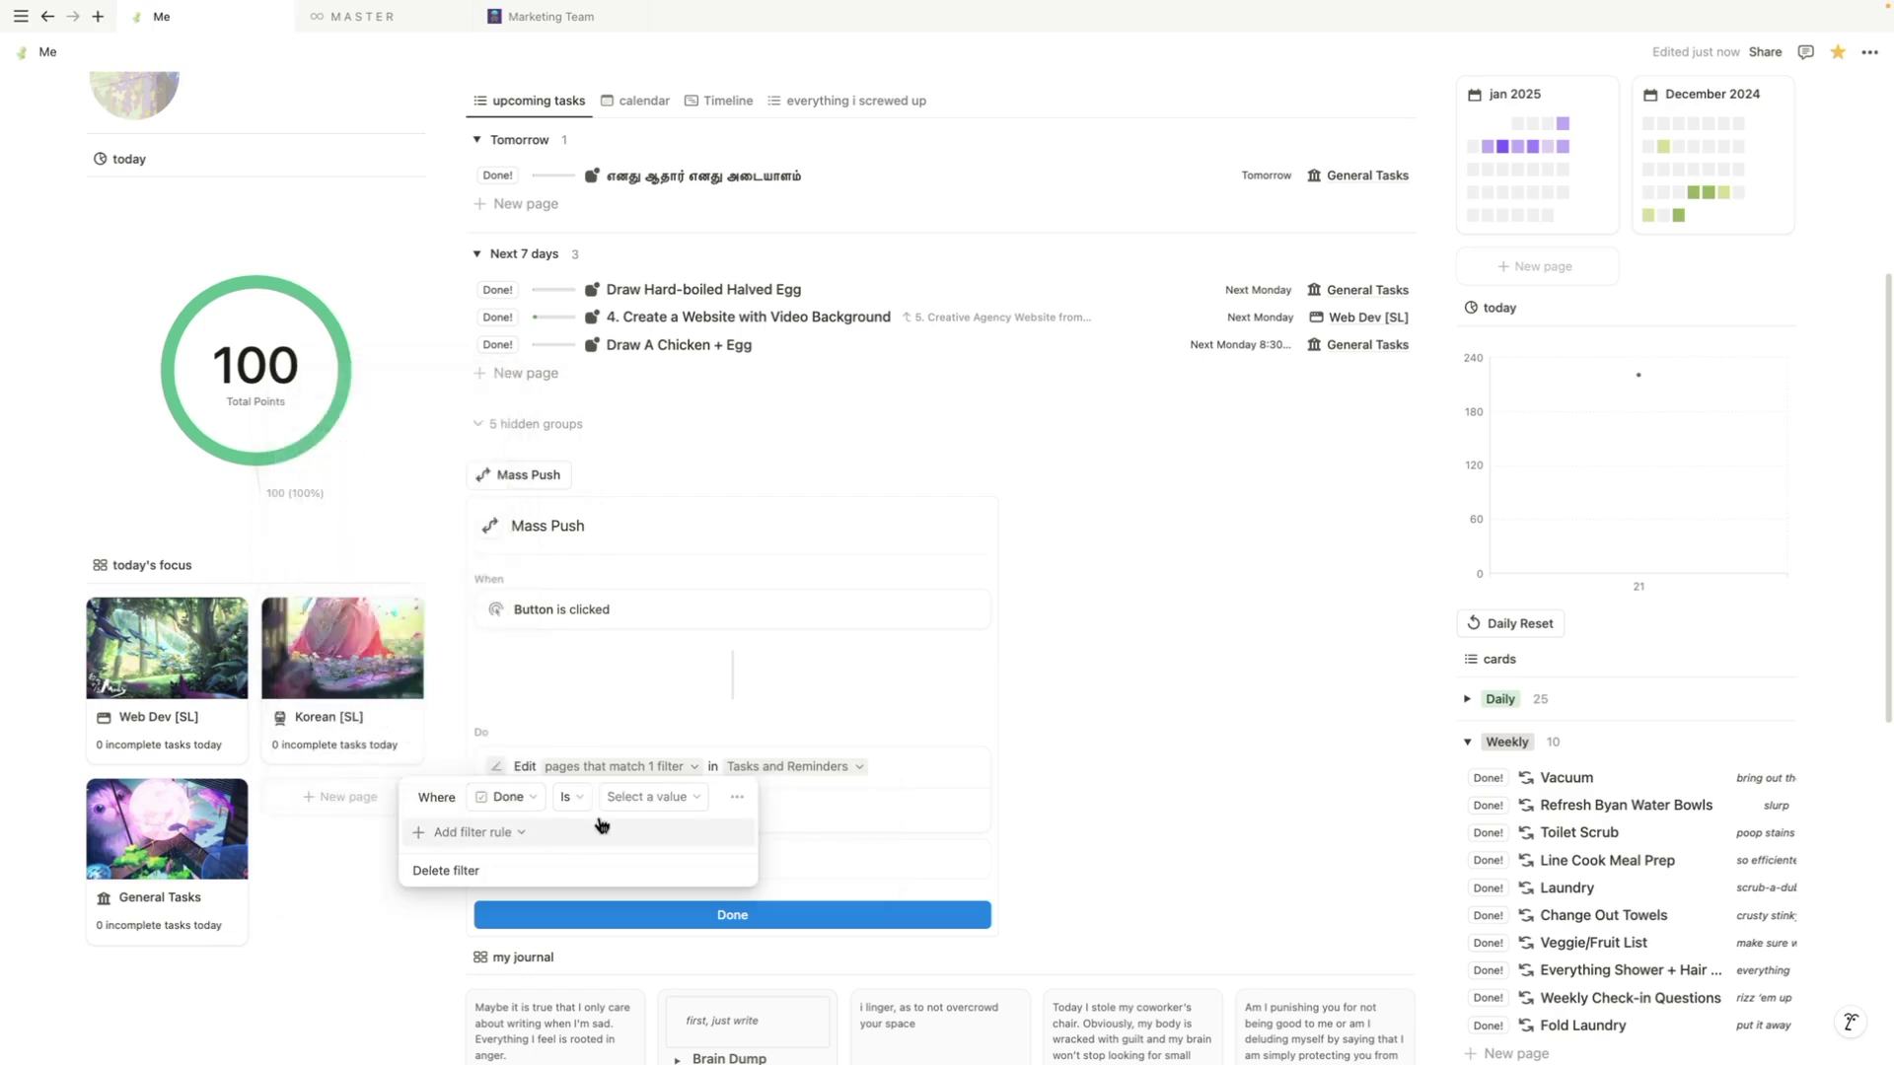
pyautogui.click(646, 797)
pyautogui.click(644, 854)
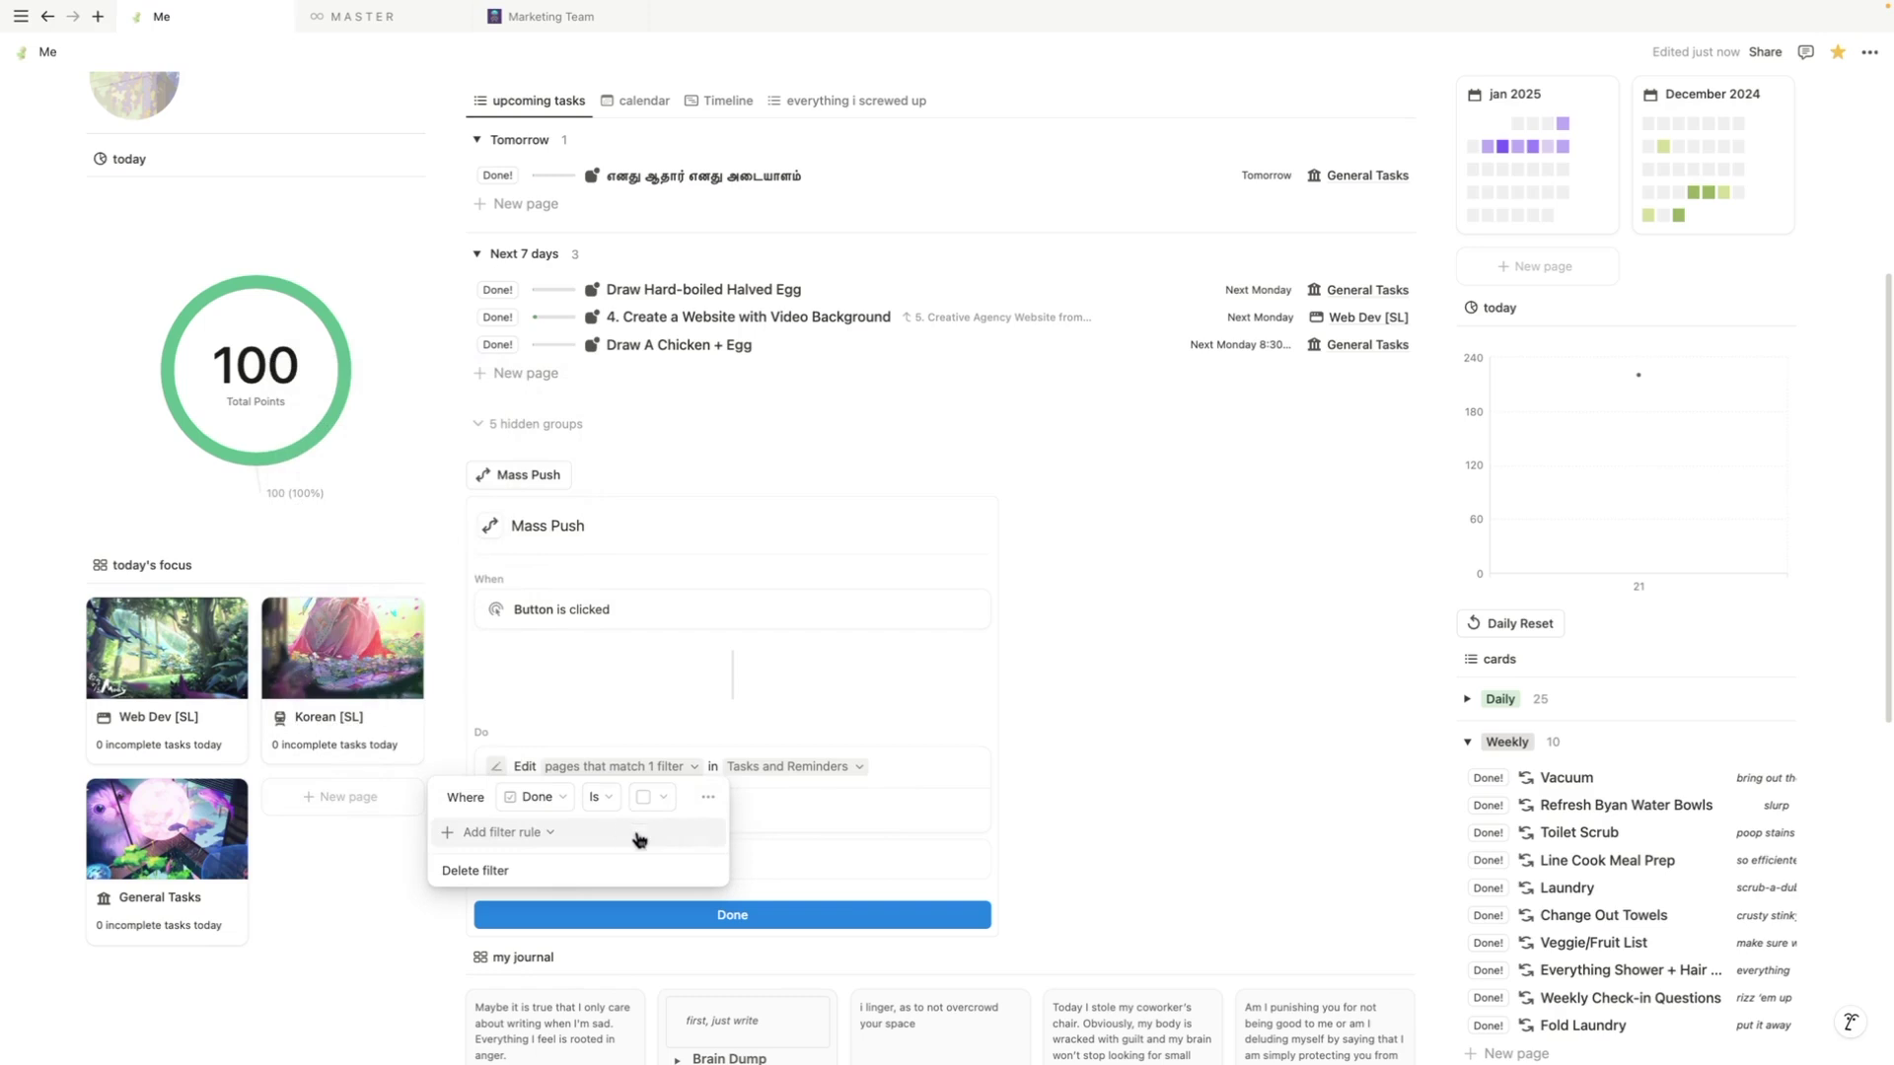
pyautogui.click(639, 839)
pyautogui.click(538, 866)
pyautogui.click(536, 838)
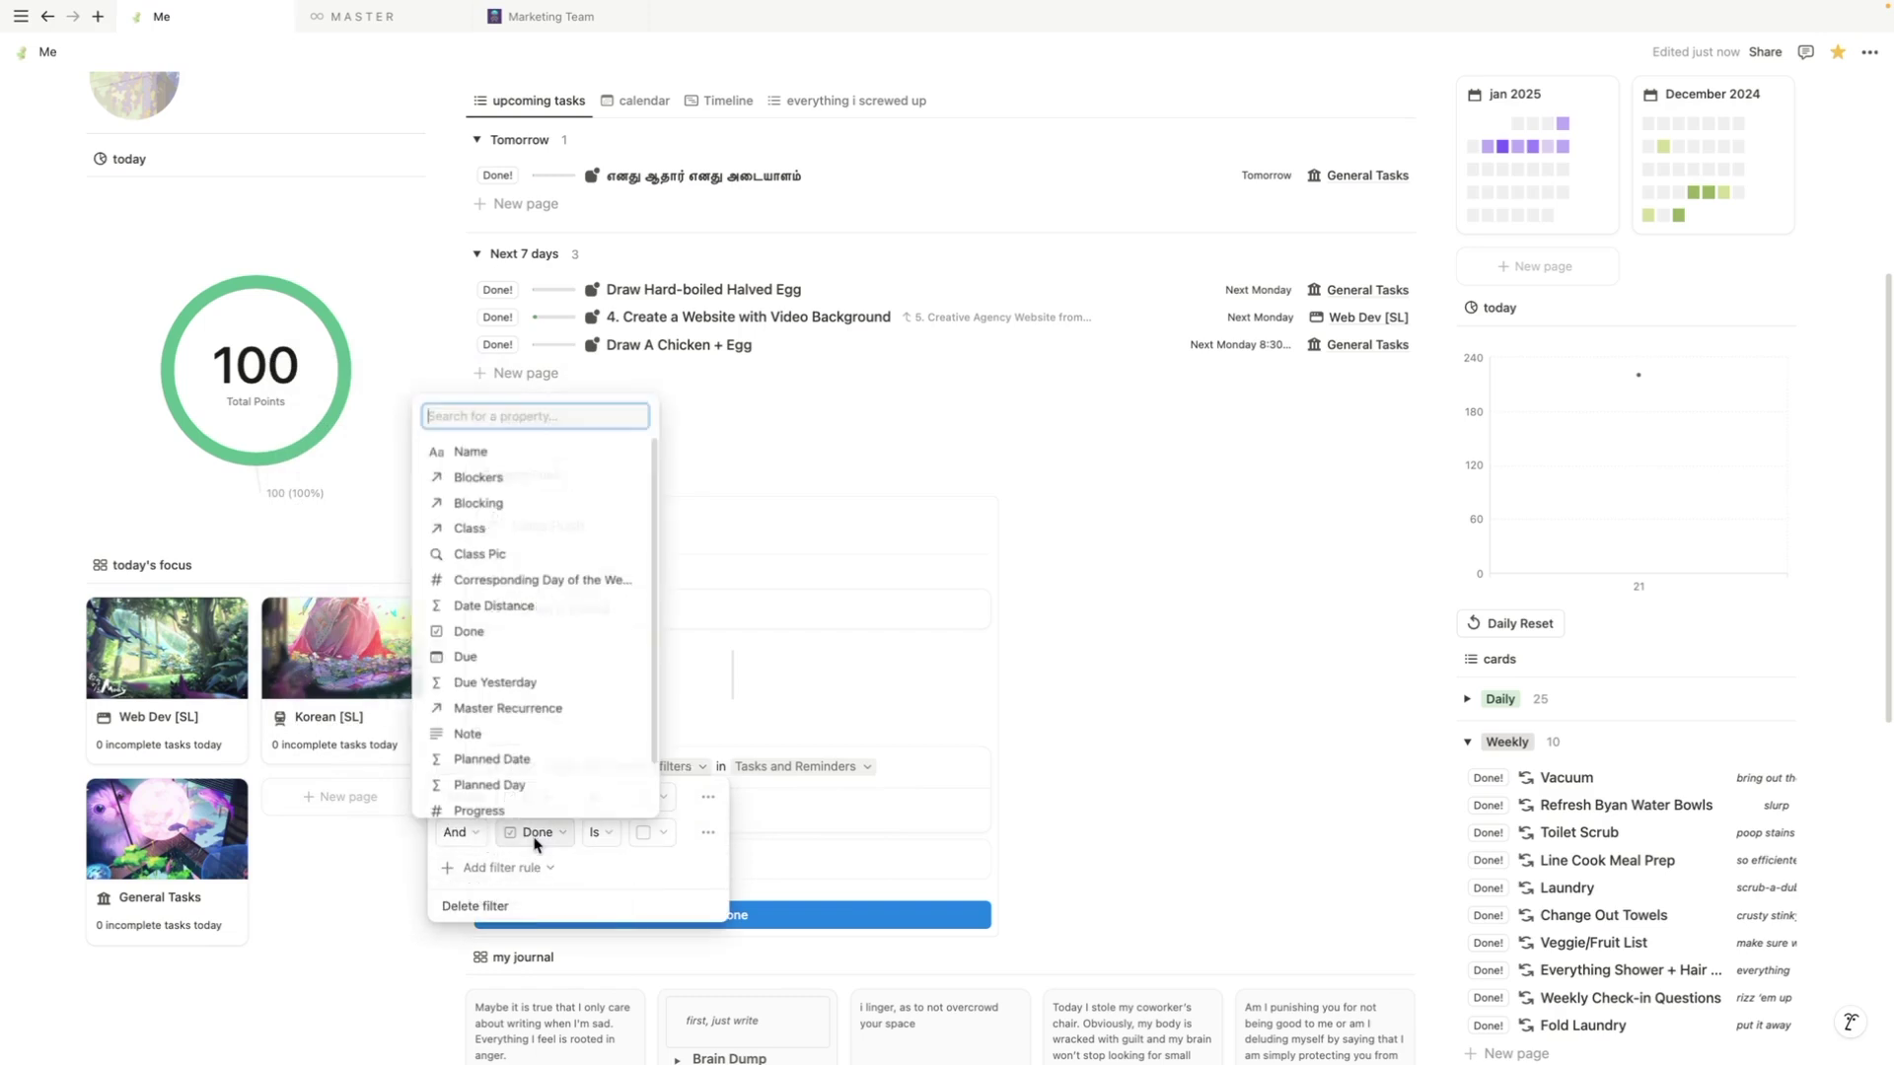
pyautogui.click(466, 657)
pyautogui.click(575, 836)
pyautogui.click(553, 677)
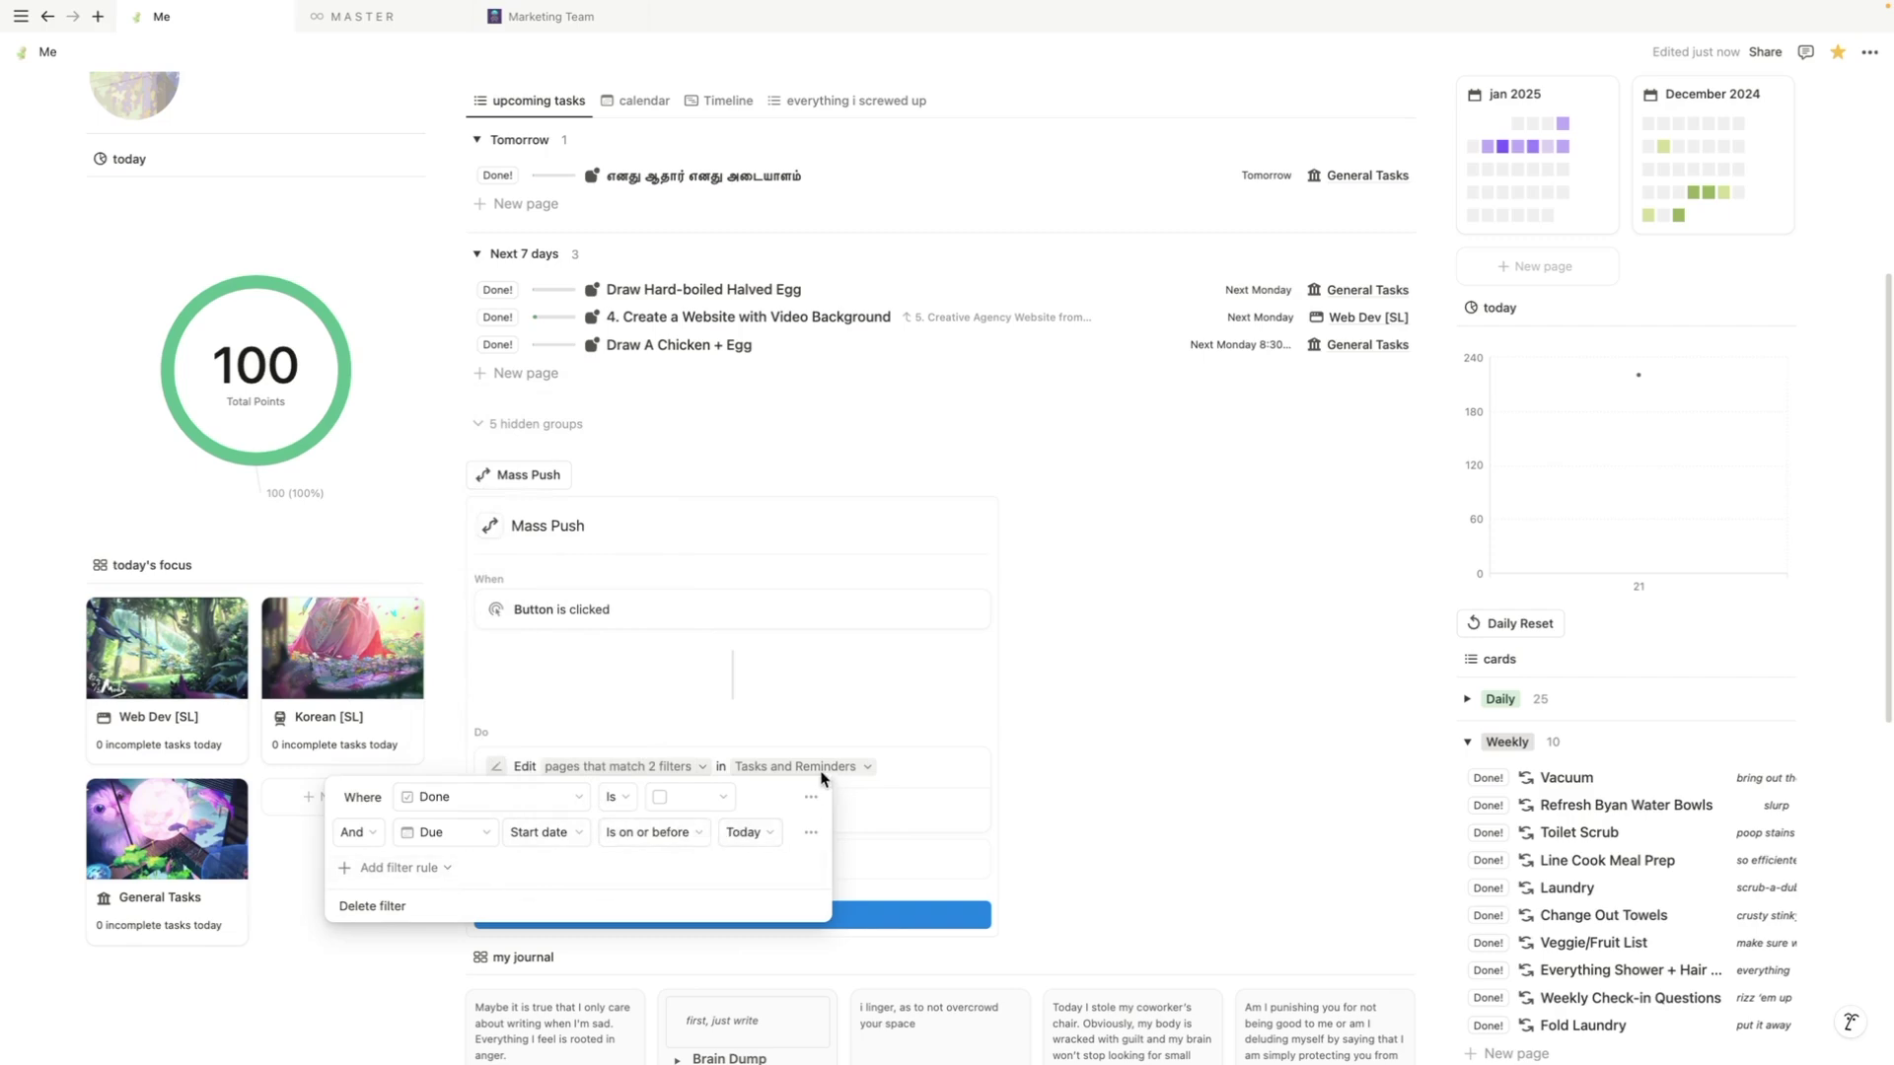
pyautogui.click(794, 716)
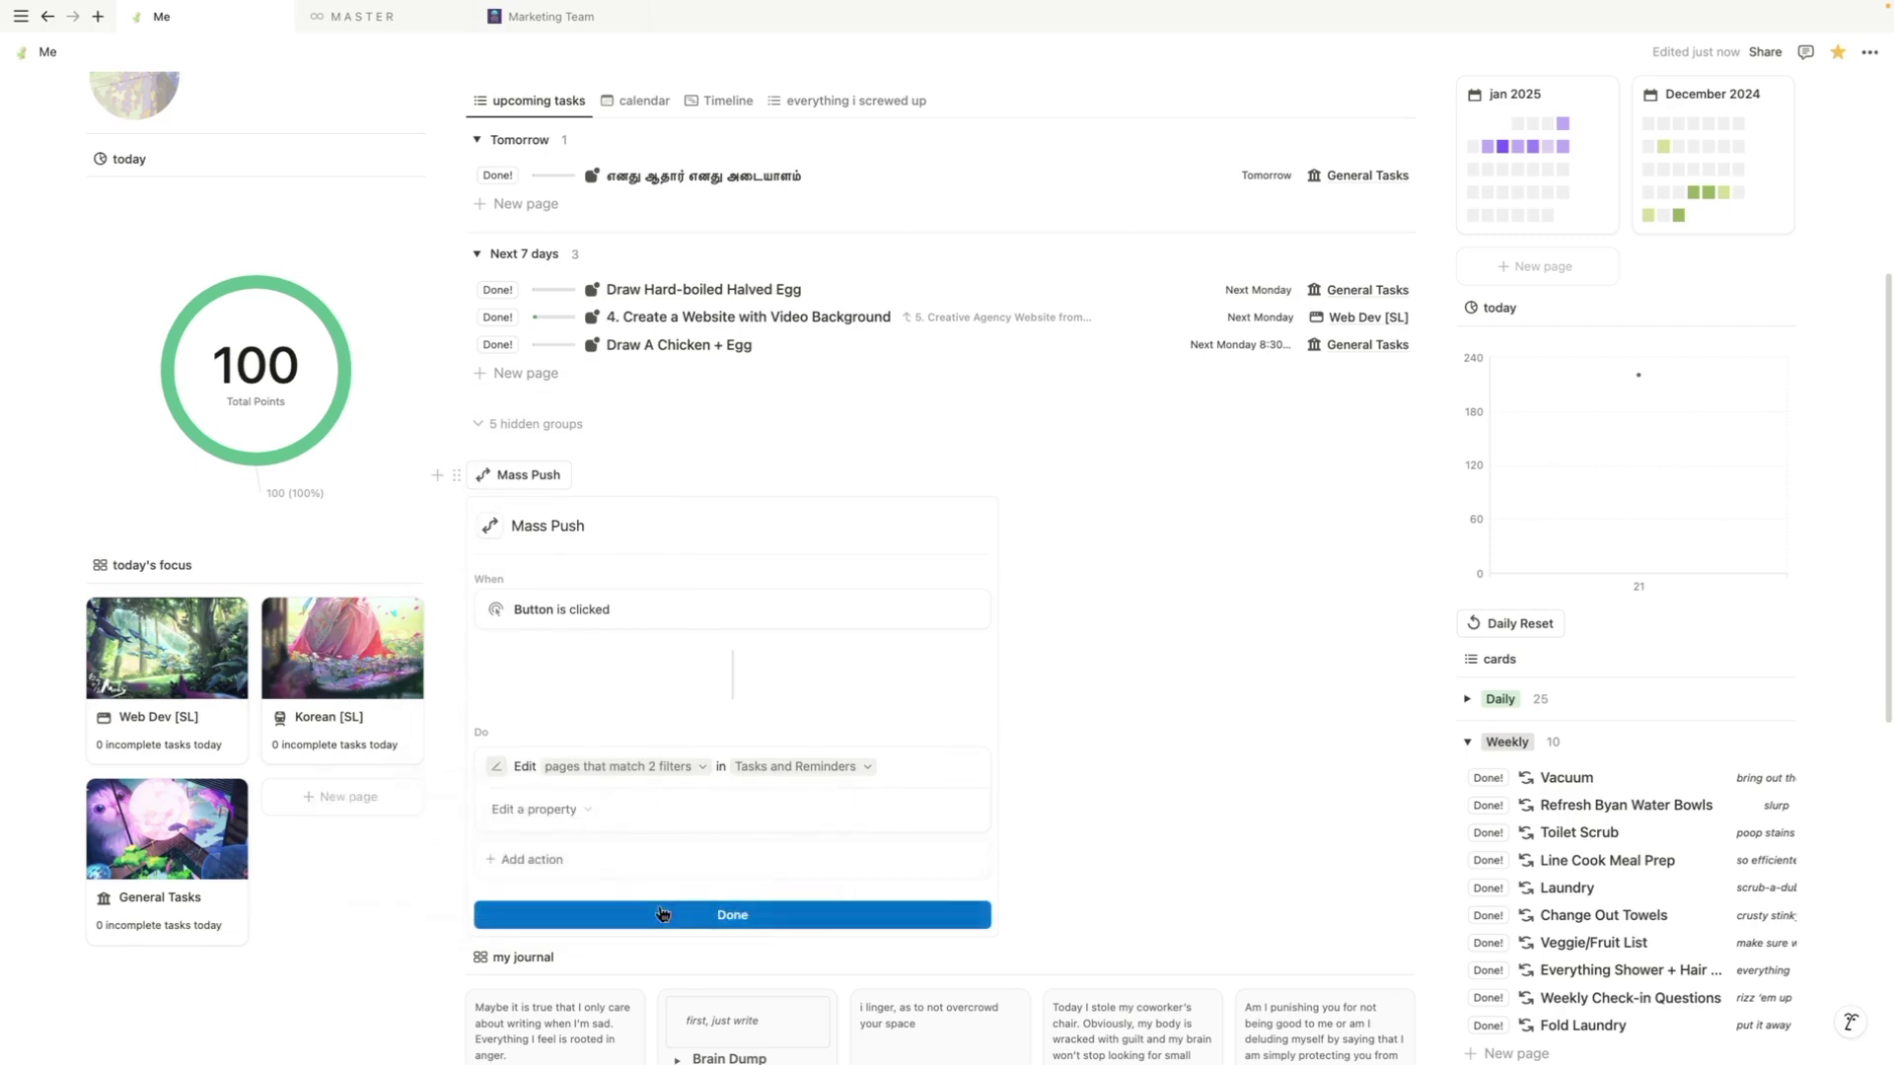
pyautogui.click(660, 911)
# Step: Switch to the 'everything i screwed up' view and back to the upcoming tasks view
pyautogui.scroll(2, 546, 837)
pyautogui.scroll(3, 546, 836)
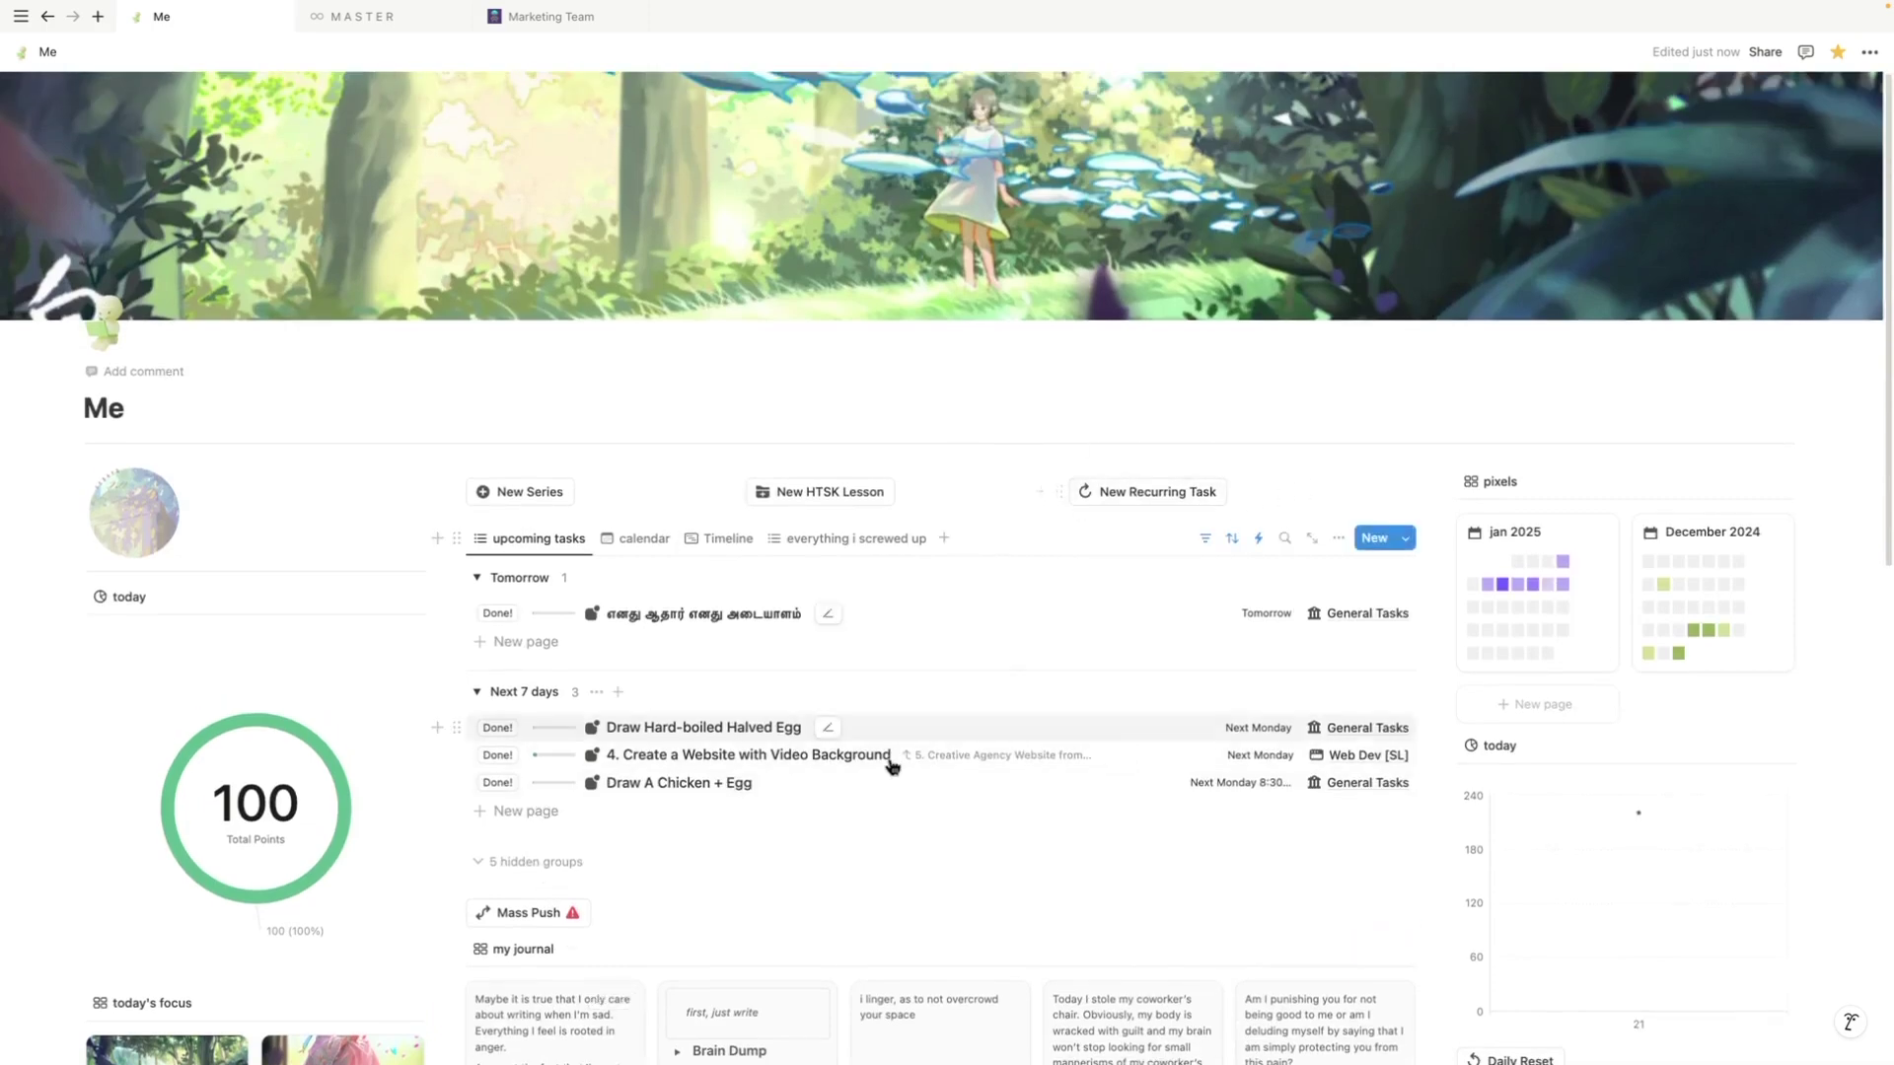
pyautogui.scroll(-3, 888, 753)
pyautogui.click(819, 320)
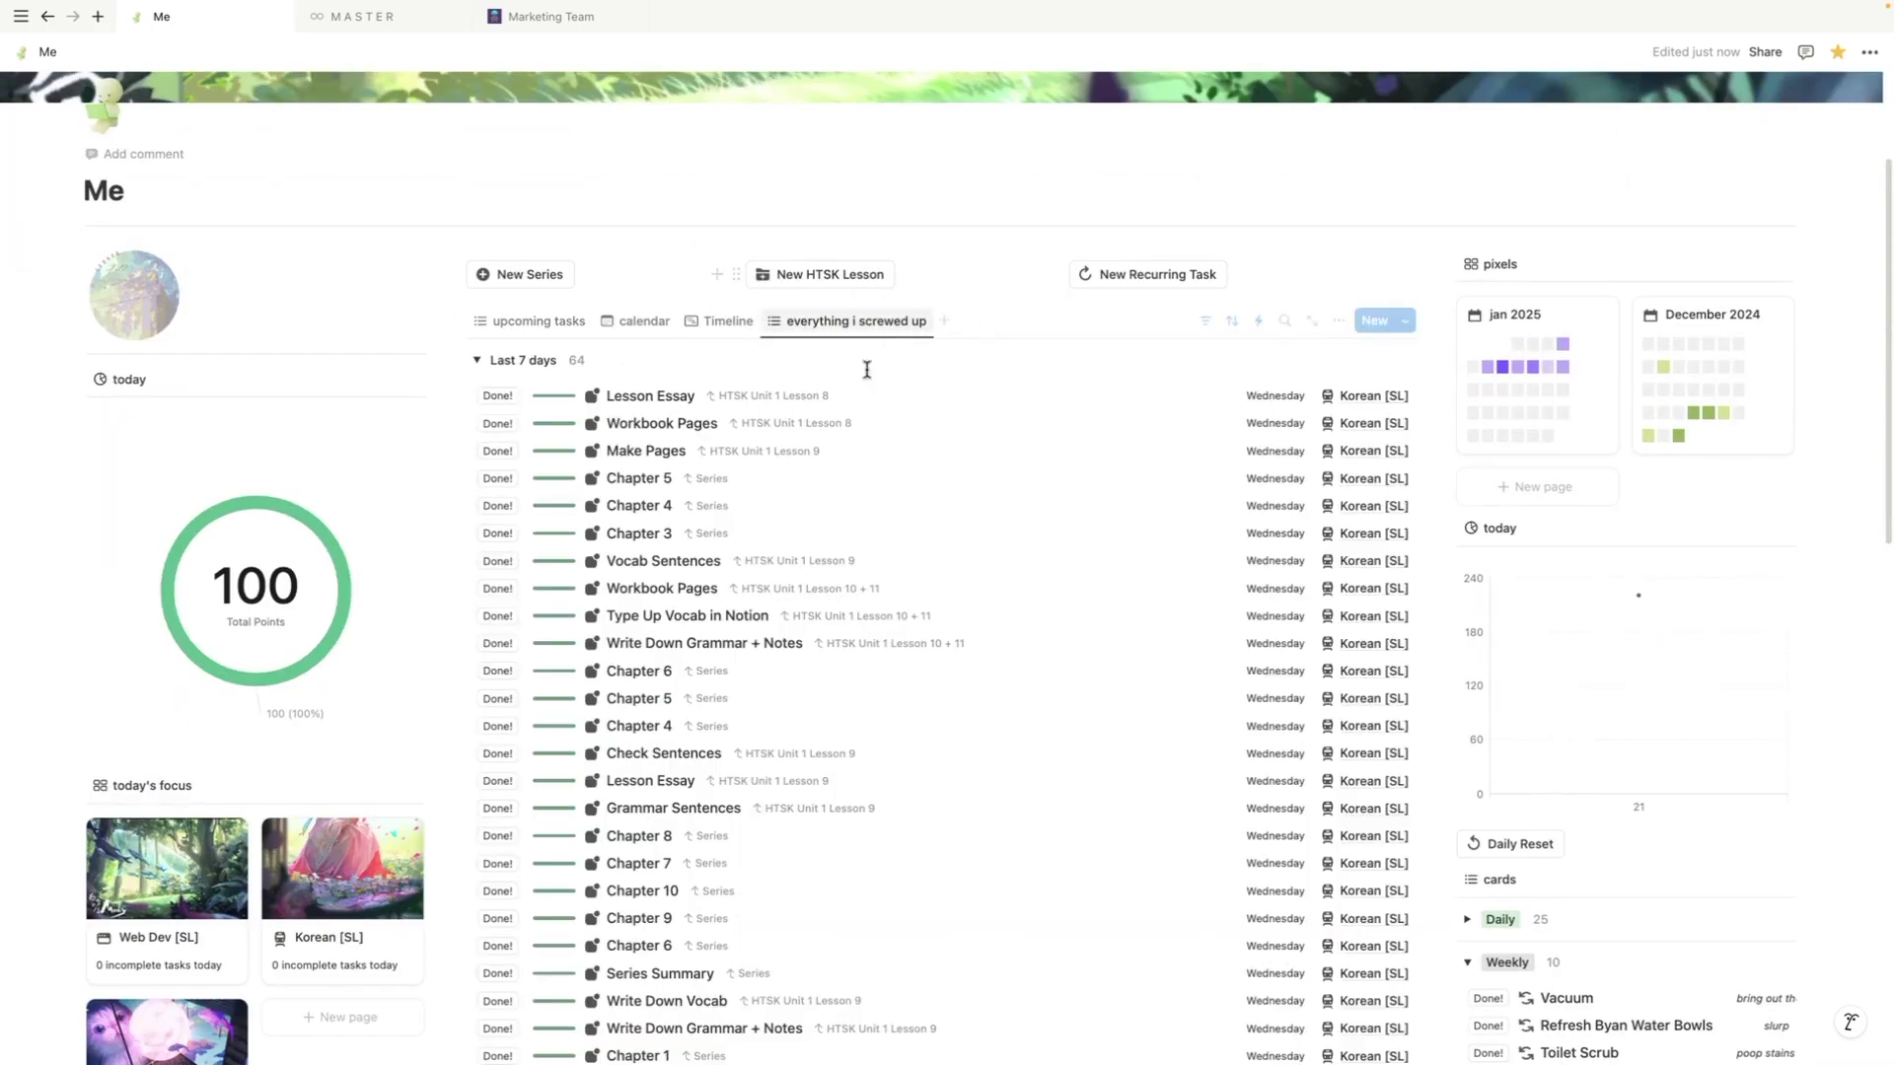
pyautogui.click(490, 318)
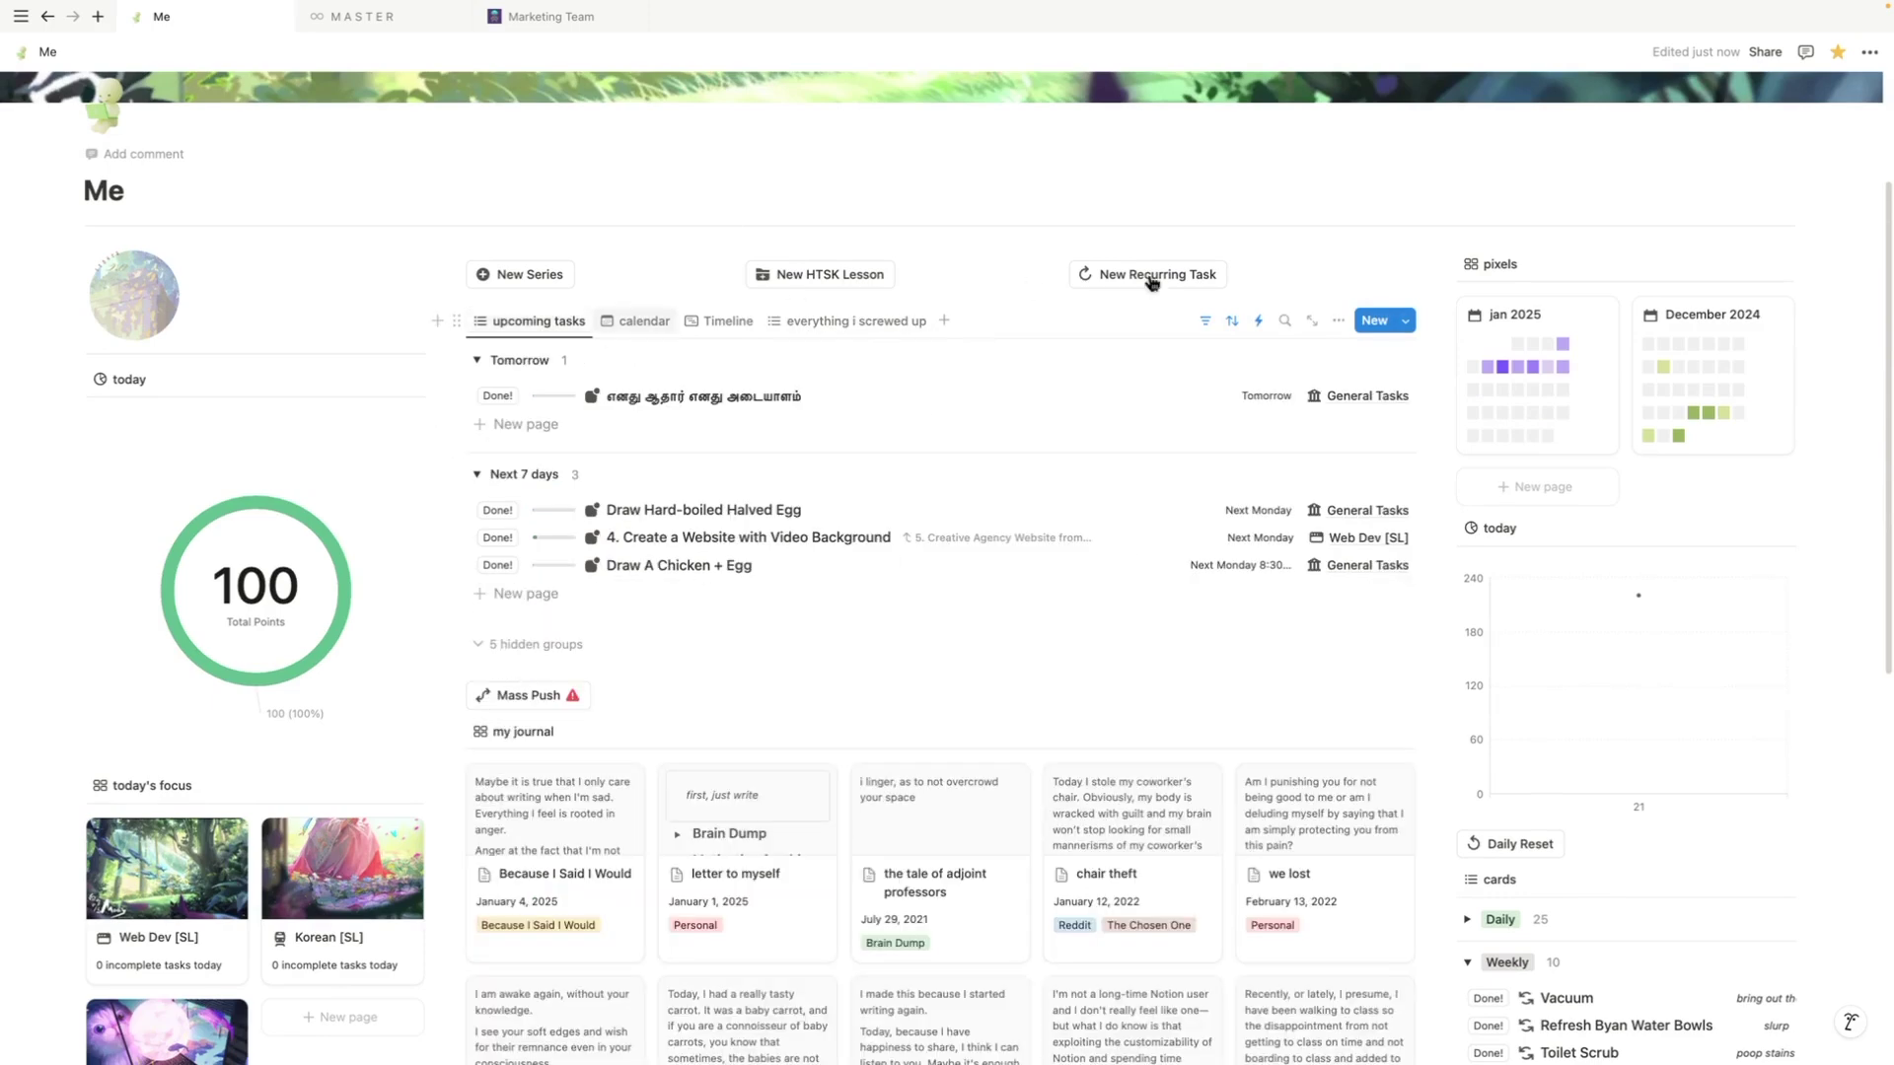
# Step: Inspect the push forward automation's filters, then begin a third filter rule on Mass Push
pyautogui.click(1259, 324)
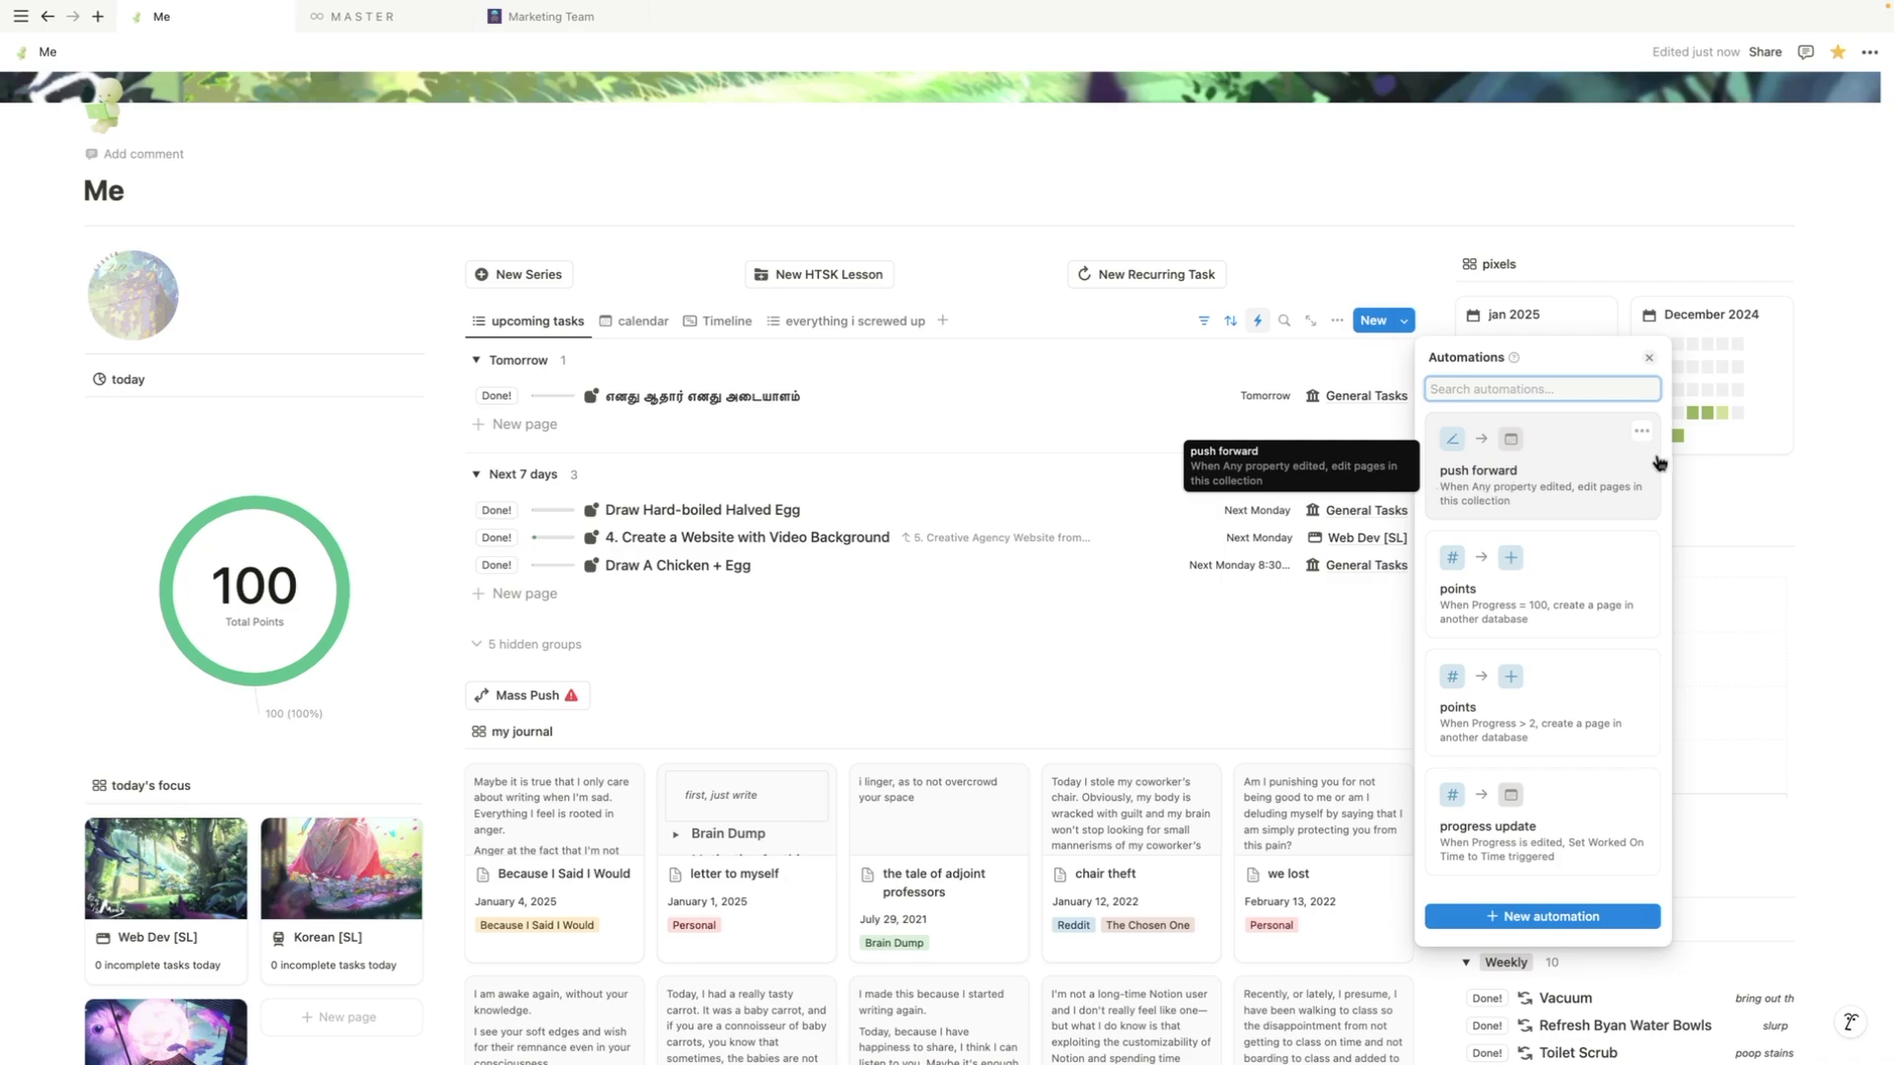
pyautogui.click(1641, 431)
pyautogui.click(1600, 498)
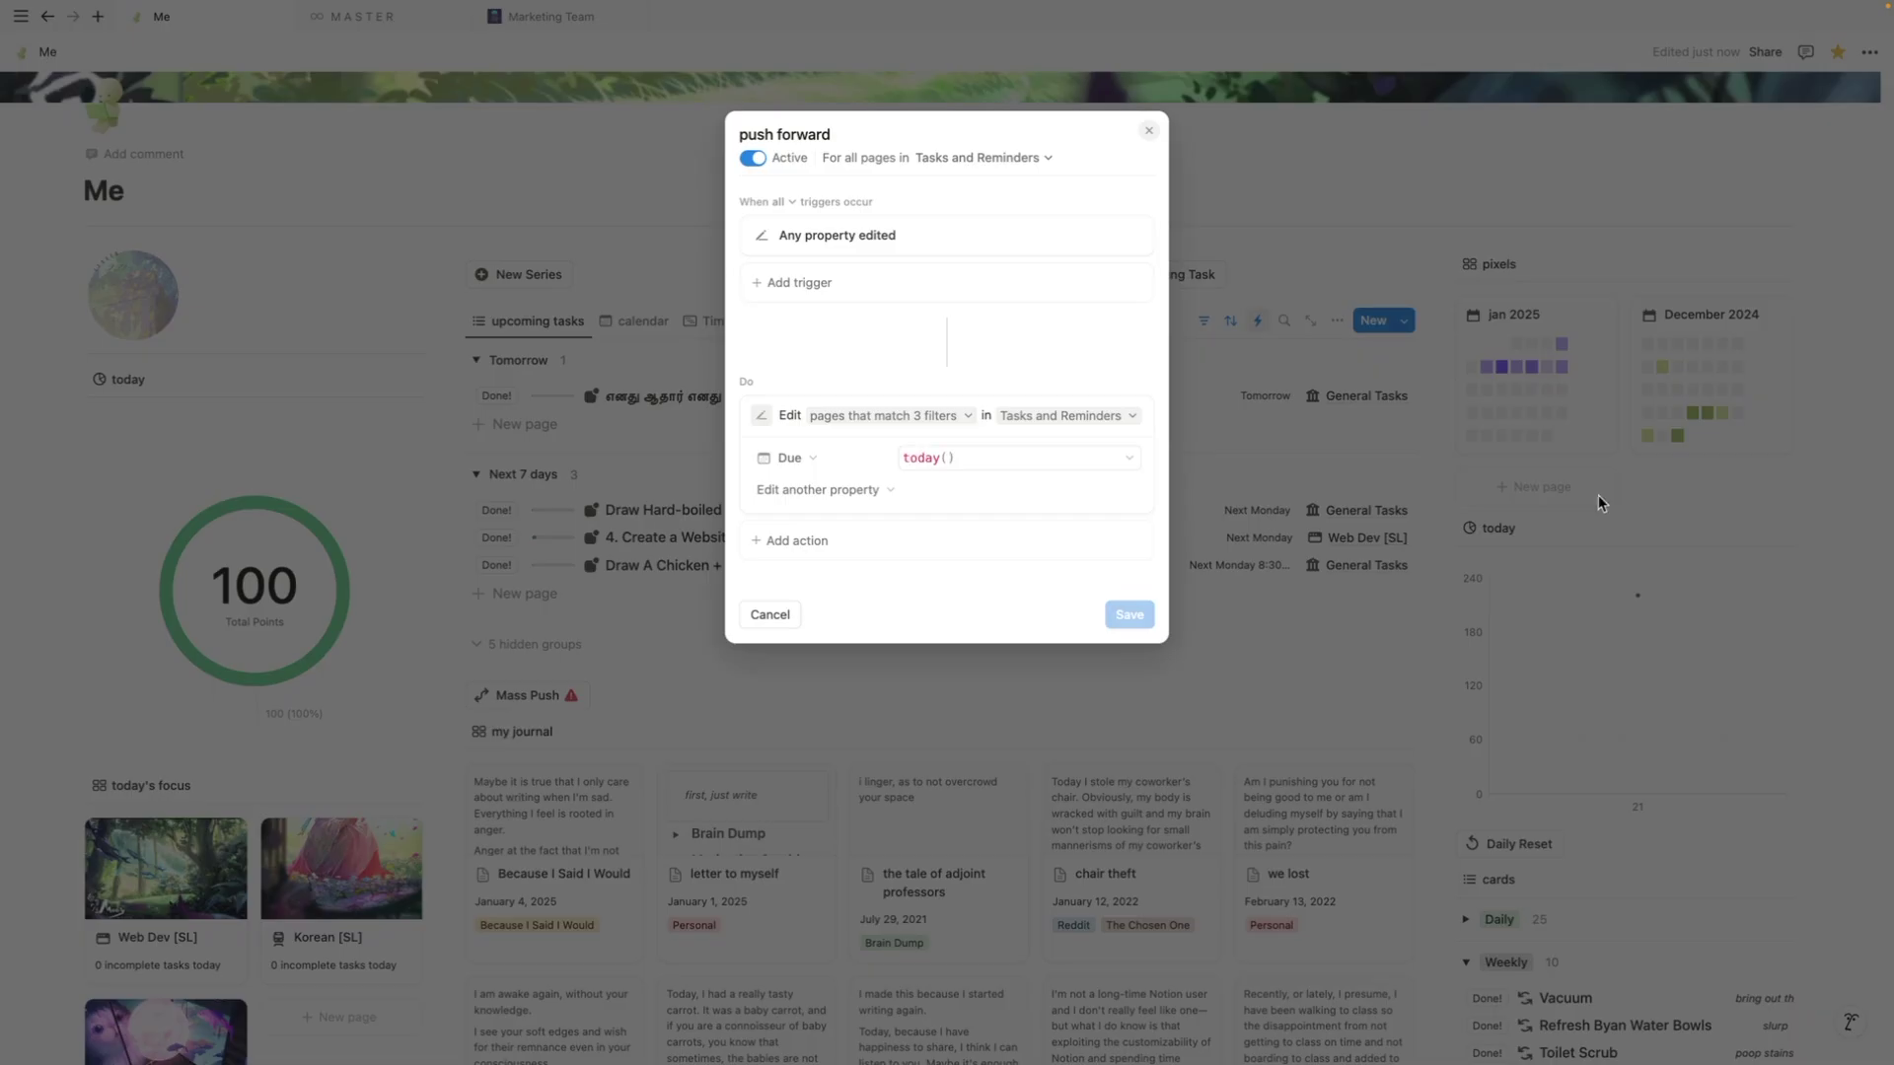
pyautogui.click(961, 422)
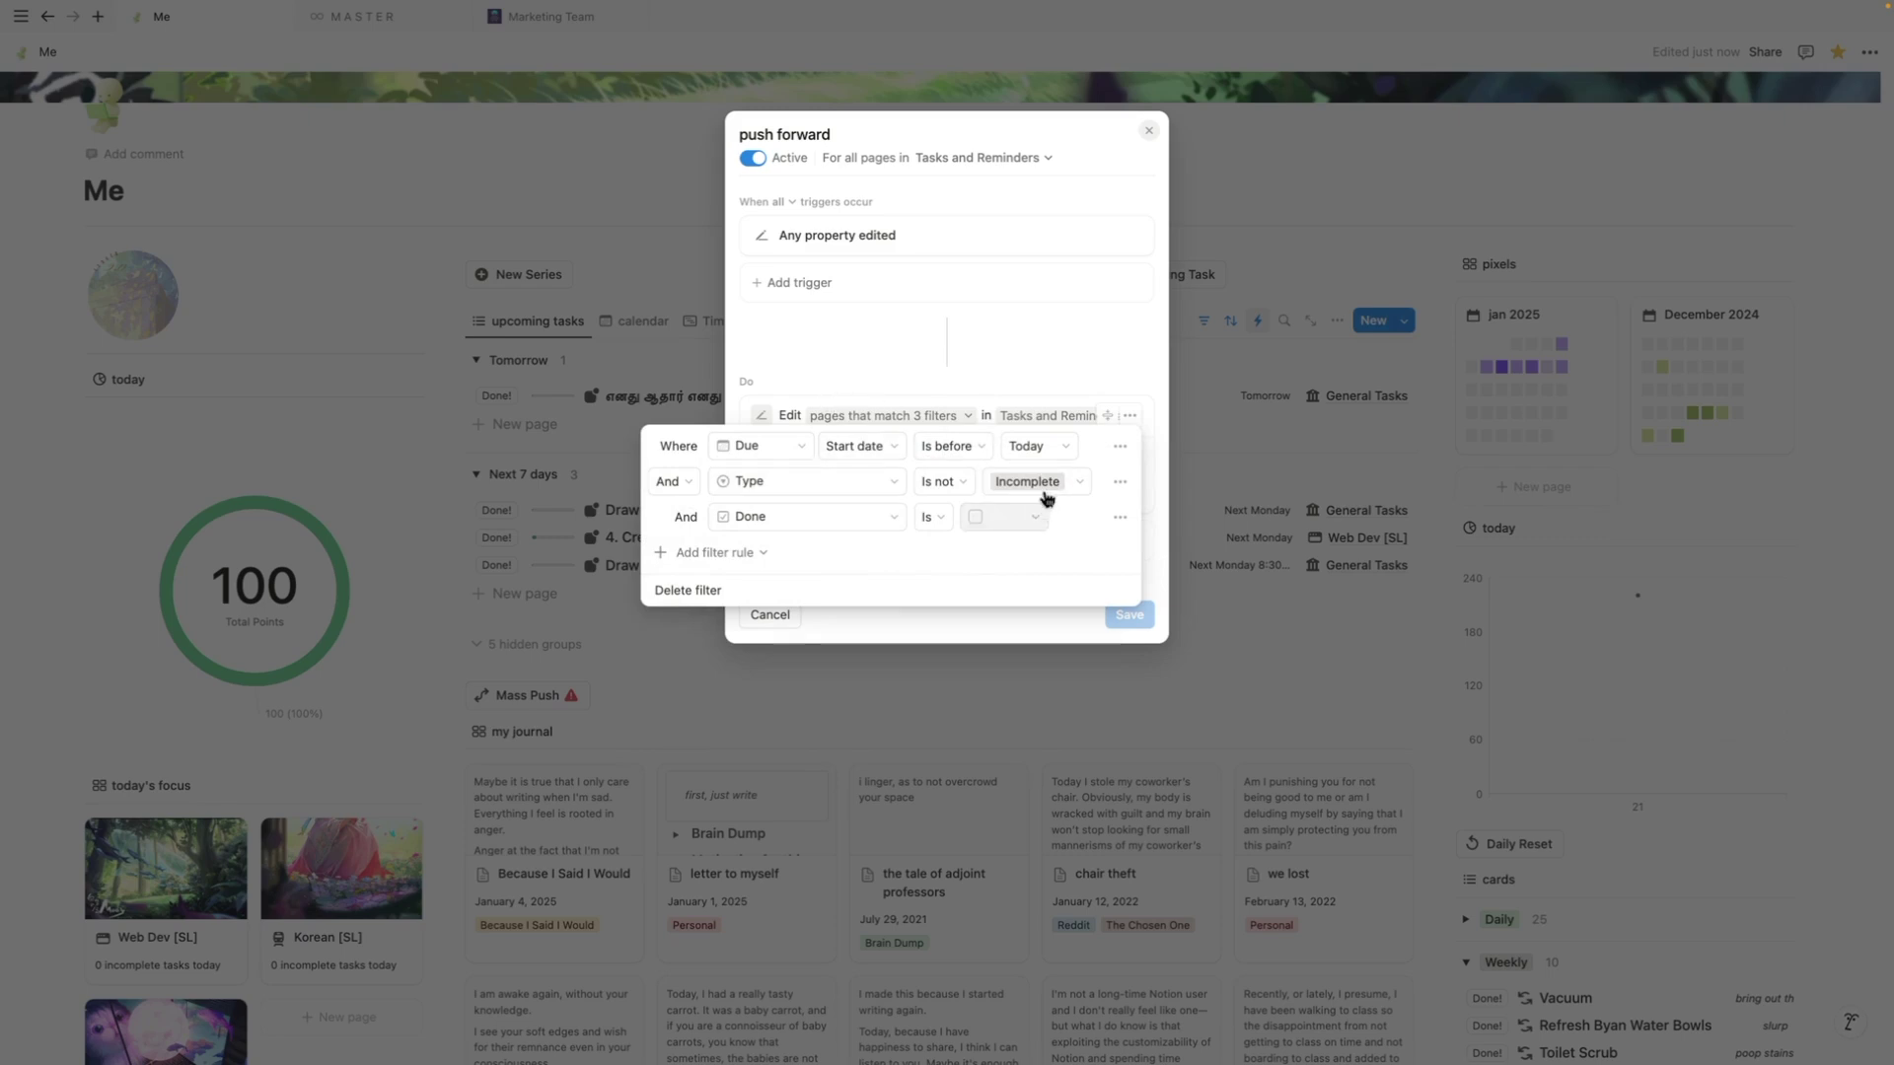
pyautogui.click(950, 365)
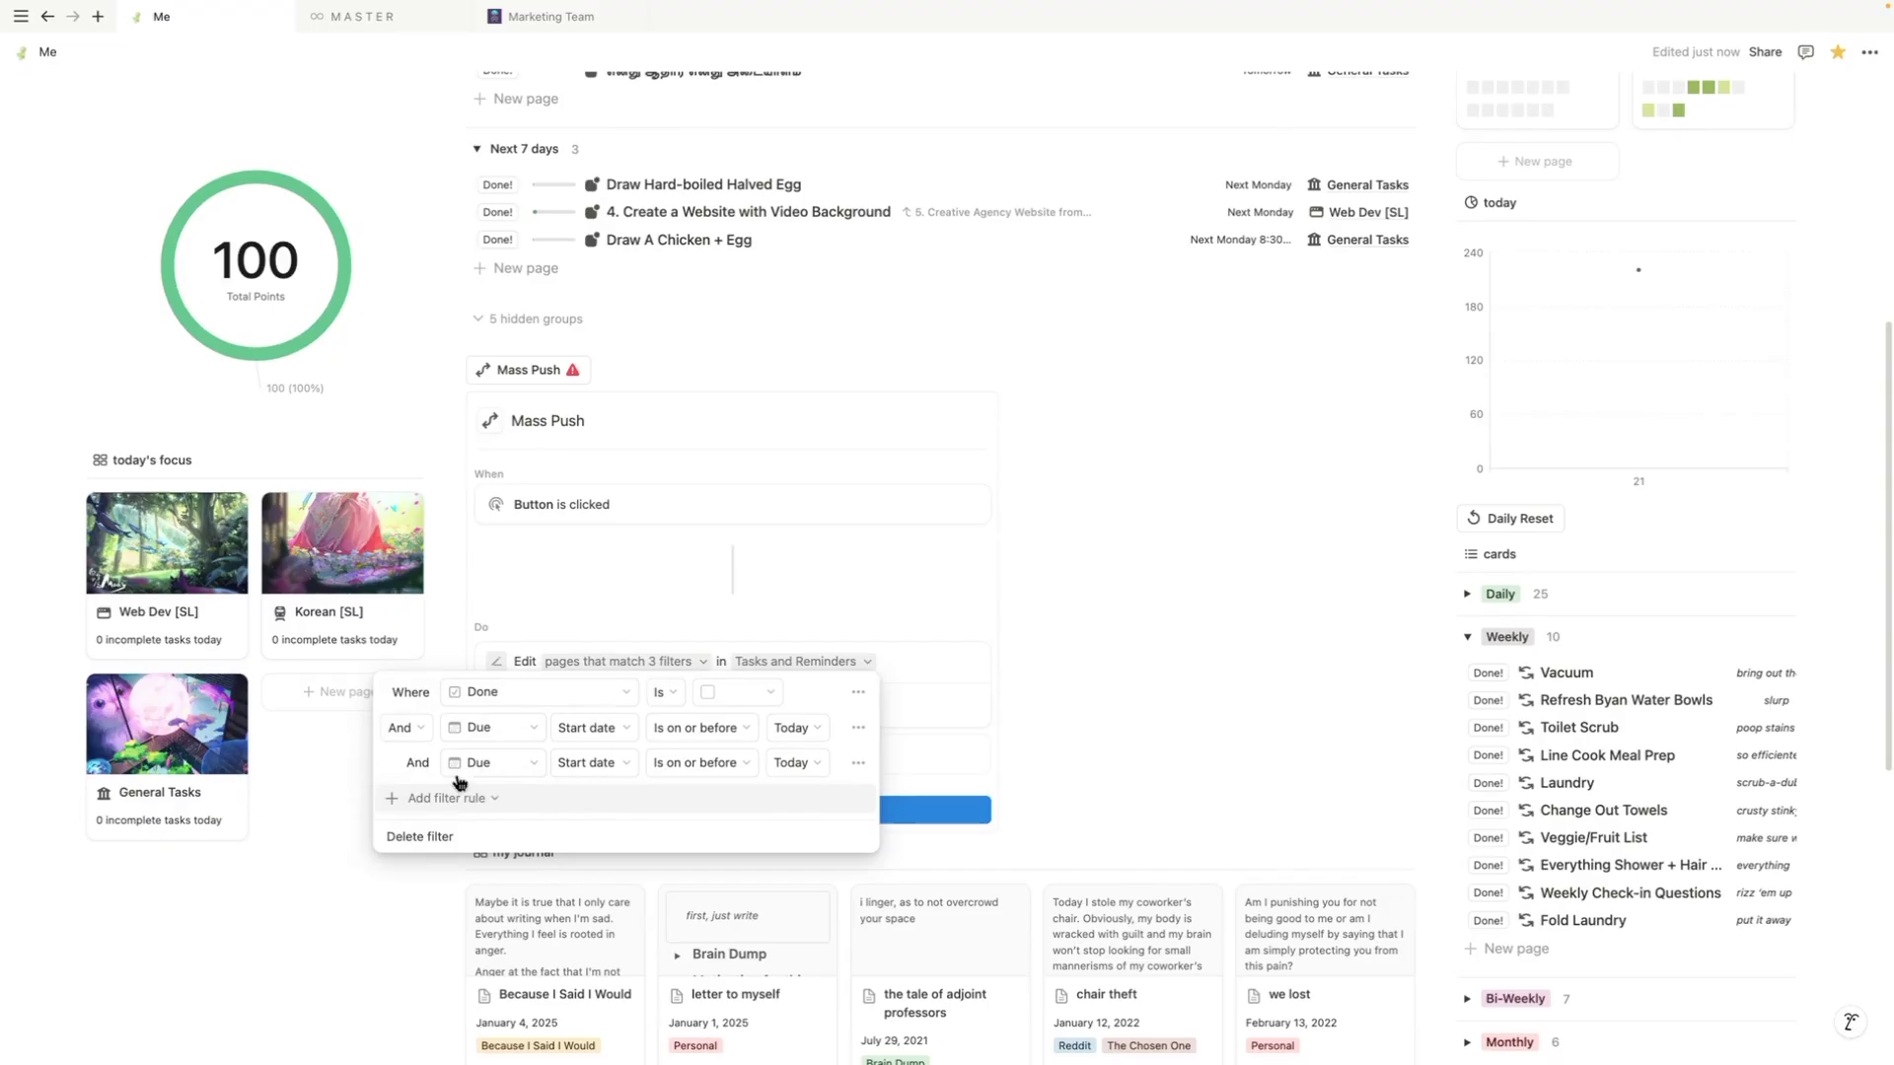
pyautogui.click(461, 768)
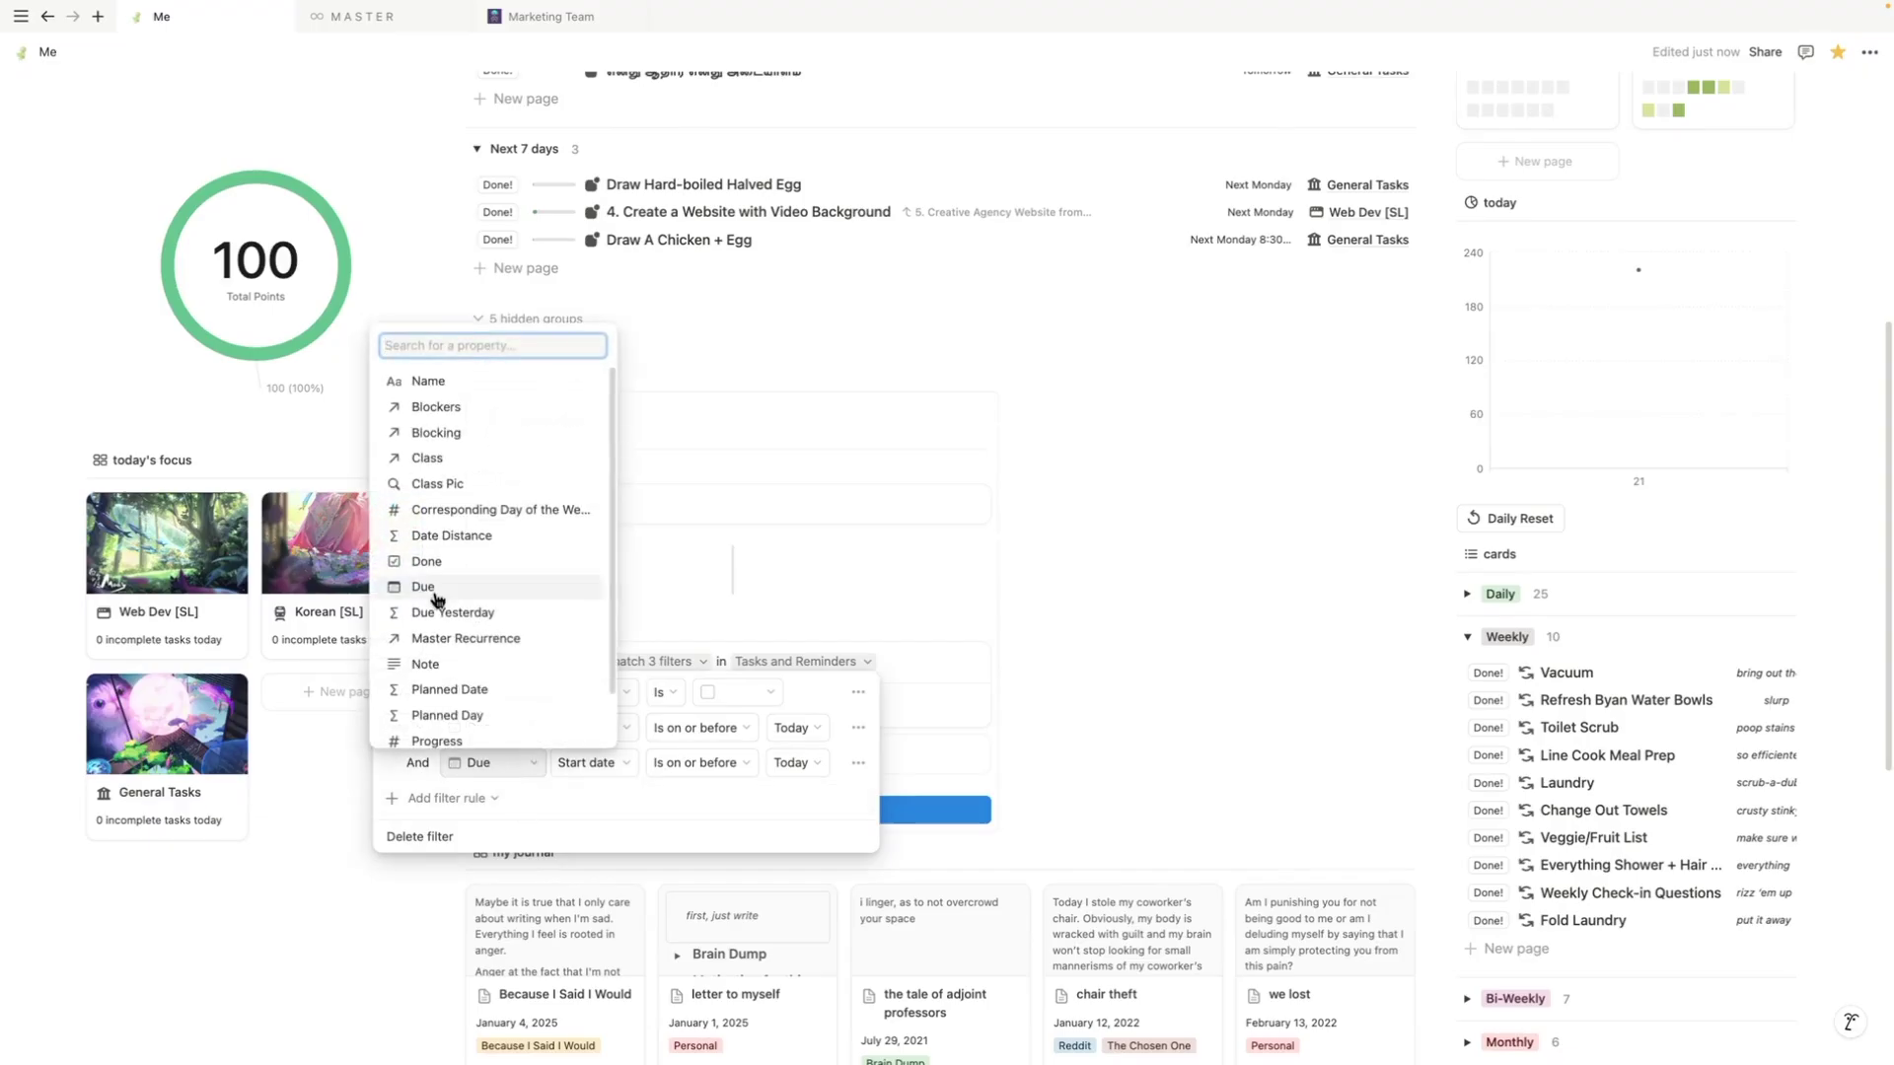
# Step: Set the third filter rule to the Type property, value Incomplete, with the Is not operator
pyautogui.scroll(-2, 443, 590)
pyautogui.scroll(1, 443, 590)
pyautogui.scroll(-1, 463, 632)
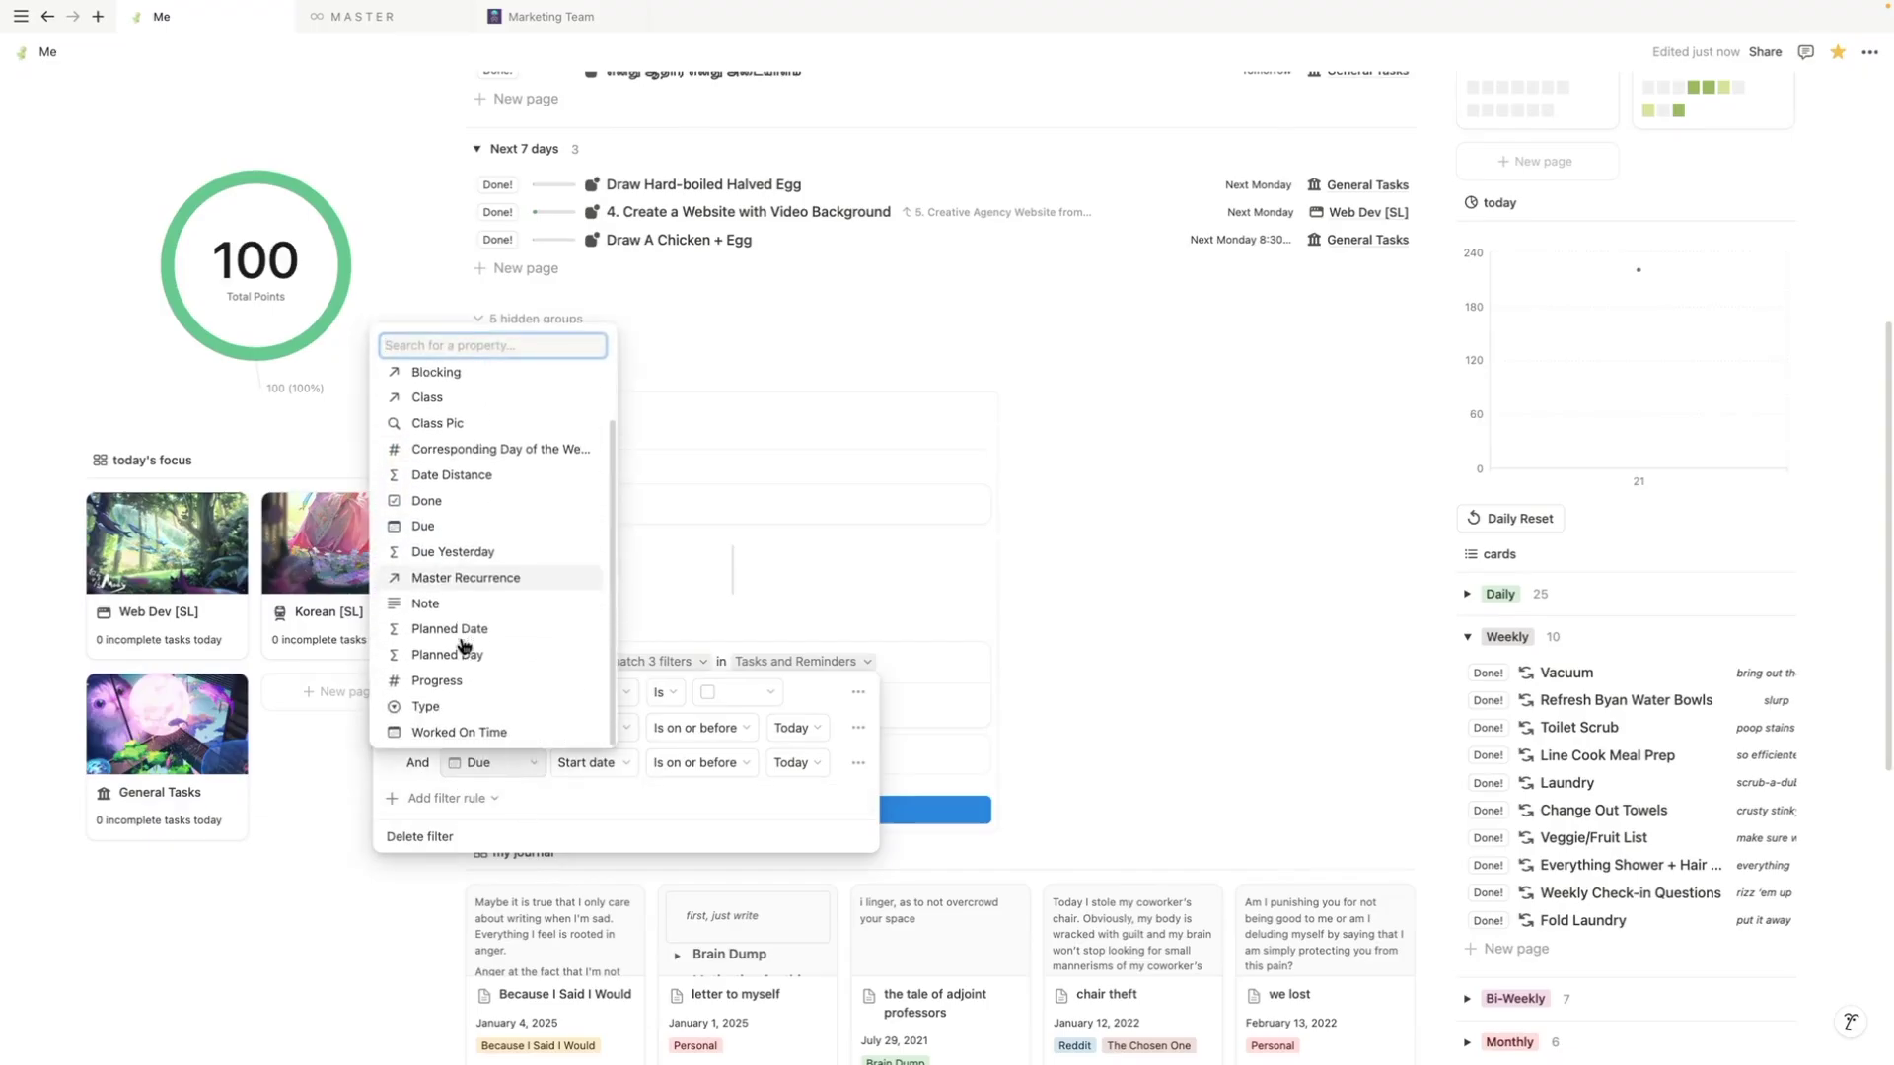
pyautogui.click(497, 717)
pyautogui.click(728, 765)
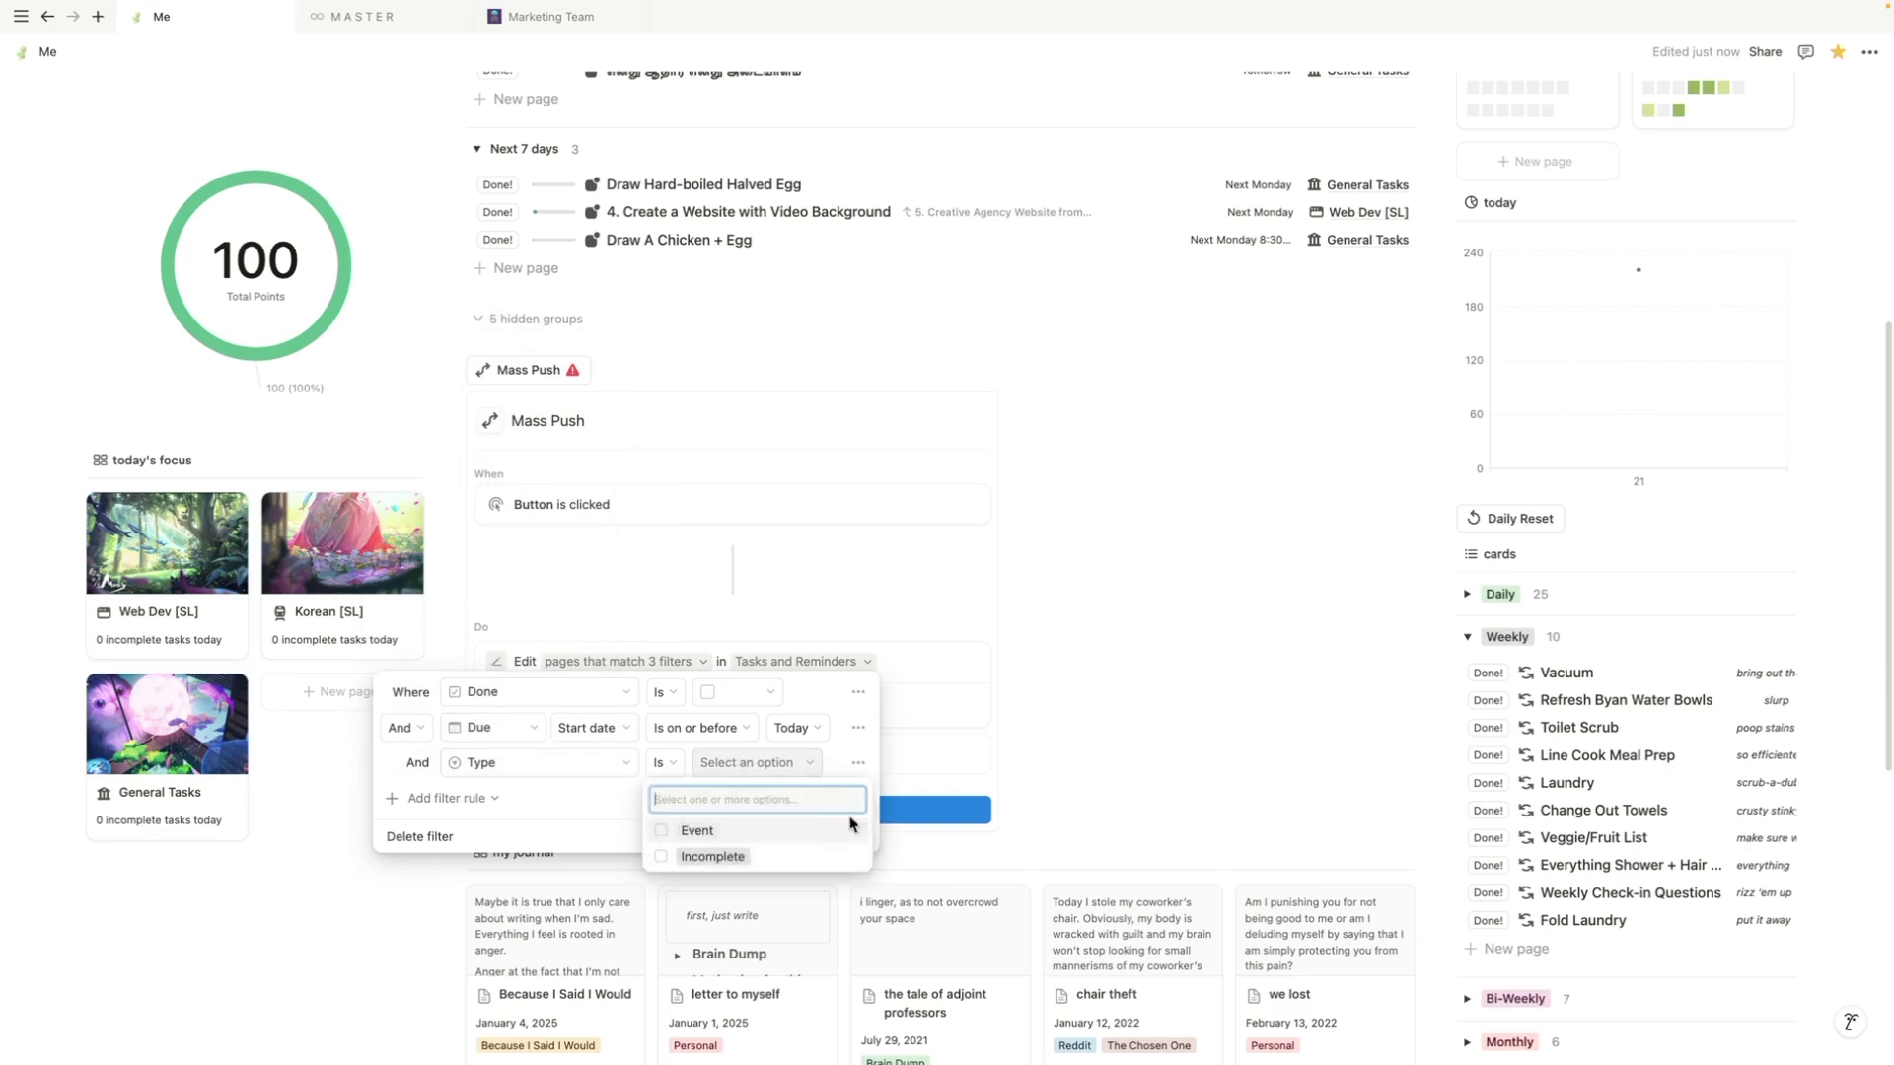
pyautogui.click(759, 854)
pyautogui.click(595, 815)
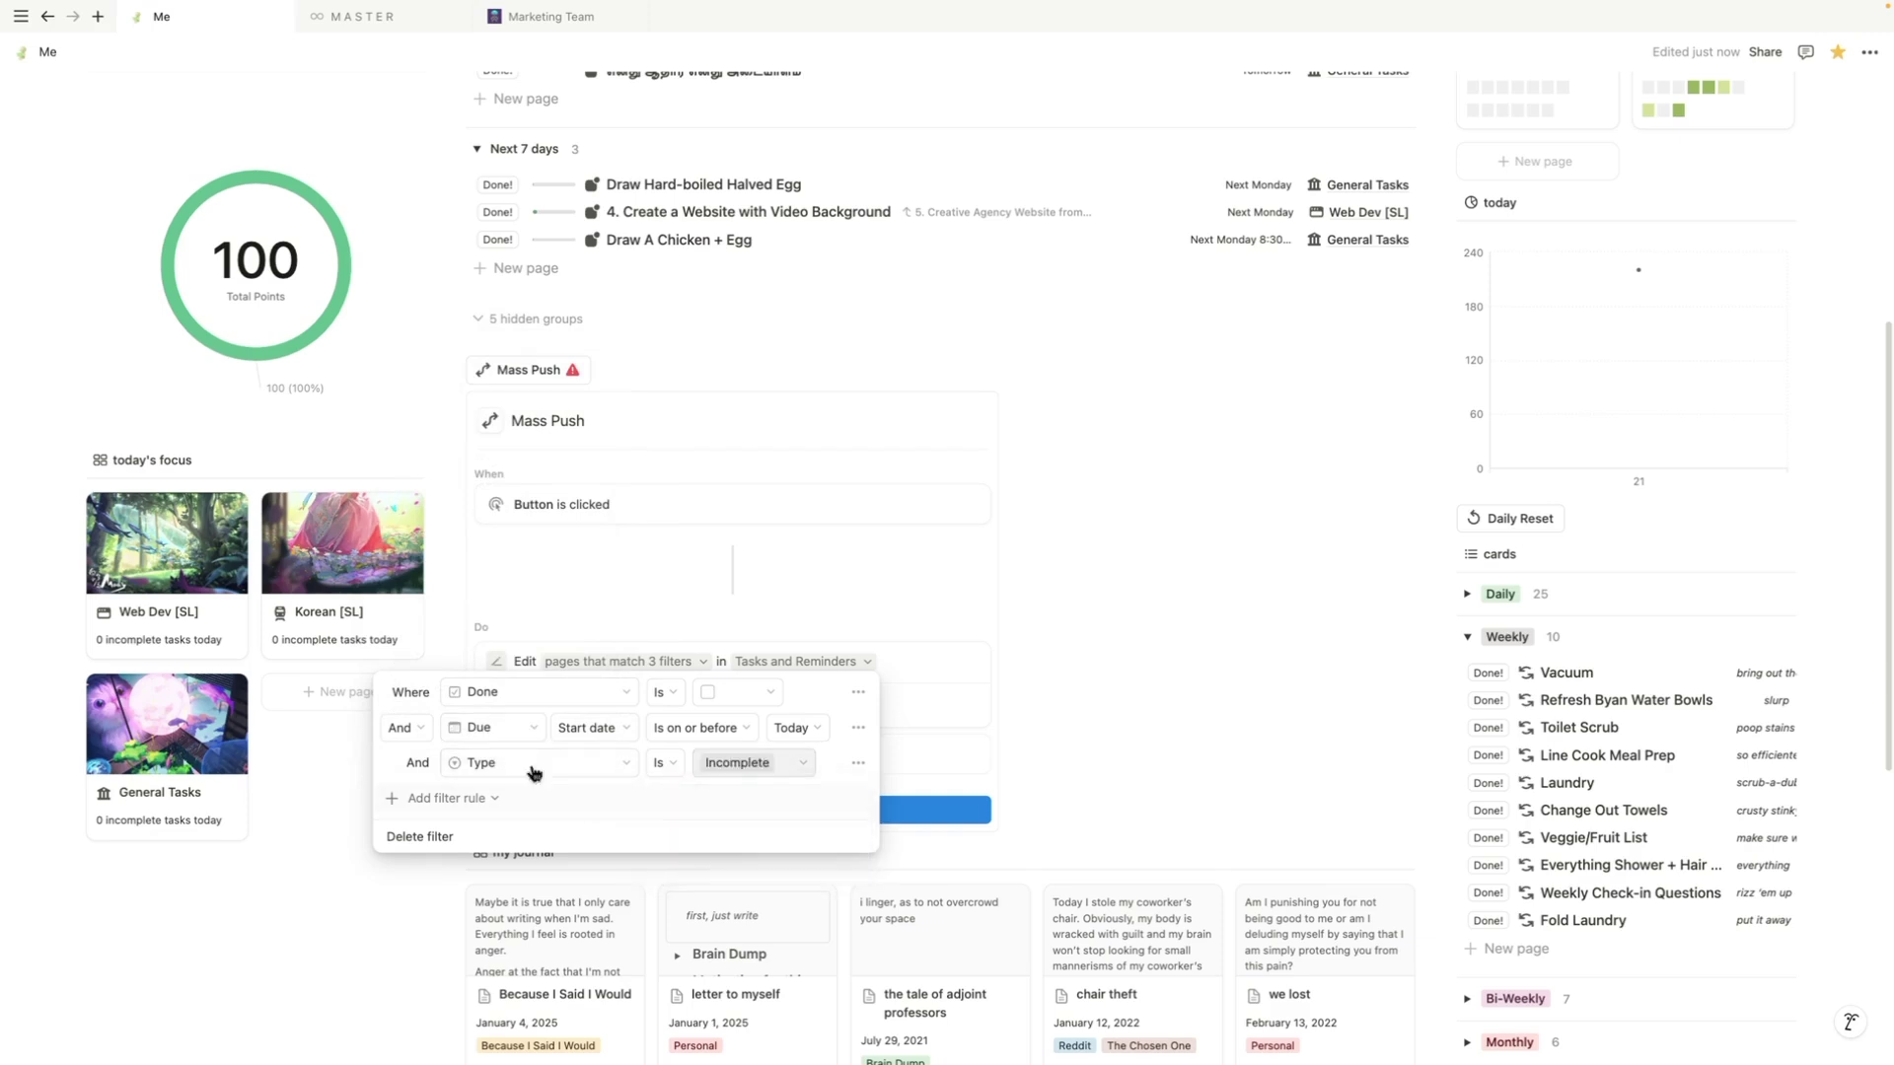
pyautogui.click(674, 770)
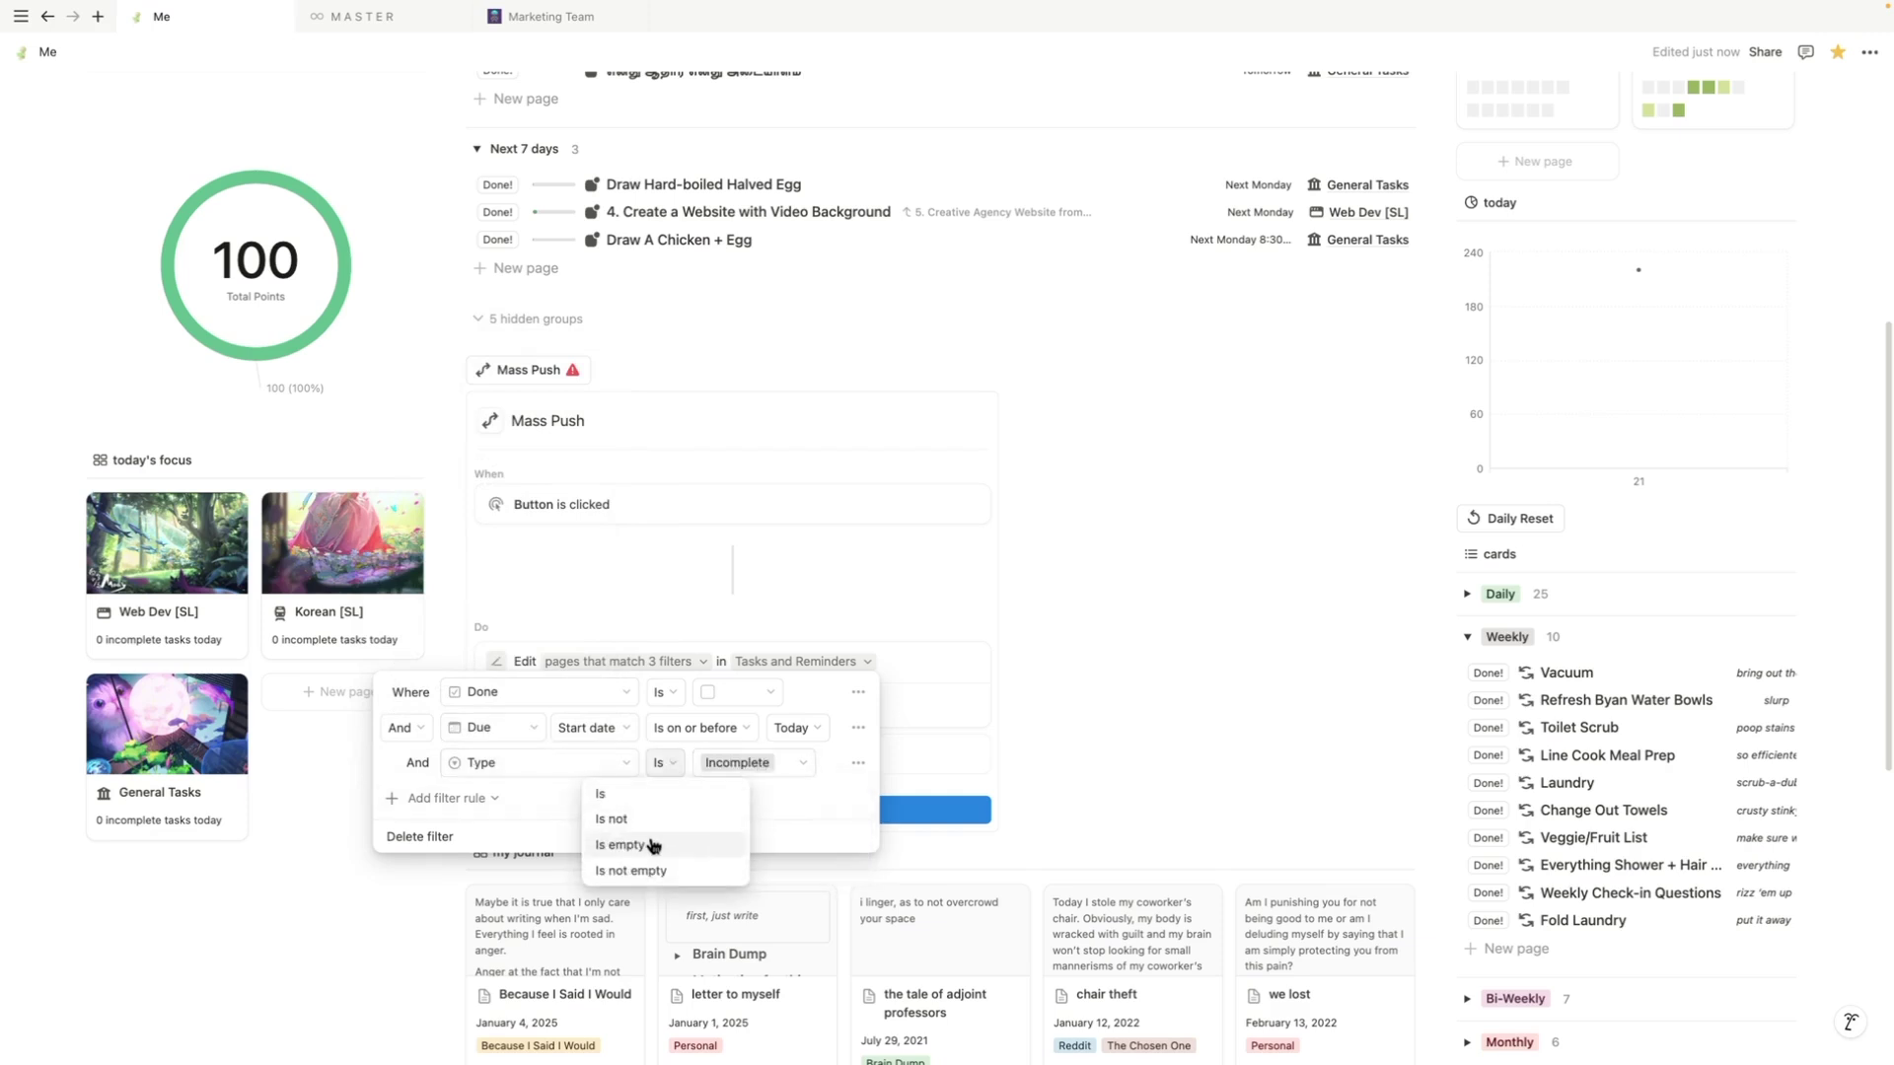
pyautogui.click(627, 820)
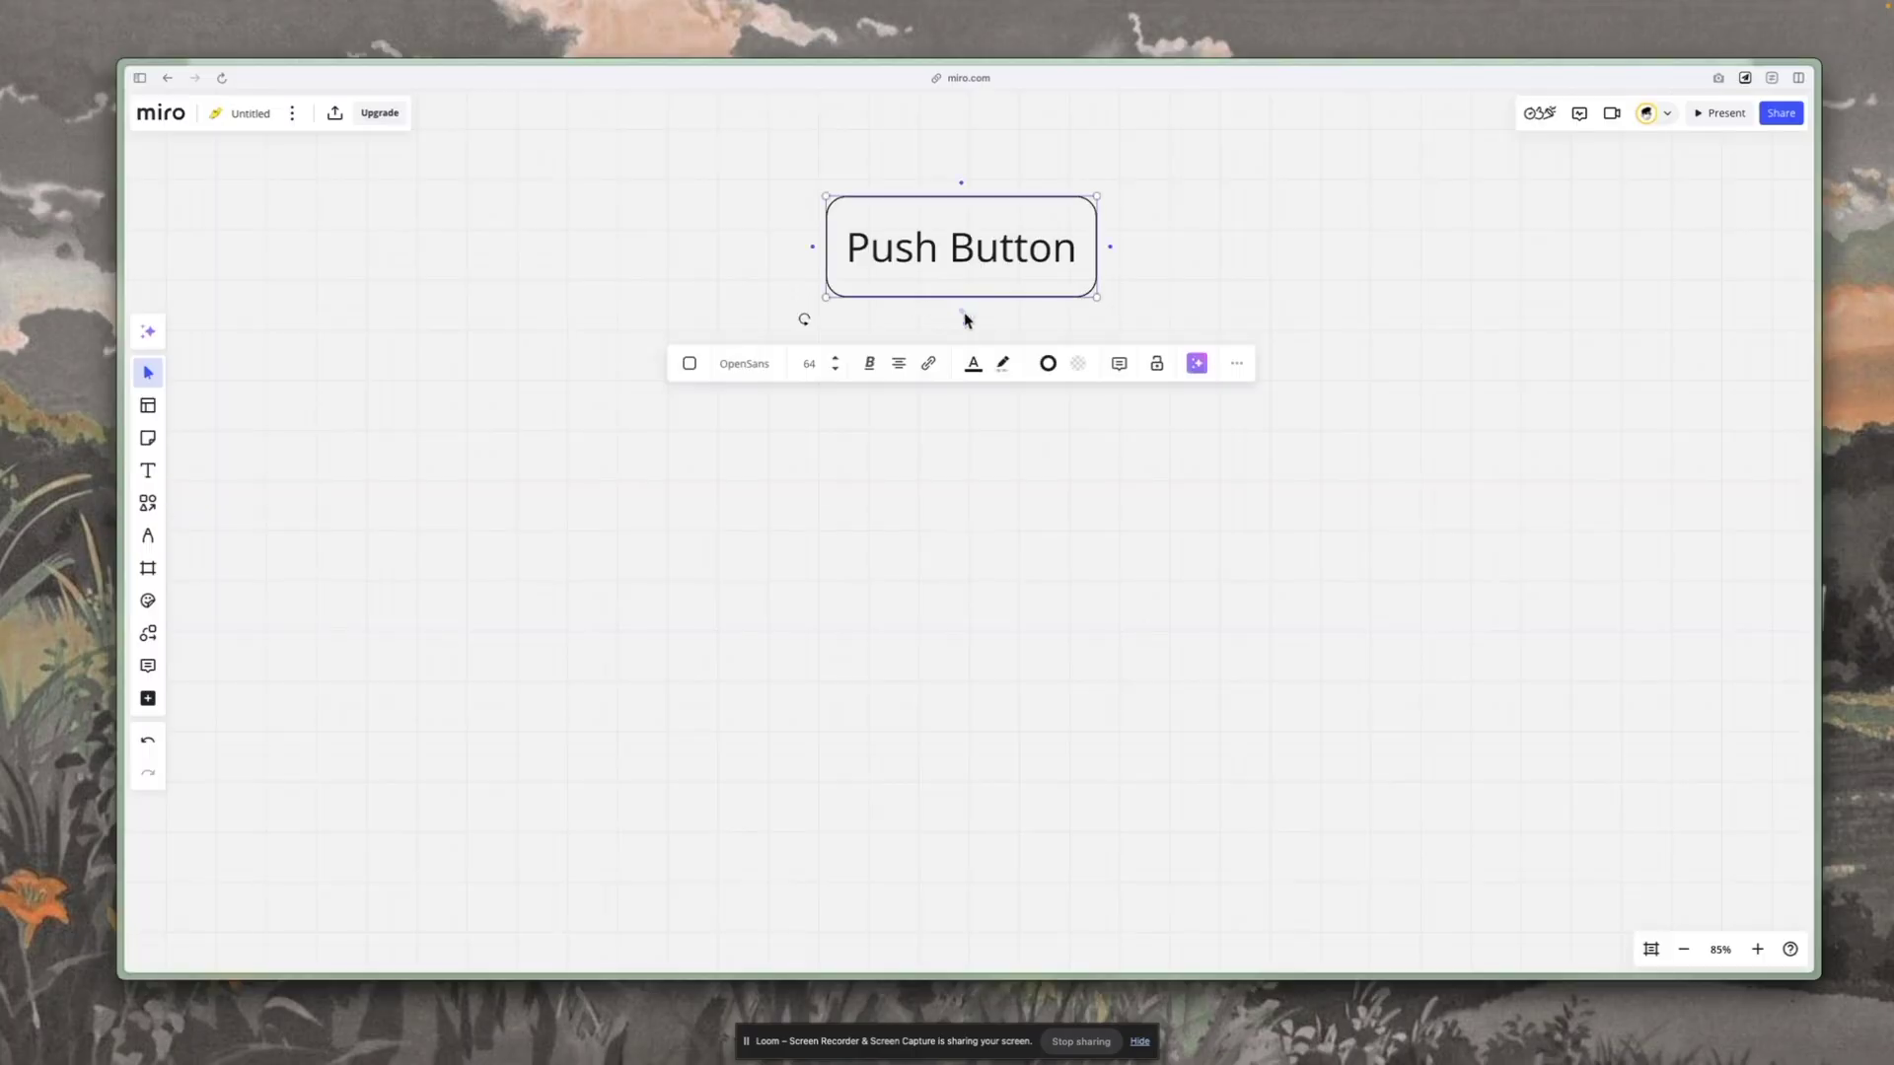
# Step: Connect Push Button to a new box on its left with an elbowed connector
pyautogui.moveTo(964, 317); pyautogui.dragTo(765, 380)
pyautogui.press('Return')
pyautogui.click(874, 364)
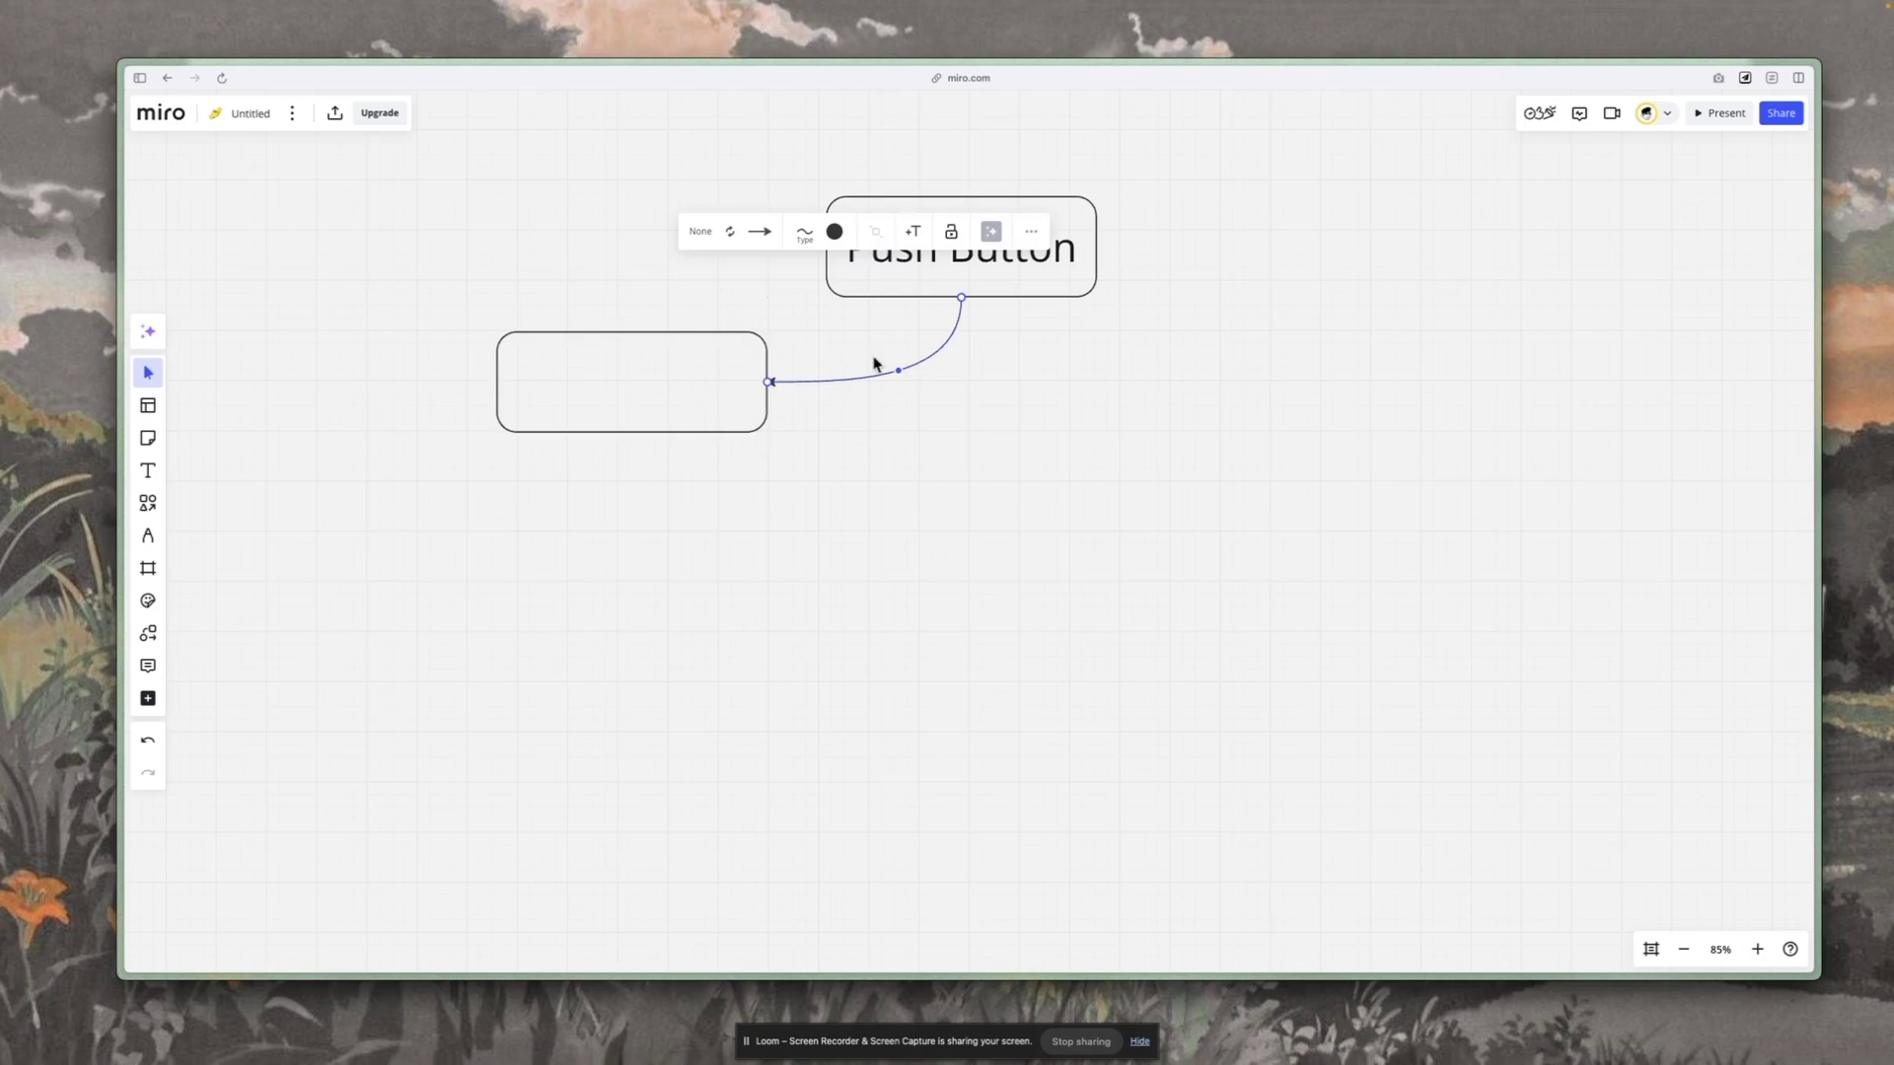
pyautogui.click(760, 230)
pyautogui.click(805, 233)
pyautogui.click(787, 317)
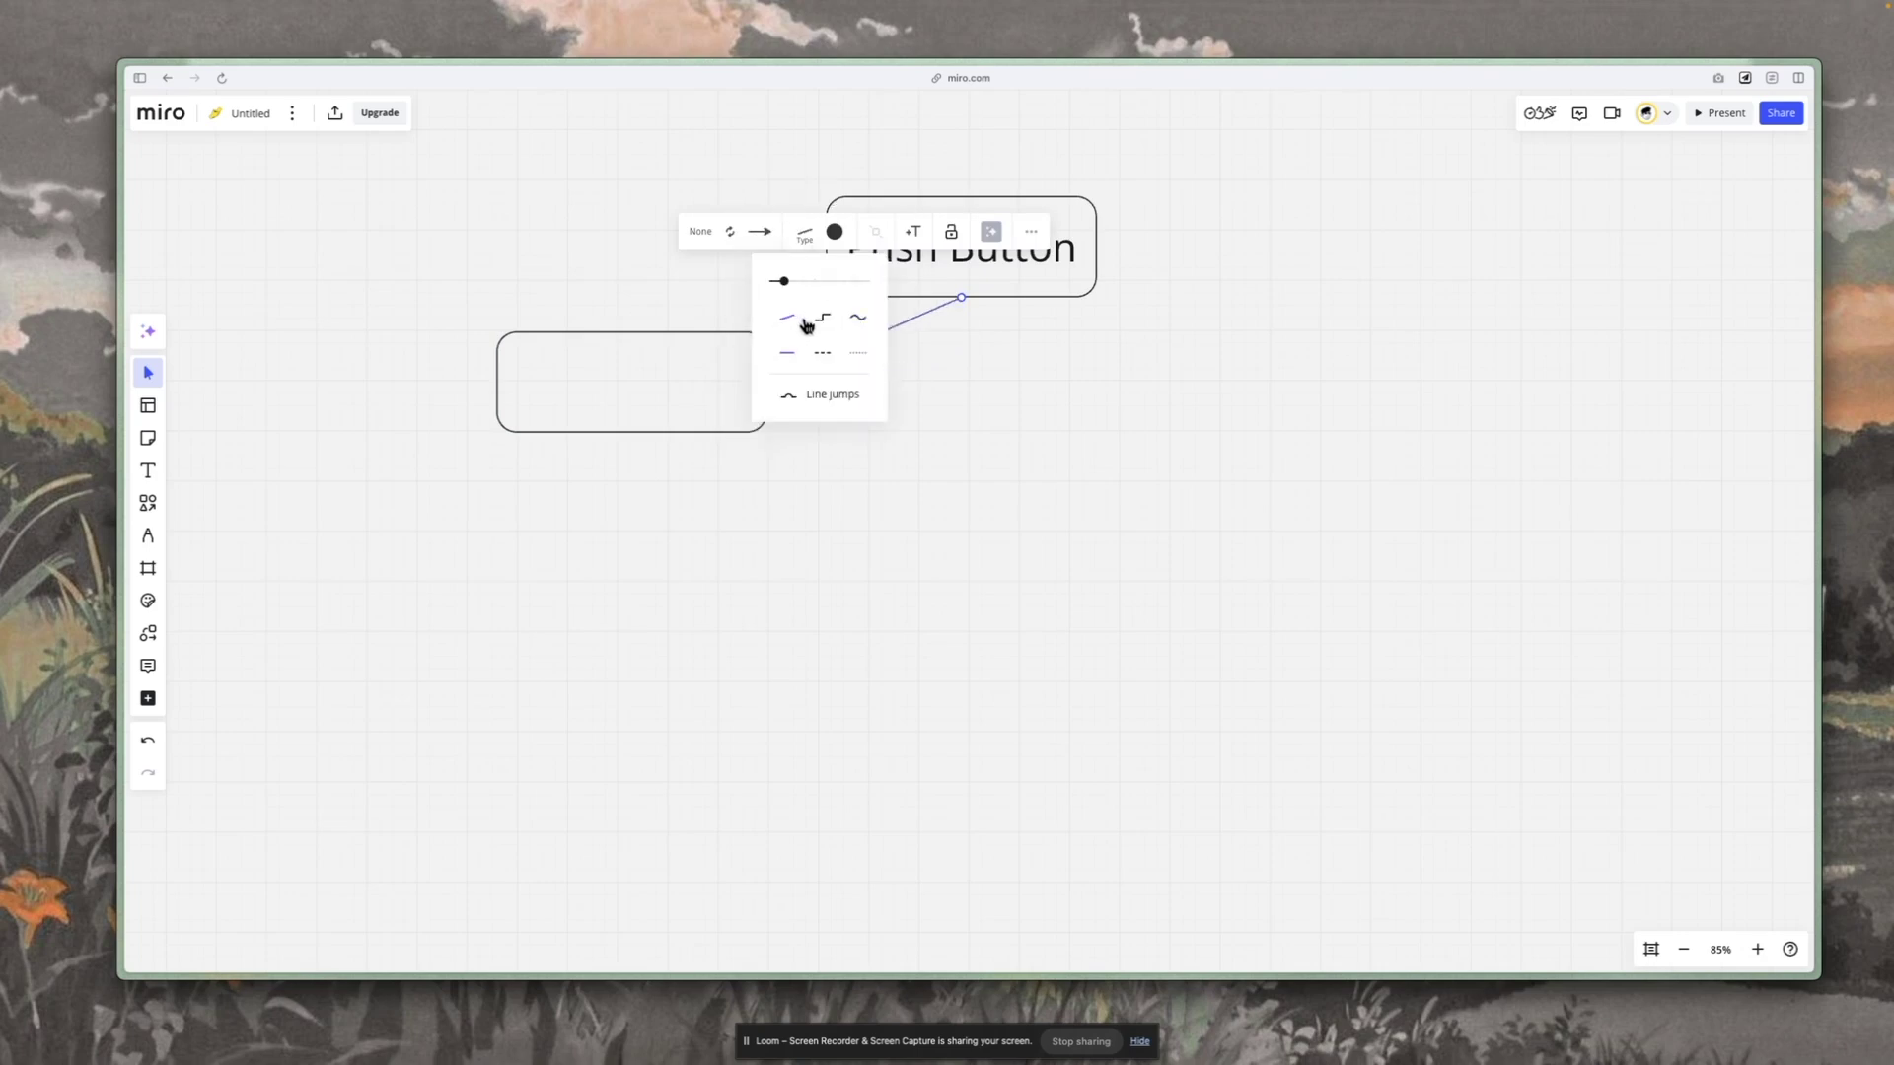
pyautogui.click(826, 318)
pyautogui.press('Escape')
# Step: Label the connector 'If today is Sunday'
pyautogui.doubleClick(657, 367)
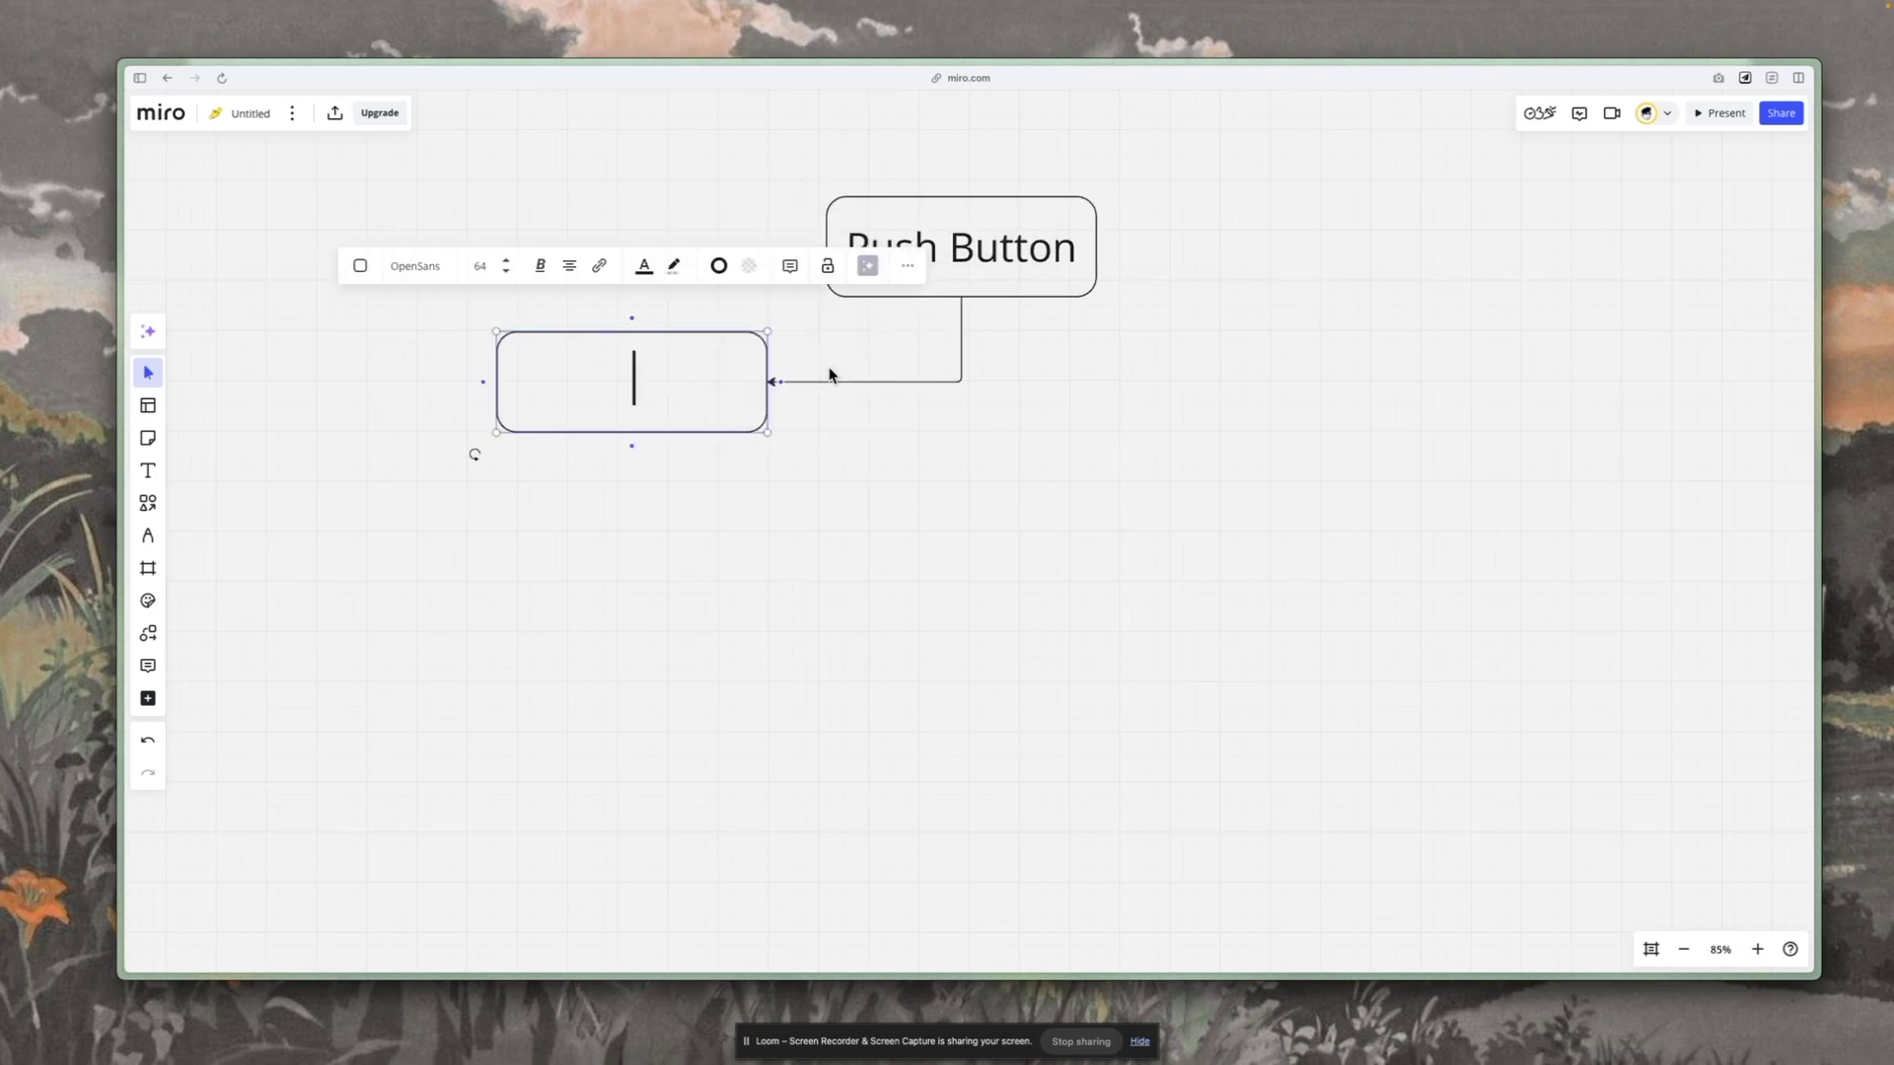
pyautogui.doubleClick(914, 383)
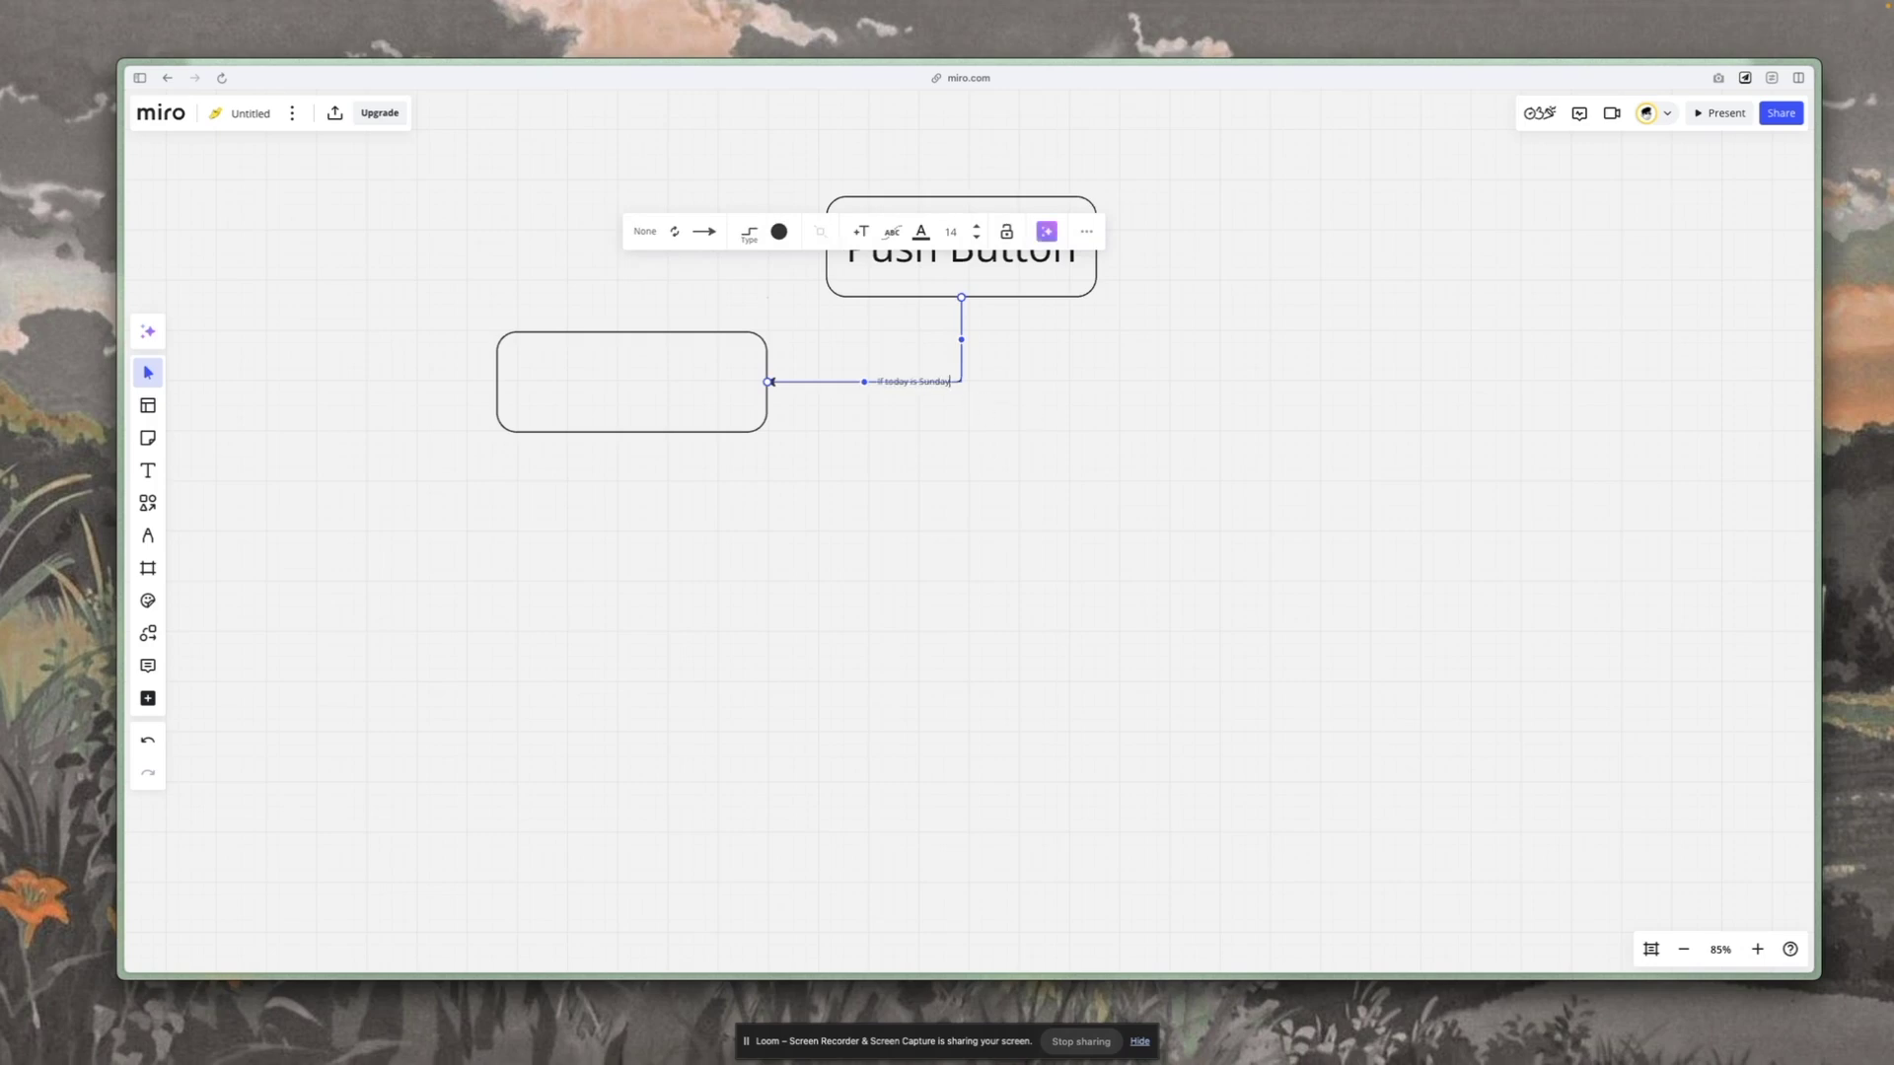
pyautogui.press('super+a')
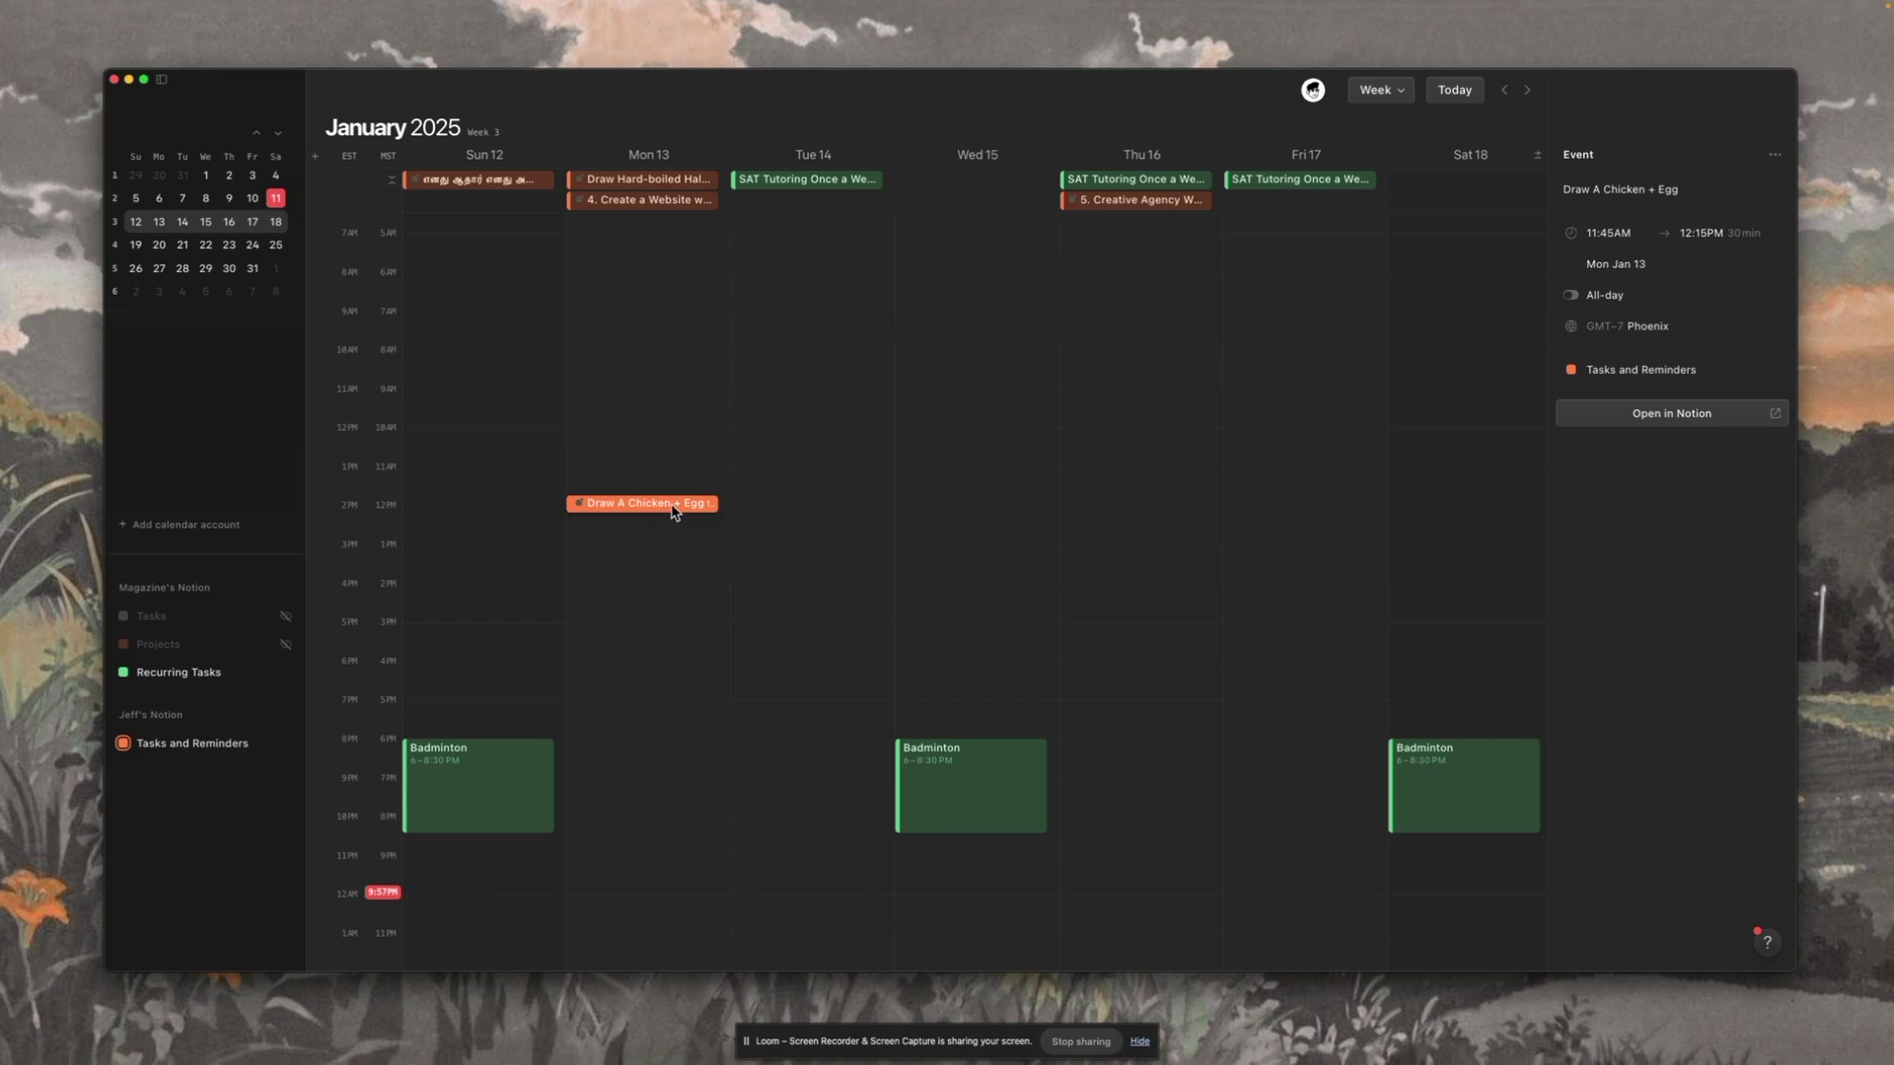
# Step: Move the Draw A Chicken + Egg event earlier to 8:30AM in Notion Calendar
pyautogui.moveTo(674, 511)
pyautogui.mouseDown()
pyautogui.moveTo(670, 357)
pyautogui.moveTo(679, 414)
pyautogui.mouseUp()
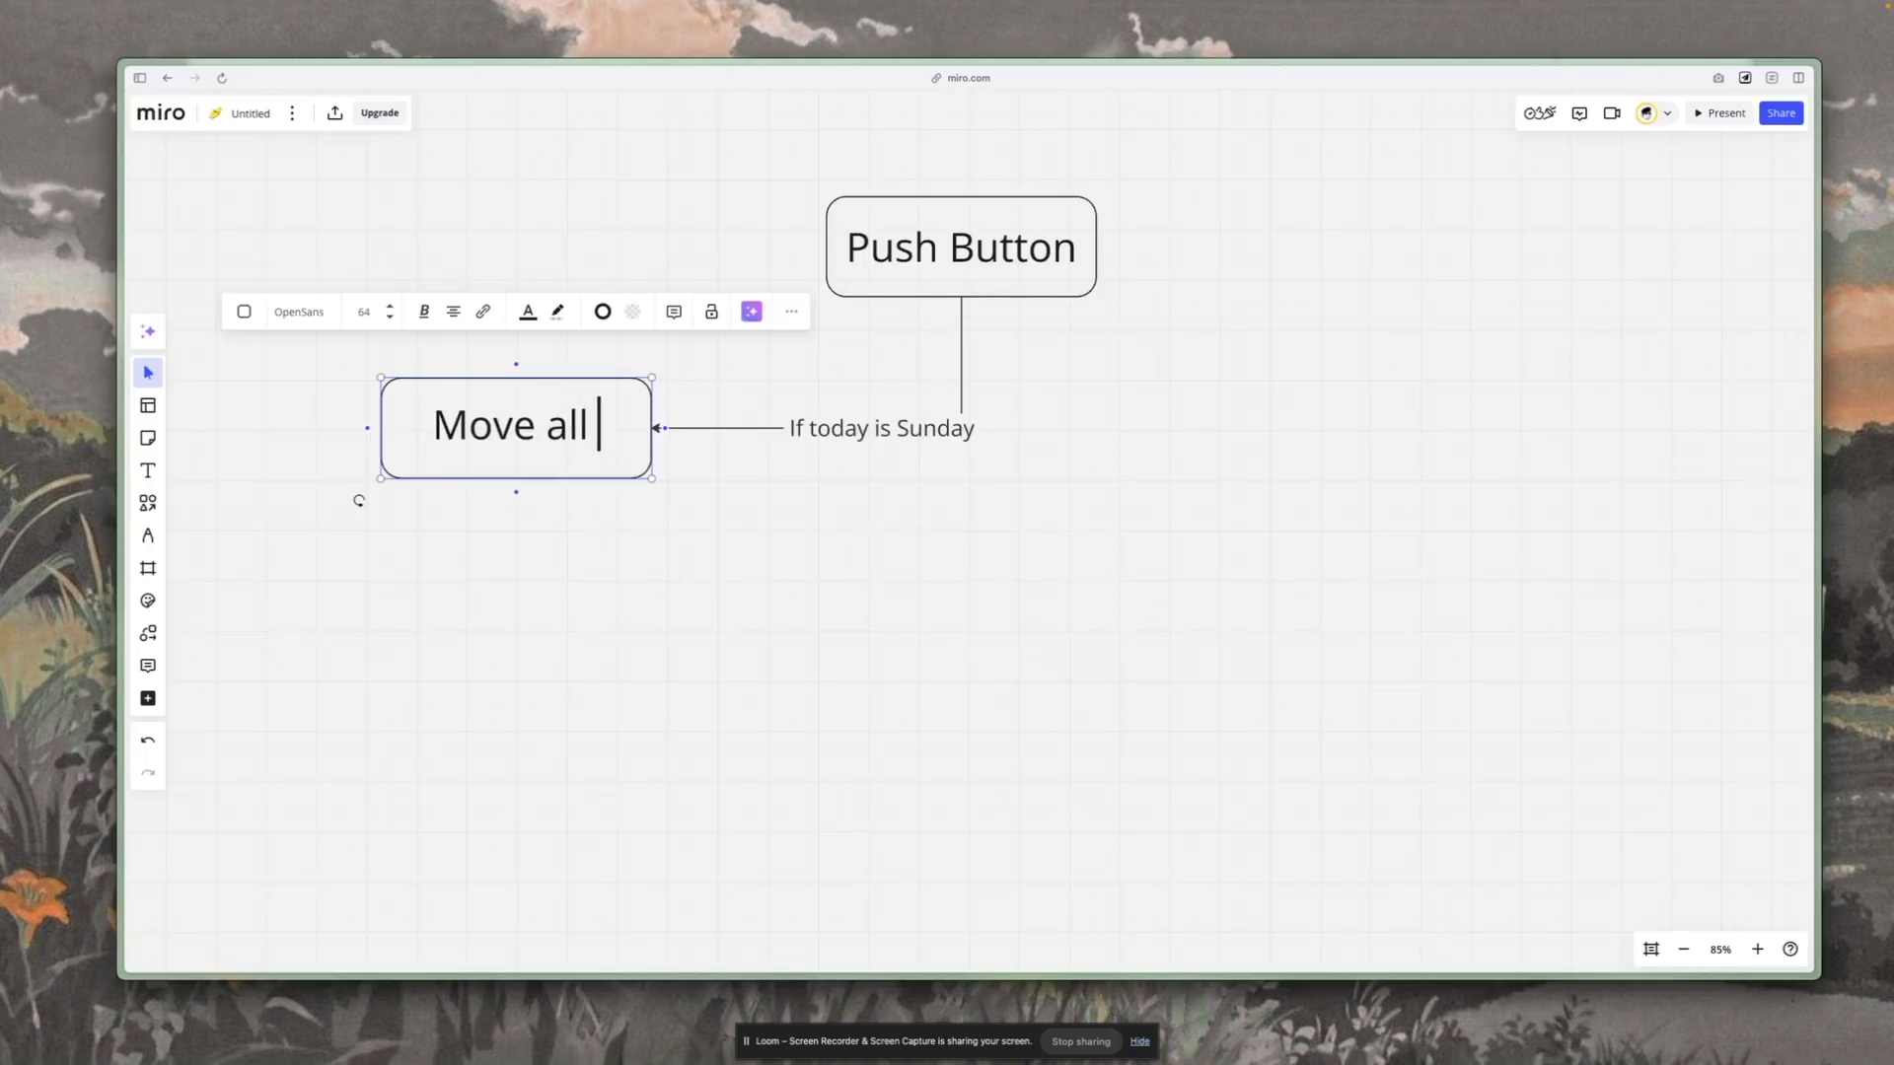
# Step: Finish the left box text with 'tasks to today()' and step its font size down twice
pyautogui.write('tasks to today()')
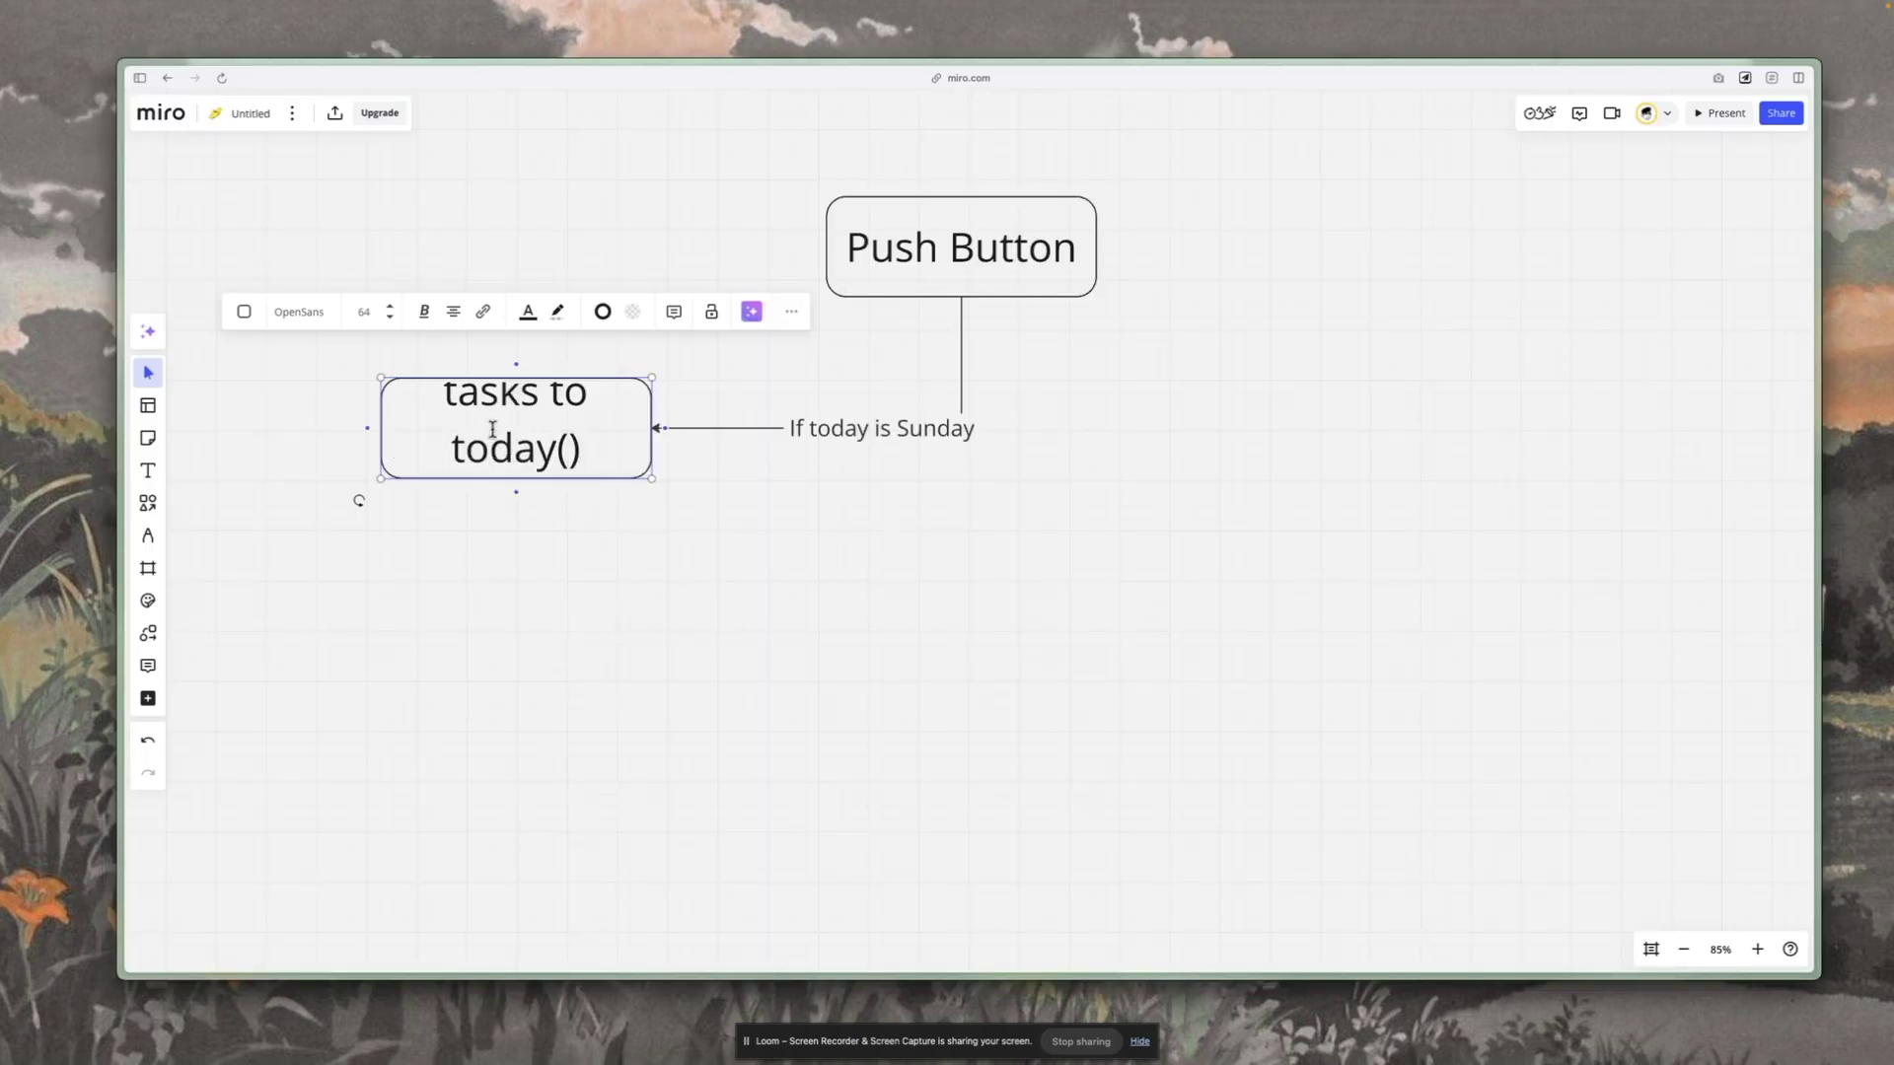
pyautogui.hotkey('ctrl', 'a')
pyautogui.click(390, 317)
pyautogui.click(390, 318)
pyautogui.click(1269, 643)
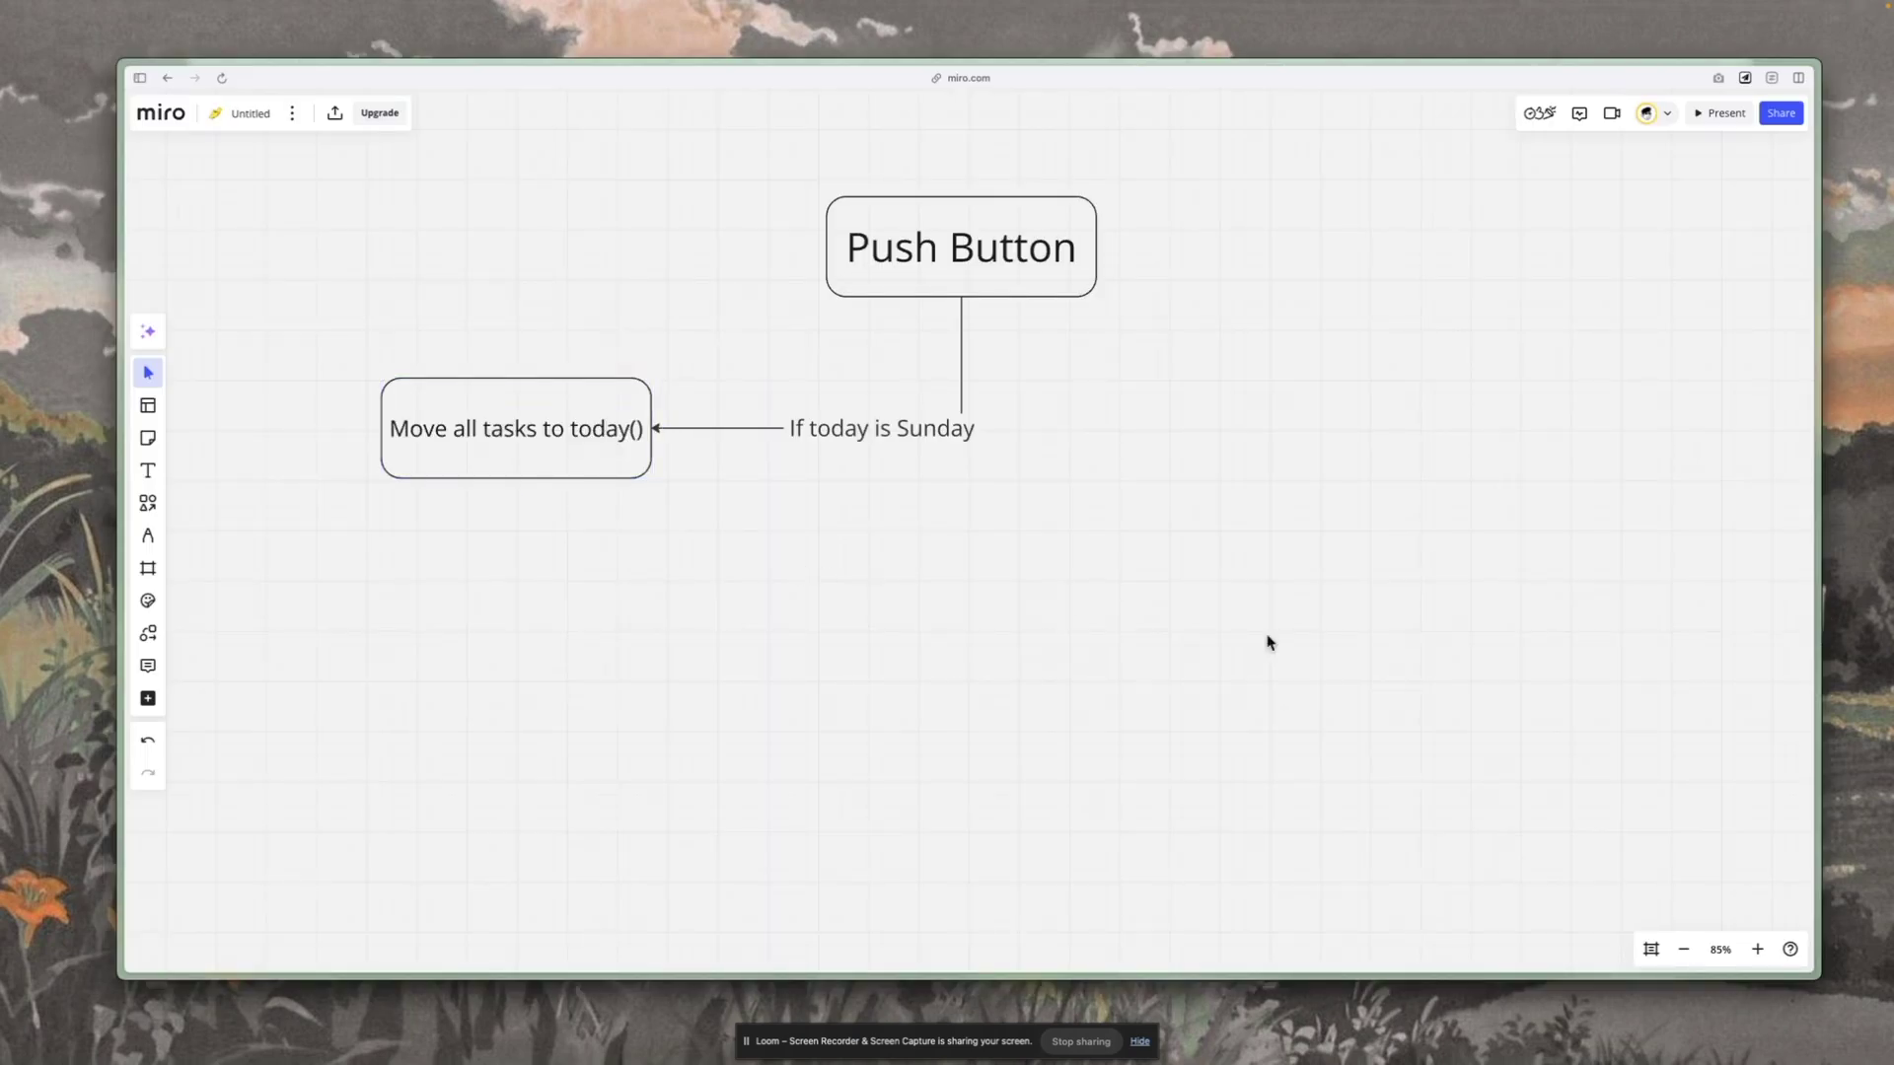
# Step: Write 'Move incomplete, non-backlog tasks to' in the new right-hand box
pyautogui.doubleClick(517, 432)
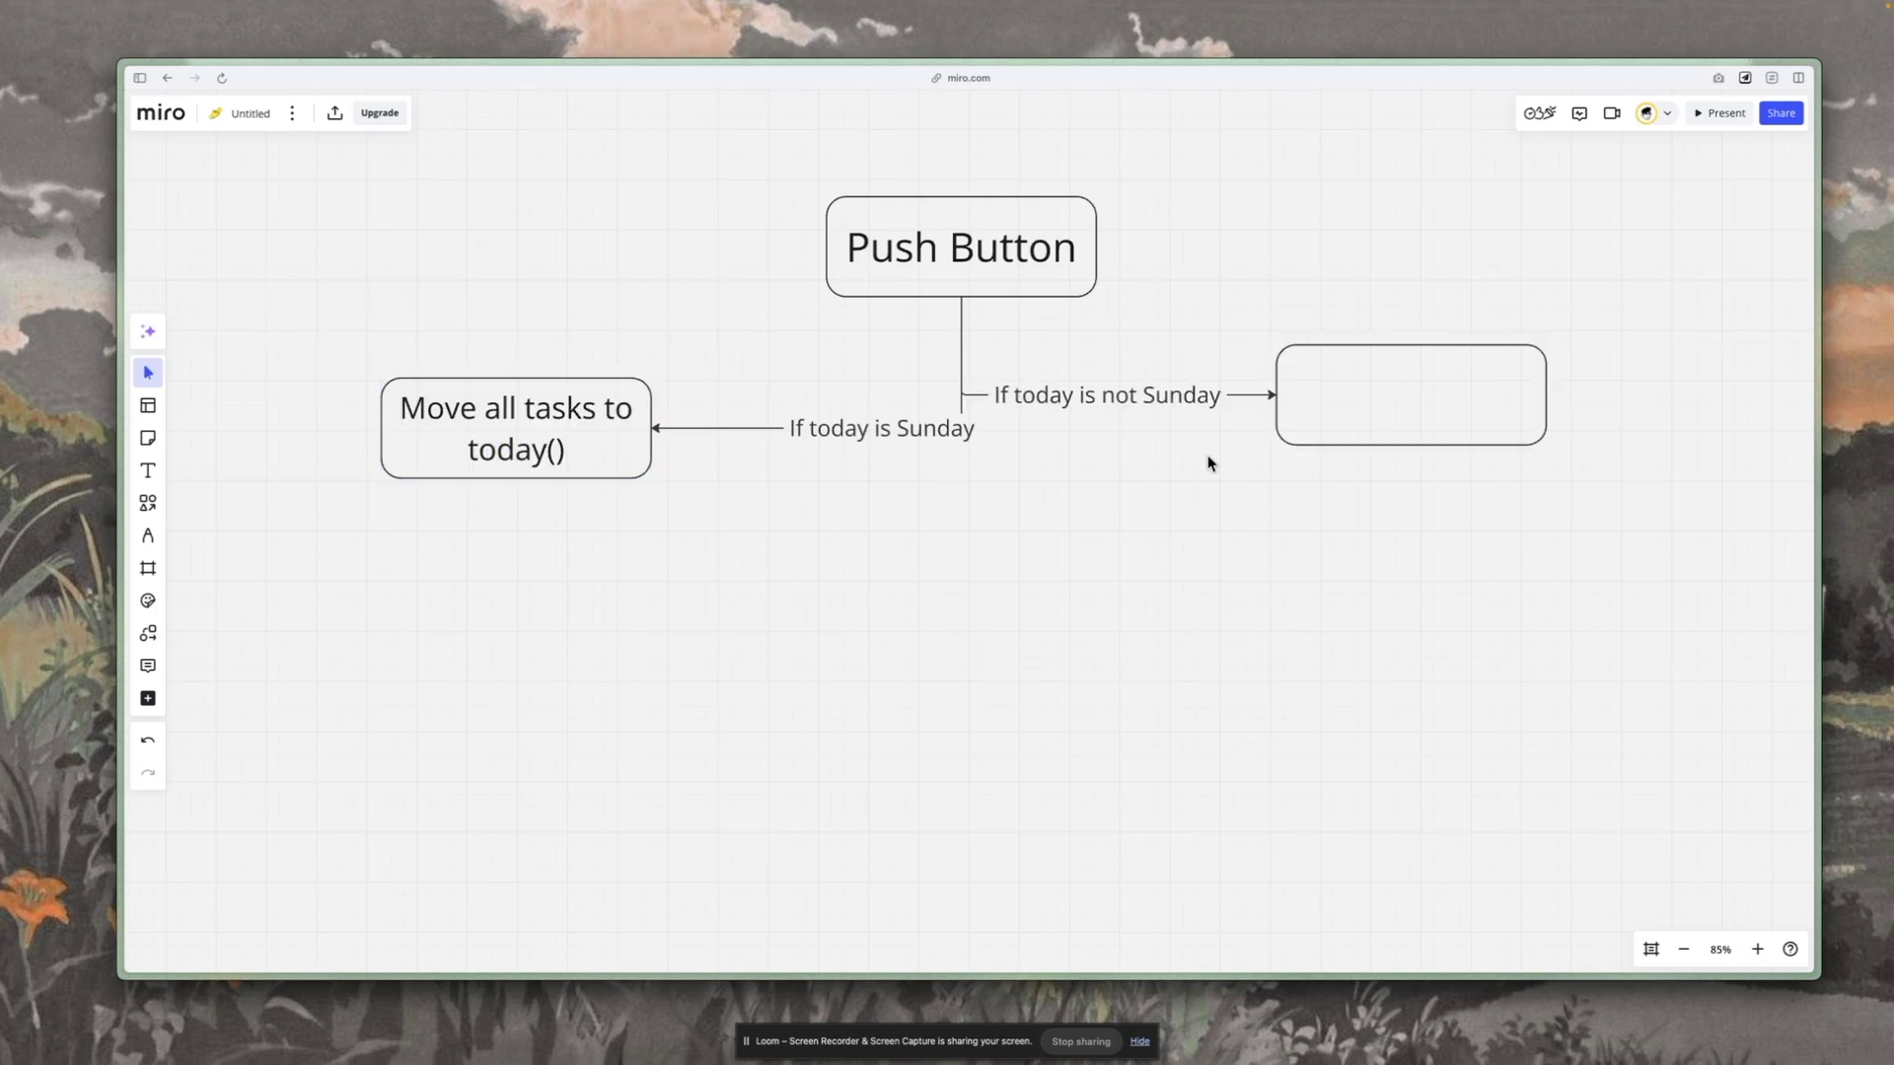
pyautogui.doubleClick(1373, 389)
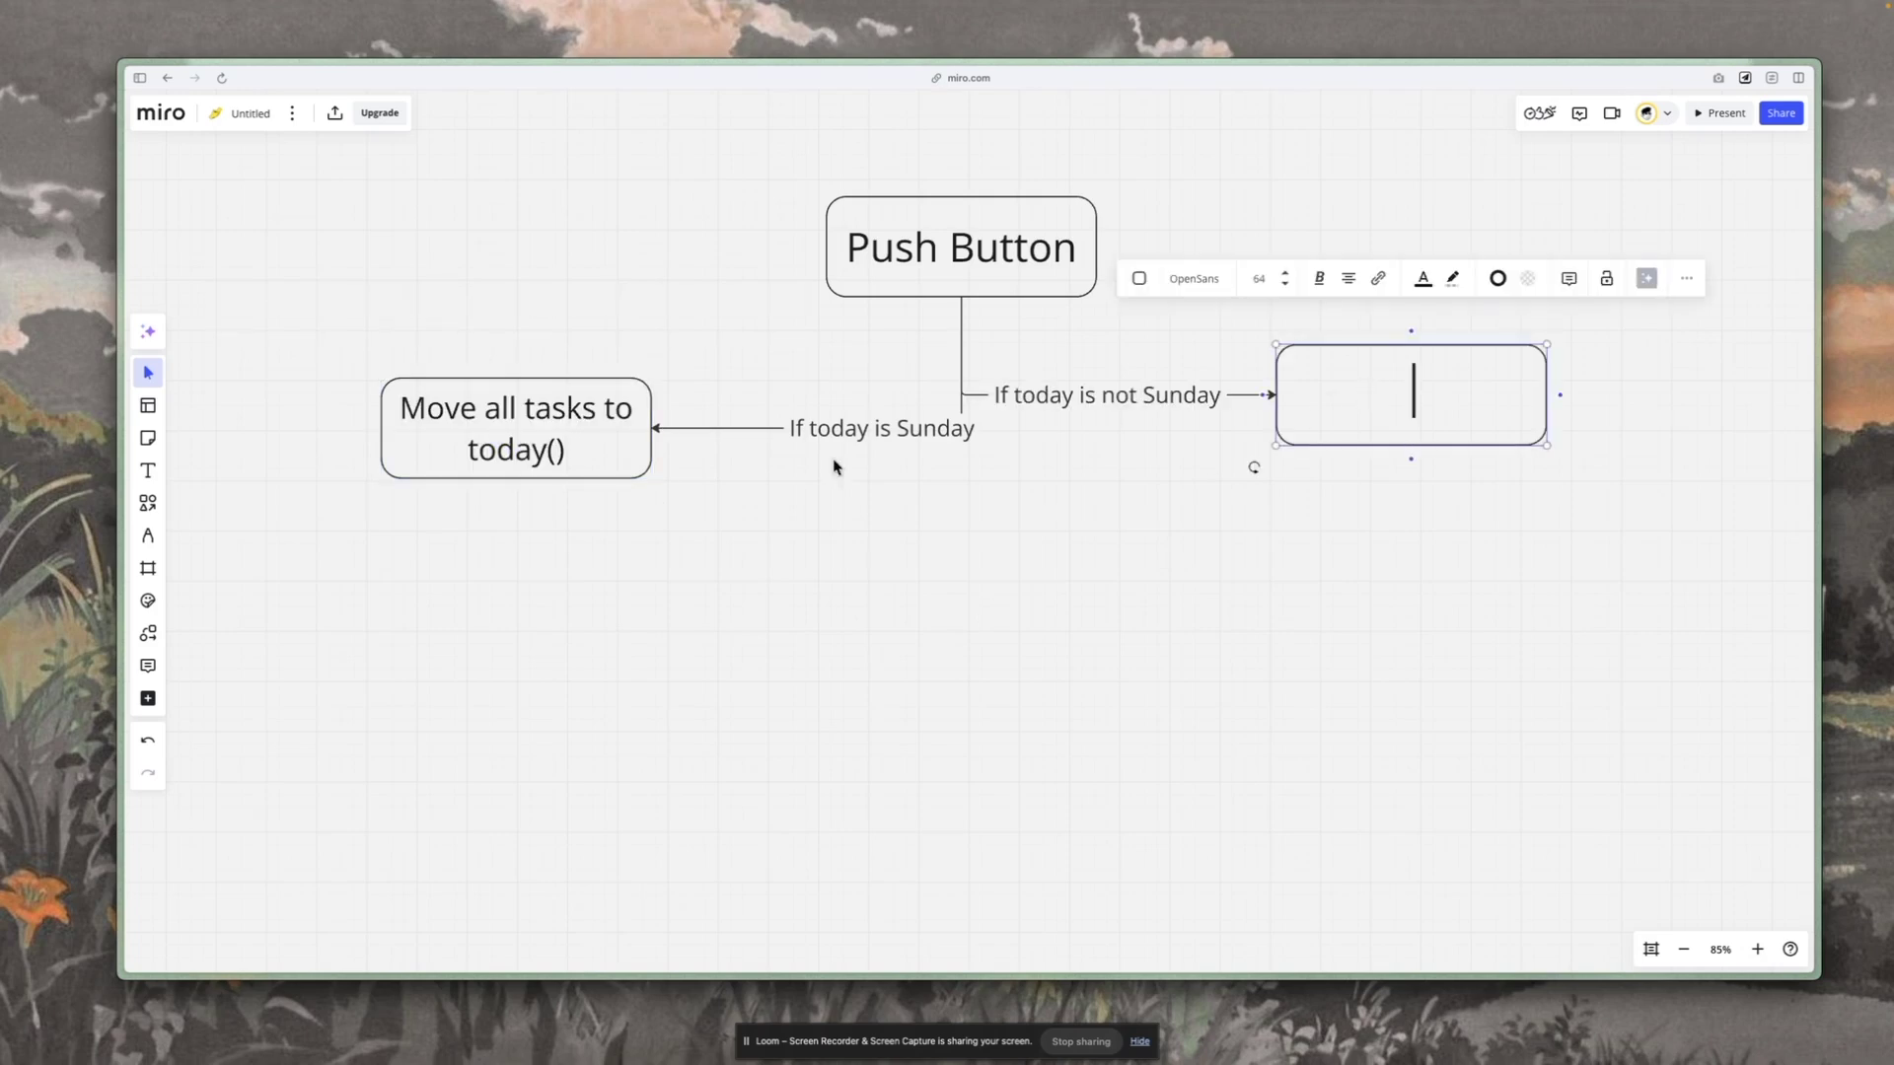
pyautogui.click(760, 444)
pyautogui.doubleClick(1424, 386)
pyautogui.write('Move ')
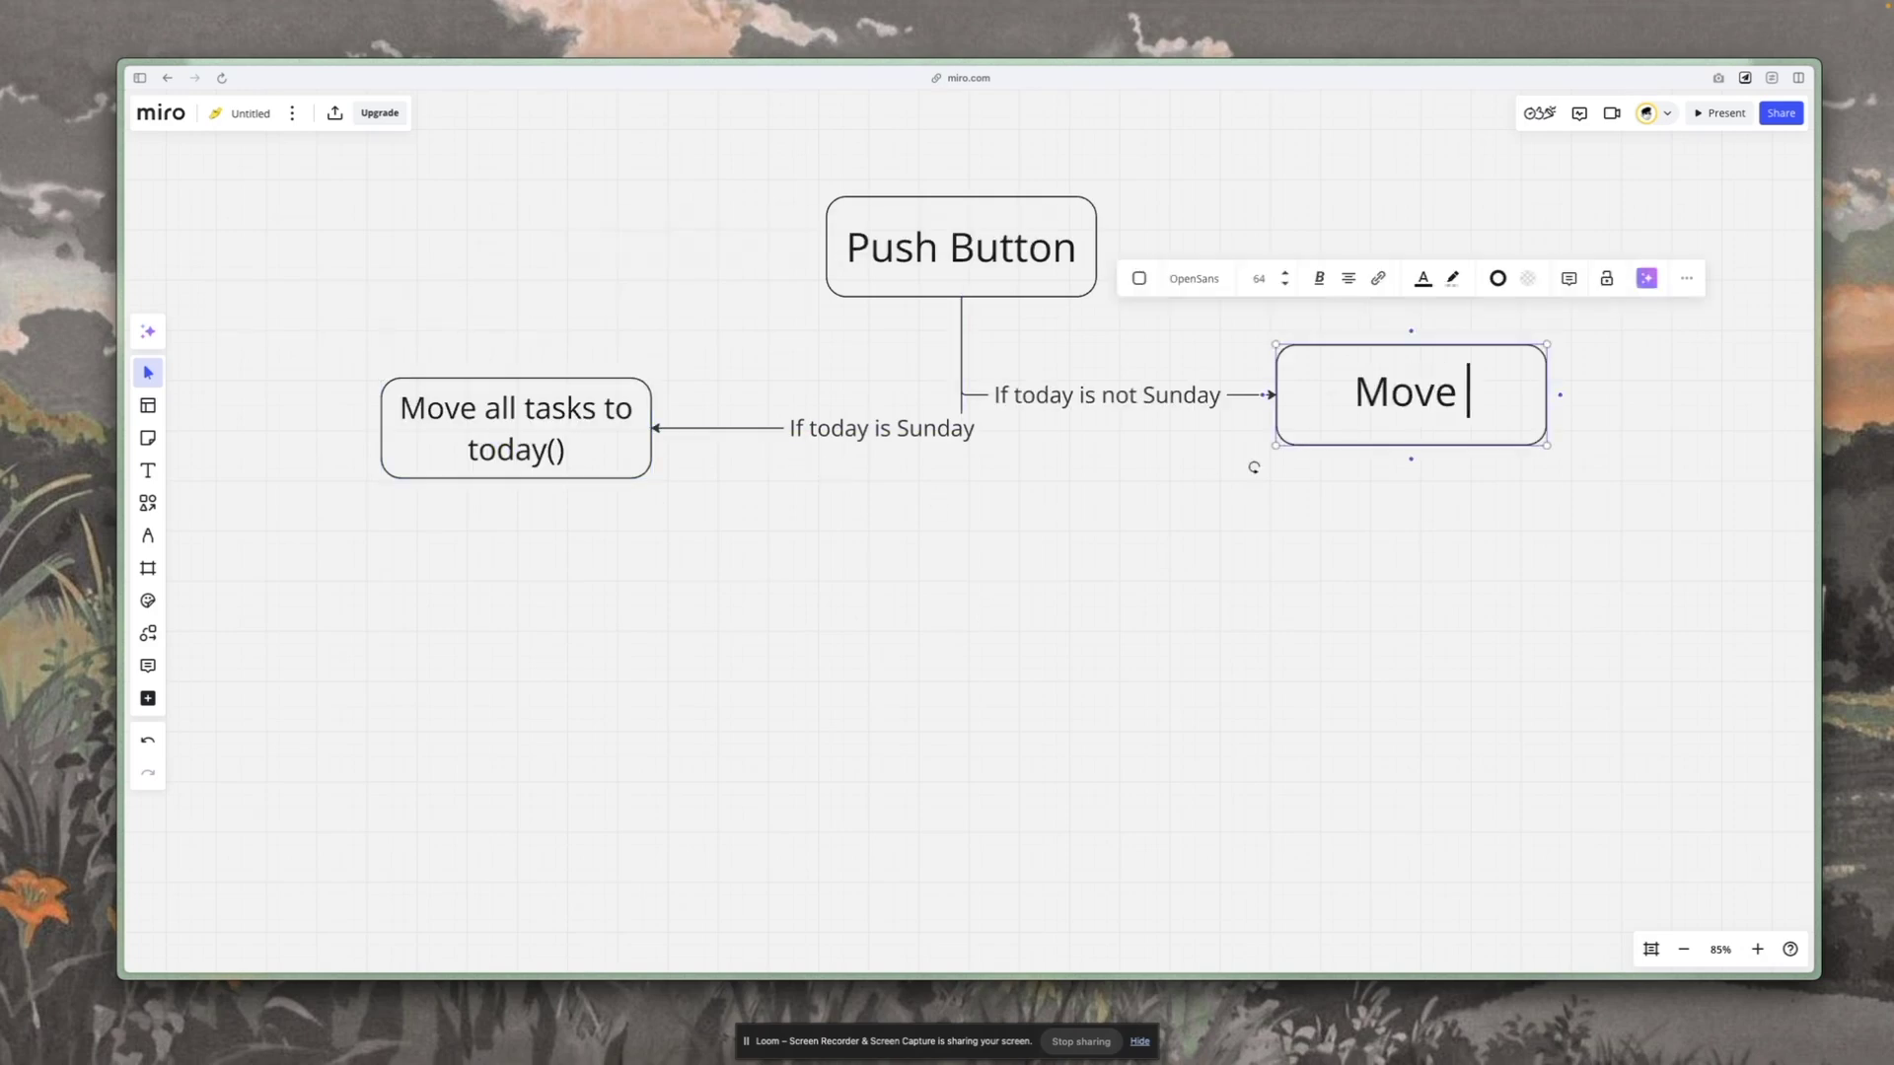
pyautogui.write('all incompel')
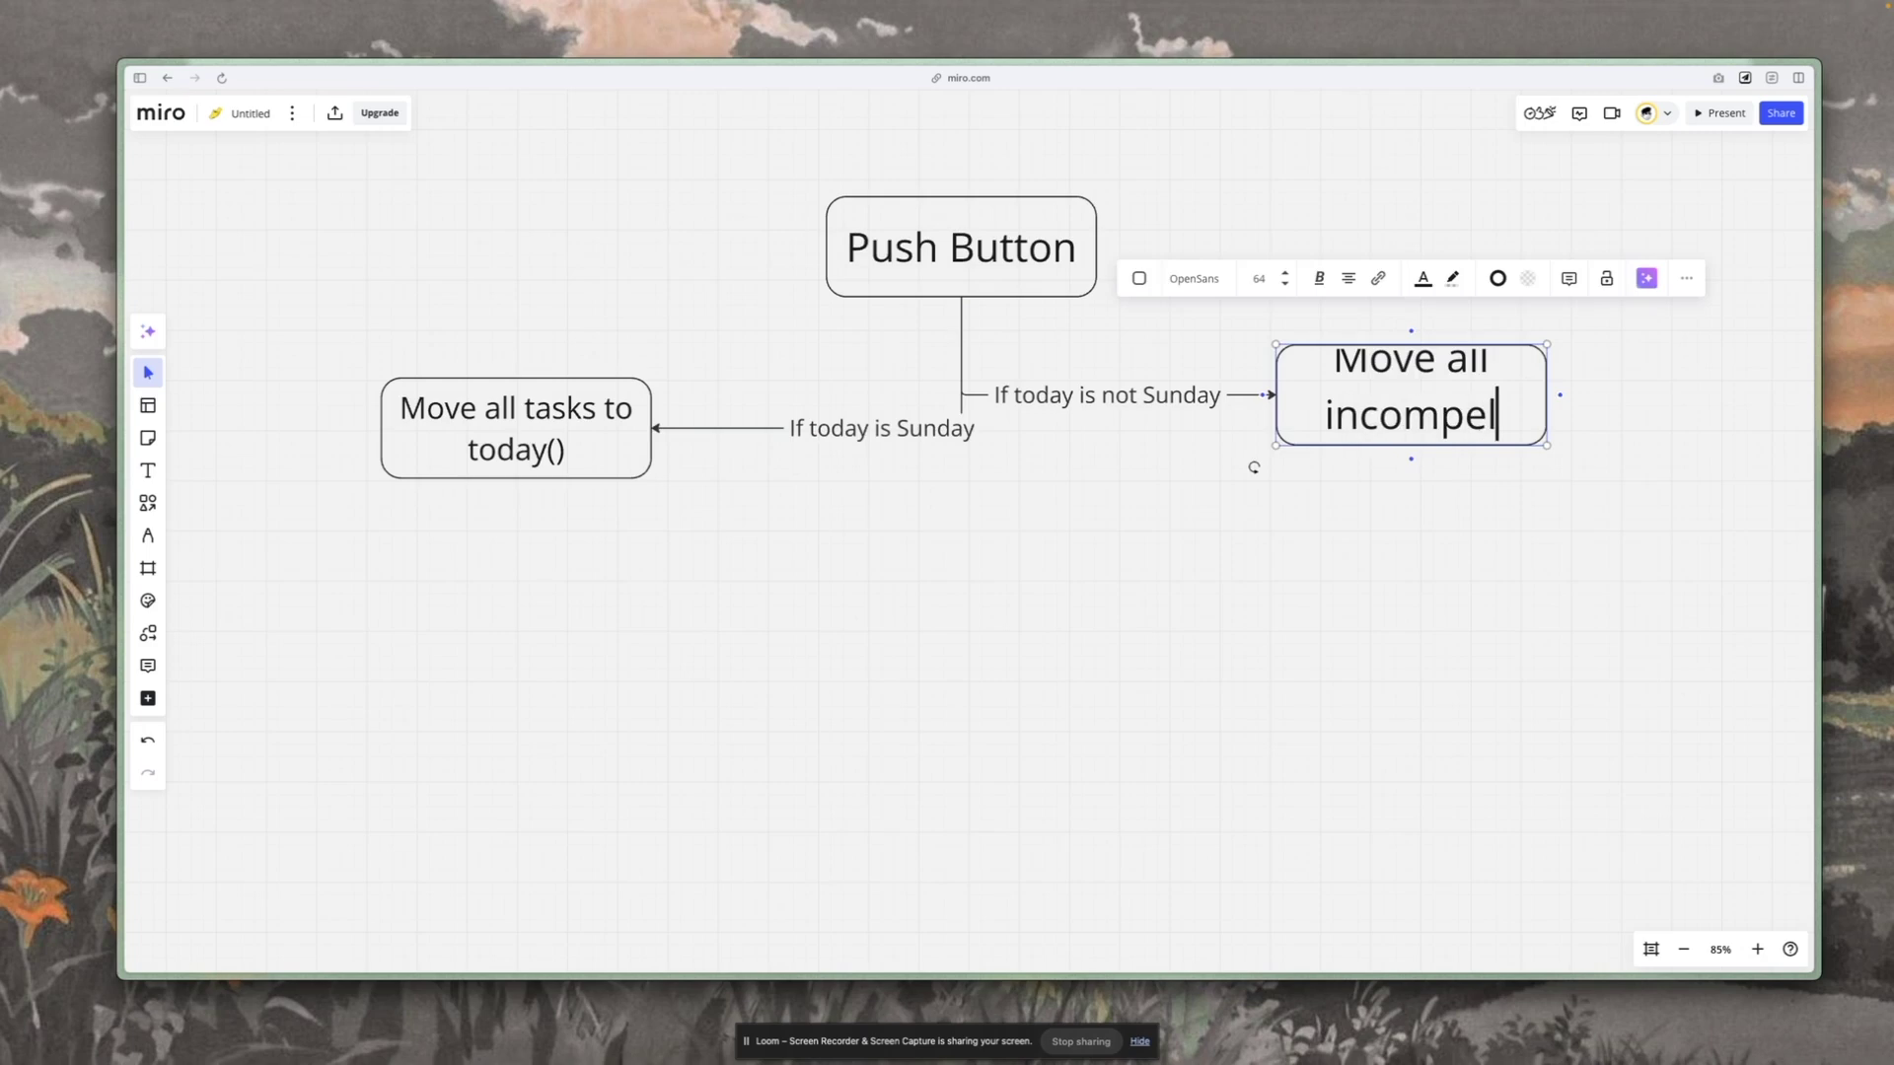
pyautogui.press('BackSpace')
pyautogui.press('BackSpace')
pyautogui.write('lete, not')
pyautogui.press('BackSpace')
pyautogui.write('n-back')
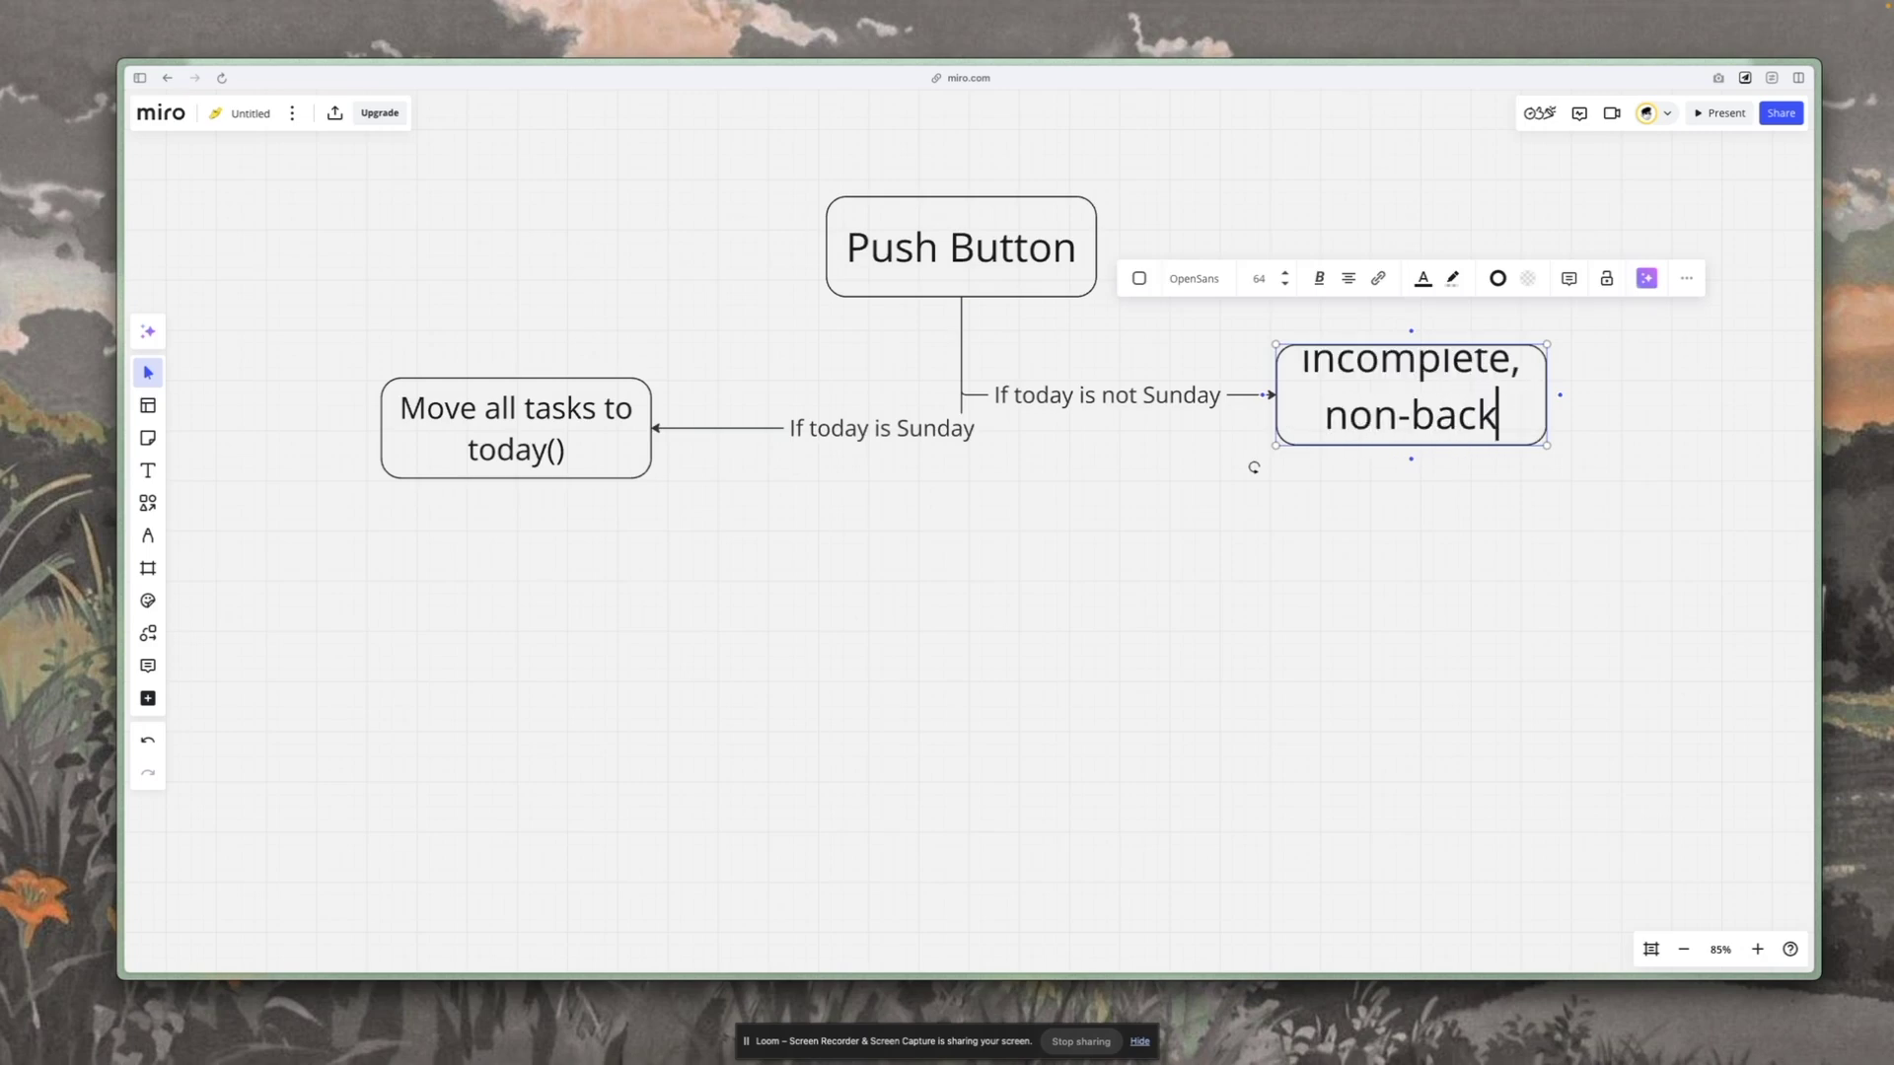
pyautogui.write('log tasks to')
# Step: Shrink that box text to 36 and add 'next Sunday (or this sunday depending on how you categorize it)'
pyautogui.click(1284, 284)
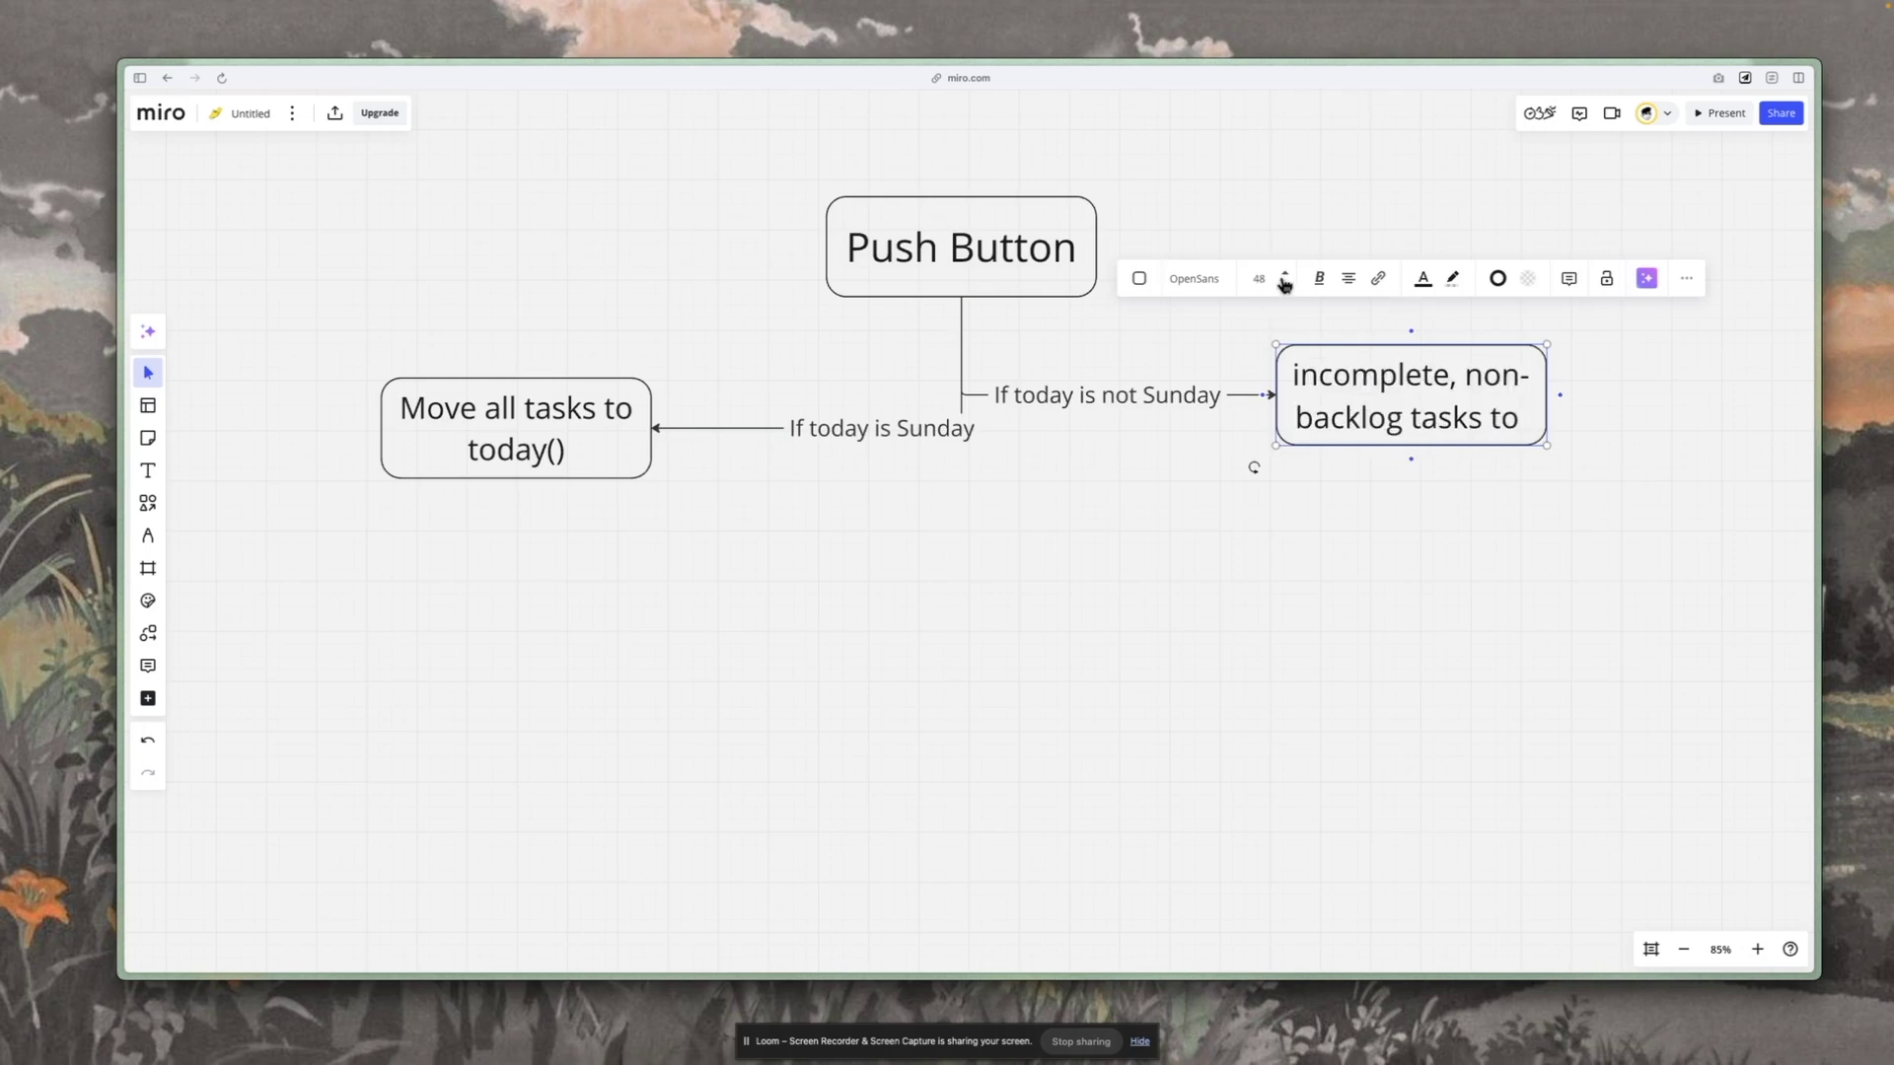
pyautogui.click(1284, 284)
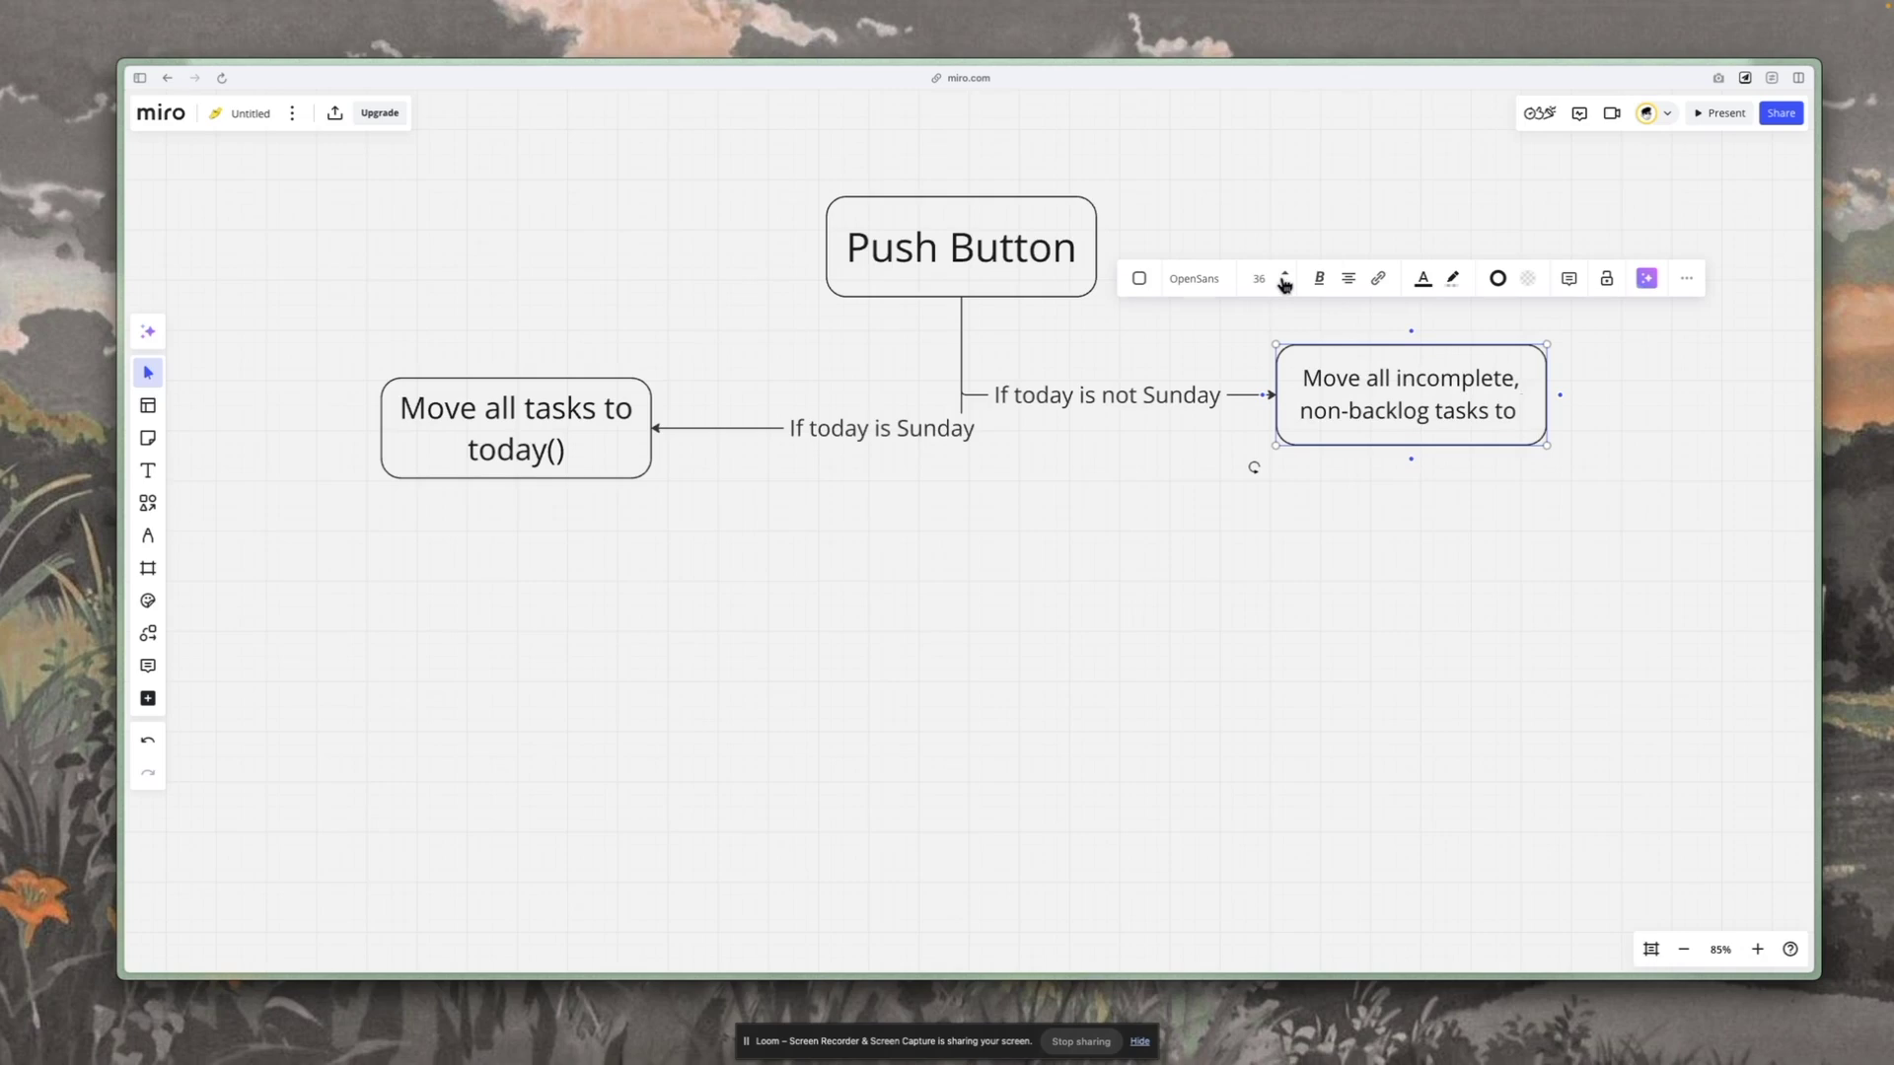
pyautogui.write('next Sunday')
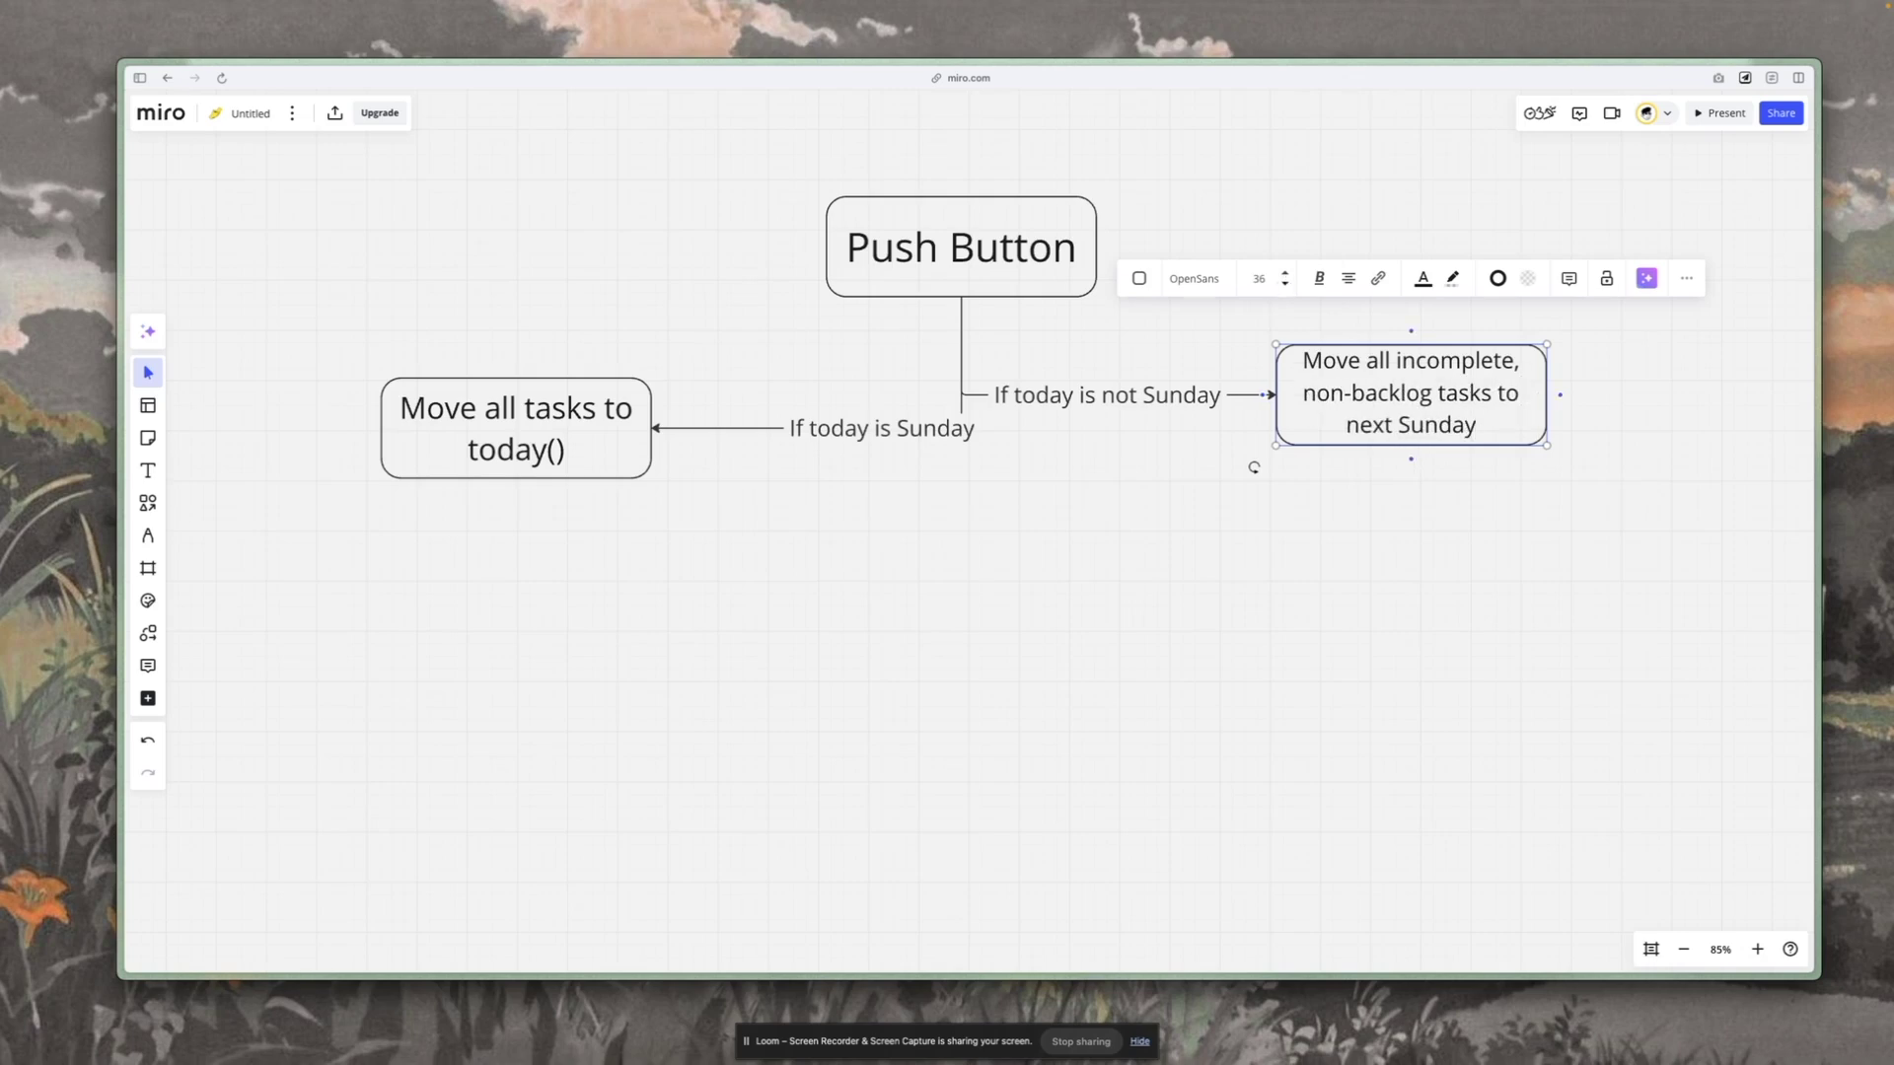
pyautogui.write(' (or this sunday depe')
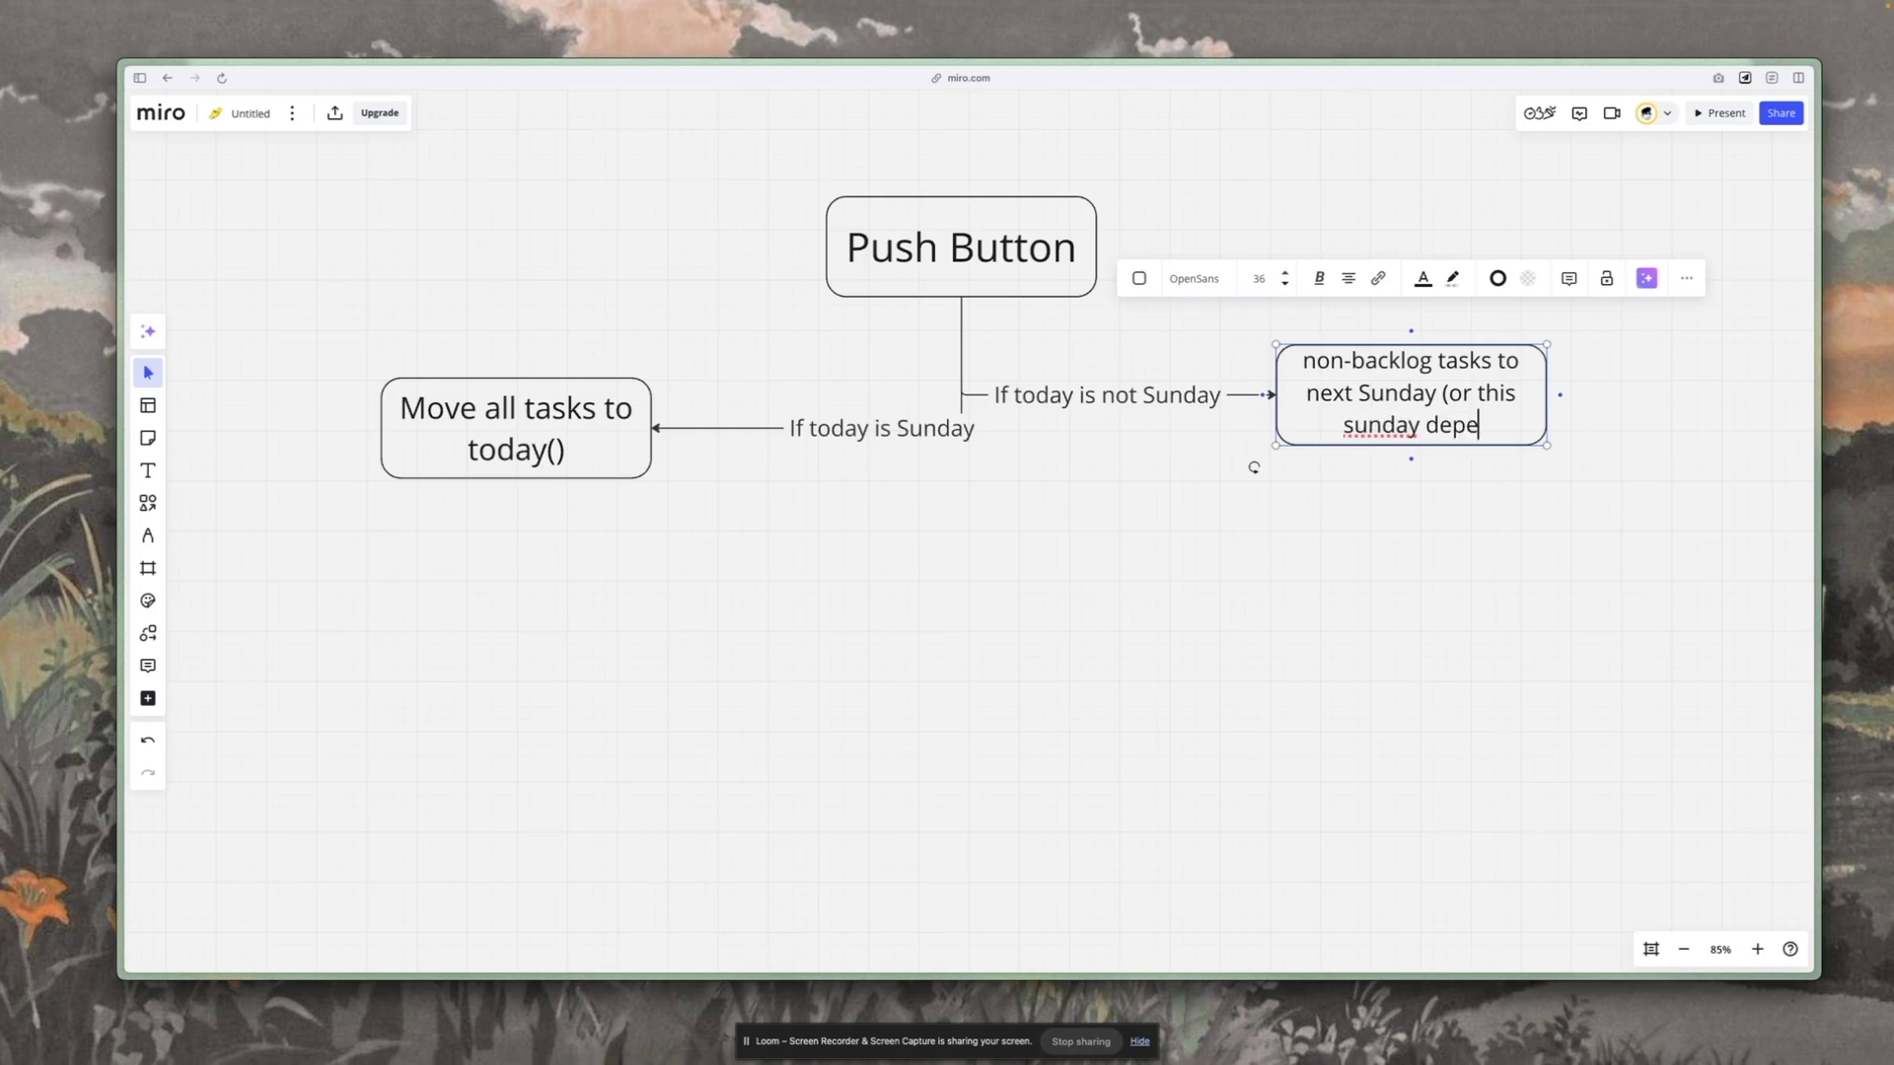
pyautogui.write('nding on how you categorize it)')
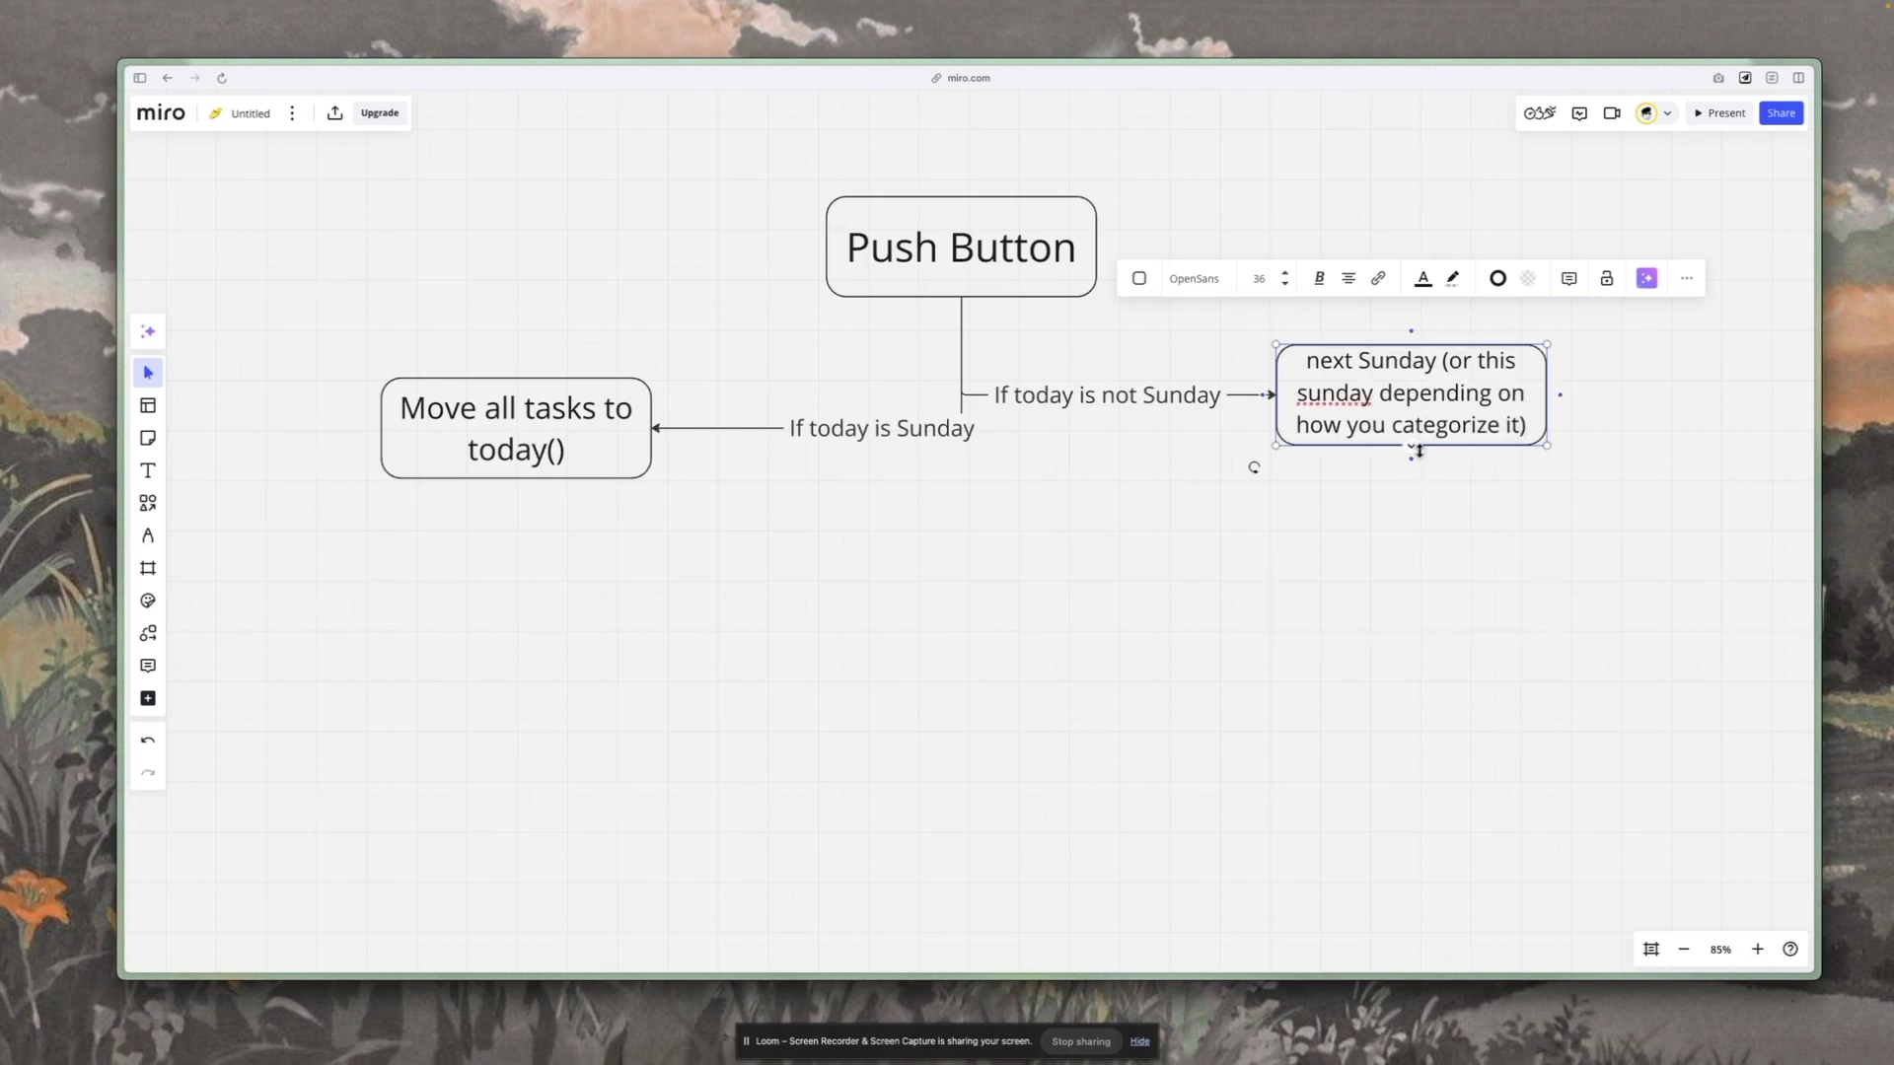
pyautogui.press('Escape')
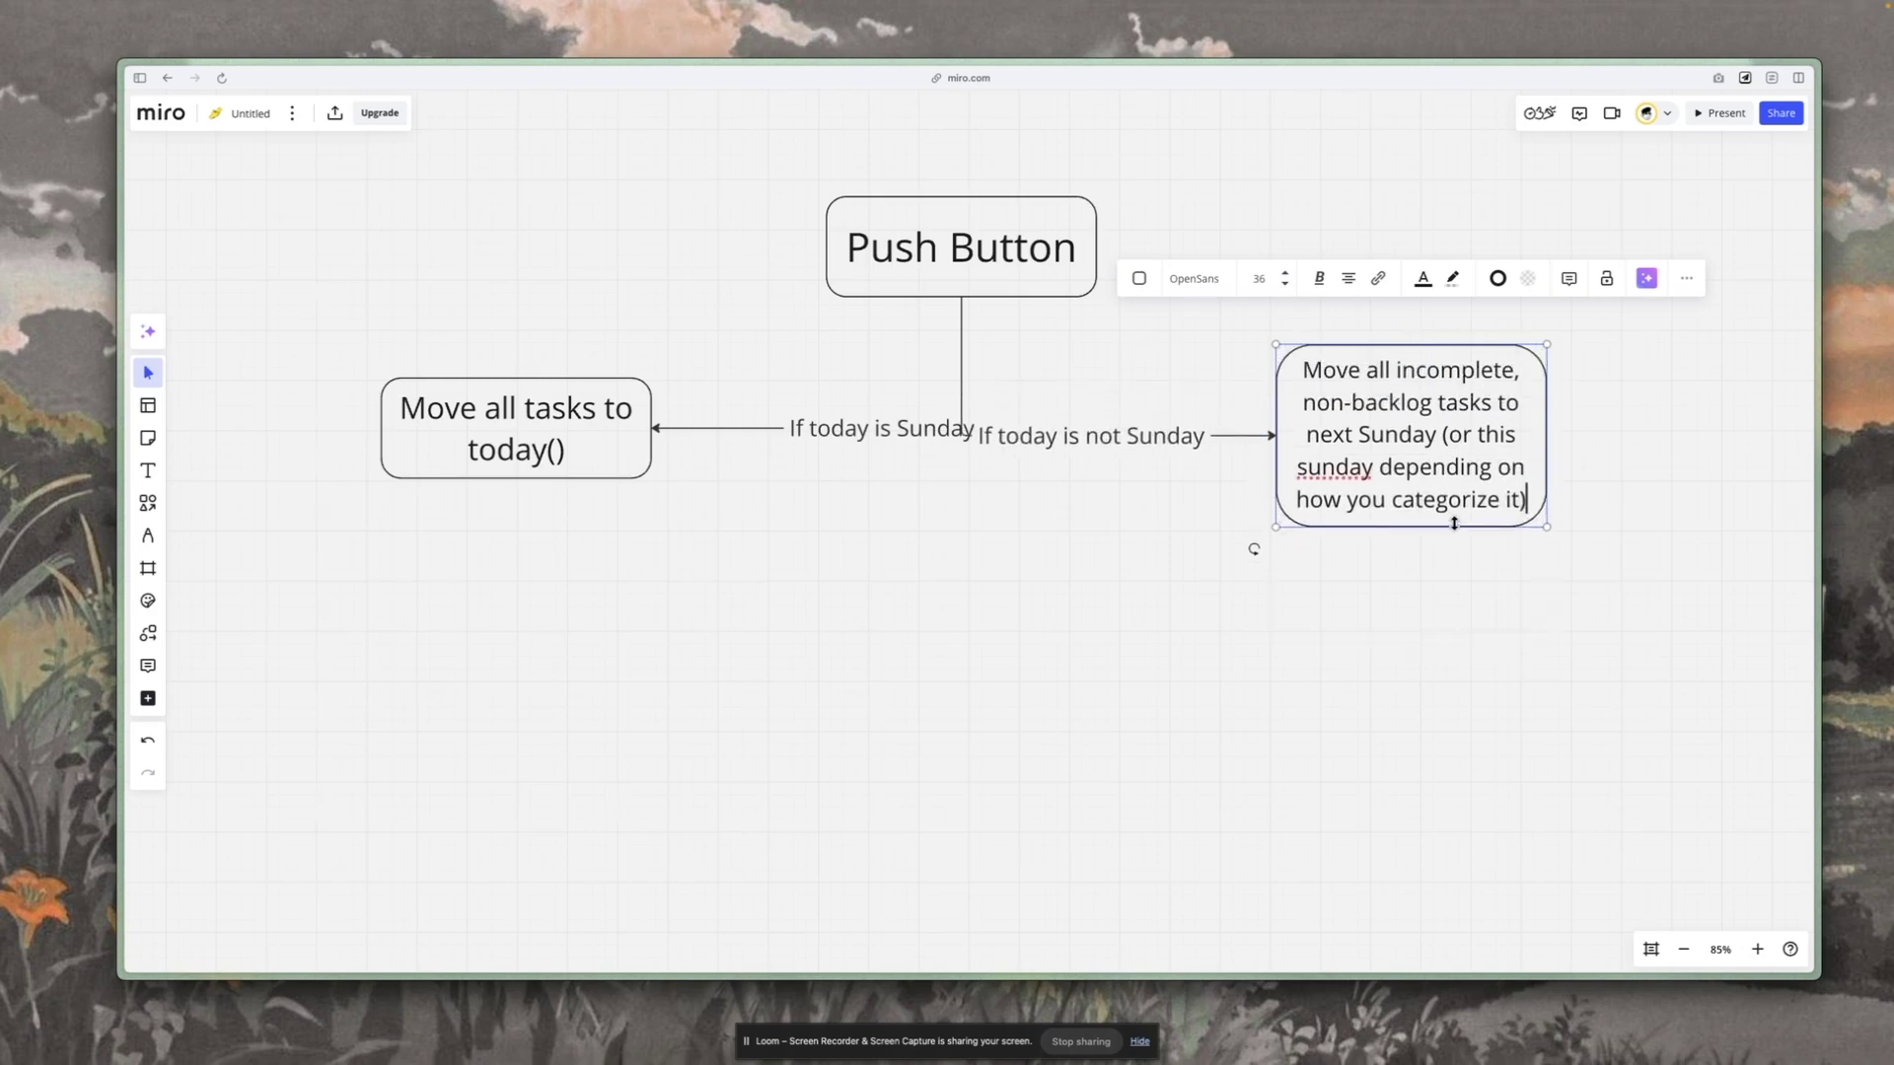
pyautogui.press('Escape')
# Step: Lower the If today is Sunday connector and reposition both task boxes
pyautogui.click(900, 442)
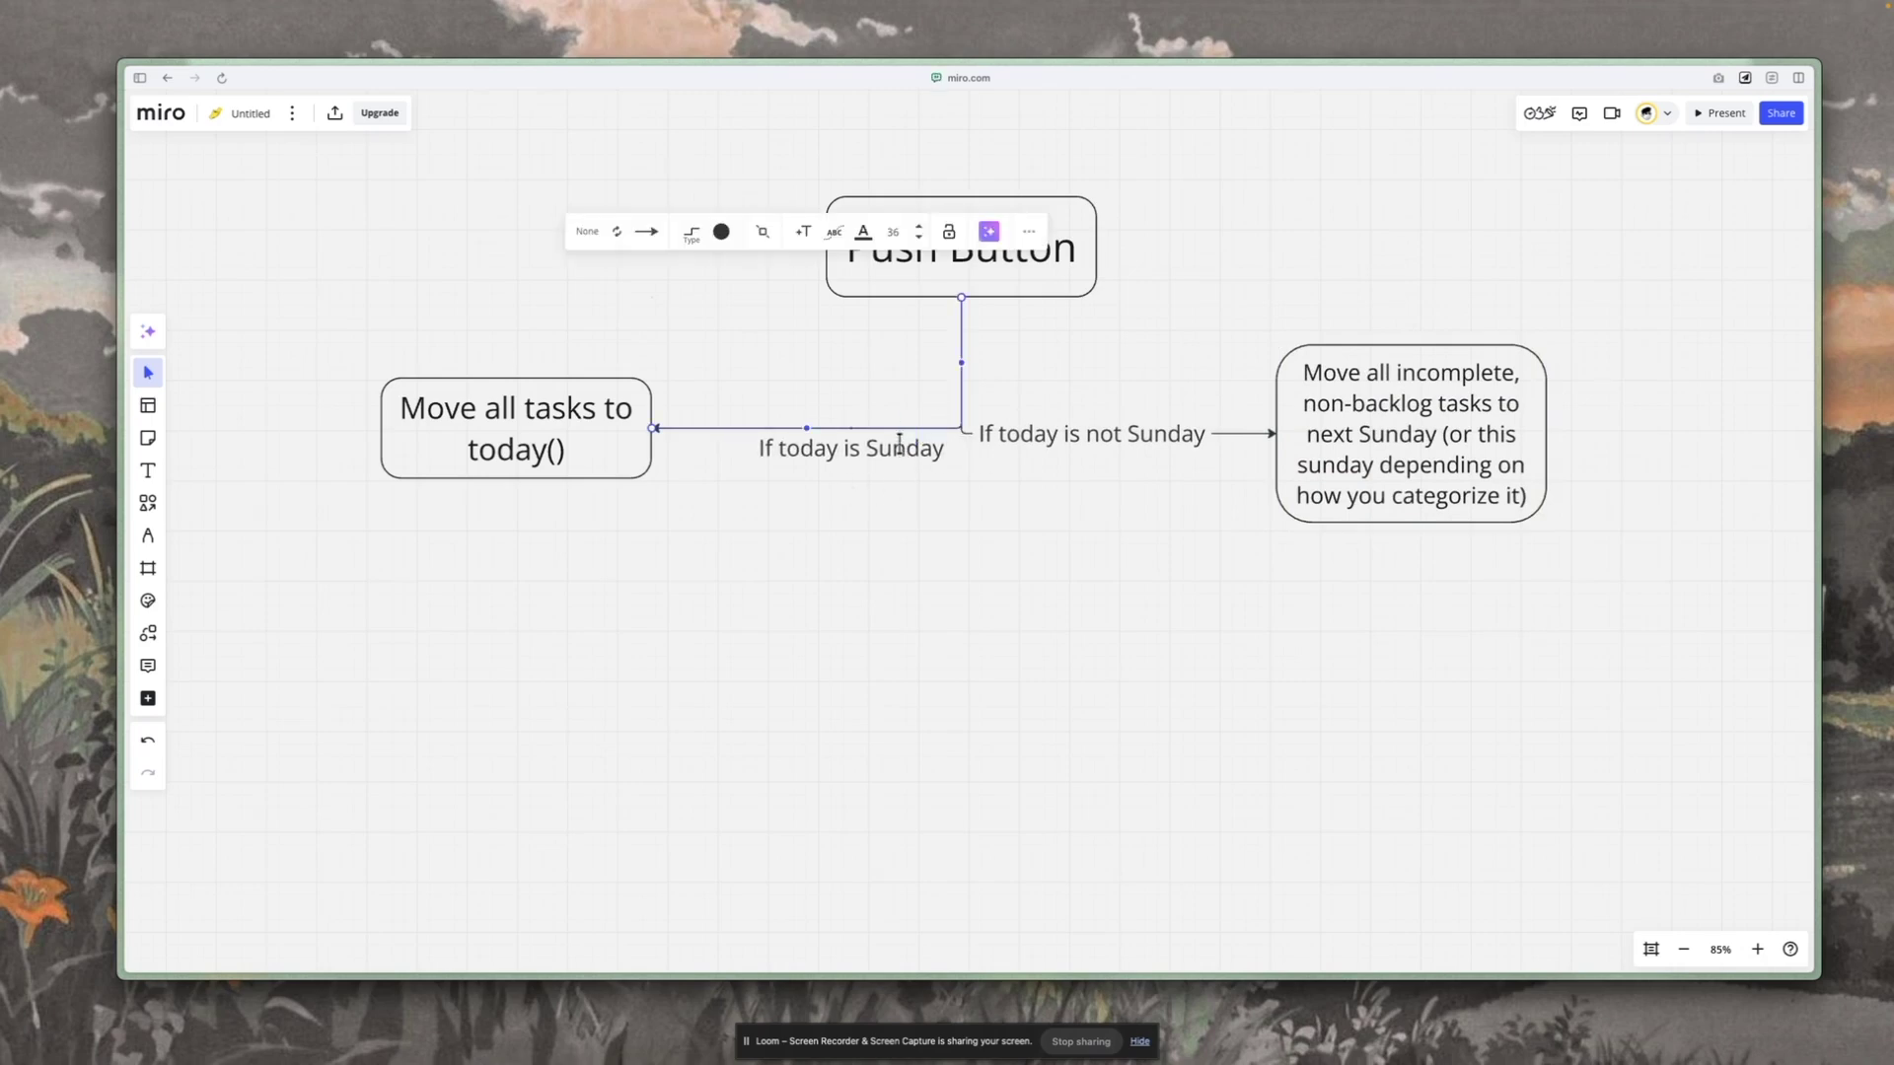
pyautogui.moveTo(811, 434); pyautogui.dragTo(804, 464)
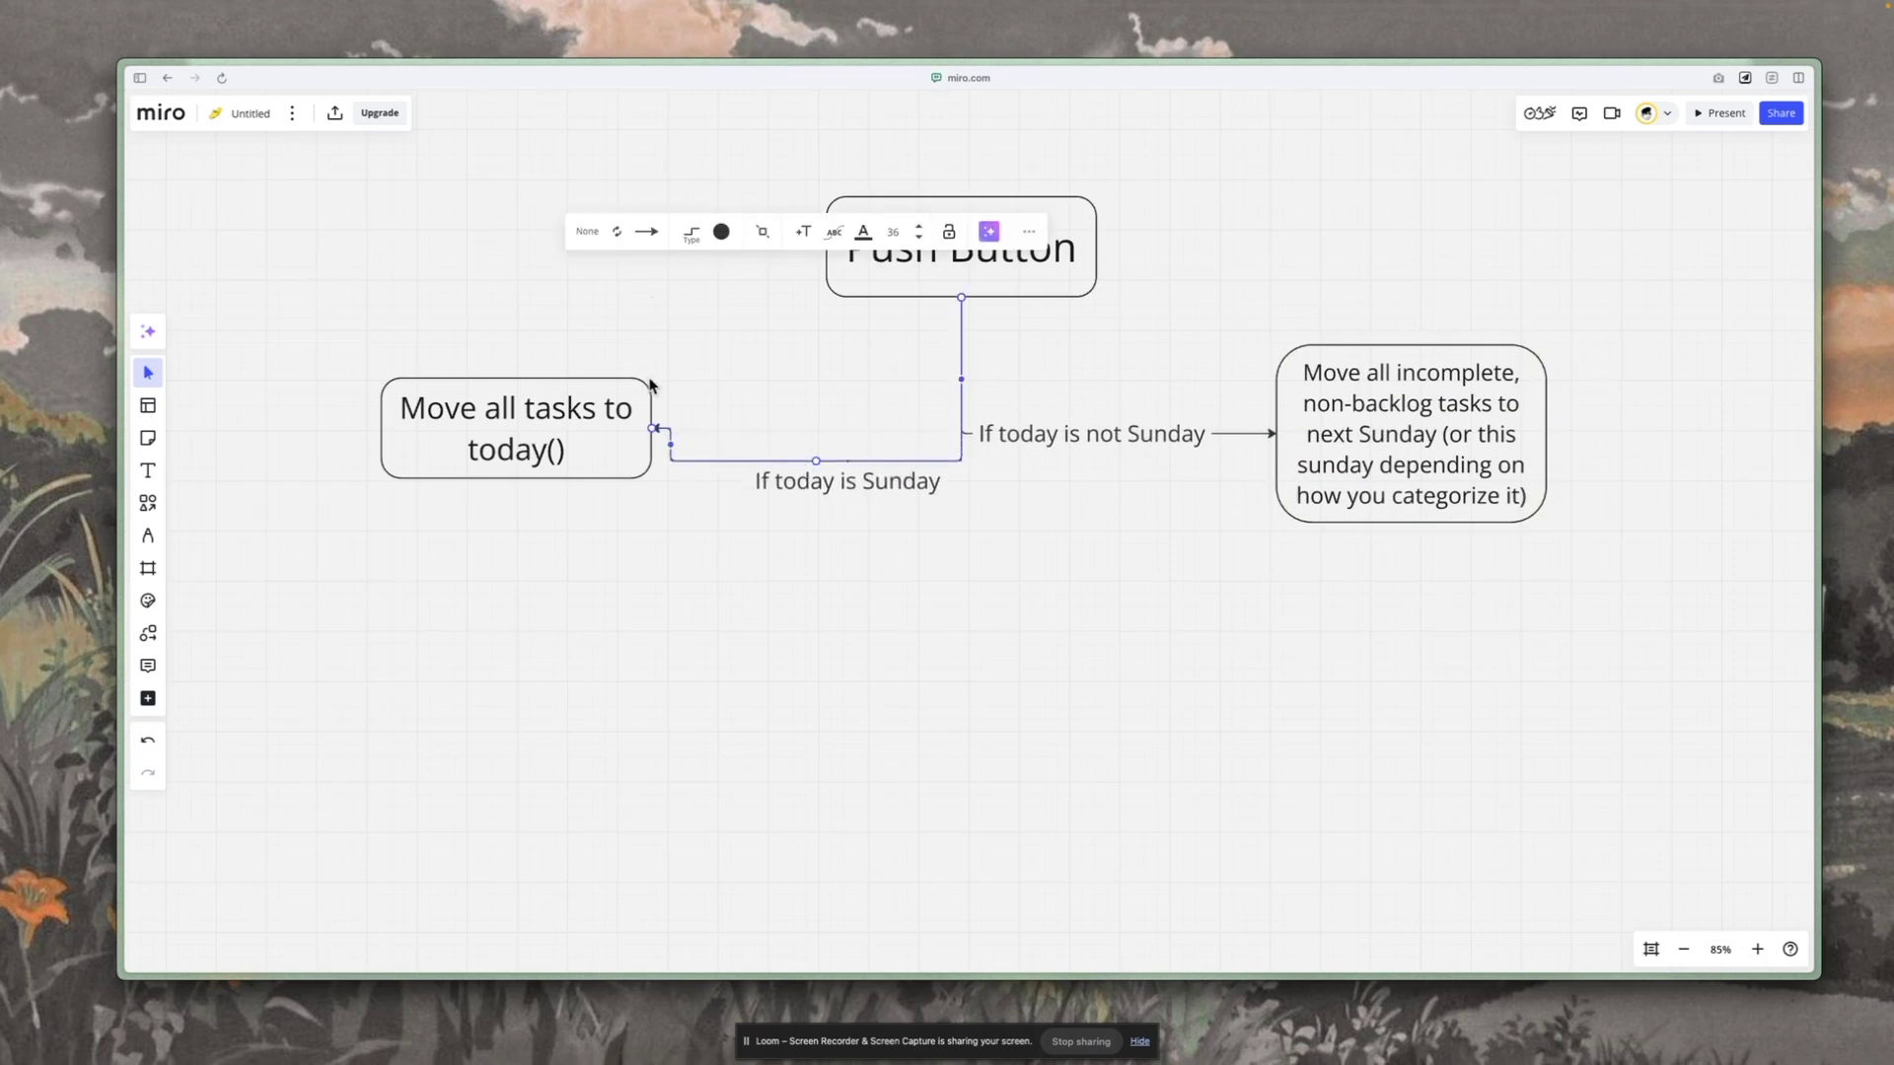
pyautogui.click(950, 667)
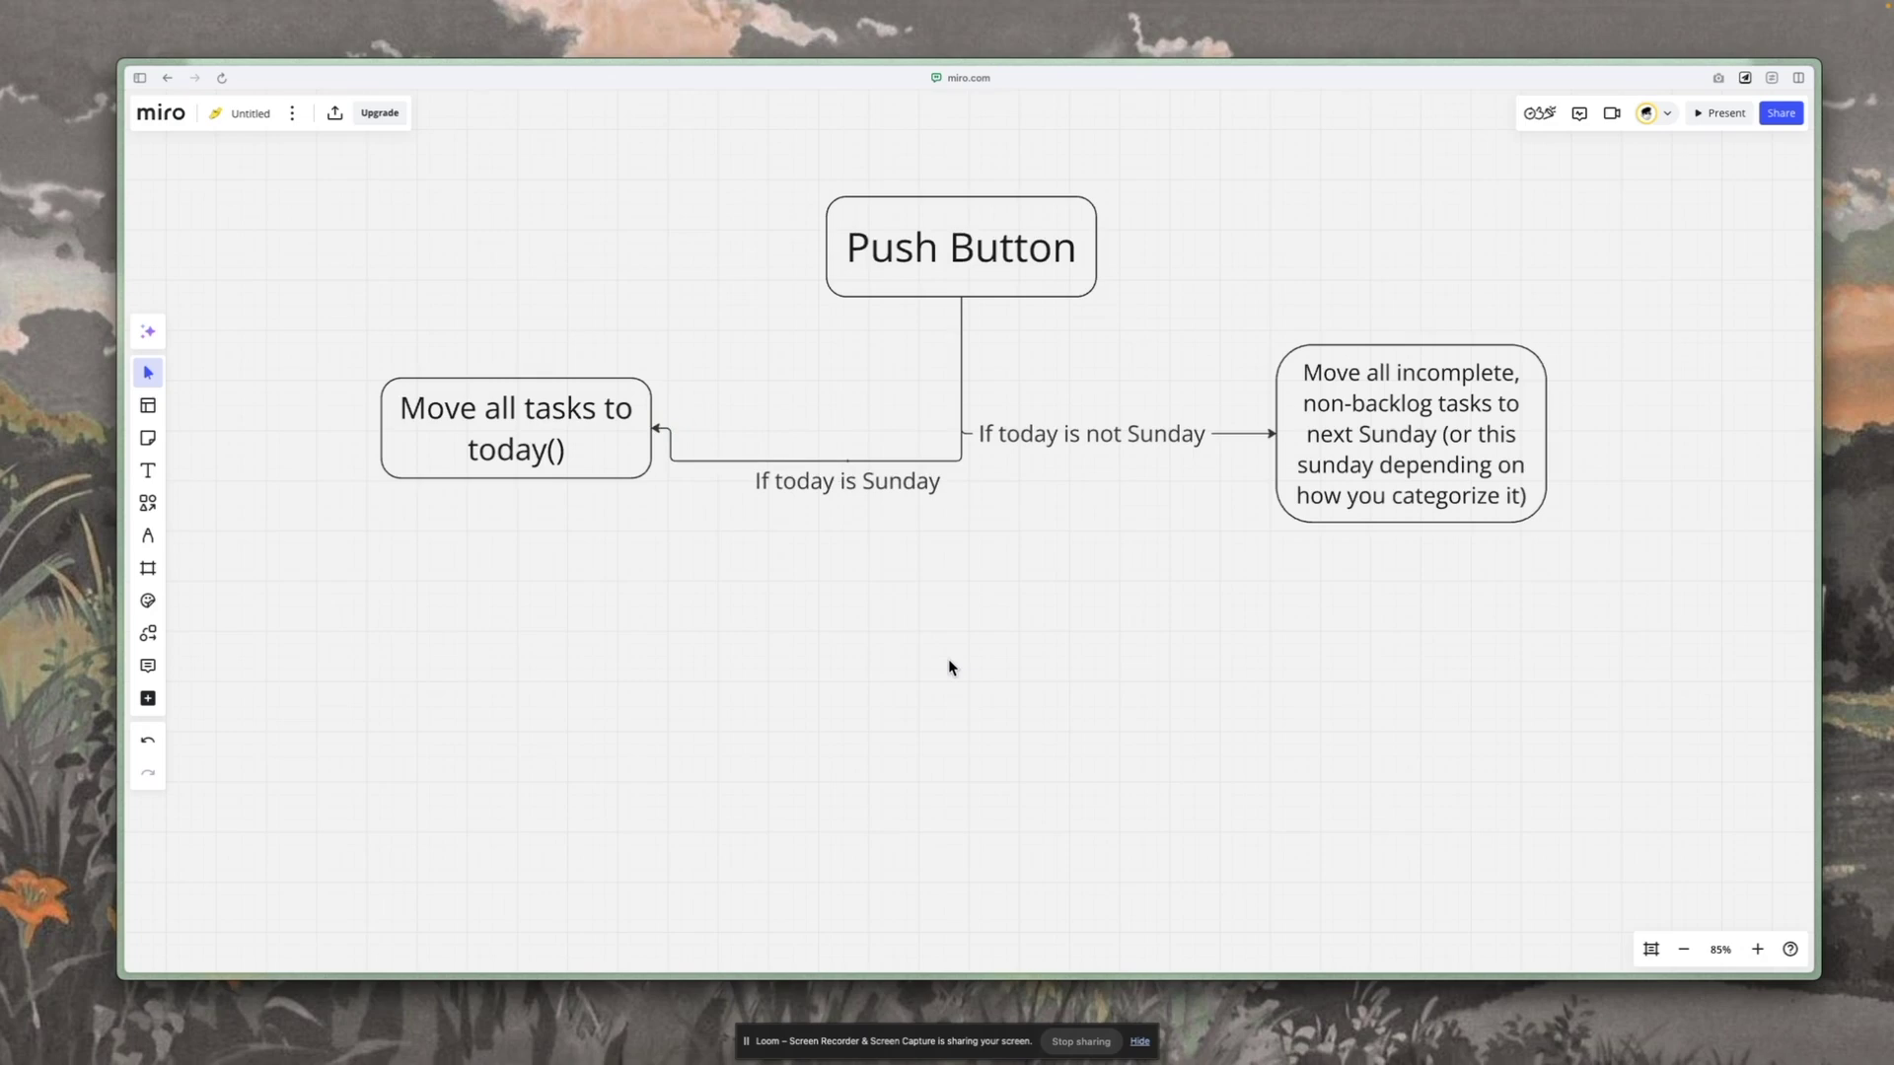
pyautogui.moveTo(590, 440); pyautogui.dragTo(539, 355)
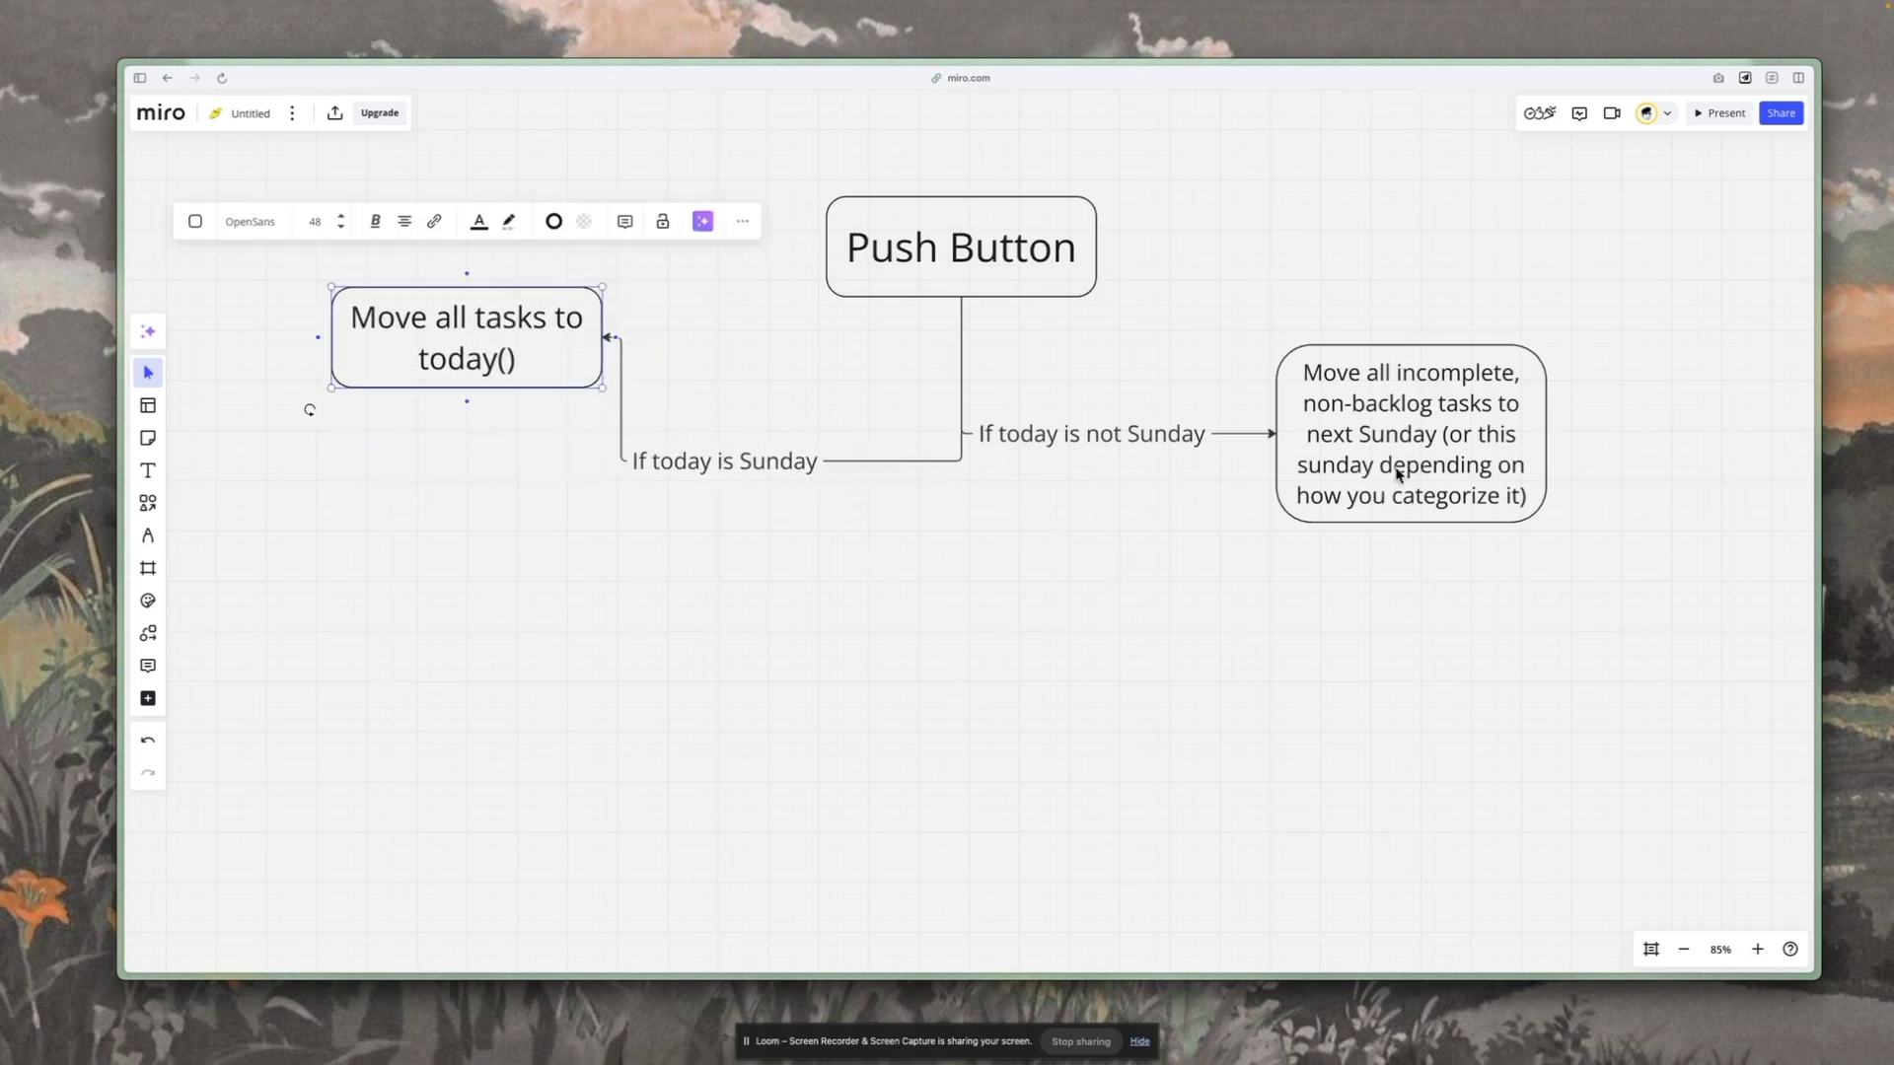
pyautogui.moveTo(1399, 475); pyautogui.dragTo(1327, 518)
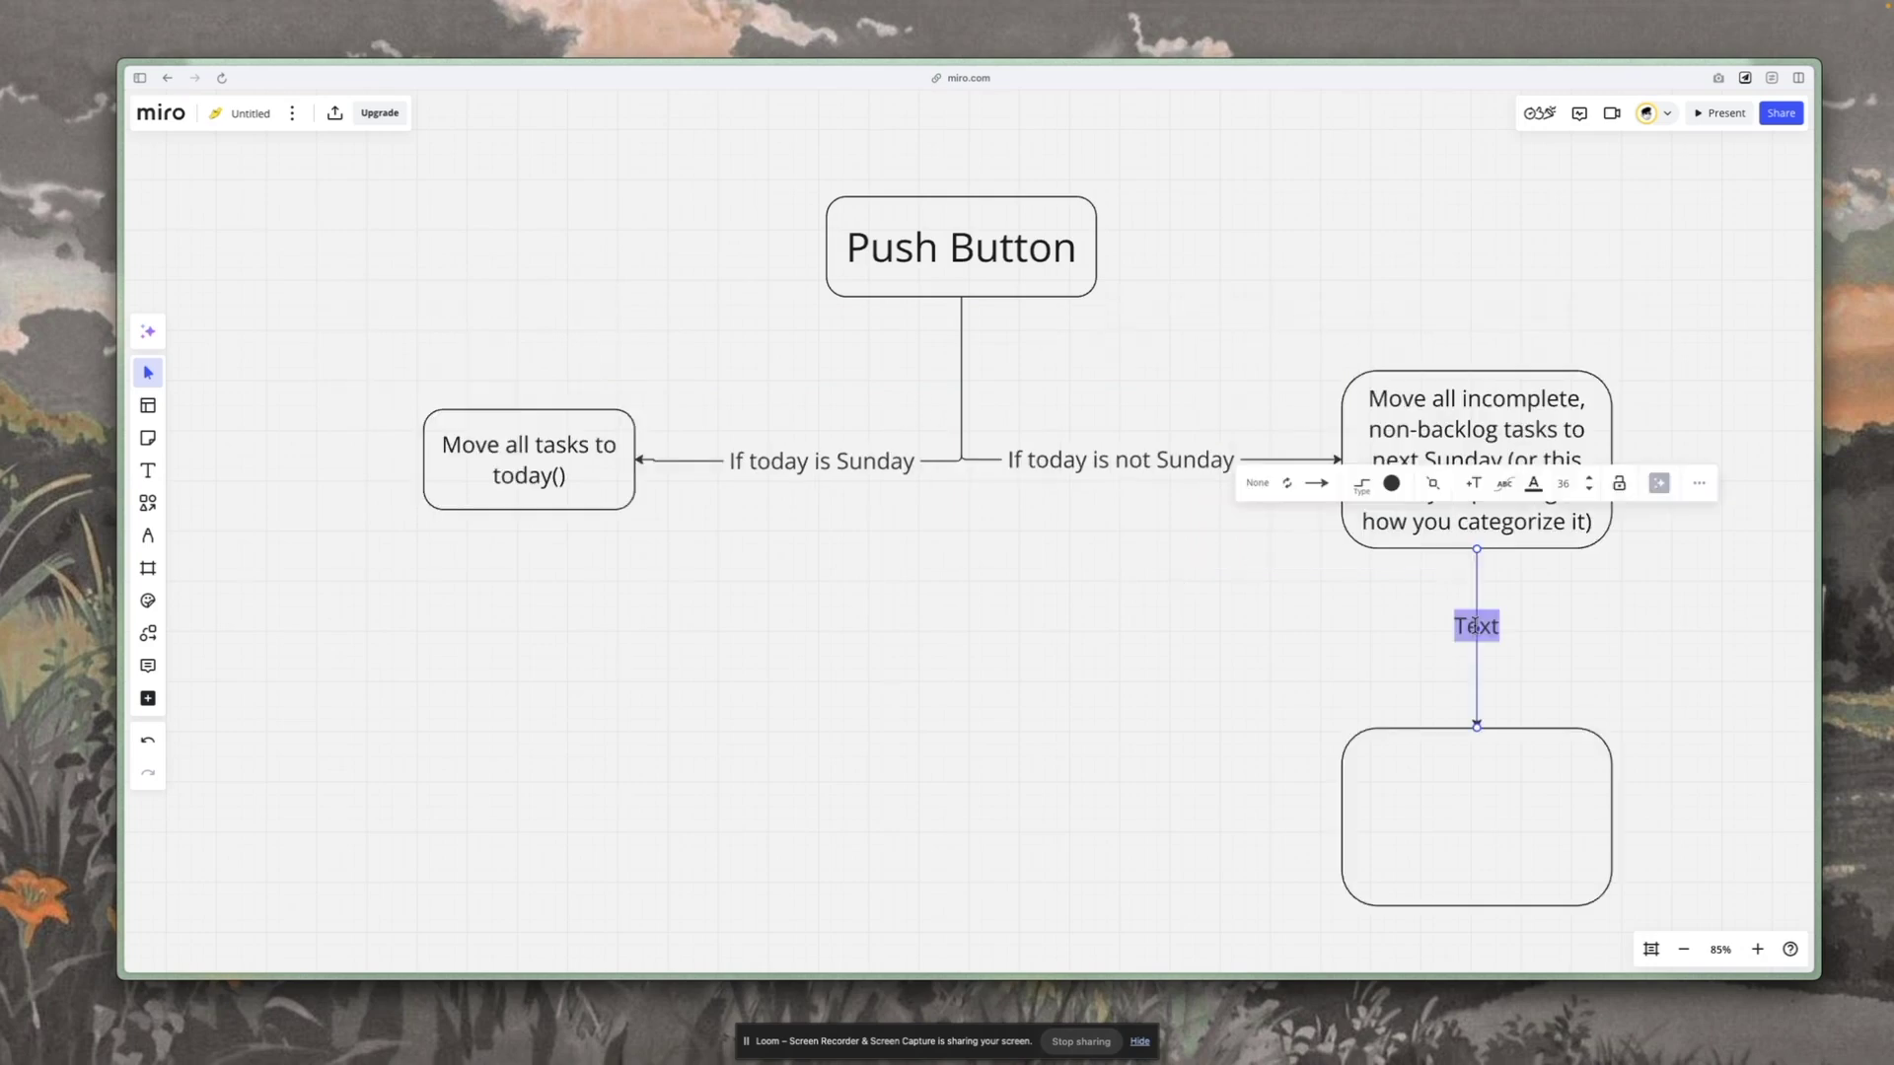
# Step: Label the new connector 'but how?' and describe the day number [0-6] method in the bottom box
pyautogui.write('but how?')
pyautogui.press('Escape')
pyautogui.doubleClick(1499, 815)
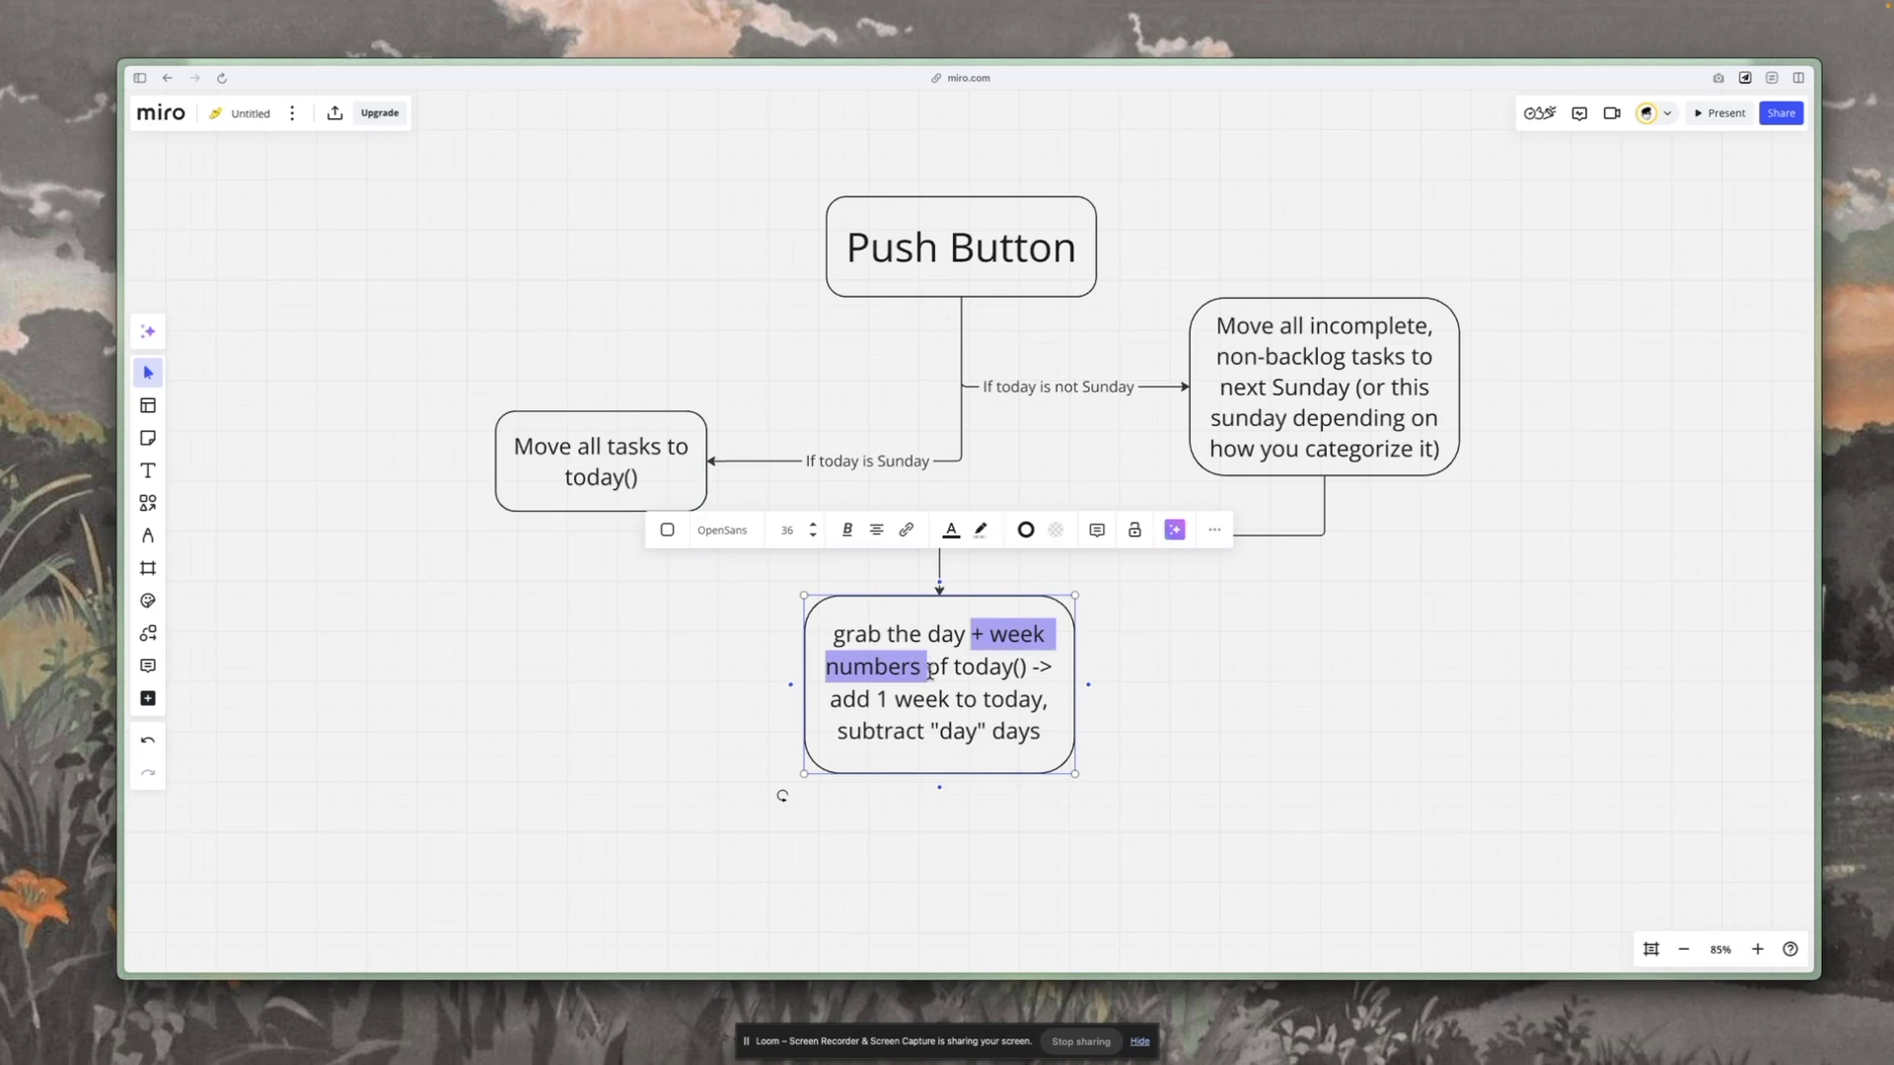
pyautogui.press('BackSpace')
pyautogui.write('number [0')
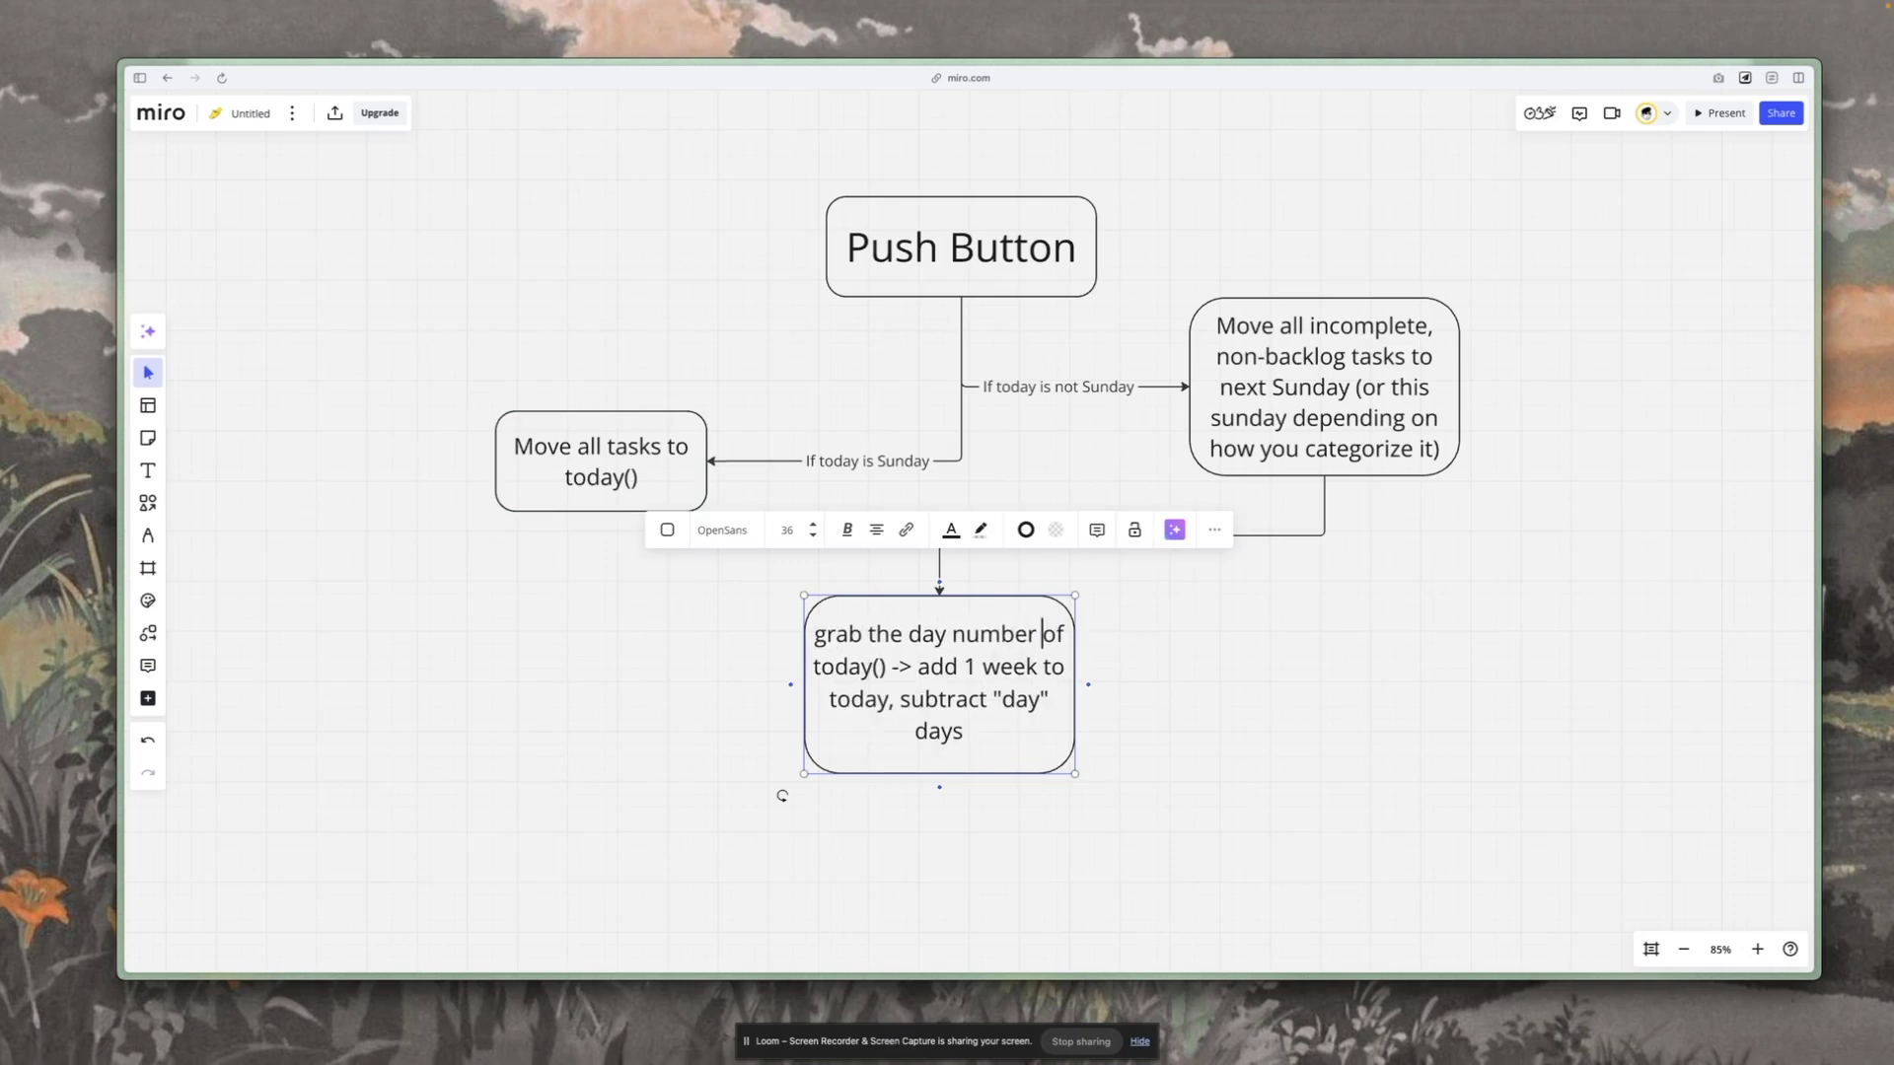
pyautogui.write('-6] of today() -> add 1')
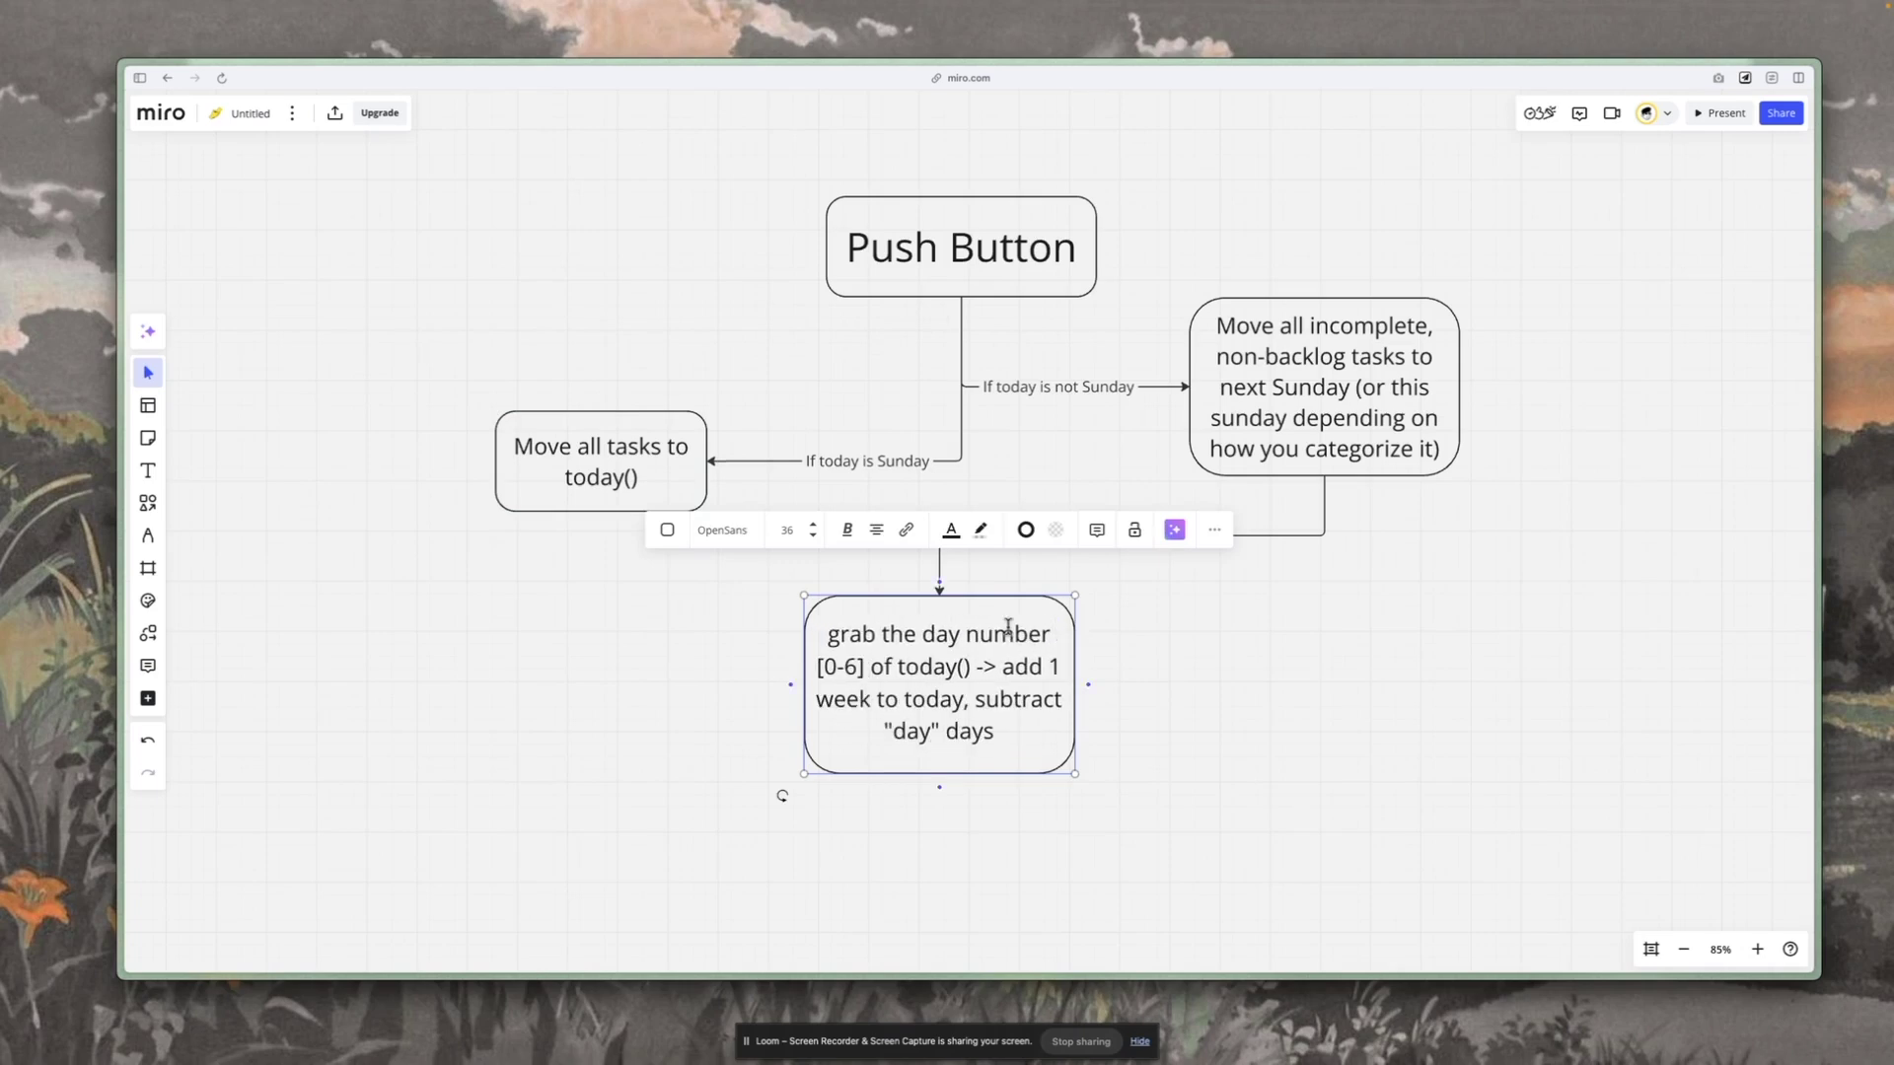
# Step: Start the Notion date formula with formatDate(today…)
pyautogui.click(782, 795)
pyautogui.click(858, 664)
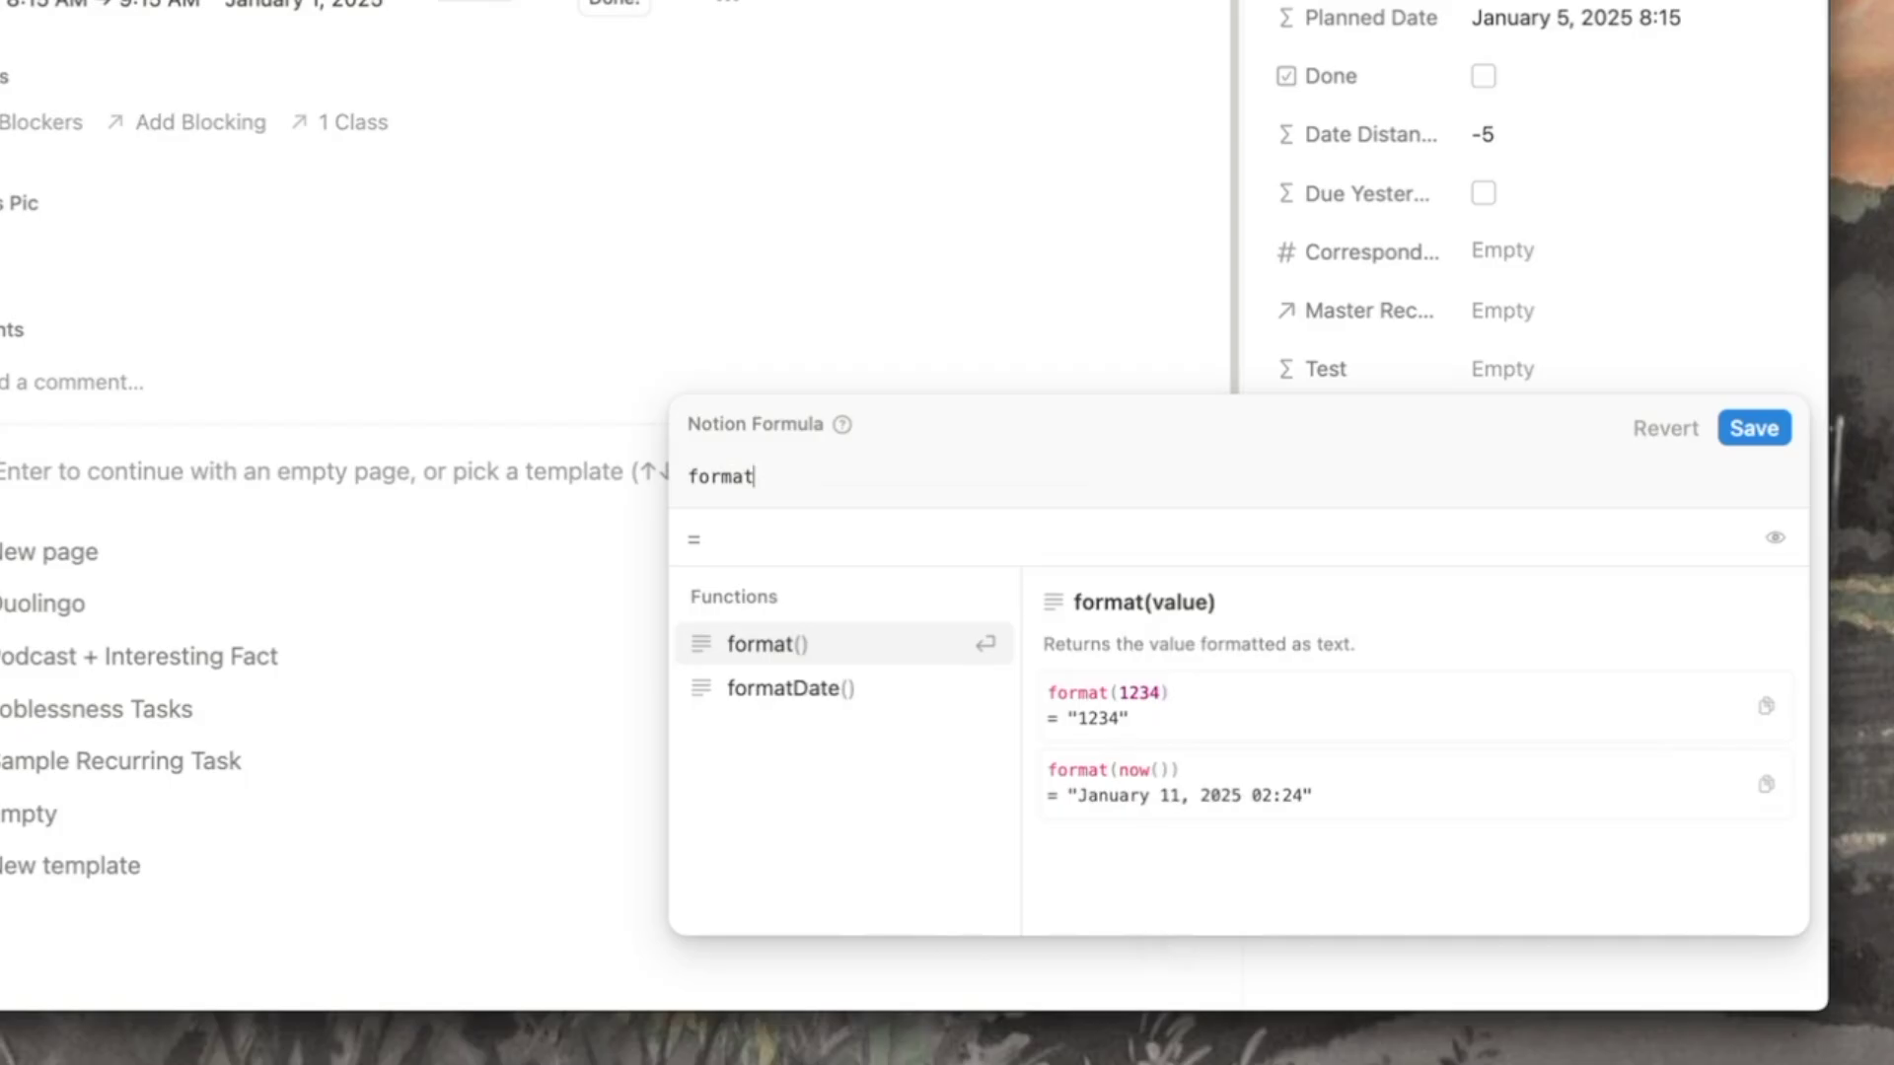
pyautogui.write('Date(,tod')
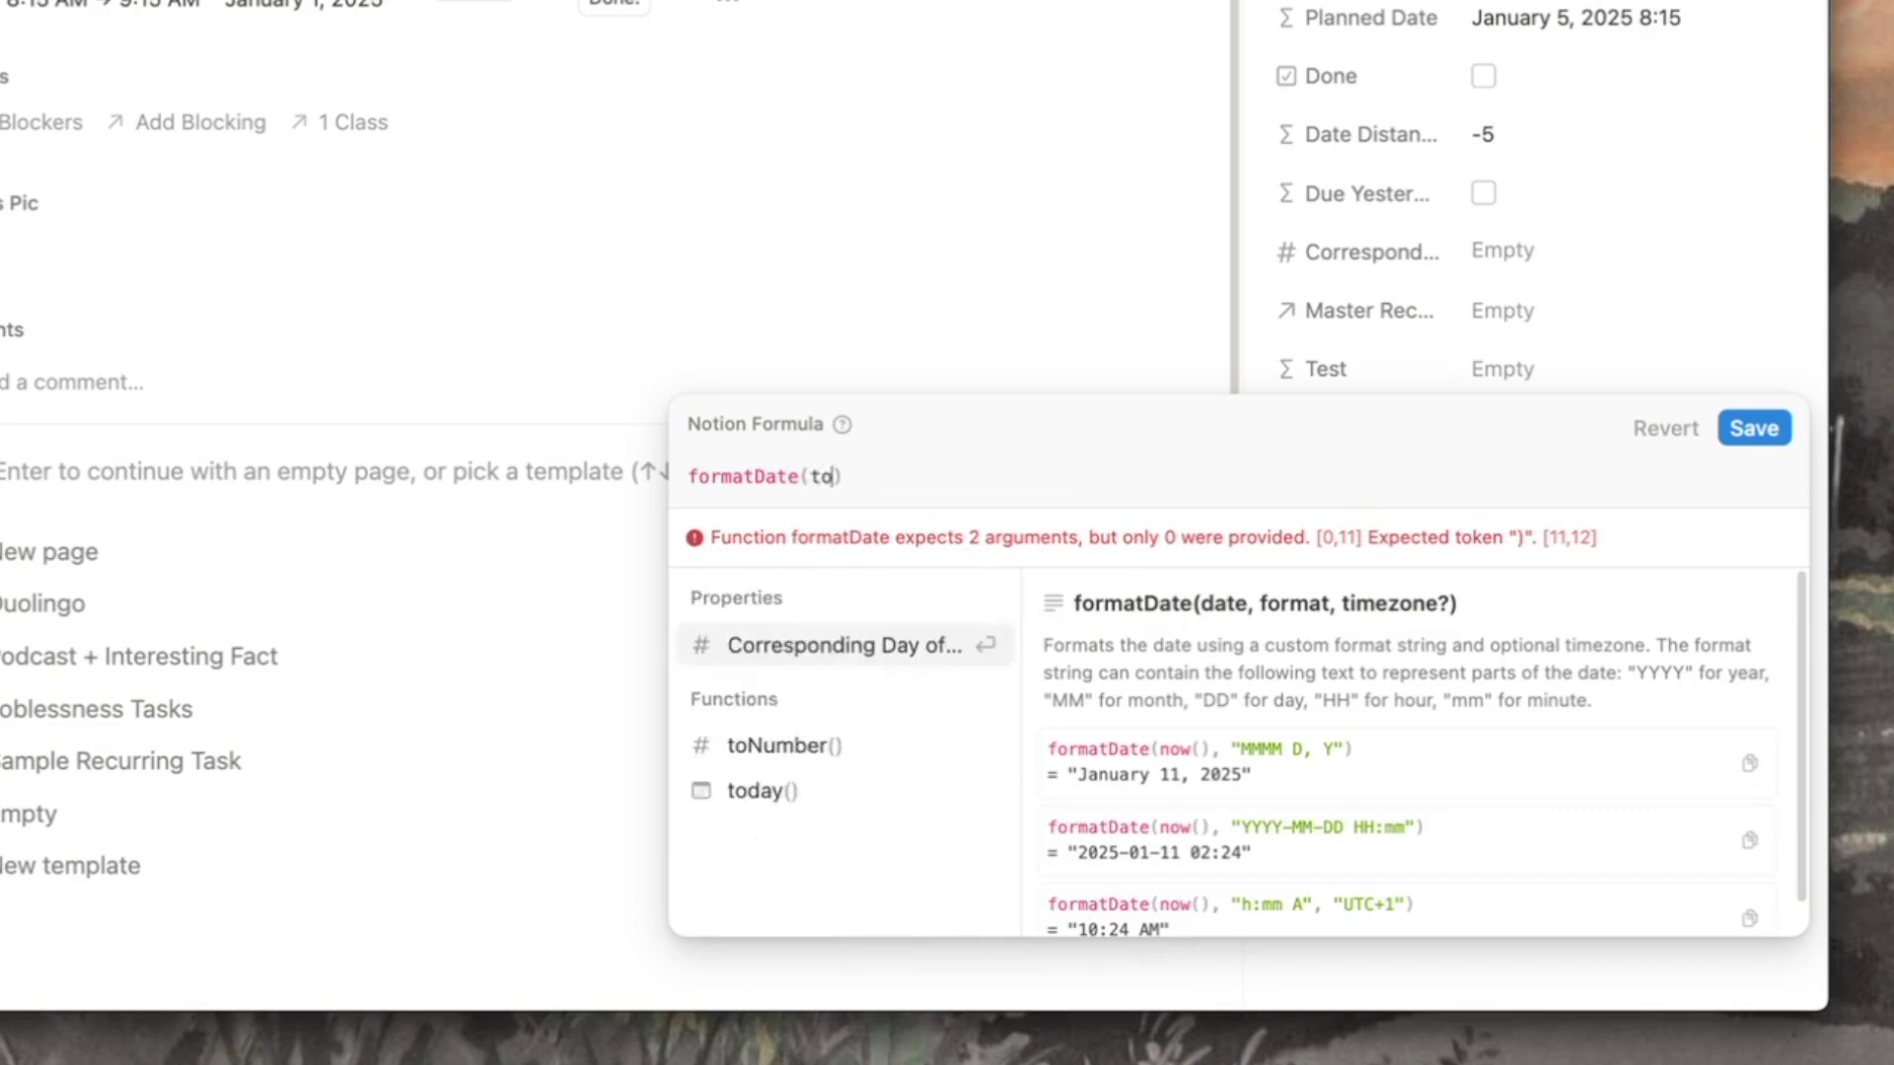
# Step: Complete formatDate(today(), "d") and check that it returns weekday number 6
pyautogui.press('Down')
pyautogui.press('Down')
pyautogui.press('Return')
pyautogui.write(',')
pyautogui.write('"DD"')
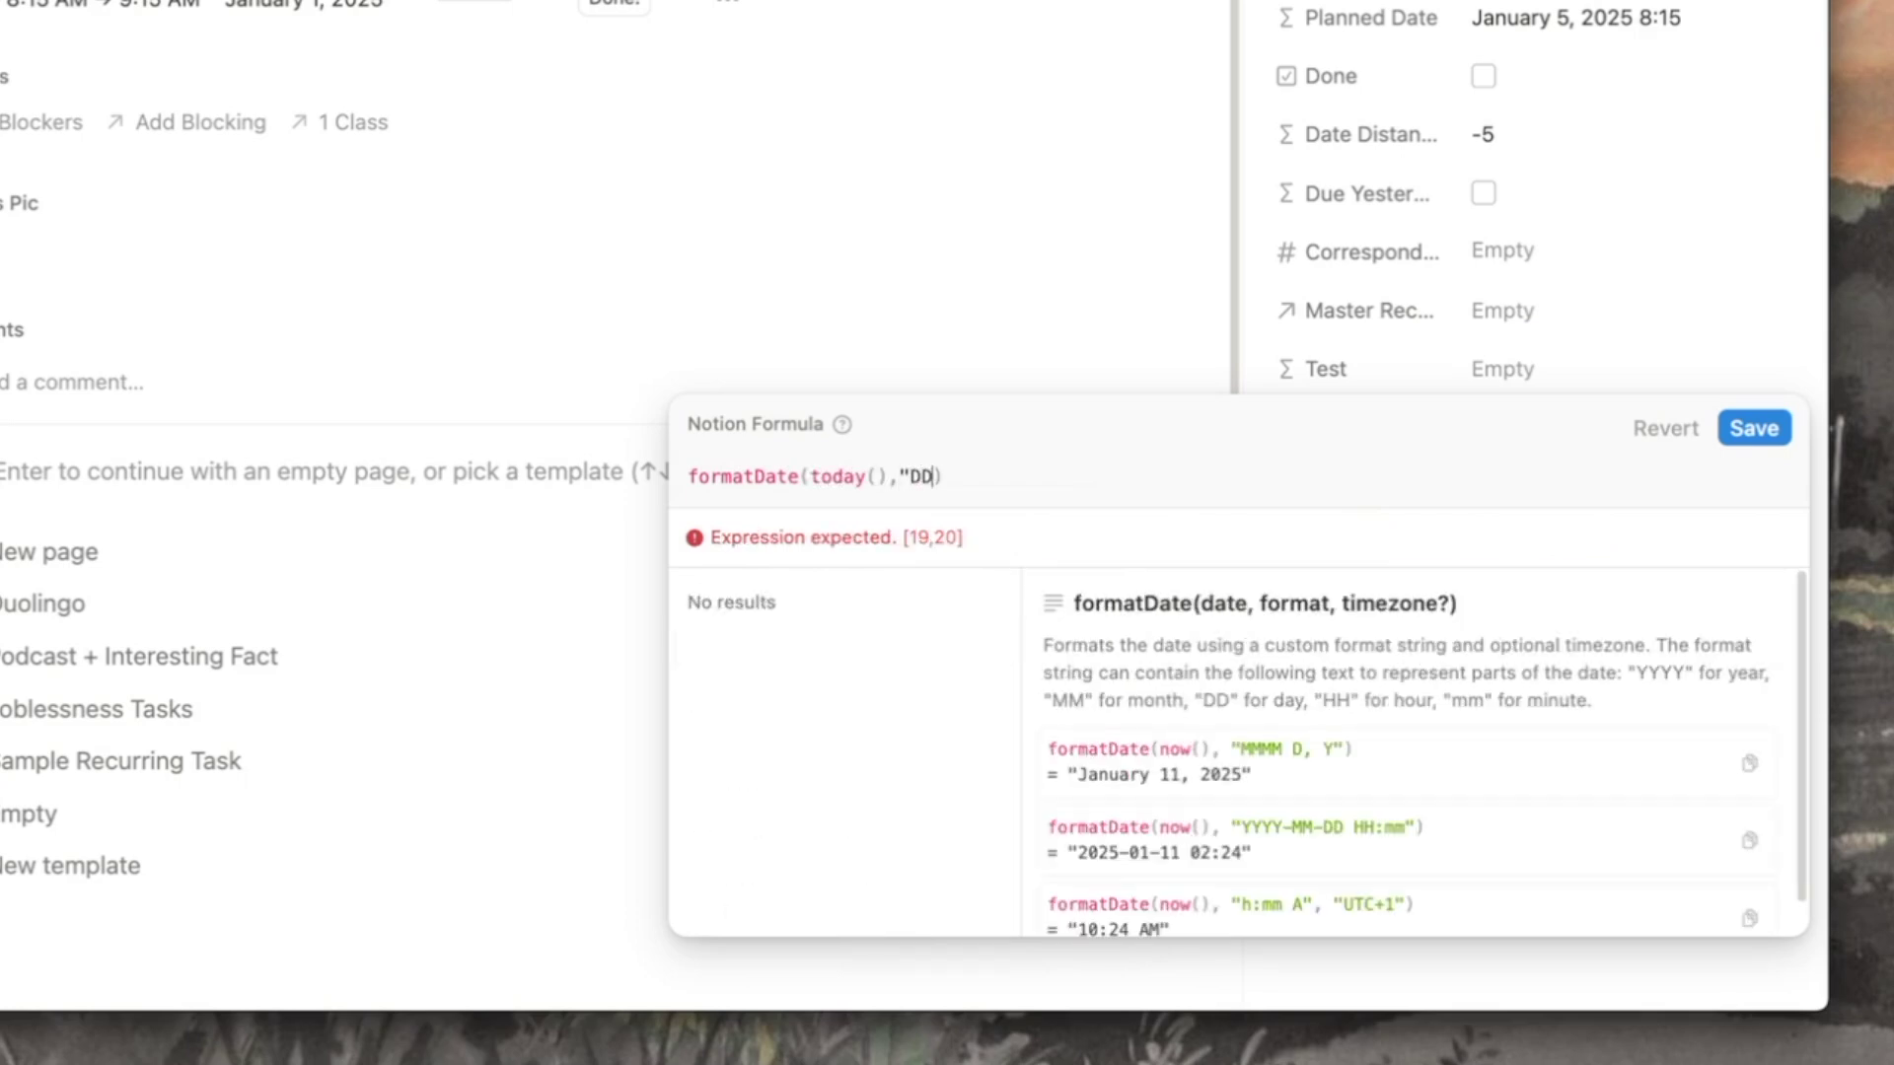
pyautogui.press('BackSpace')
pyautogui.press('BackSpace')
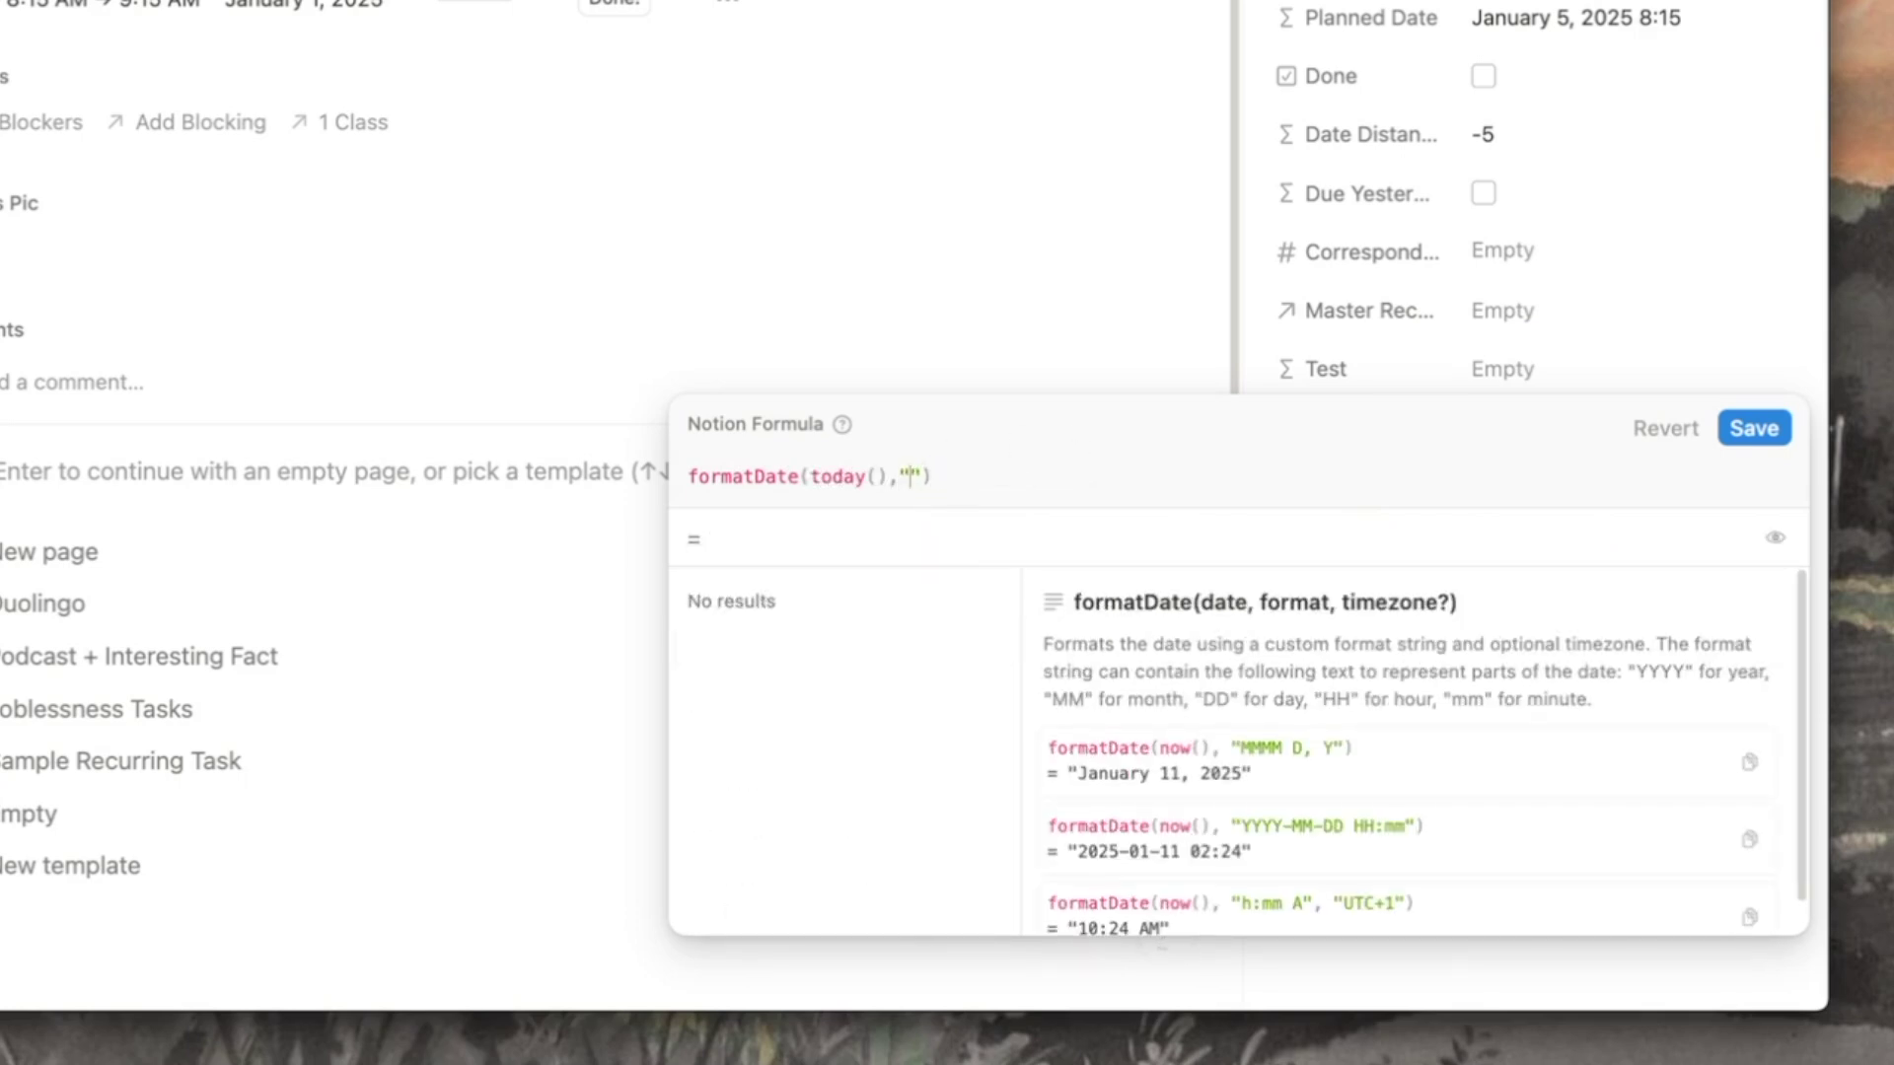
pyautogui.write('d')
pyautogui.click(689, 477)
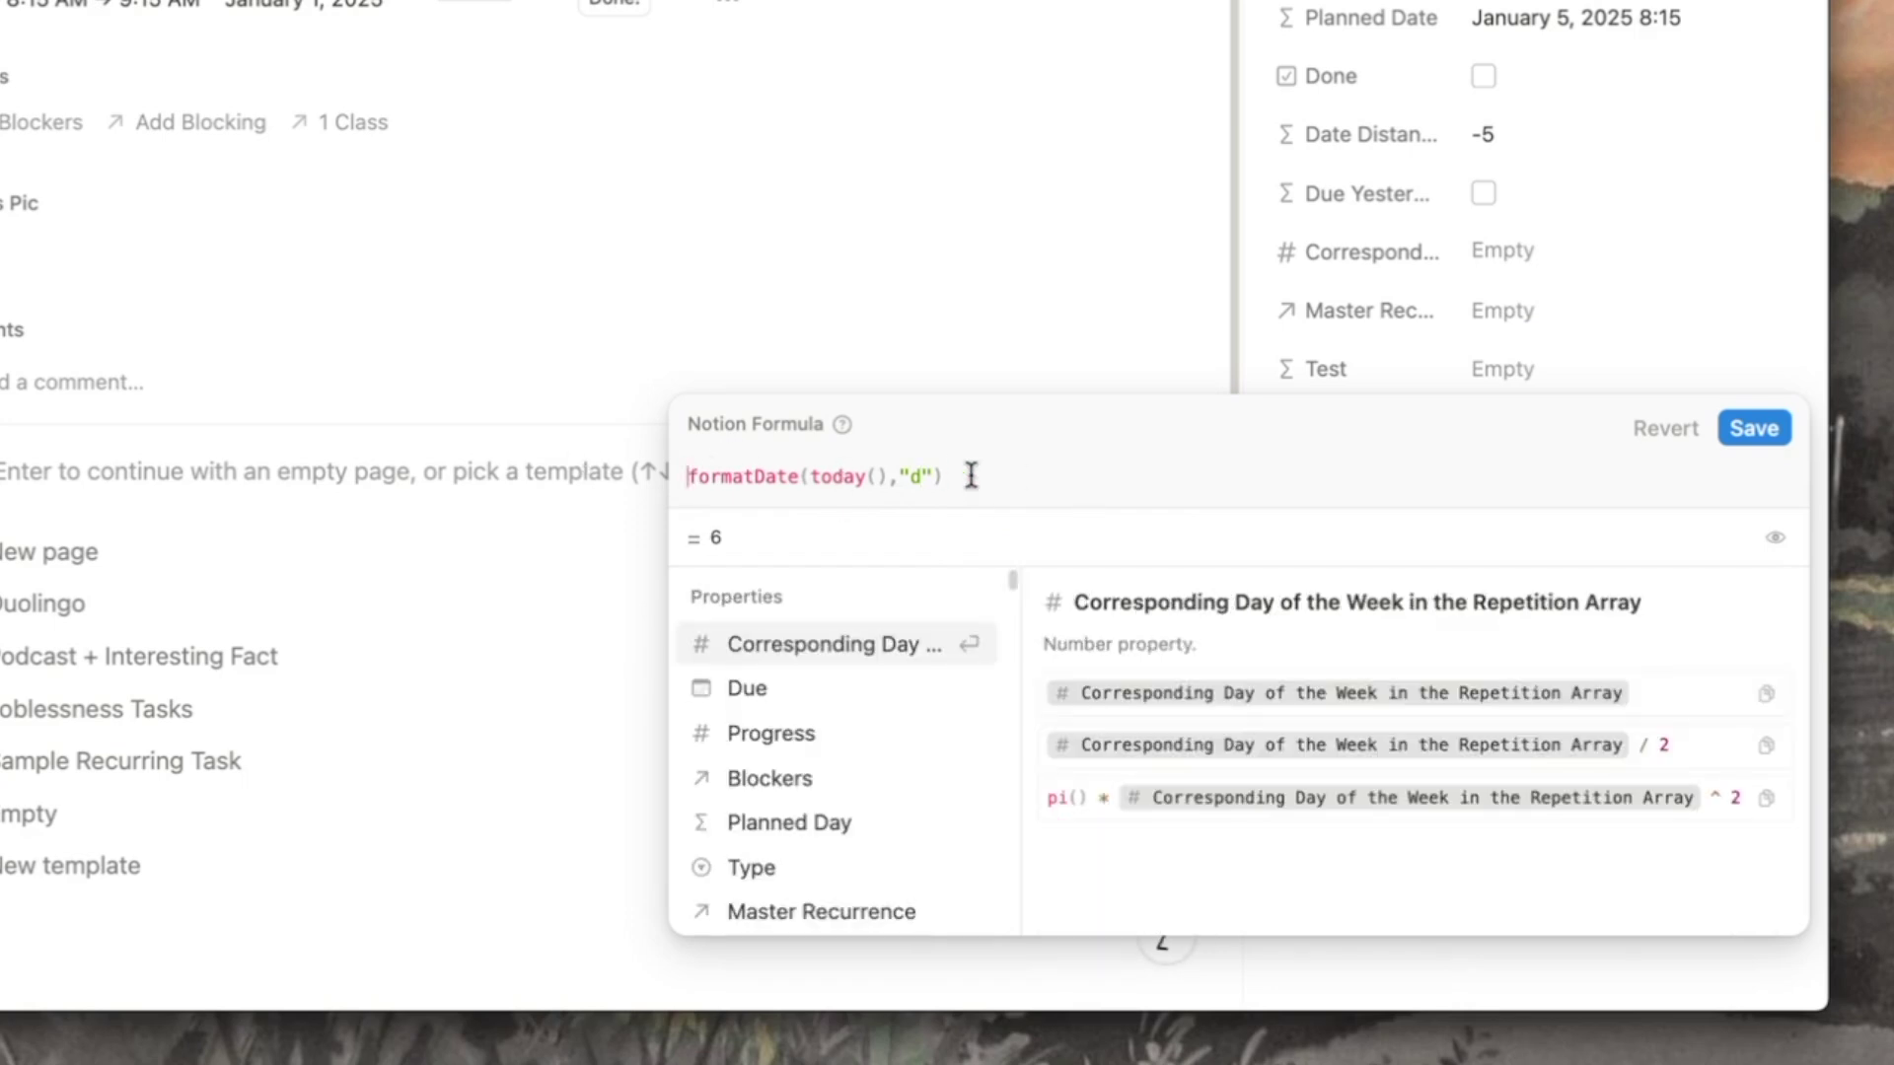
pyautogui.click(918, 476)
pyautogui.write('d')
# Step: Replace the formula with lets(DAY, formatDate(today(),"d"), DAY)
pyautogui.press('super+a')
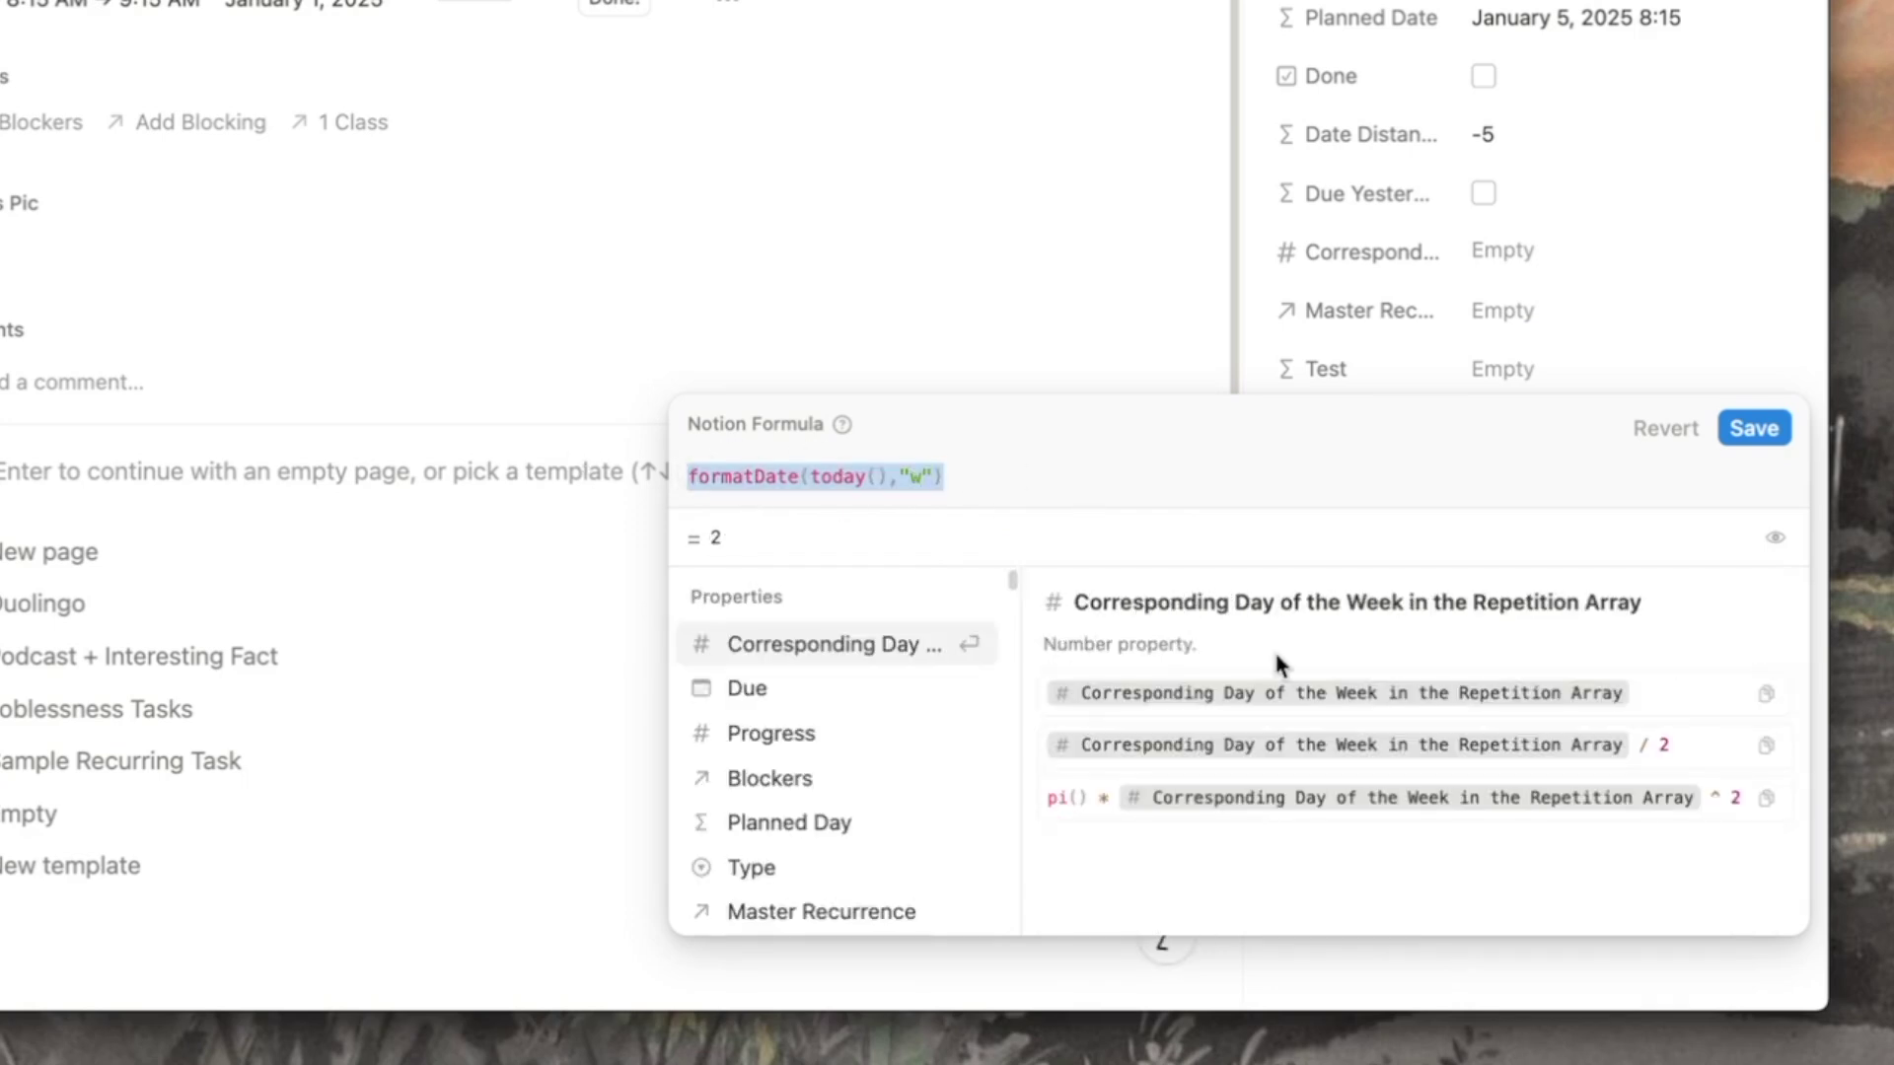
pyautogui.write('lets(DAY, forma')
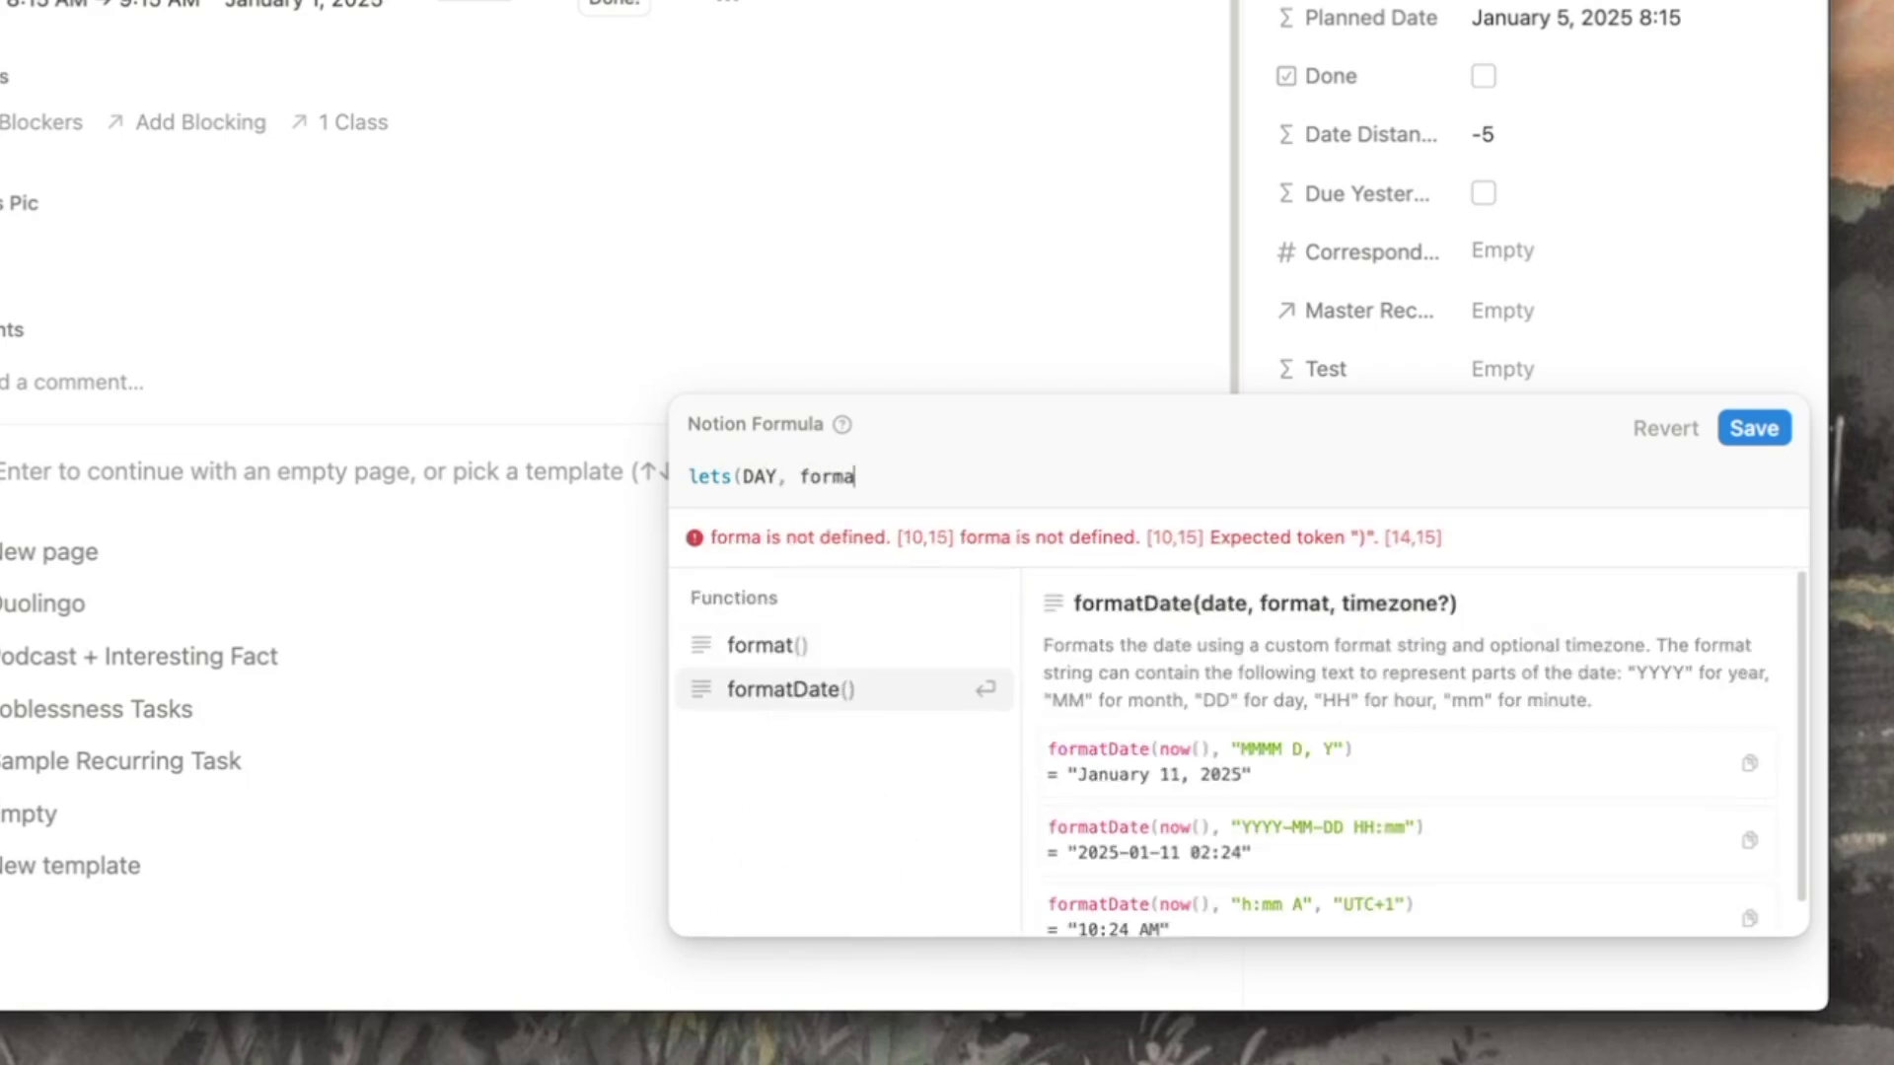
pyautogui.press('Return')
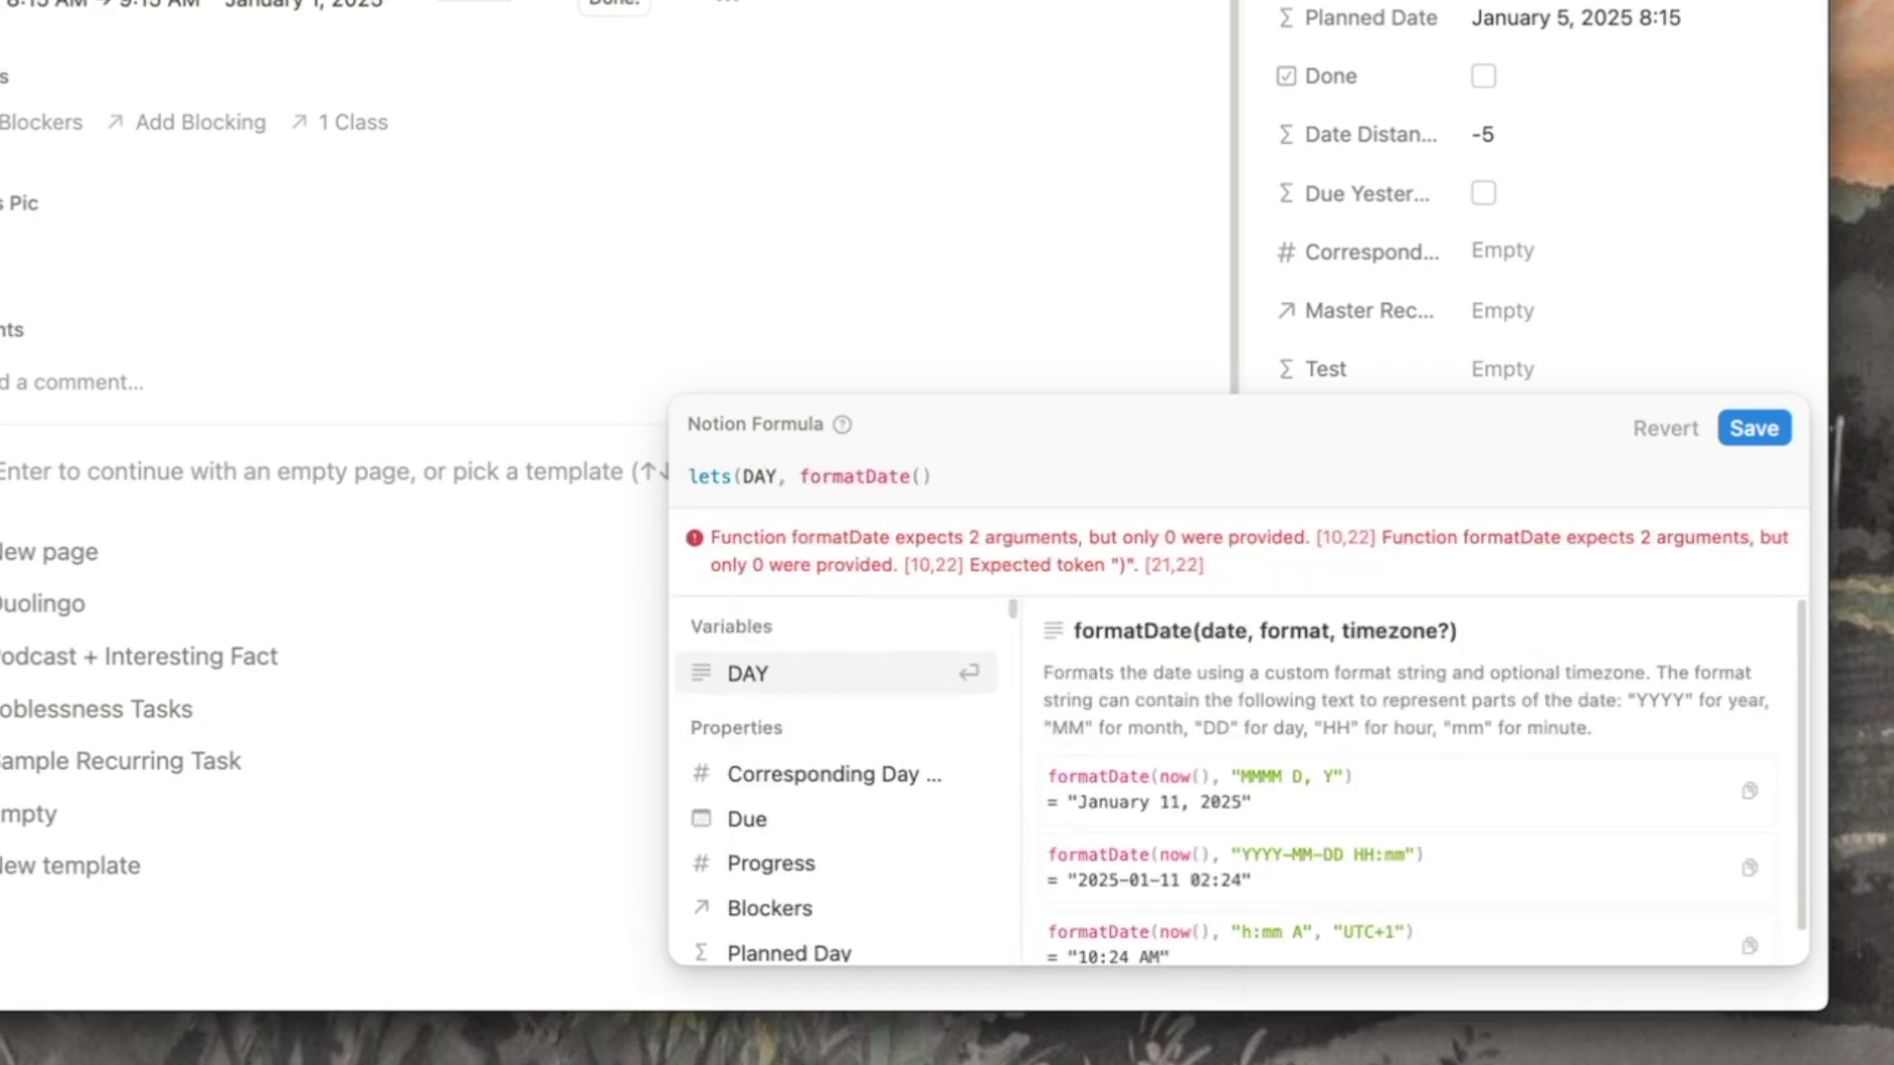
pyautogui.write('today(),"d")')
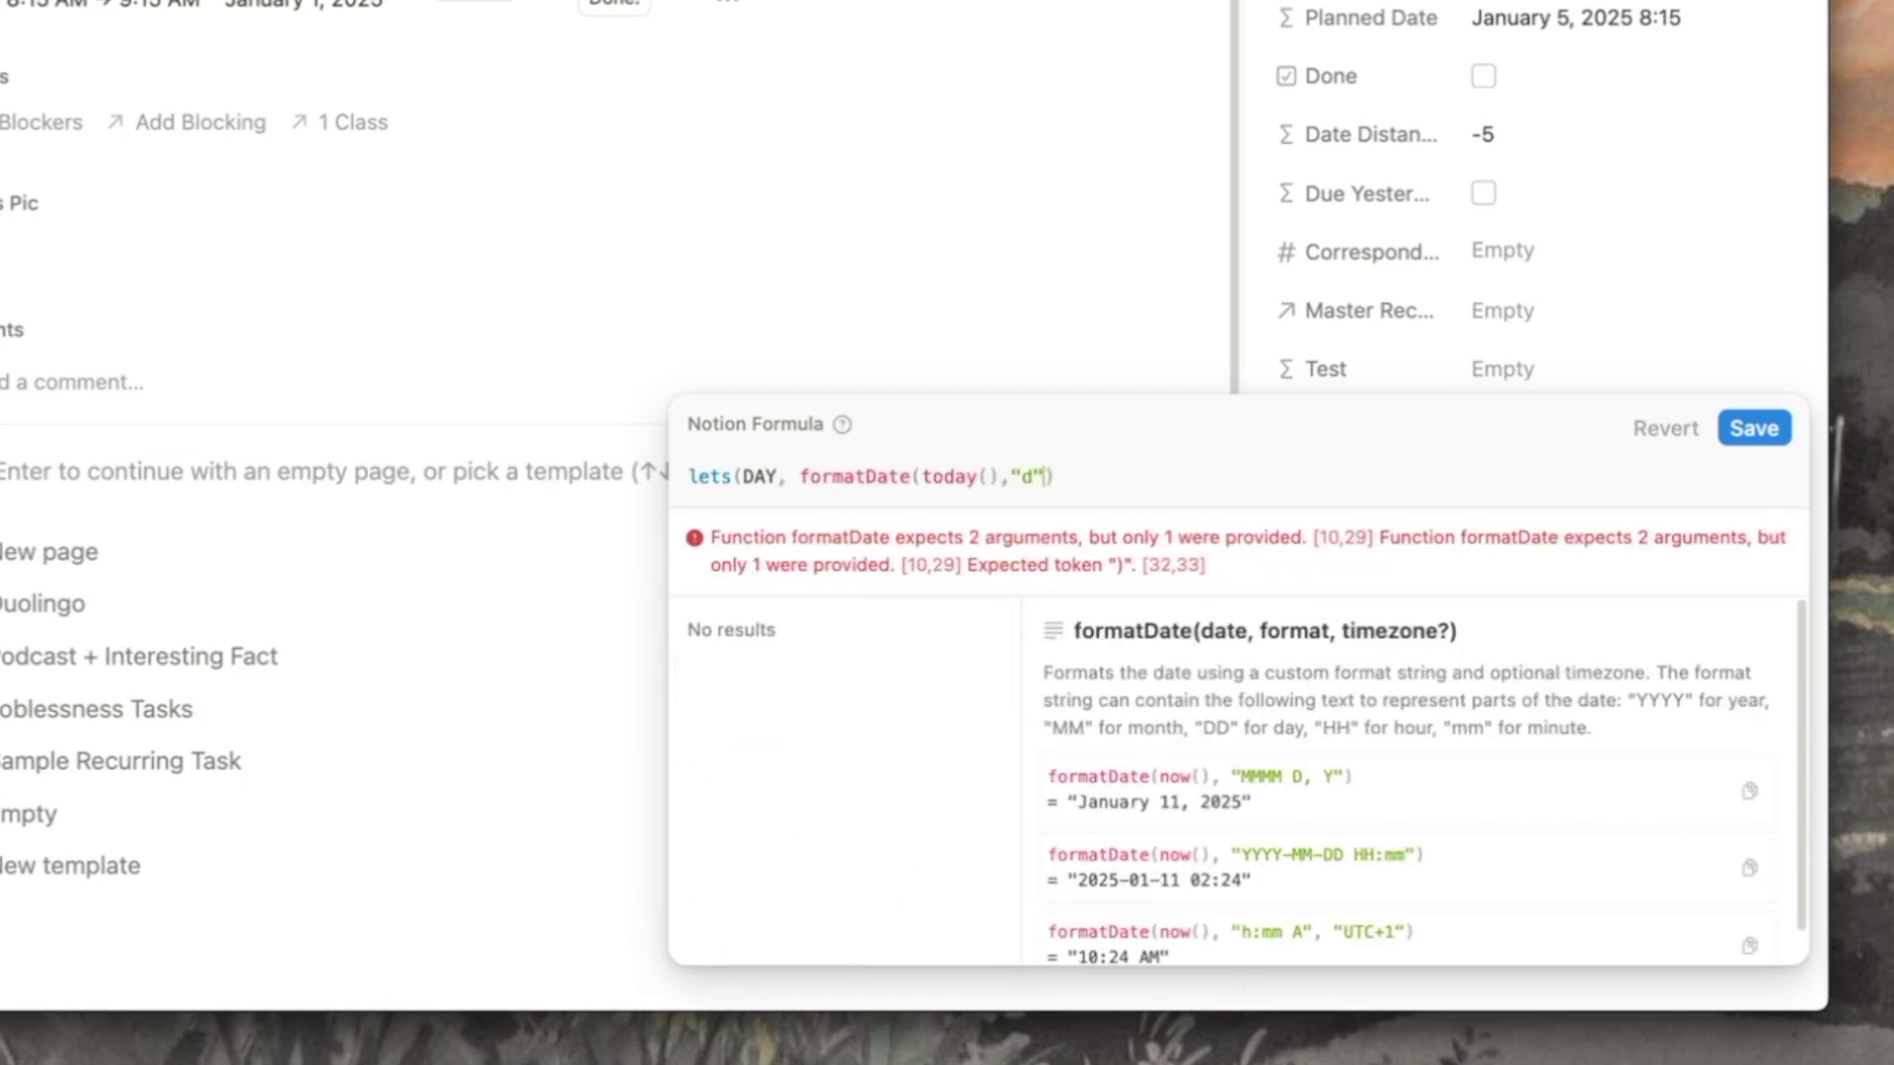
pyautogui.write(',   DAY   )')
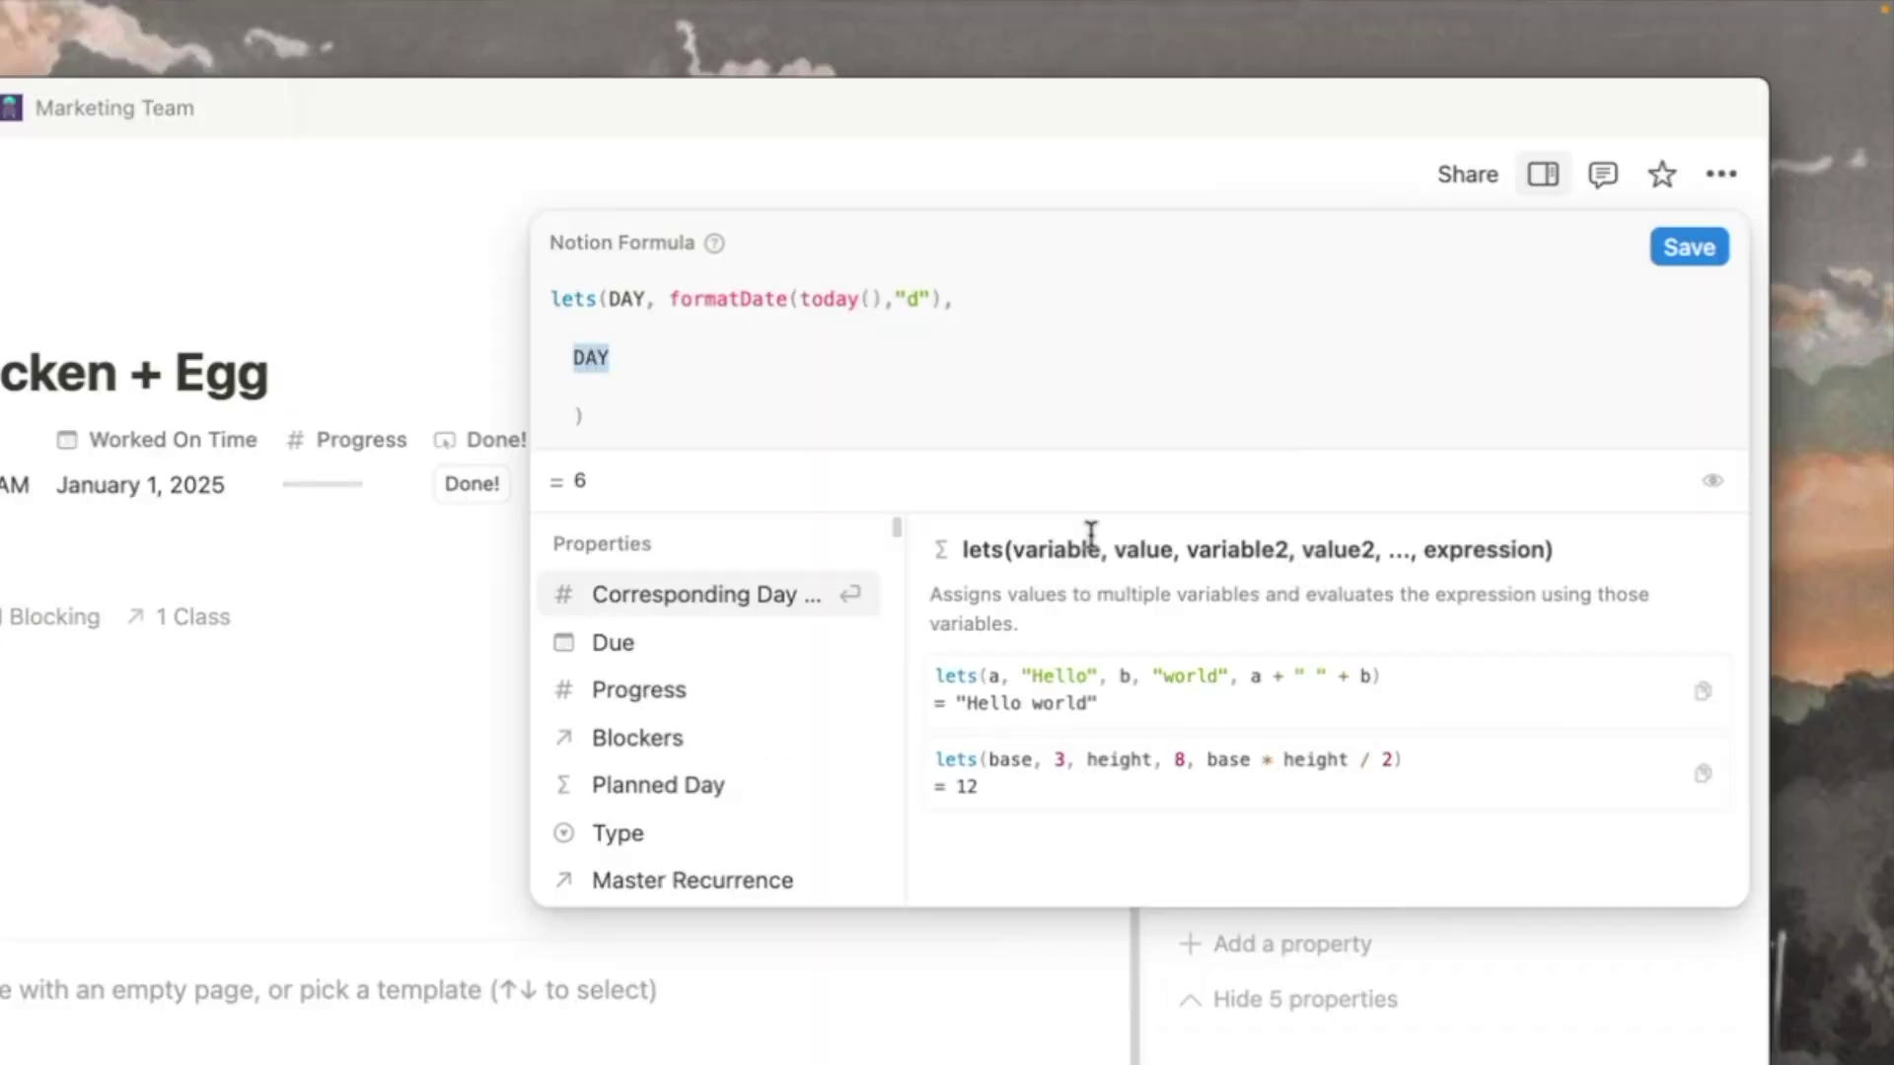
# Step: Add if(DAY == 0, today(), dateSubtract(dateAdd(today(), 1, "week"), DAY, "days"))
pyautogui.write('if(DAY == 0,')
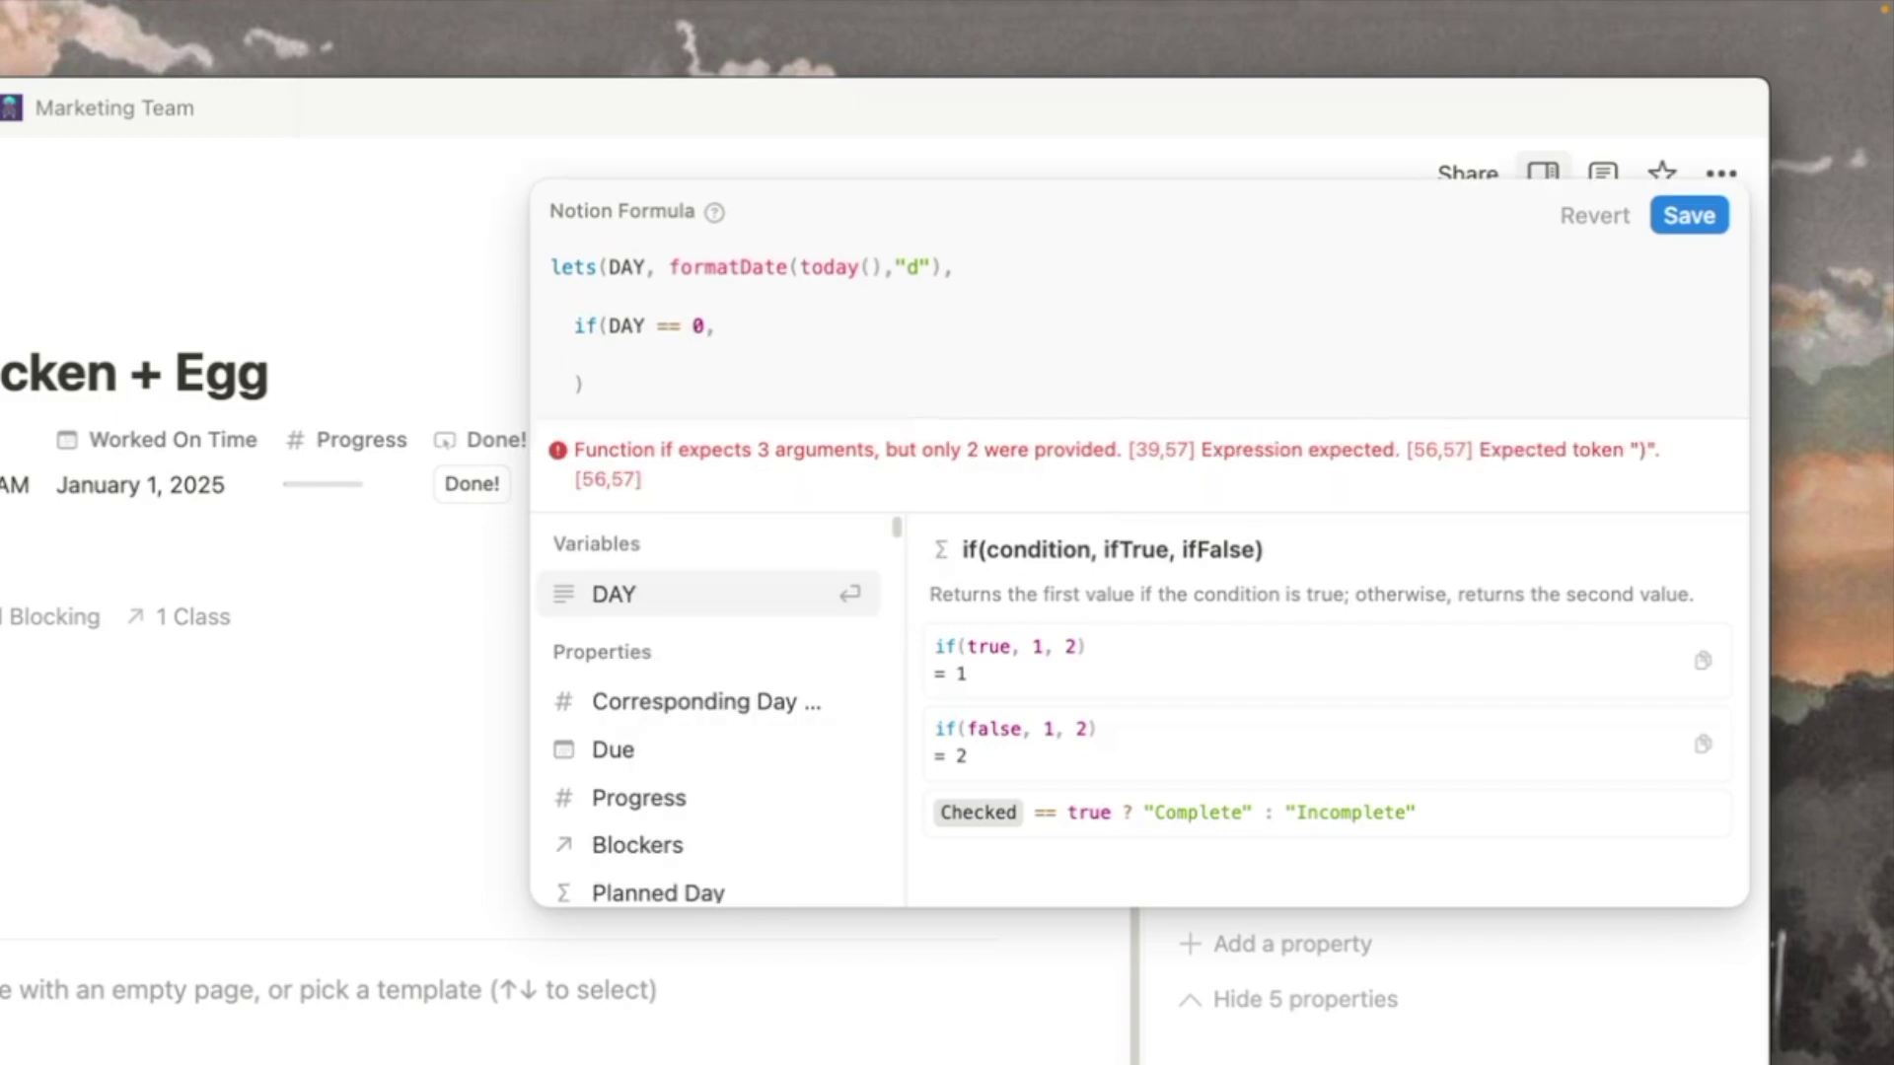
pyautogui.write(' today(),')
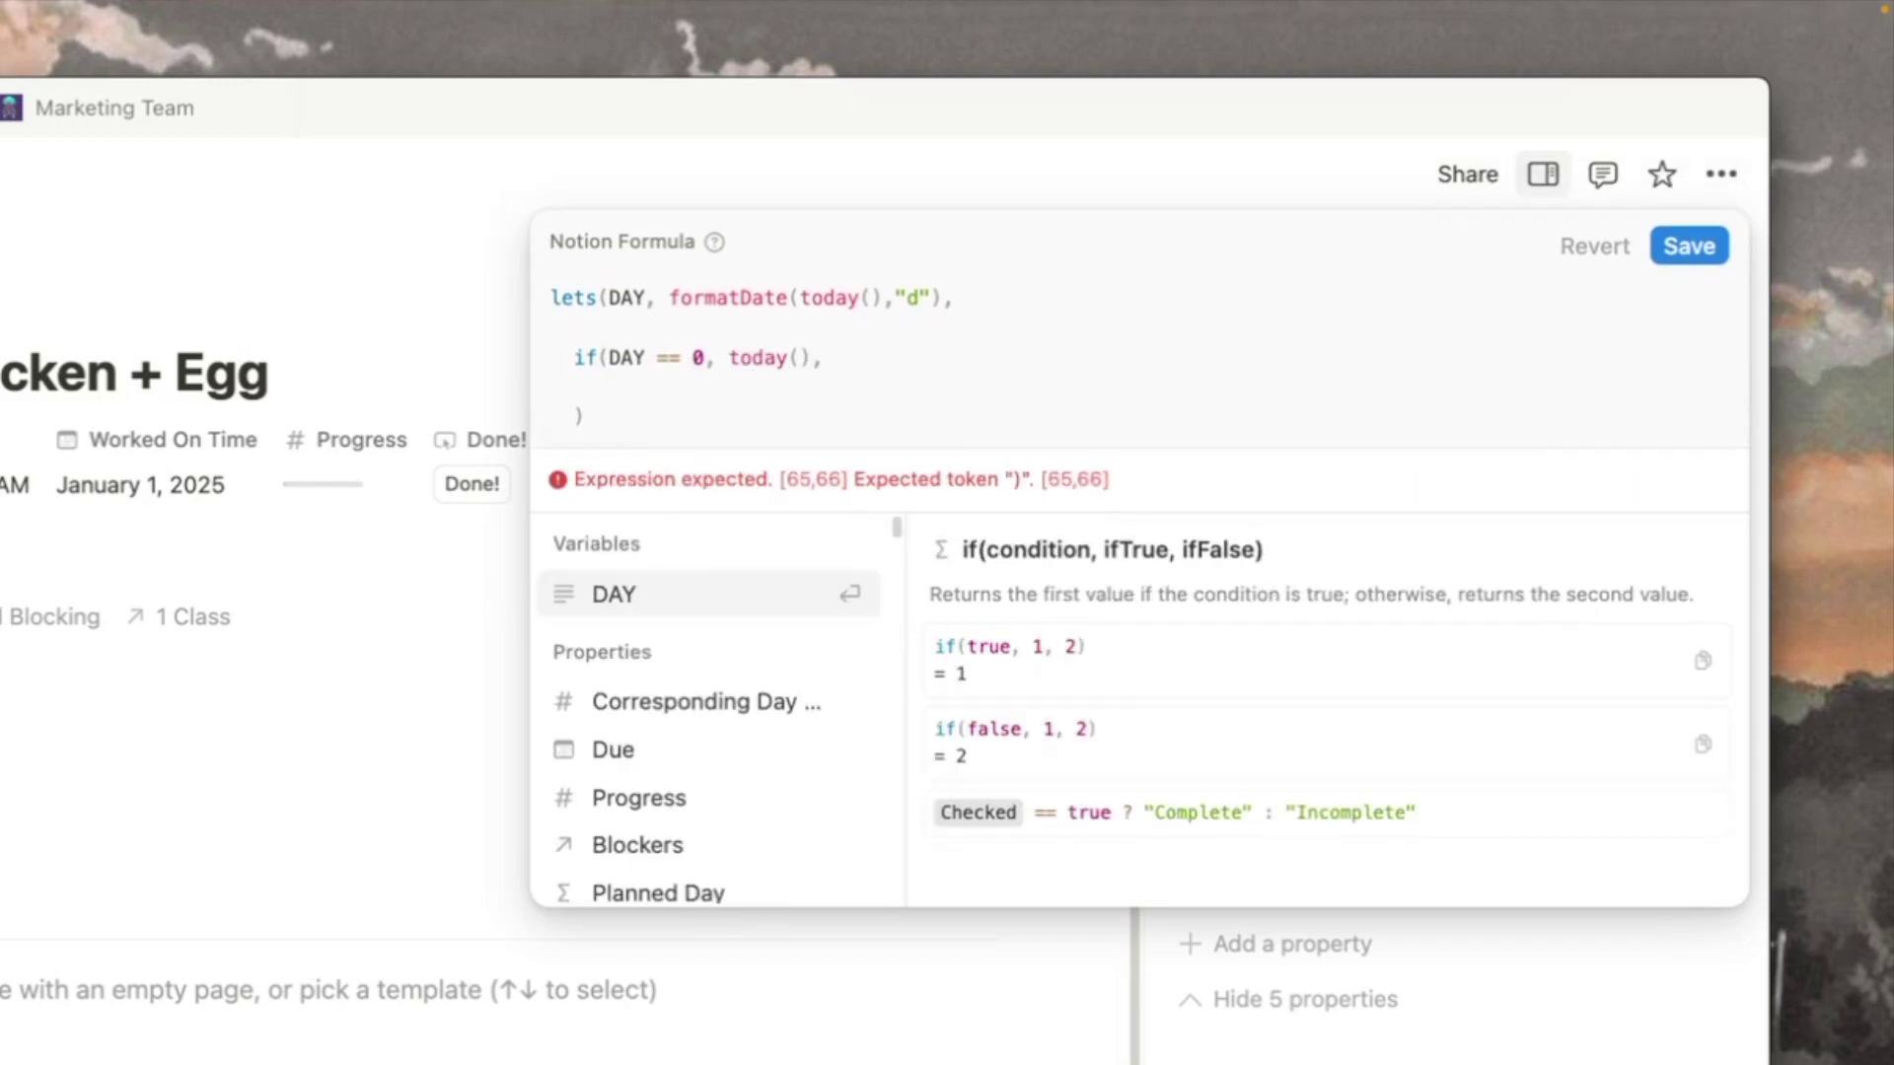
pyautogui.write(' datoday()')
pyautogui.click(836, 357)
pyautogui.write('da')
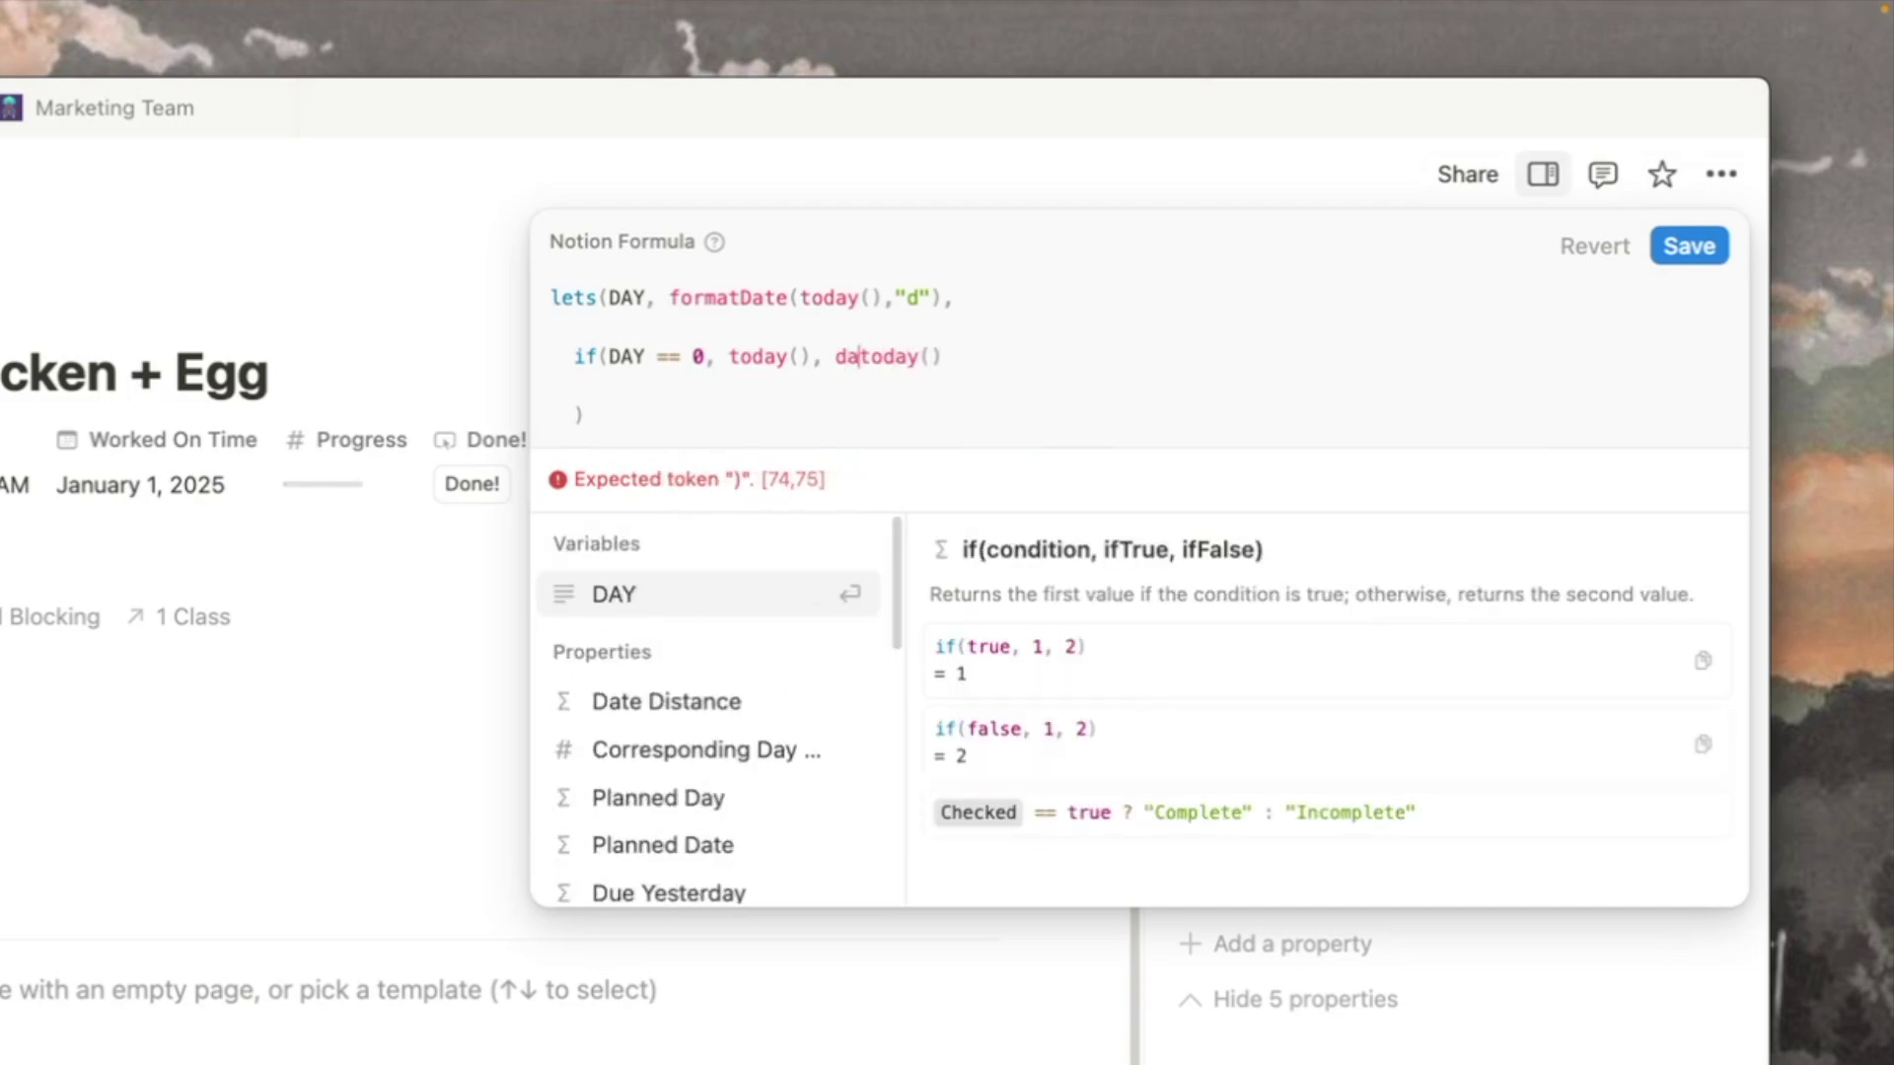
pyautogui.write('teAdd(')
pyautogui.click(1014, 356)
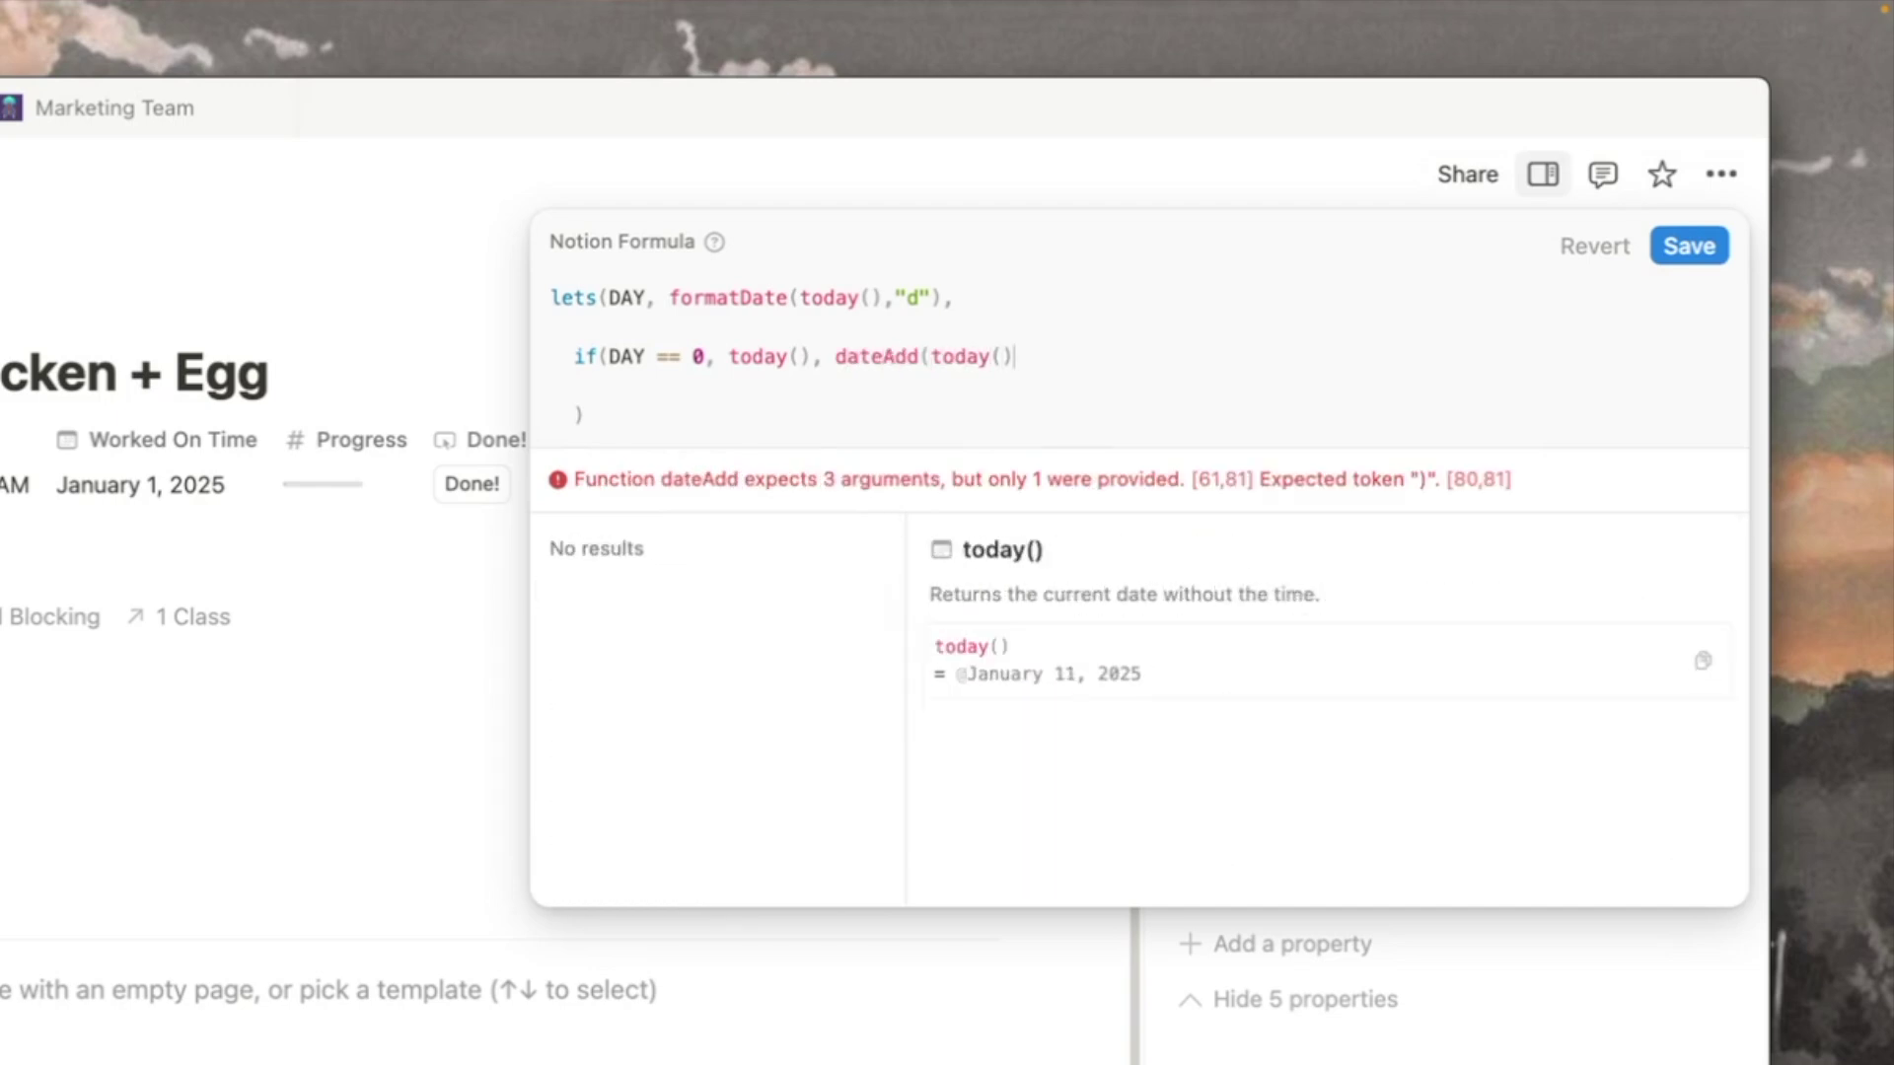
pyautogui.write(', 1, "week')
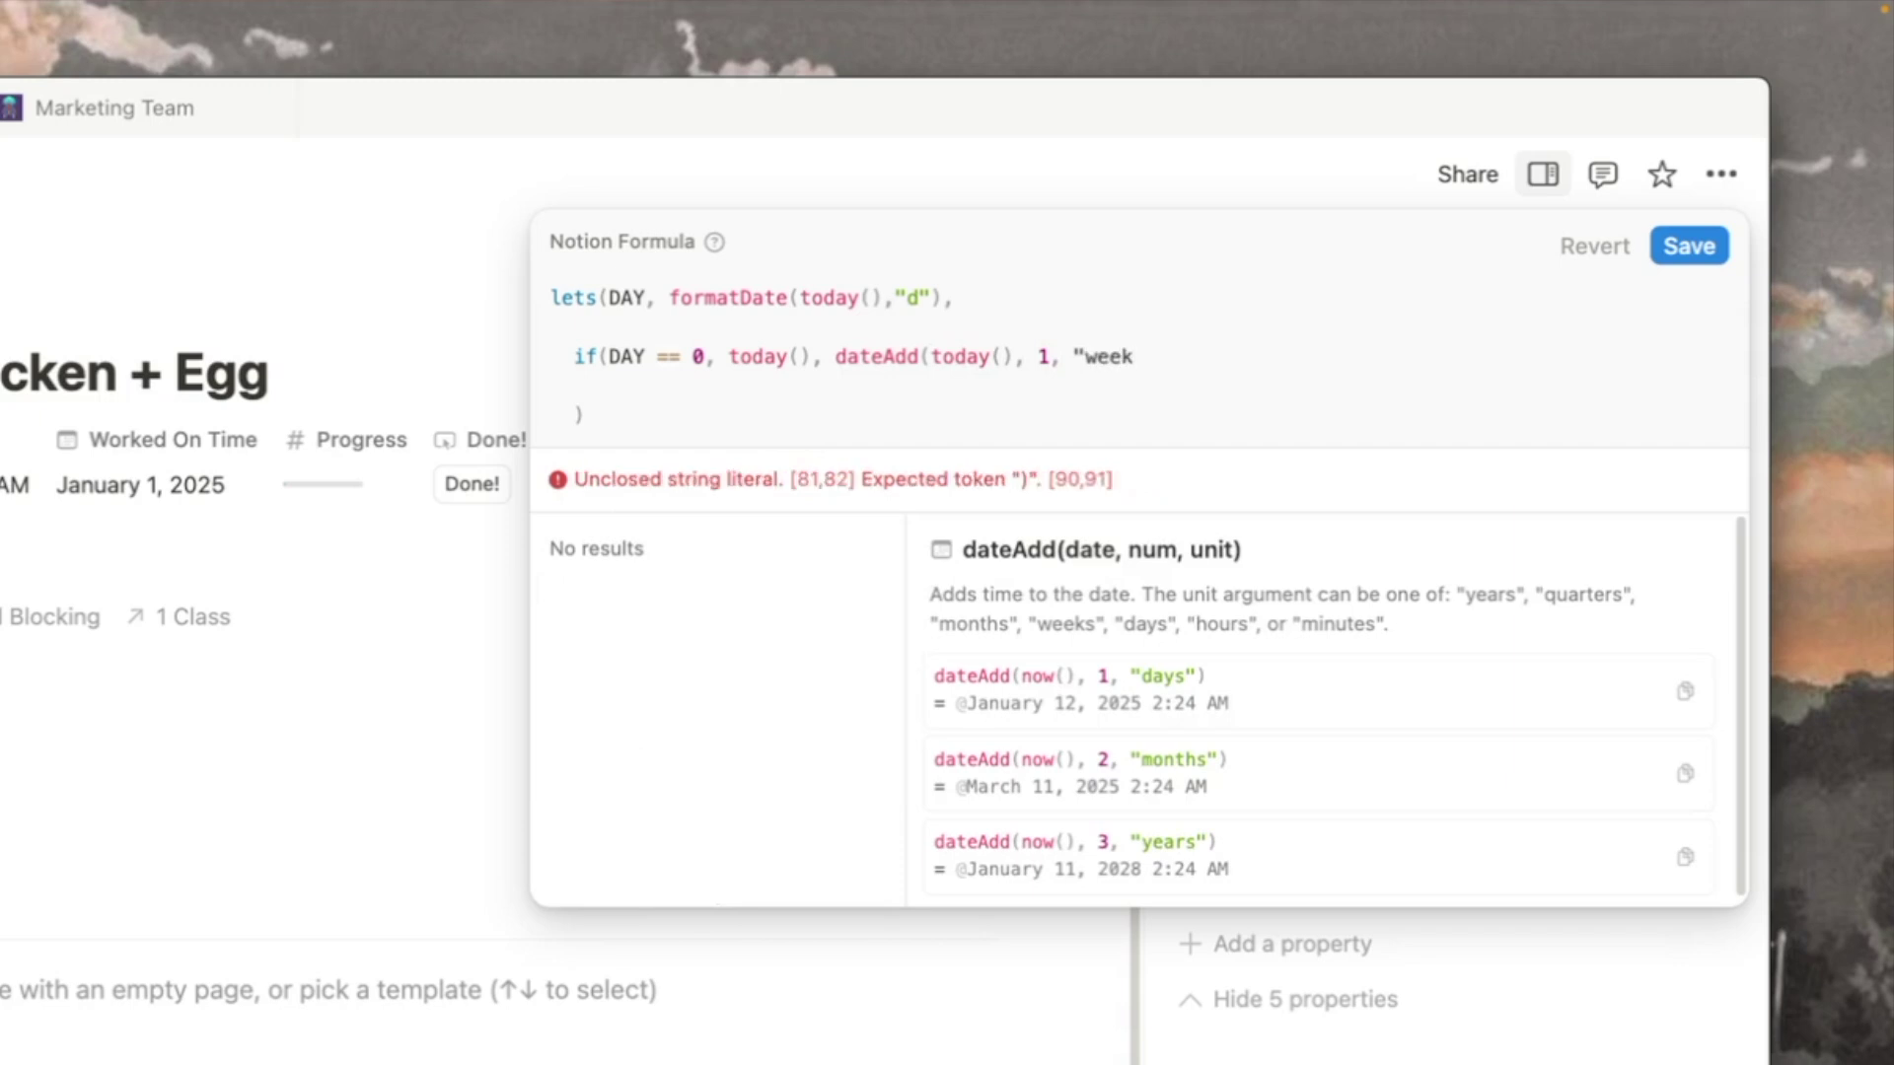
pyautogui.write('")')
pyautogui.click(824, 357)
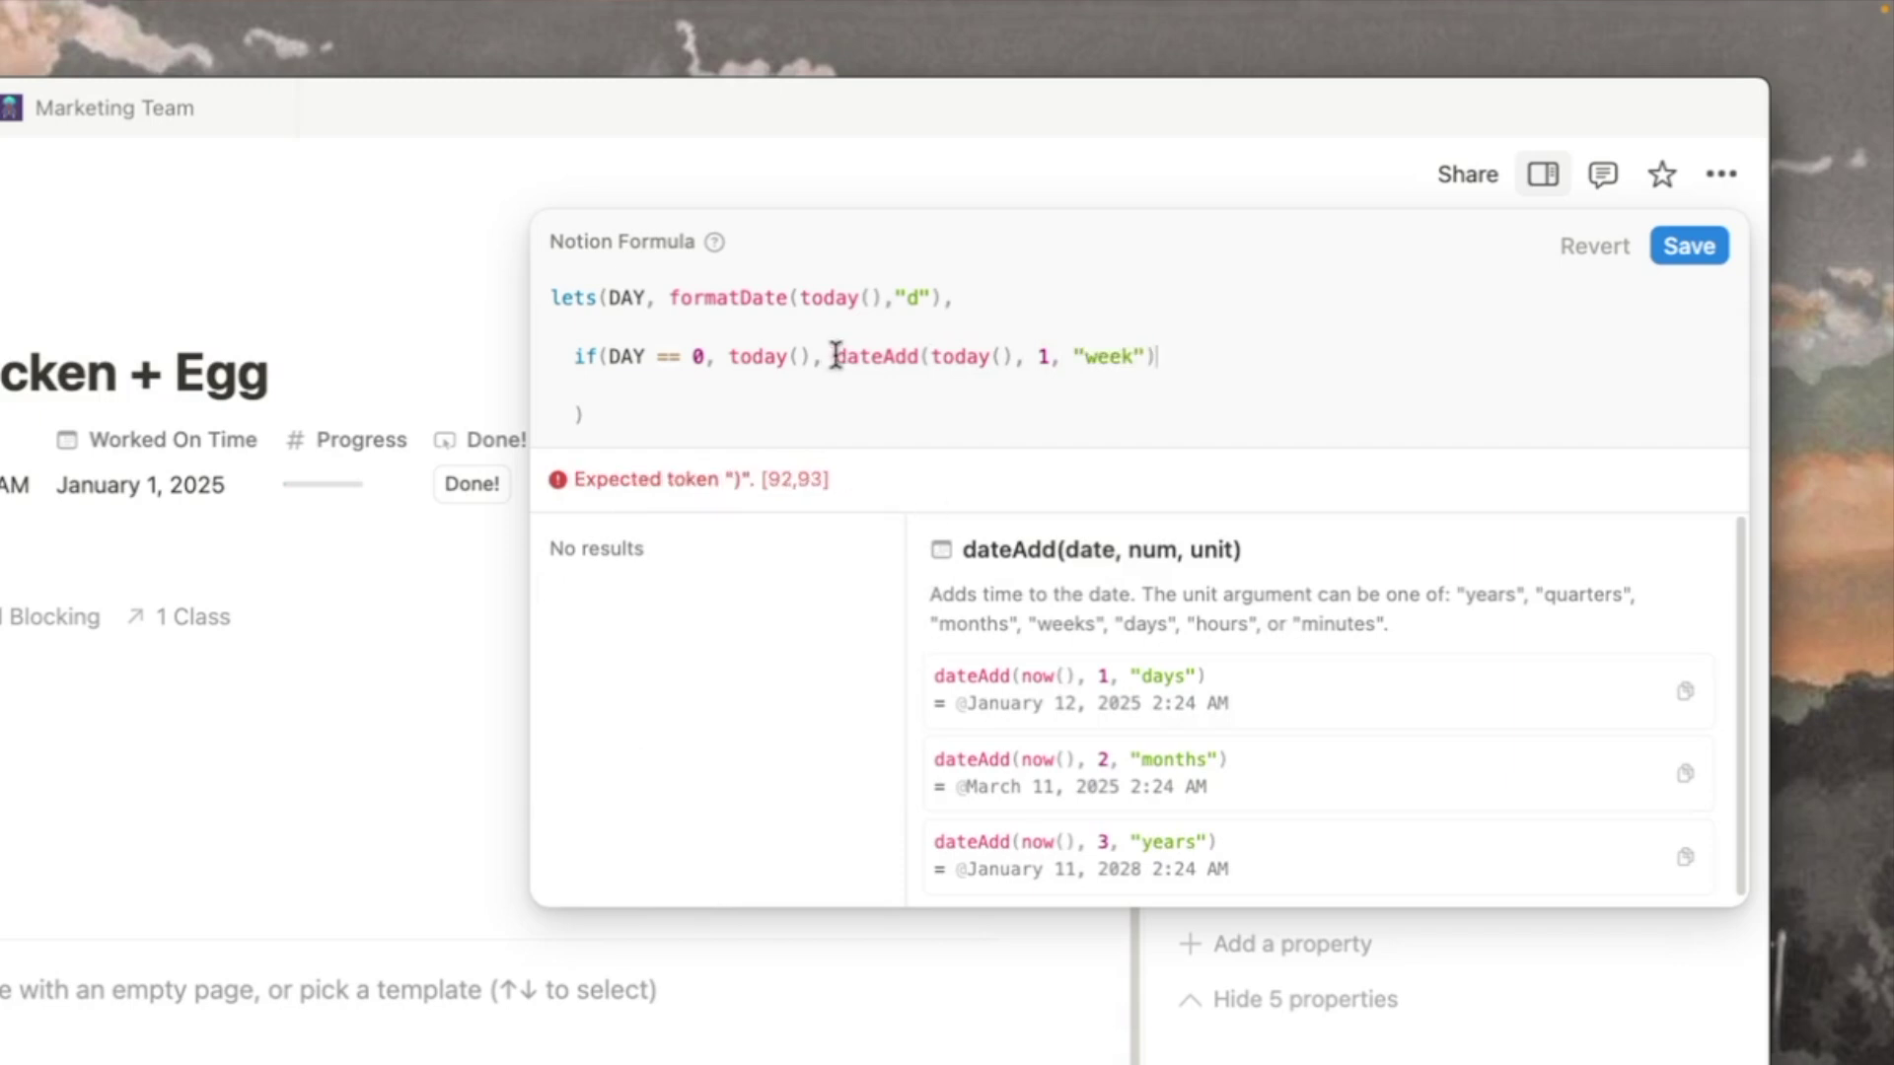
pyautogui.write('dateSubtract(')
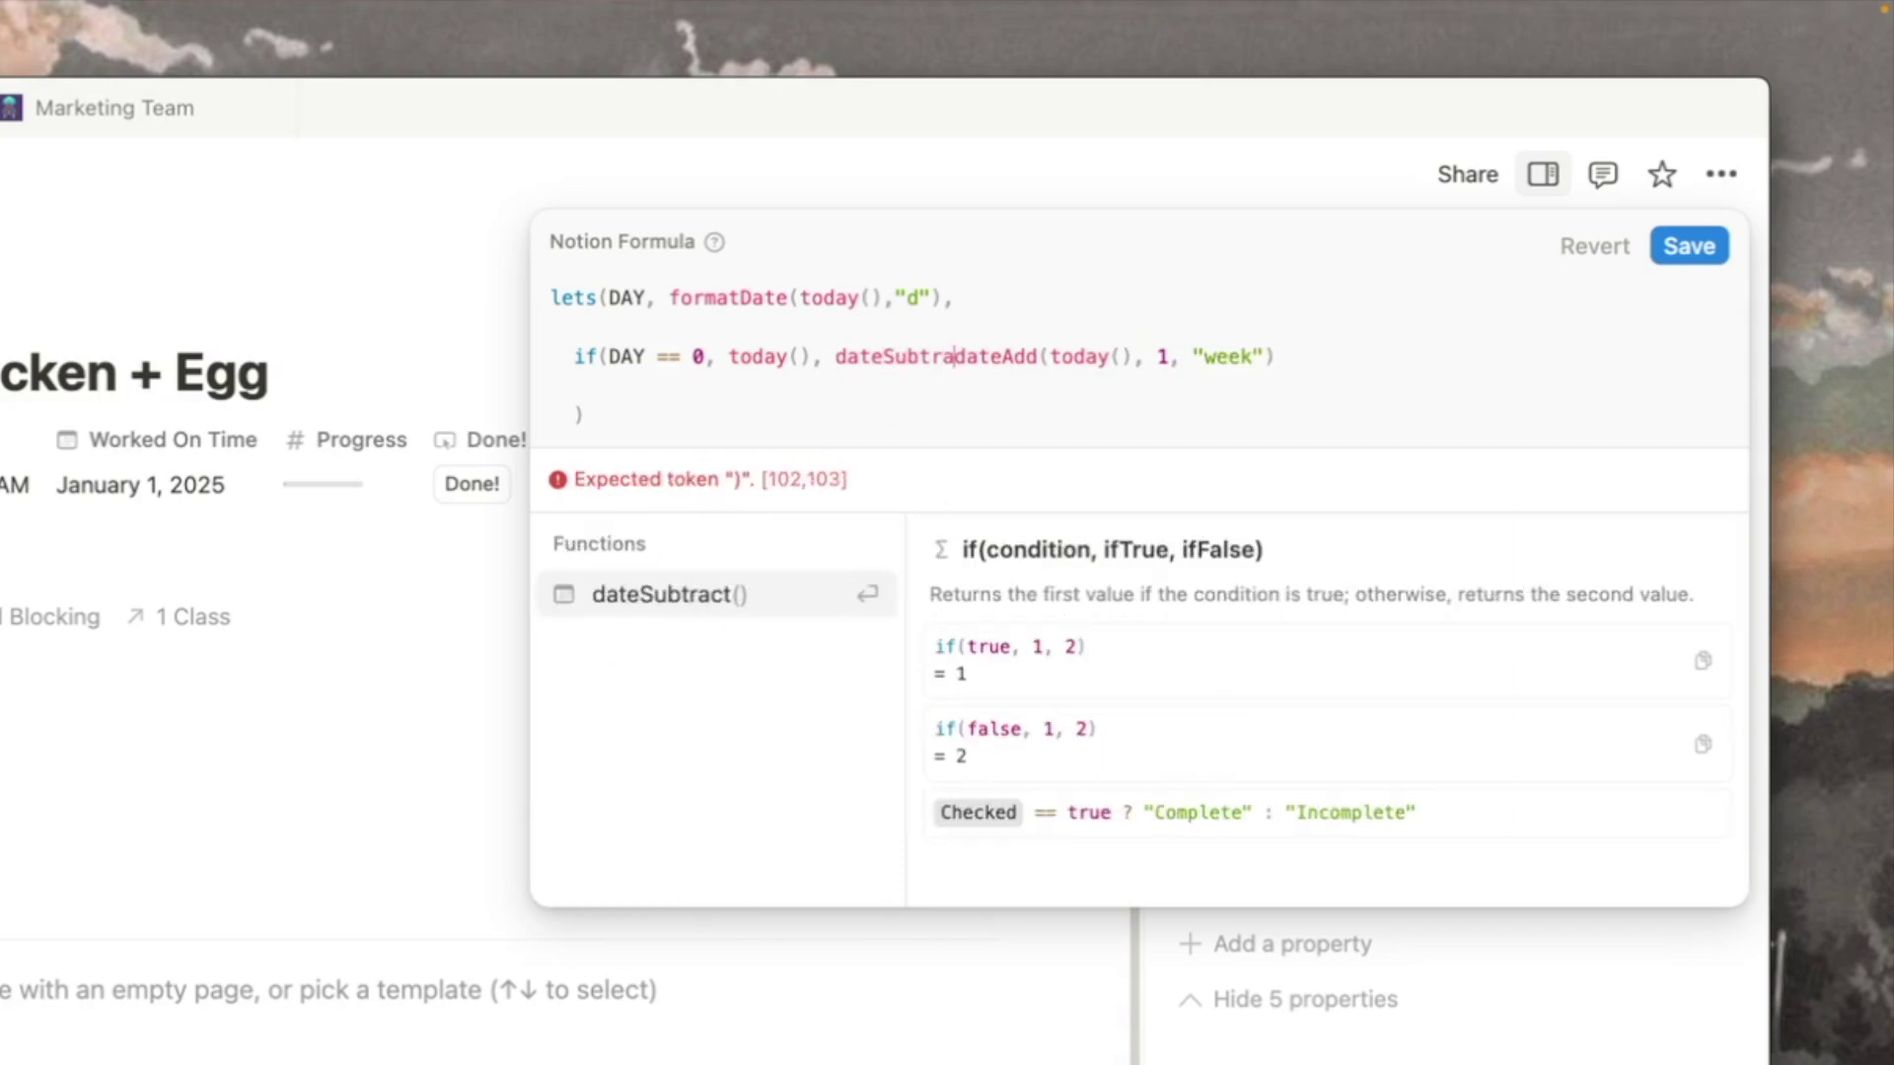
pyautogui.click(1416, 356)
pyautogui.write(', ')
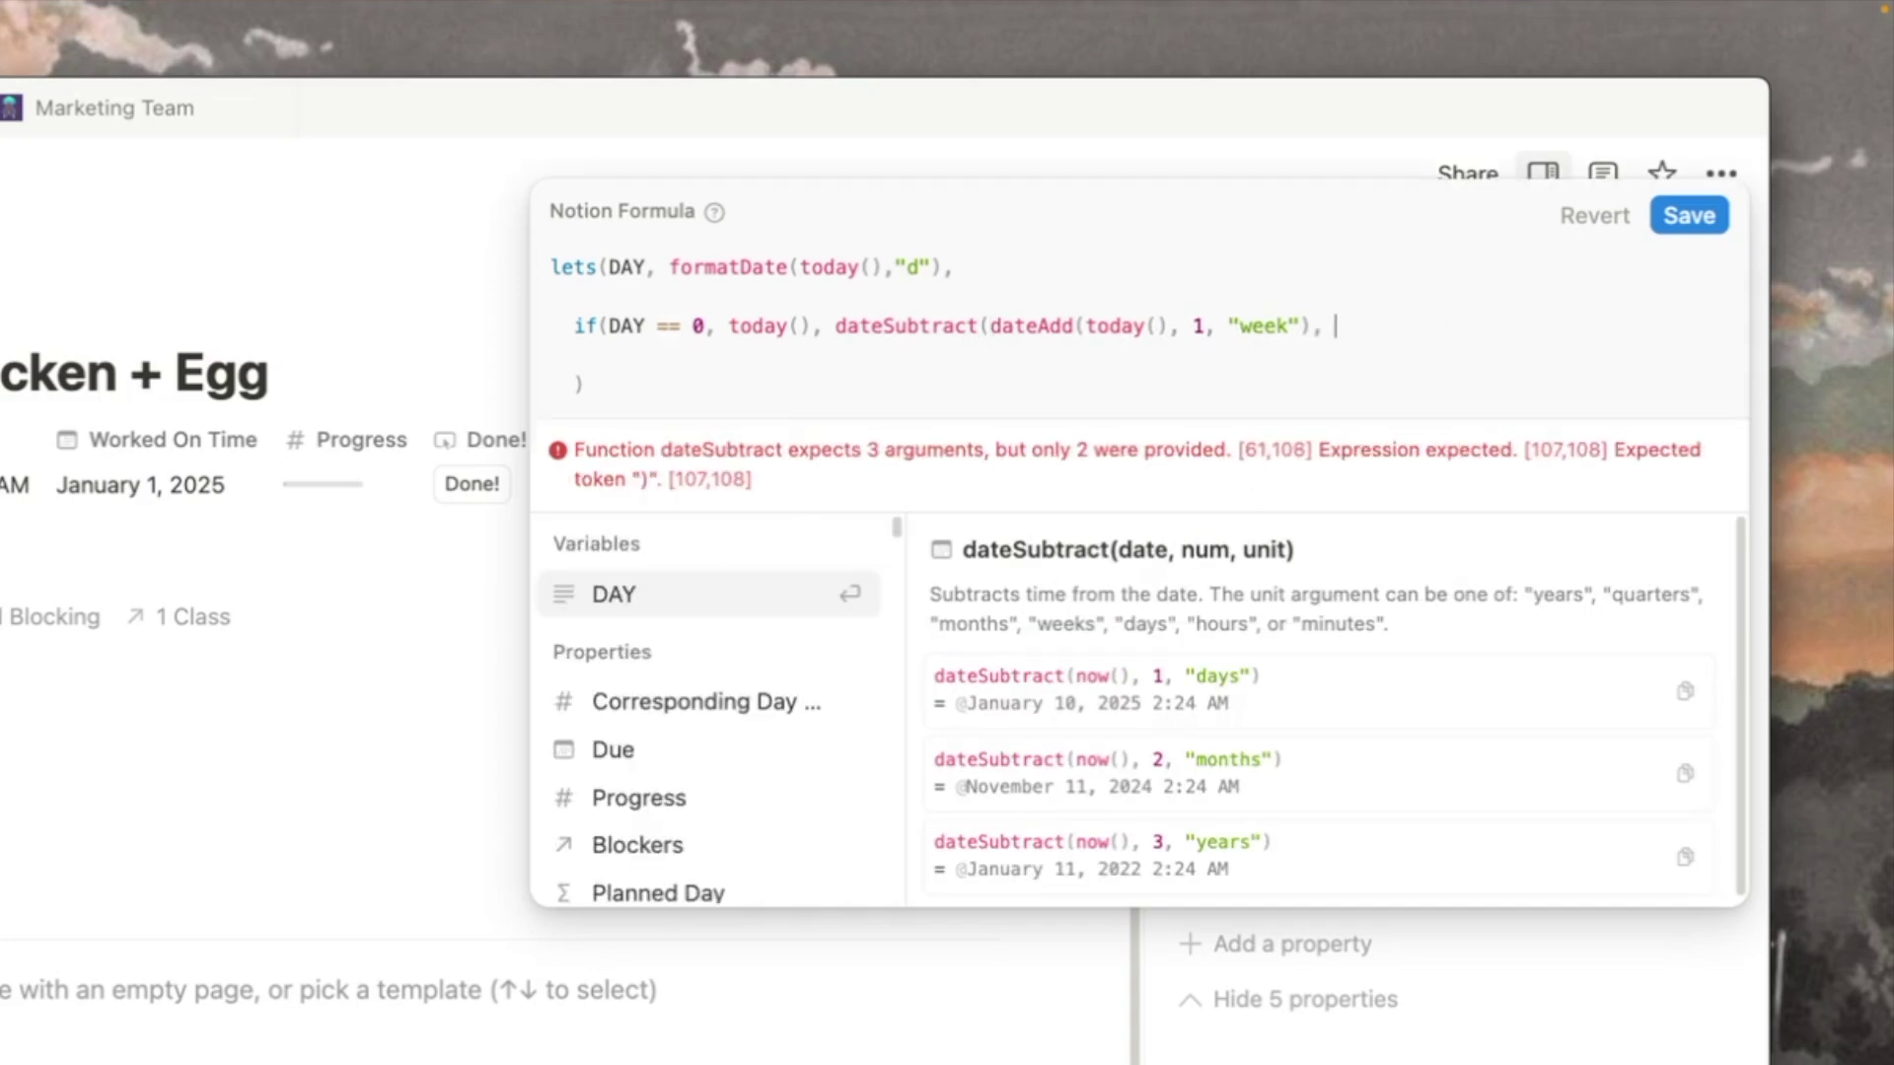
pyautogui.write('DAY, "days"')
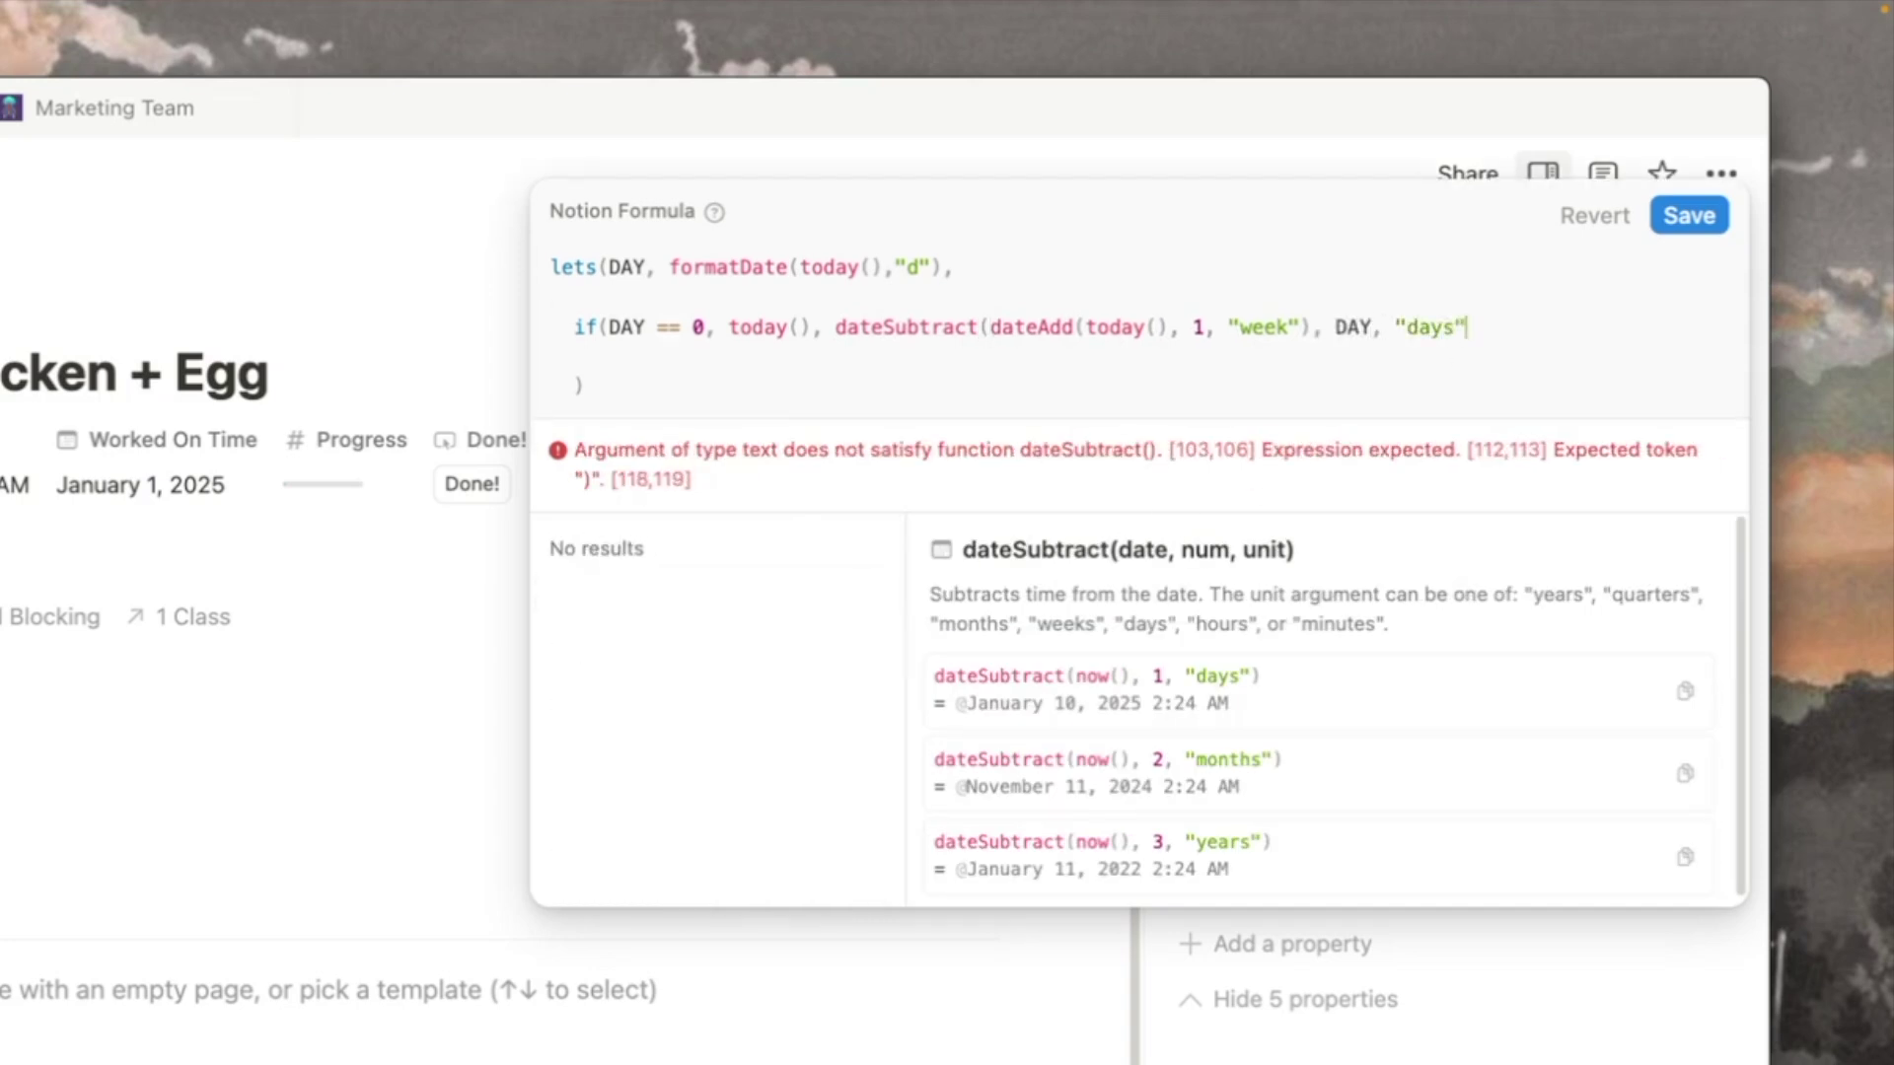
pyautogui.write('))')
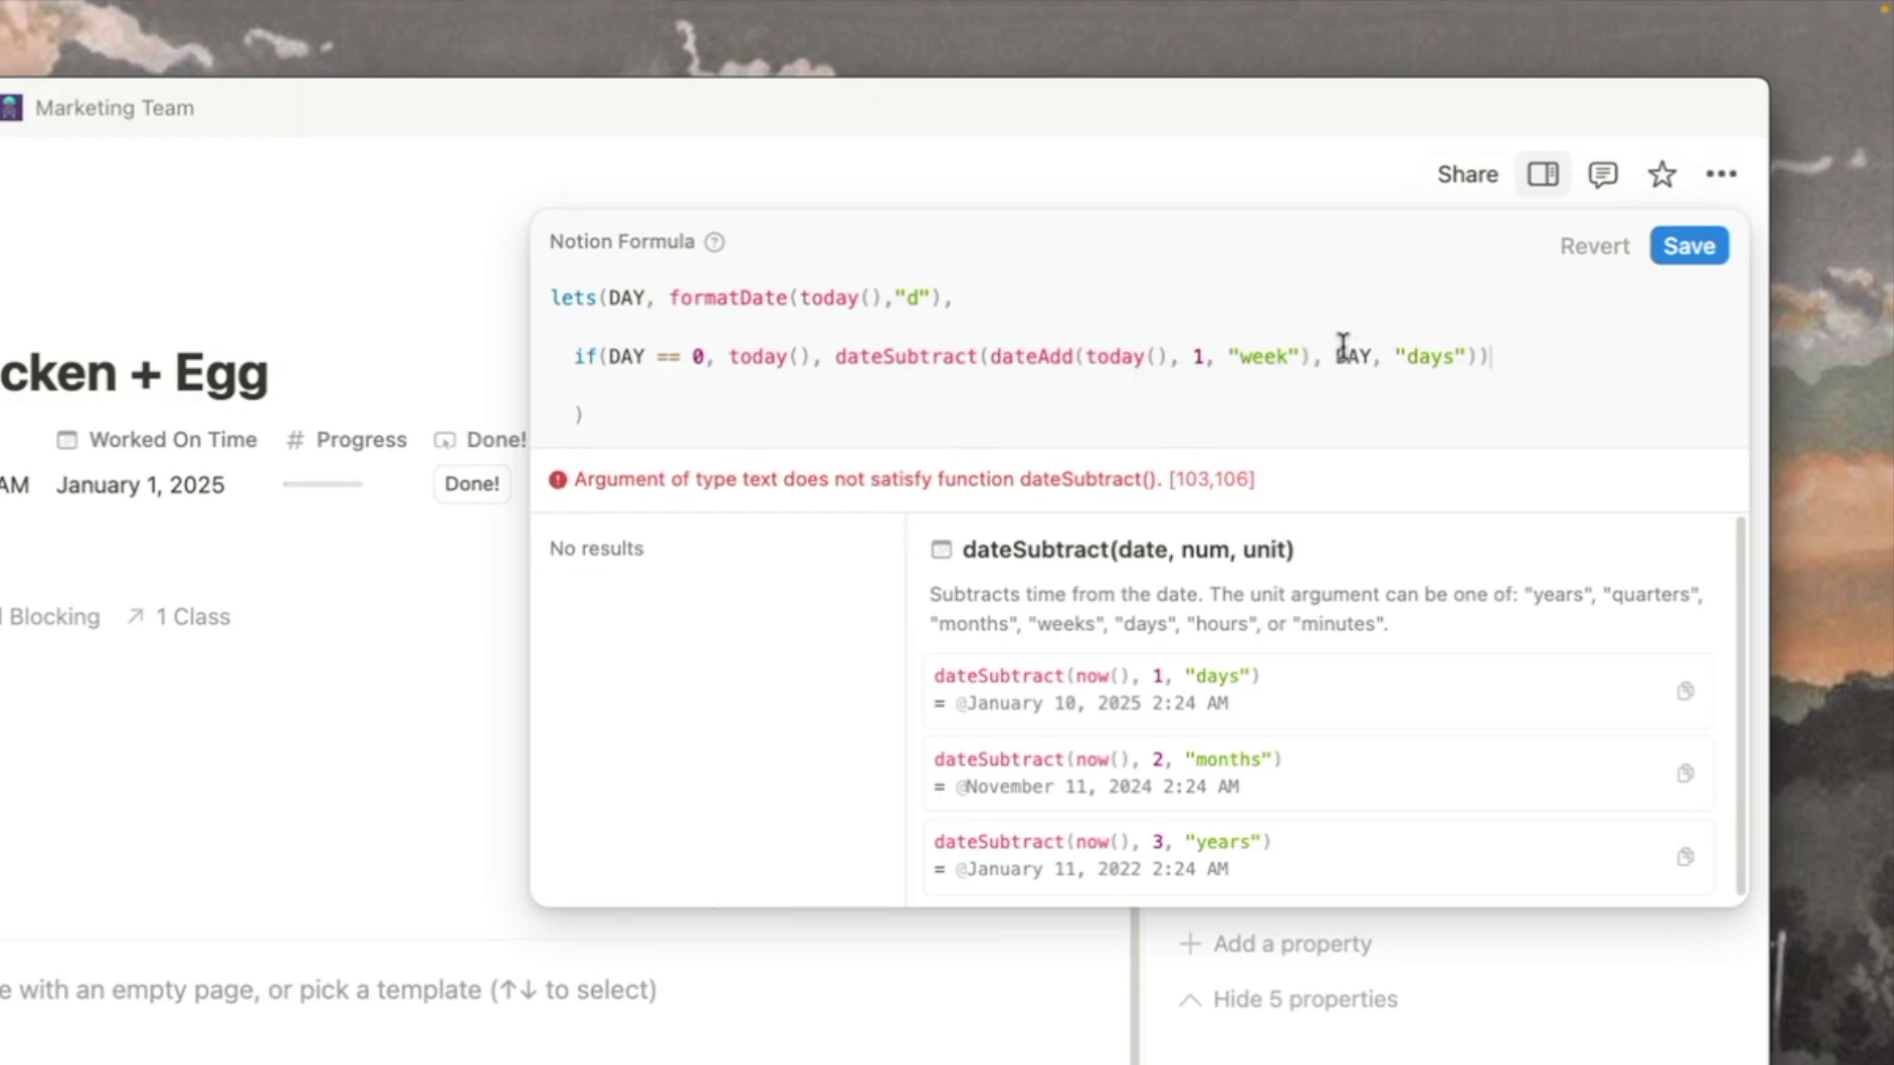
# Step: Wrap the formatDate call in toNumber() so DAY is numeric
pyautogui.click(579, 296)
pyautogui.click(668, 297)
pyautogui.write('toNumber(')
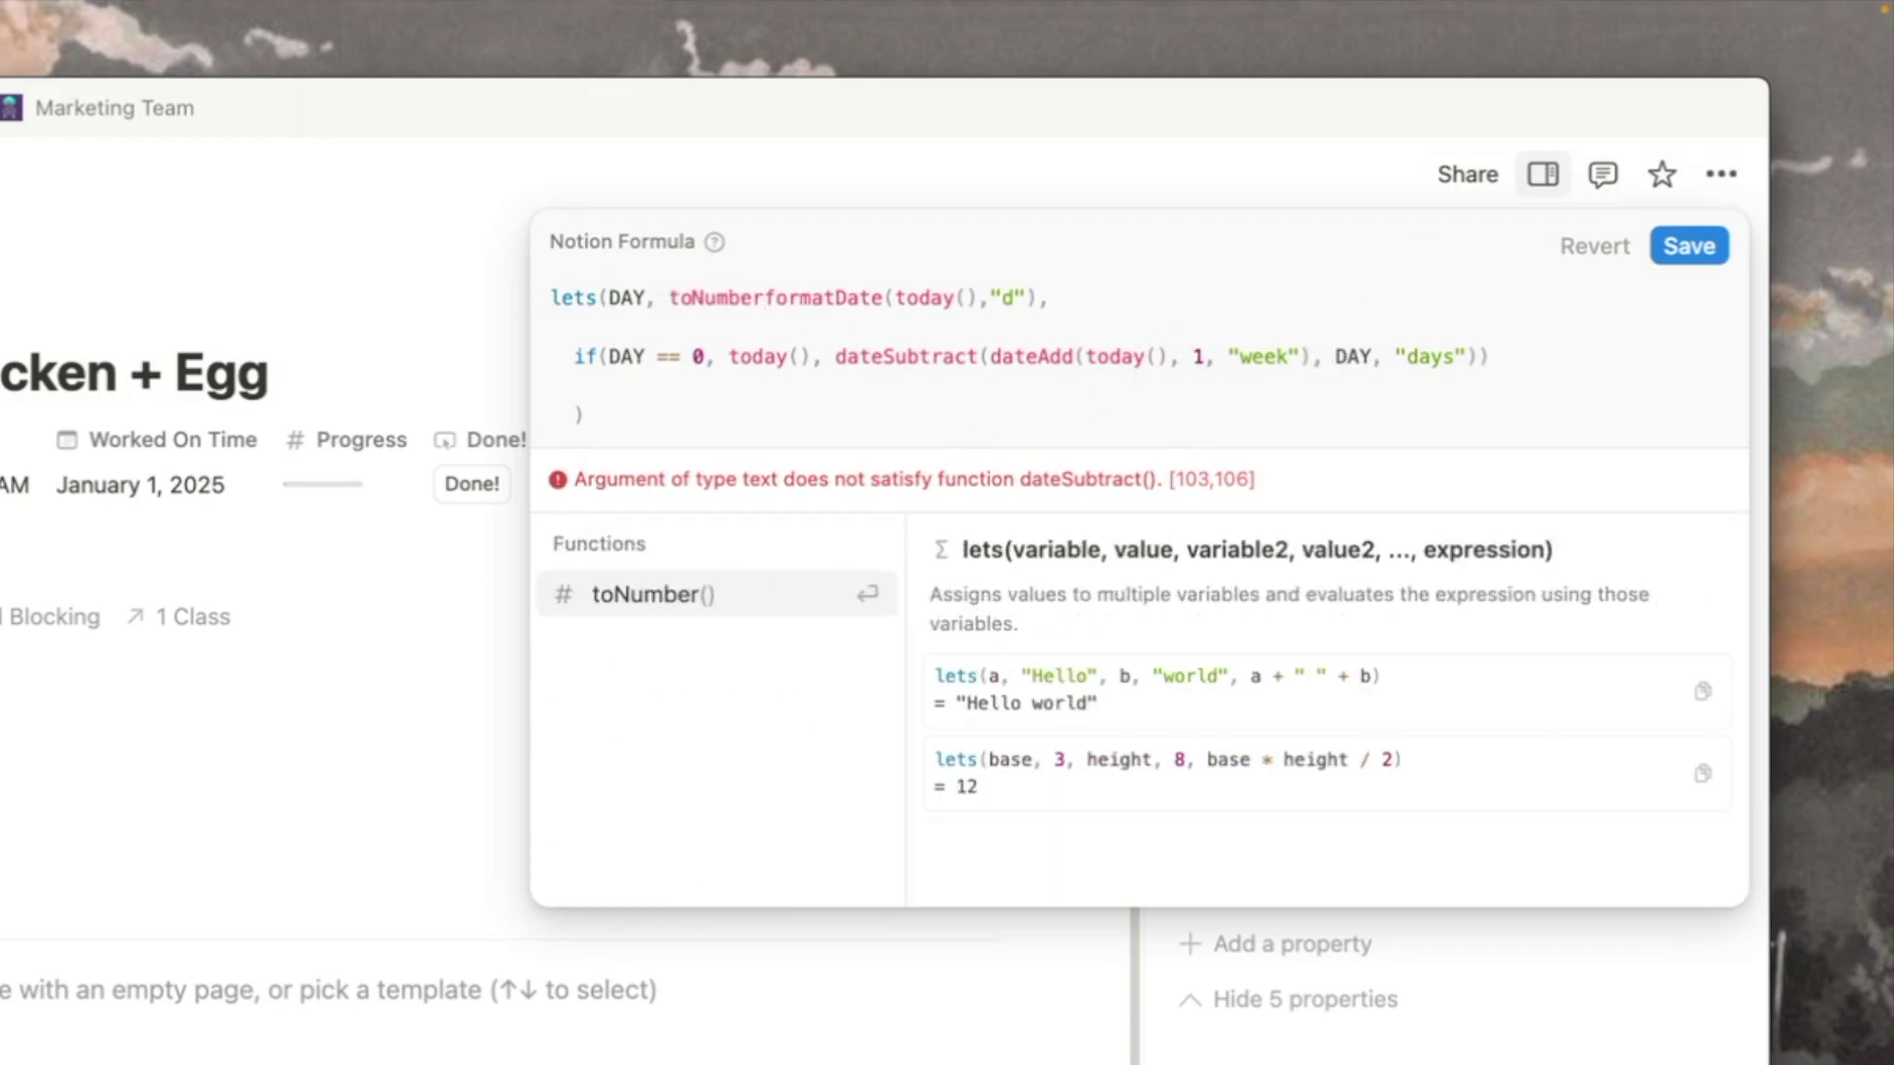
pyautogui.click(1025, 286)
pyautogui.write('))')
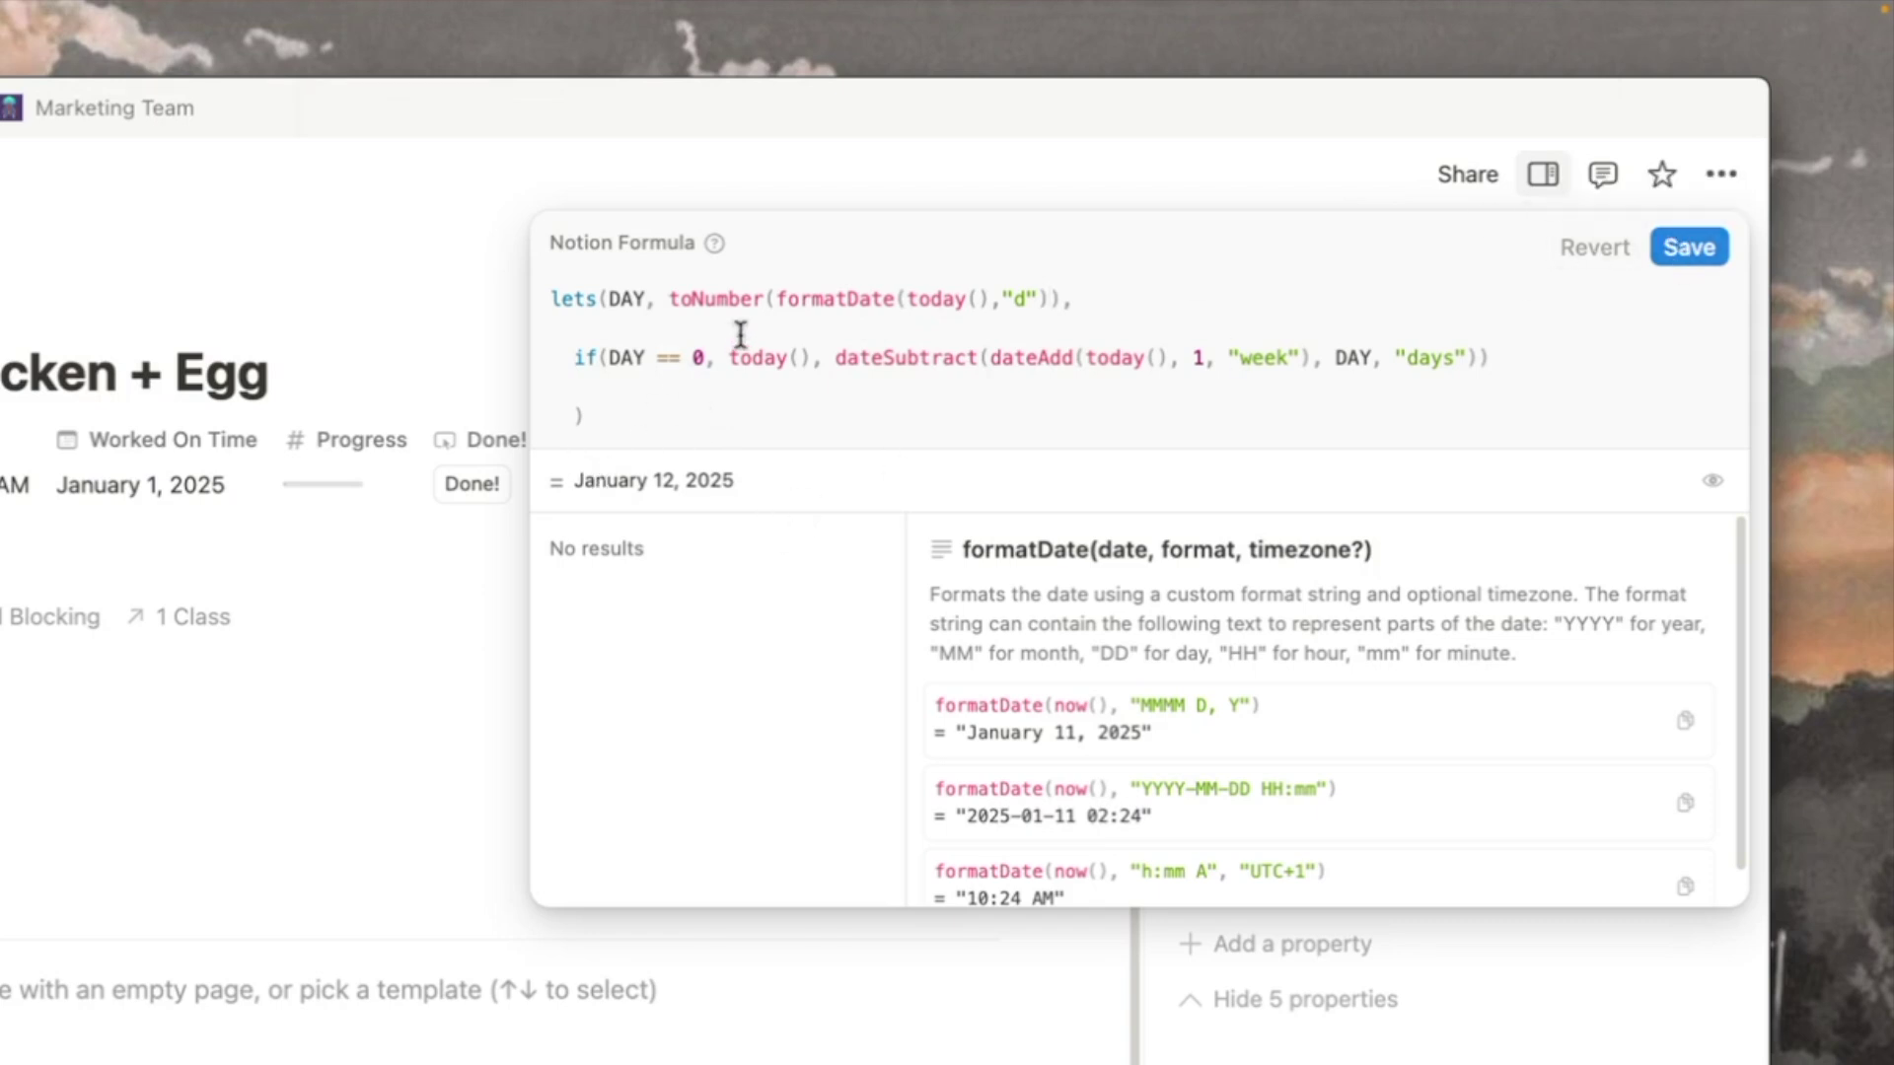
pyautogui.click(611, 298)
# Step: Add a DATE variable to lets() and replace each today() in the formula with DATE
pyautogui.write('DATE, ')
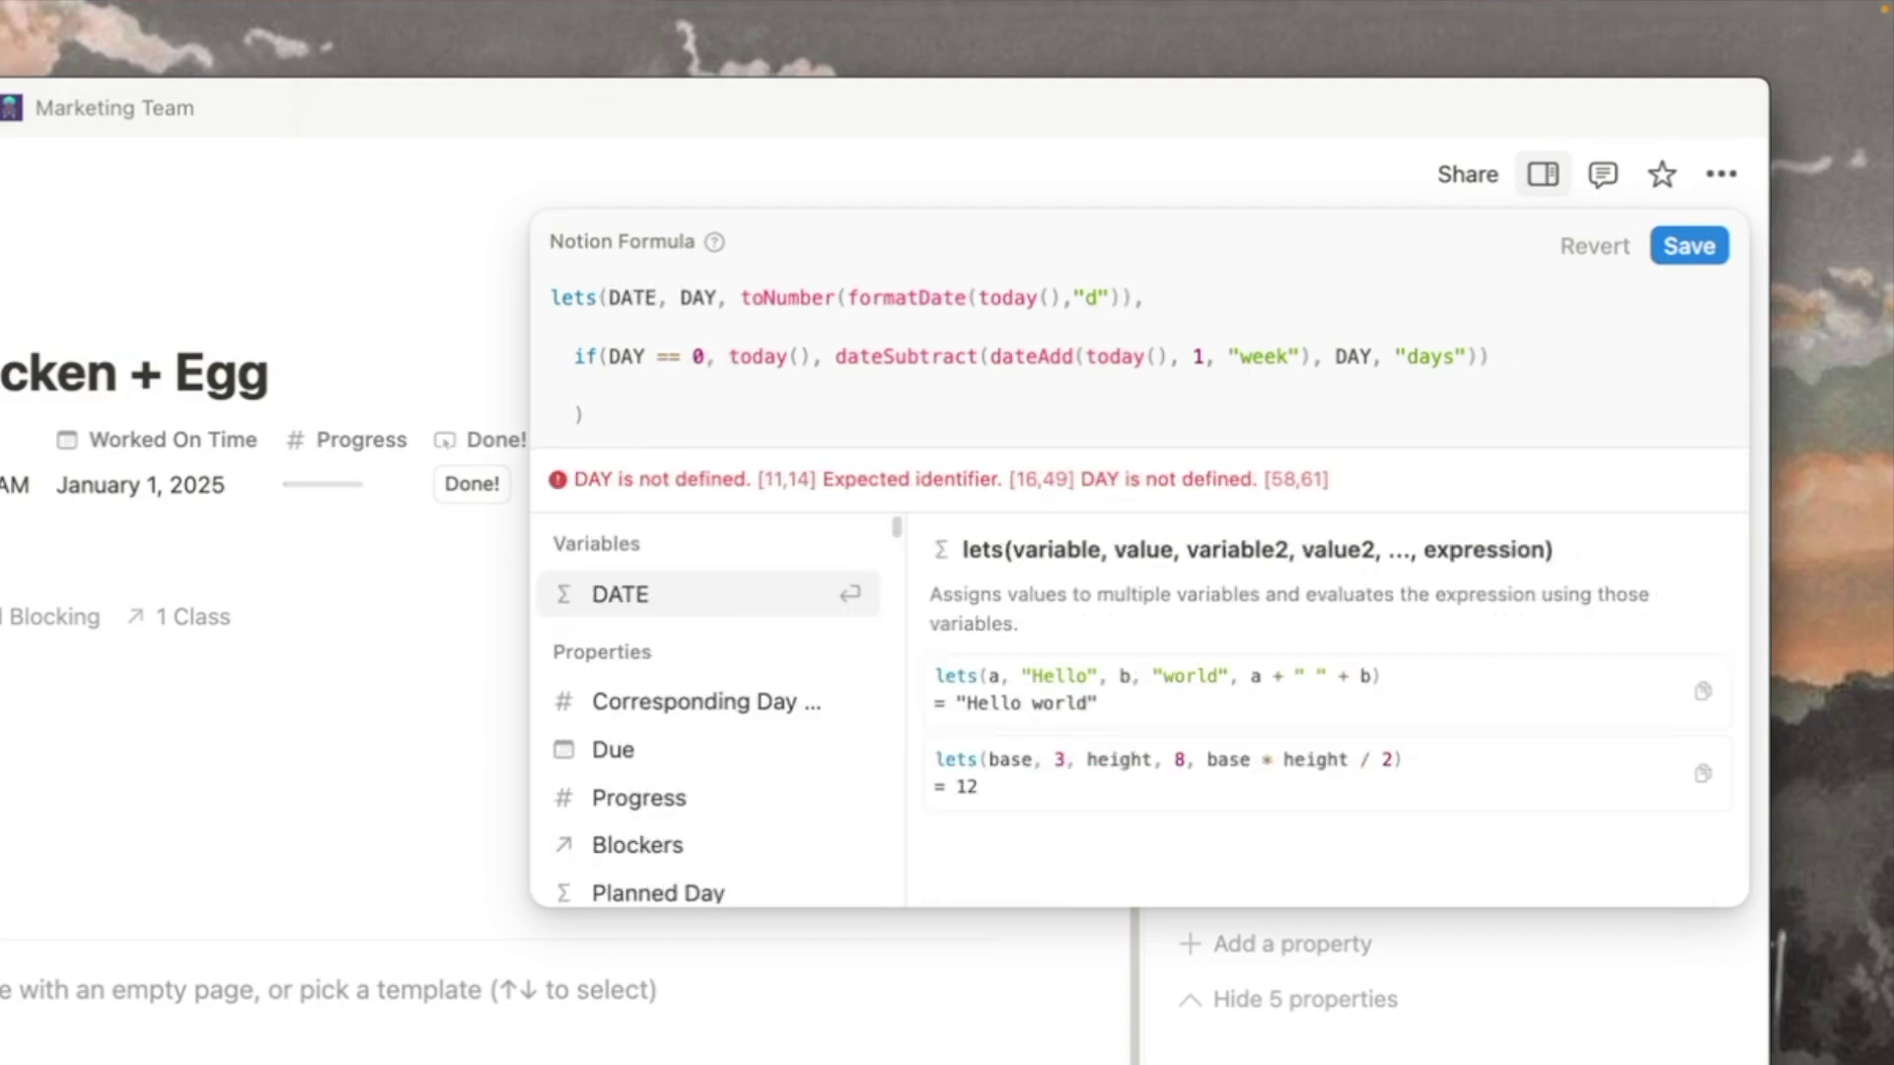
pyautogui.write('today() + 1')
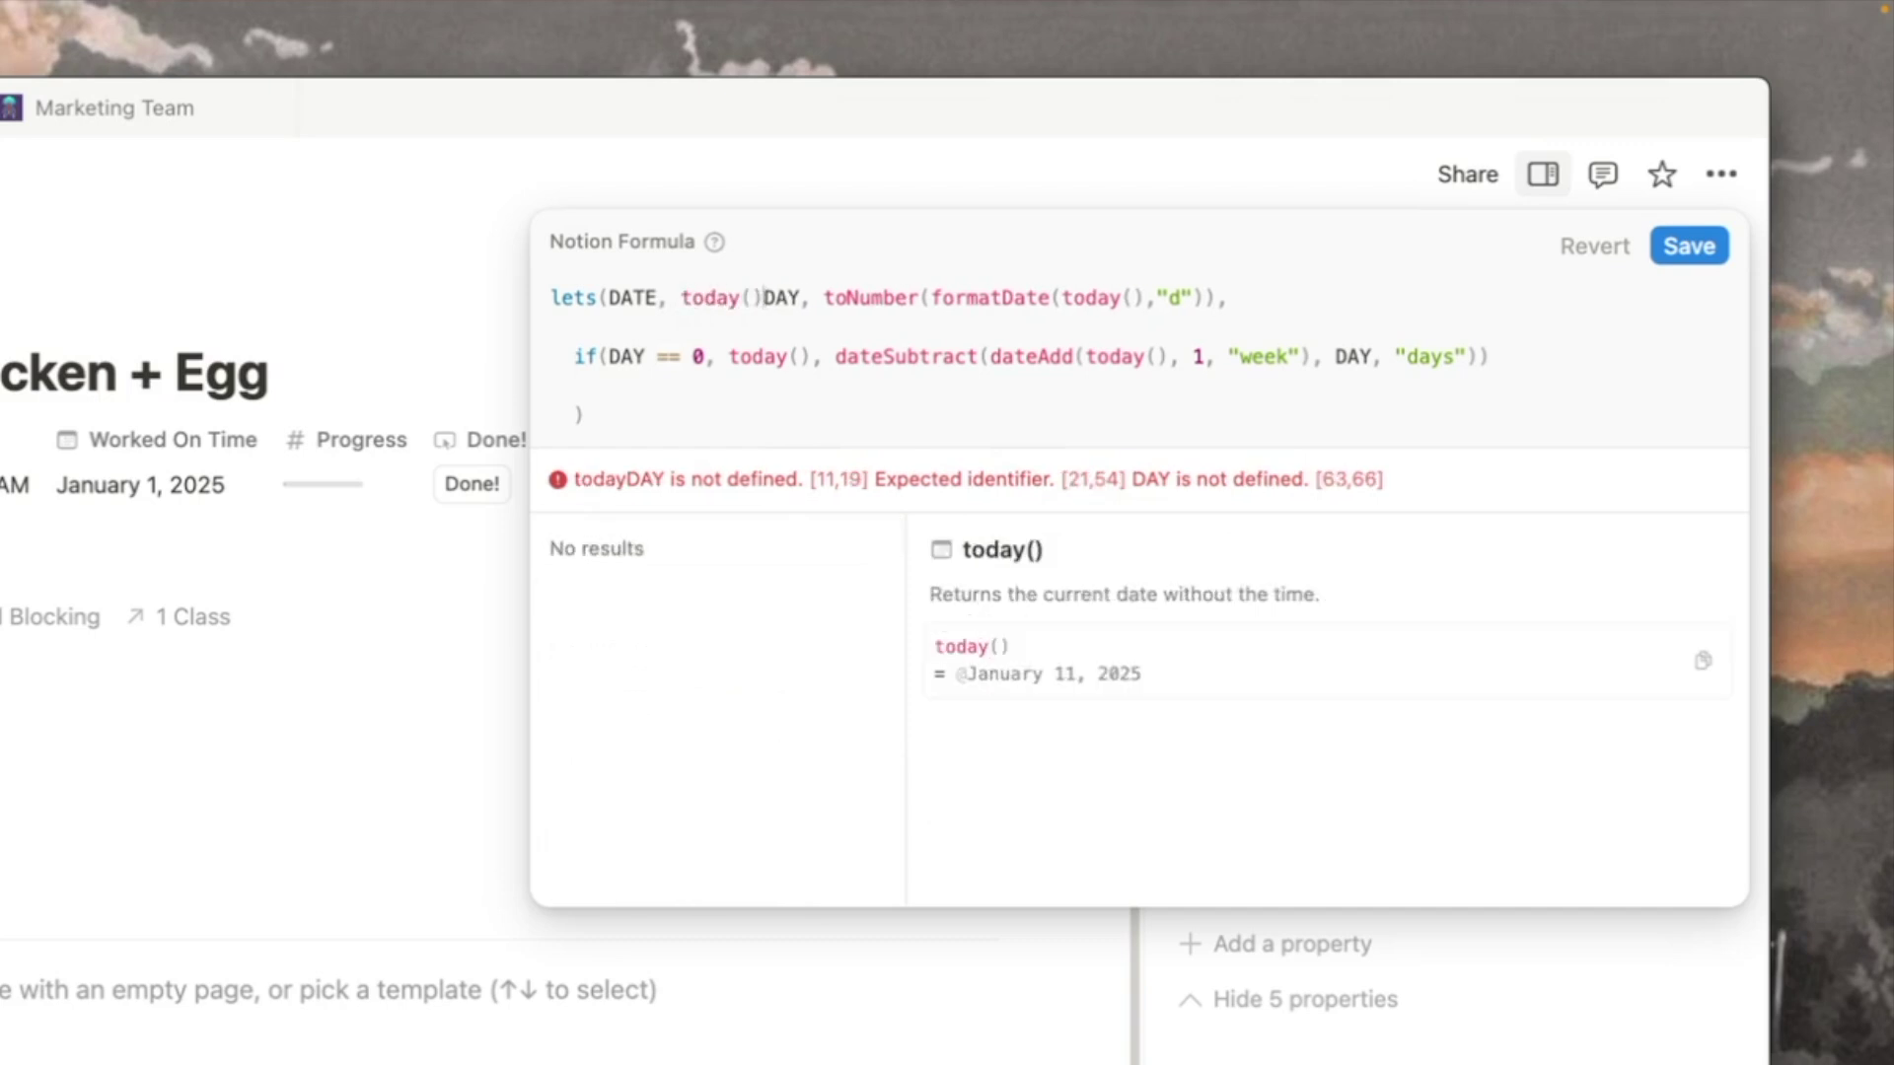
pyautogui.write(',')
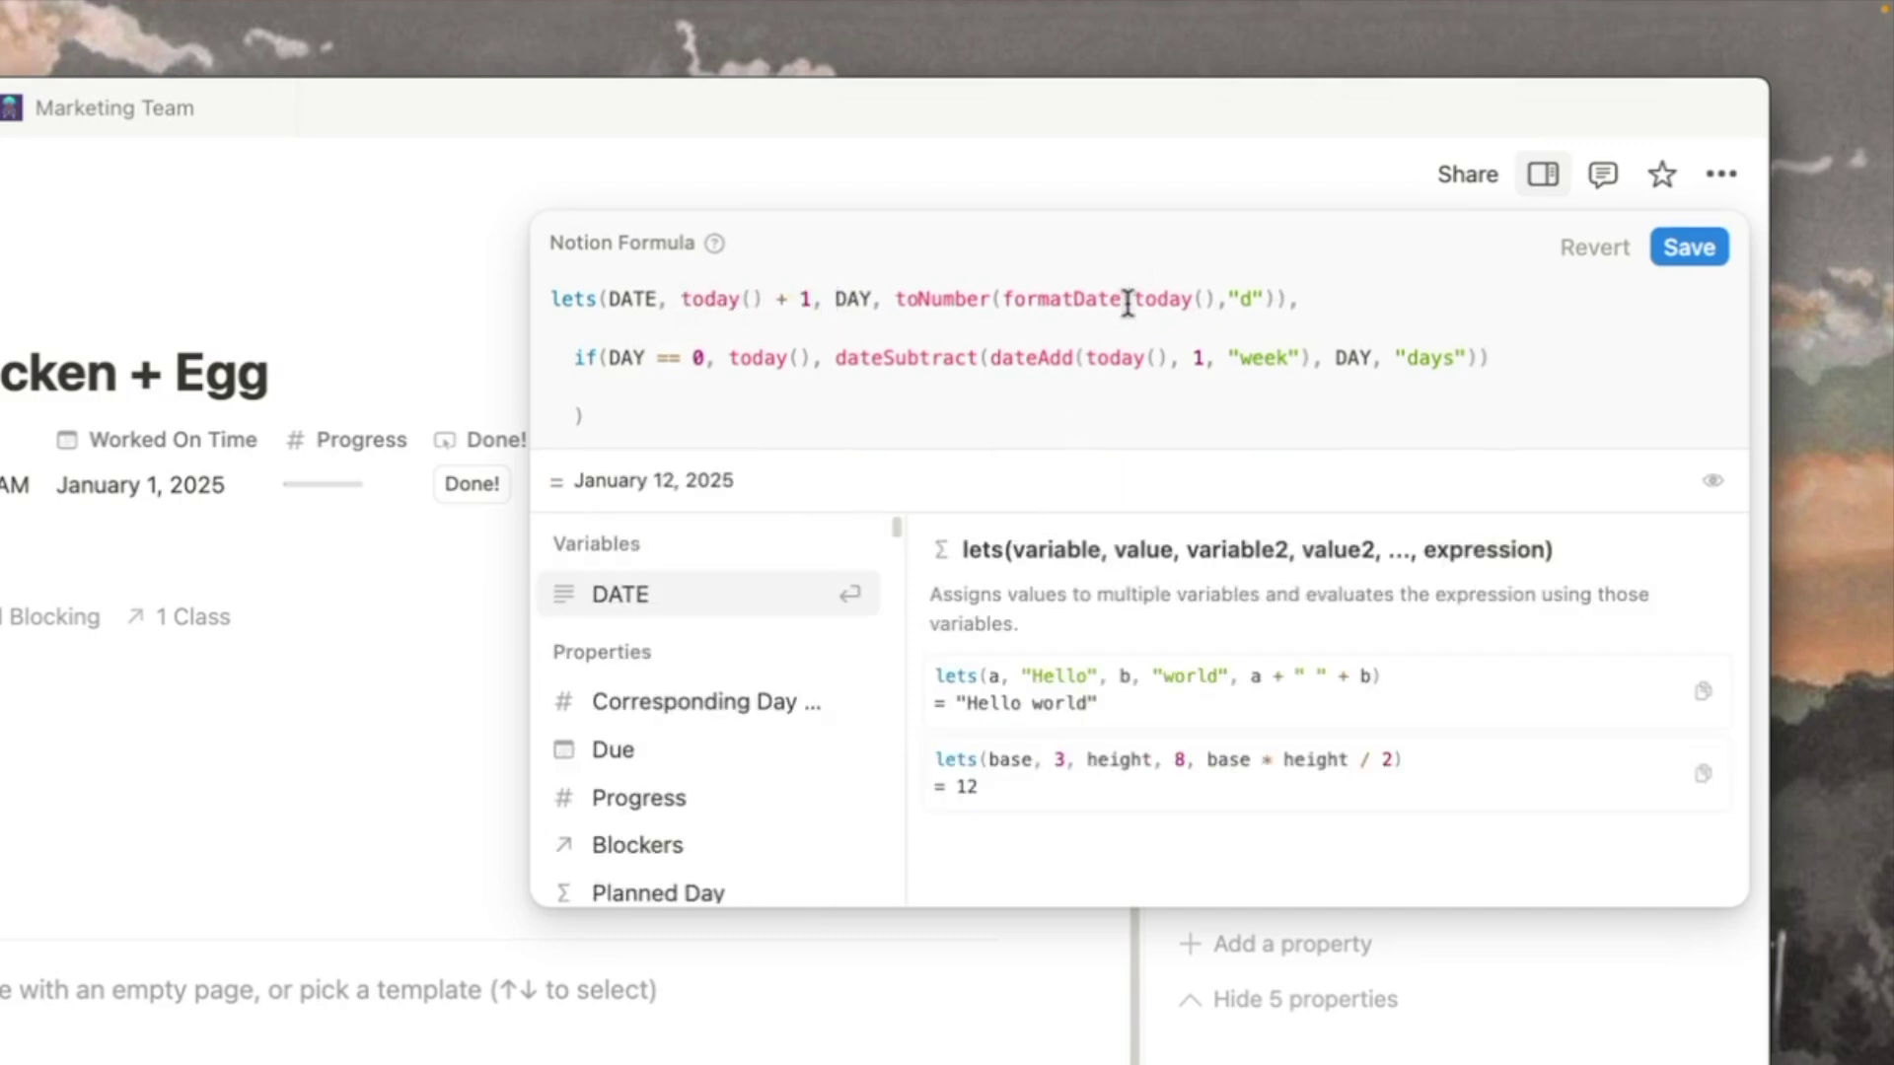
pyautogui.moveTo(1132, 298); pyautogui.dragTo(1214, 306)
pyautogui.write('DATE')
pyautogui.moveTo(727, 357); pyautogui.dragTo(807, 357)
pyautogui.write('DATE')
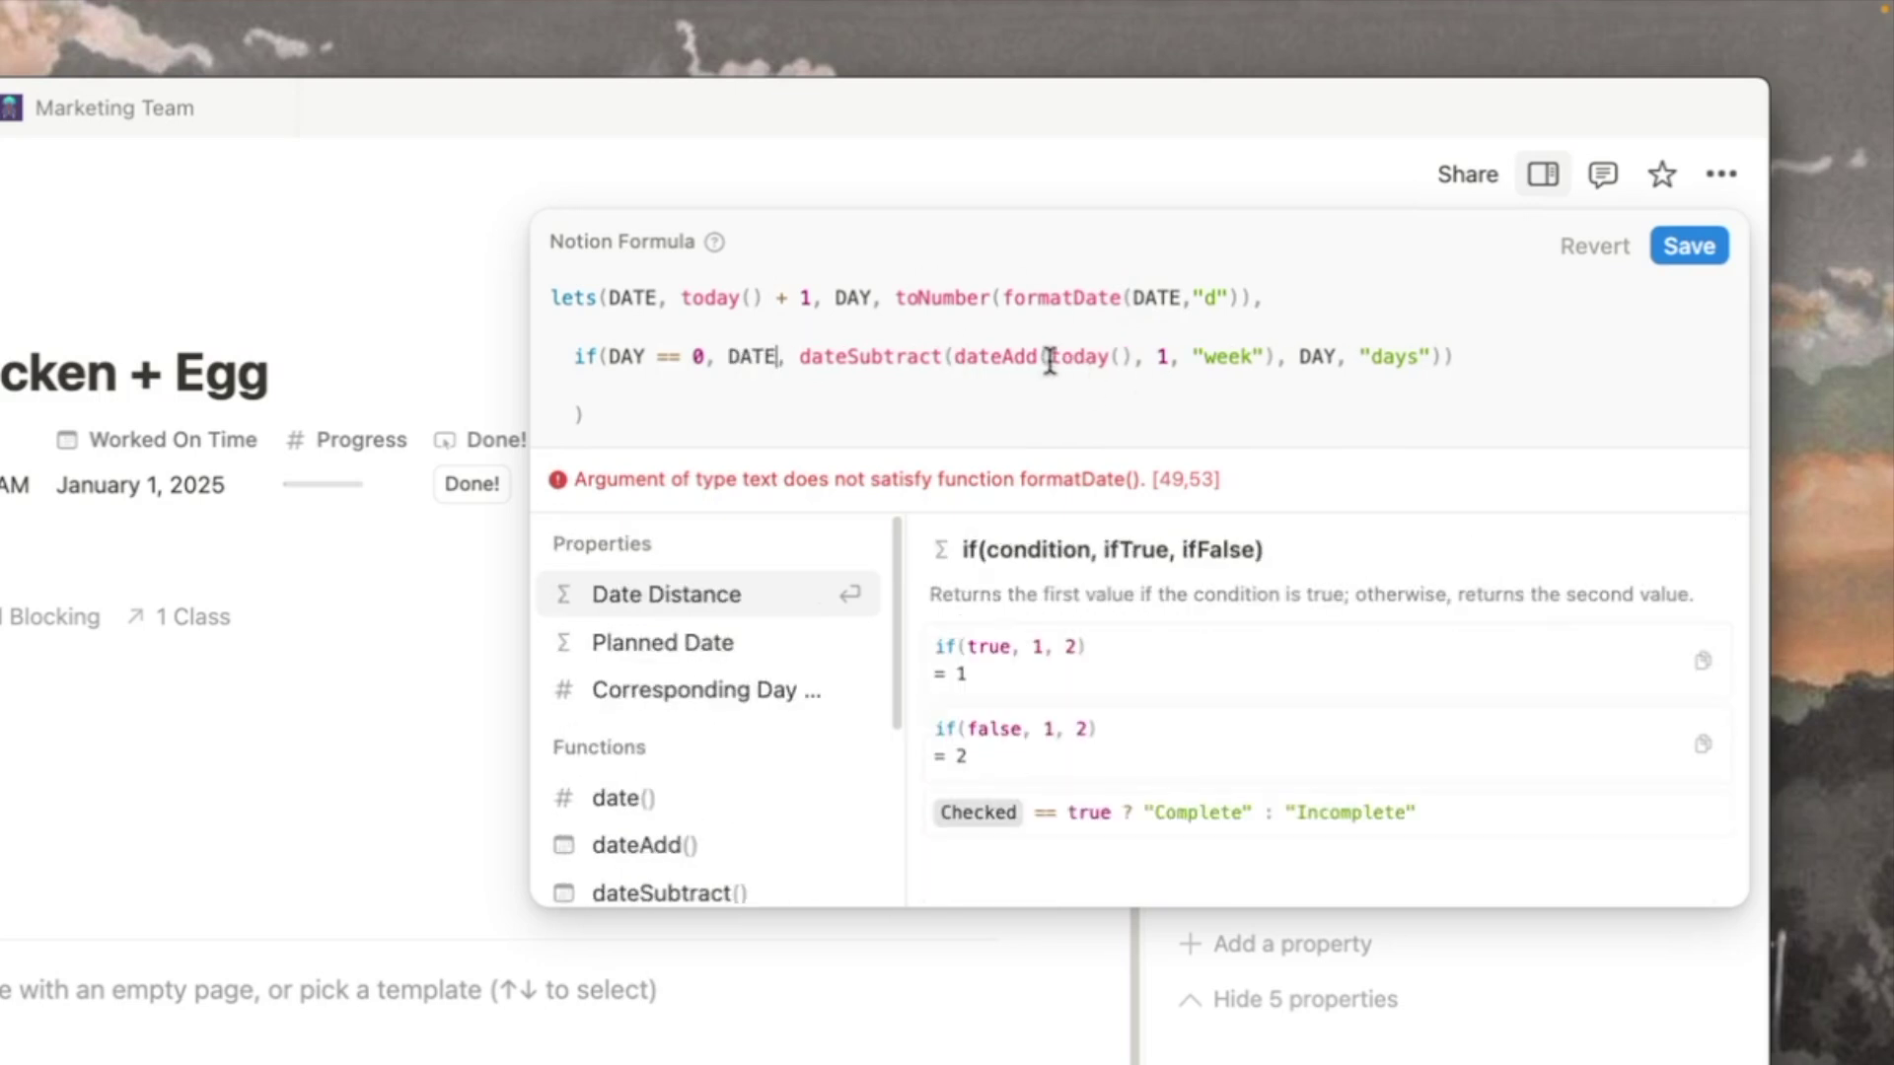
pyautogui.moveTo(1048, 357); pyautogui.dragTo(1127, 357)
pyautogui.write('DATE')
# Step: Test DATE as dateAdd(today(), 1, "days"), then with a -2 day offset
pyautogui.click(809, 298)
pyautogui.press('BackSpace')
pyautogui.press('BackSpace')
pyautogui.press('BackSpace')
pyautogui.press('BackSpace')
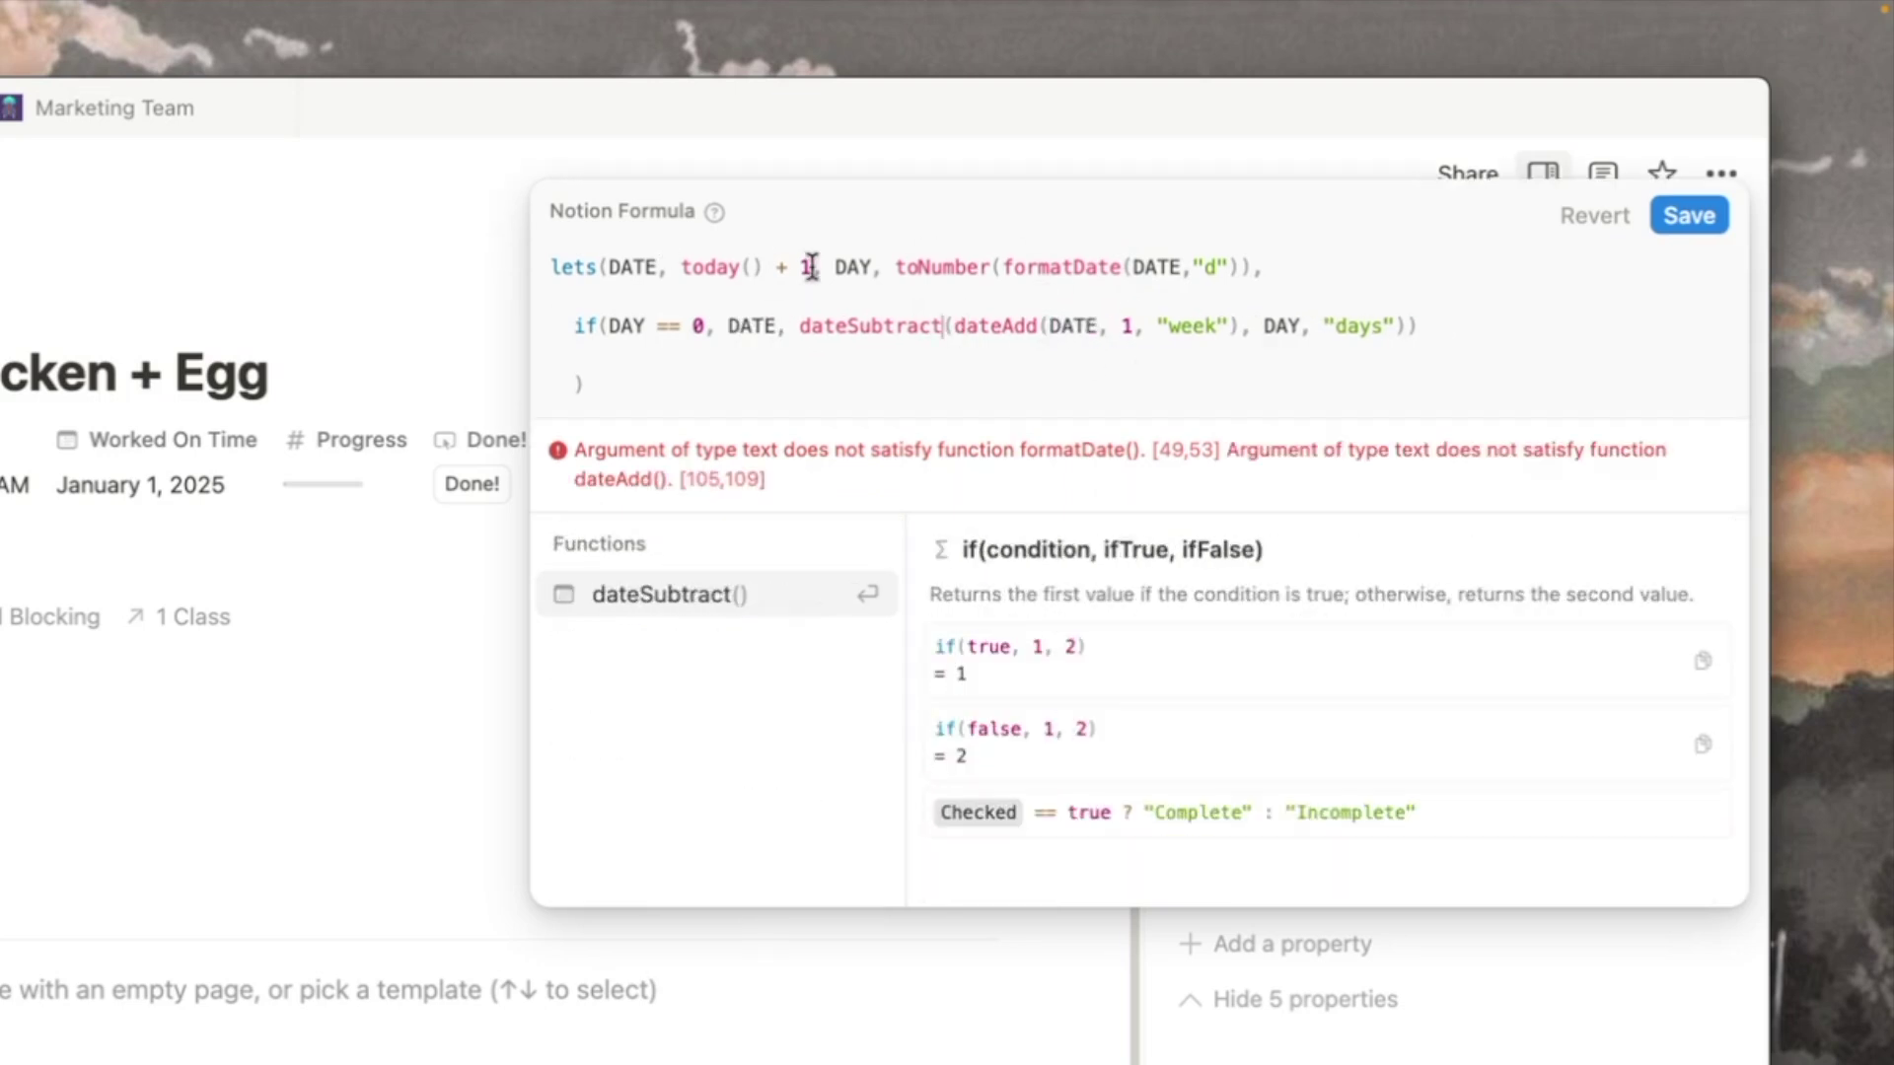
pyautogui.click(680, 298)
pyautogui.write('dateAdd(')
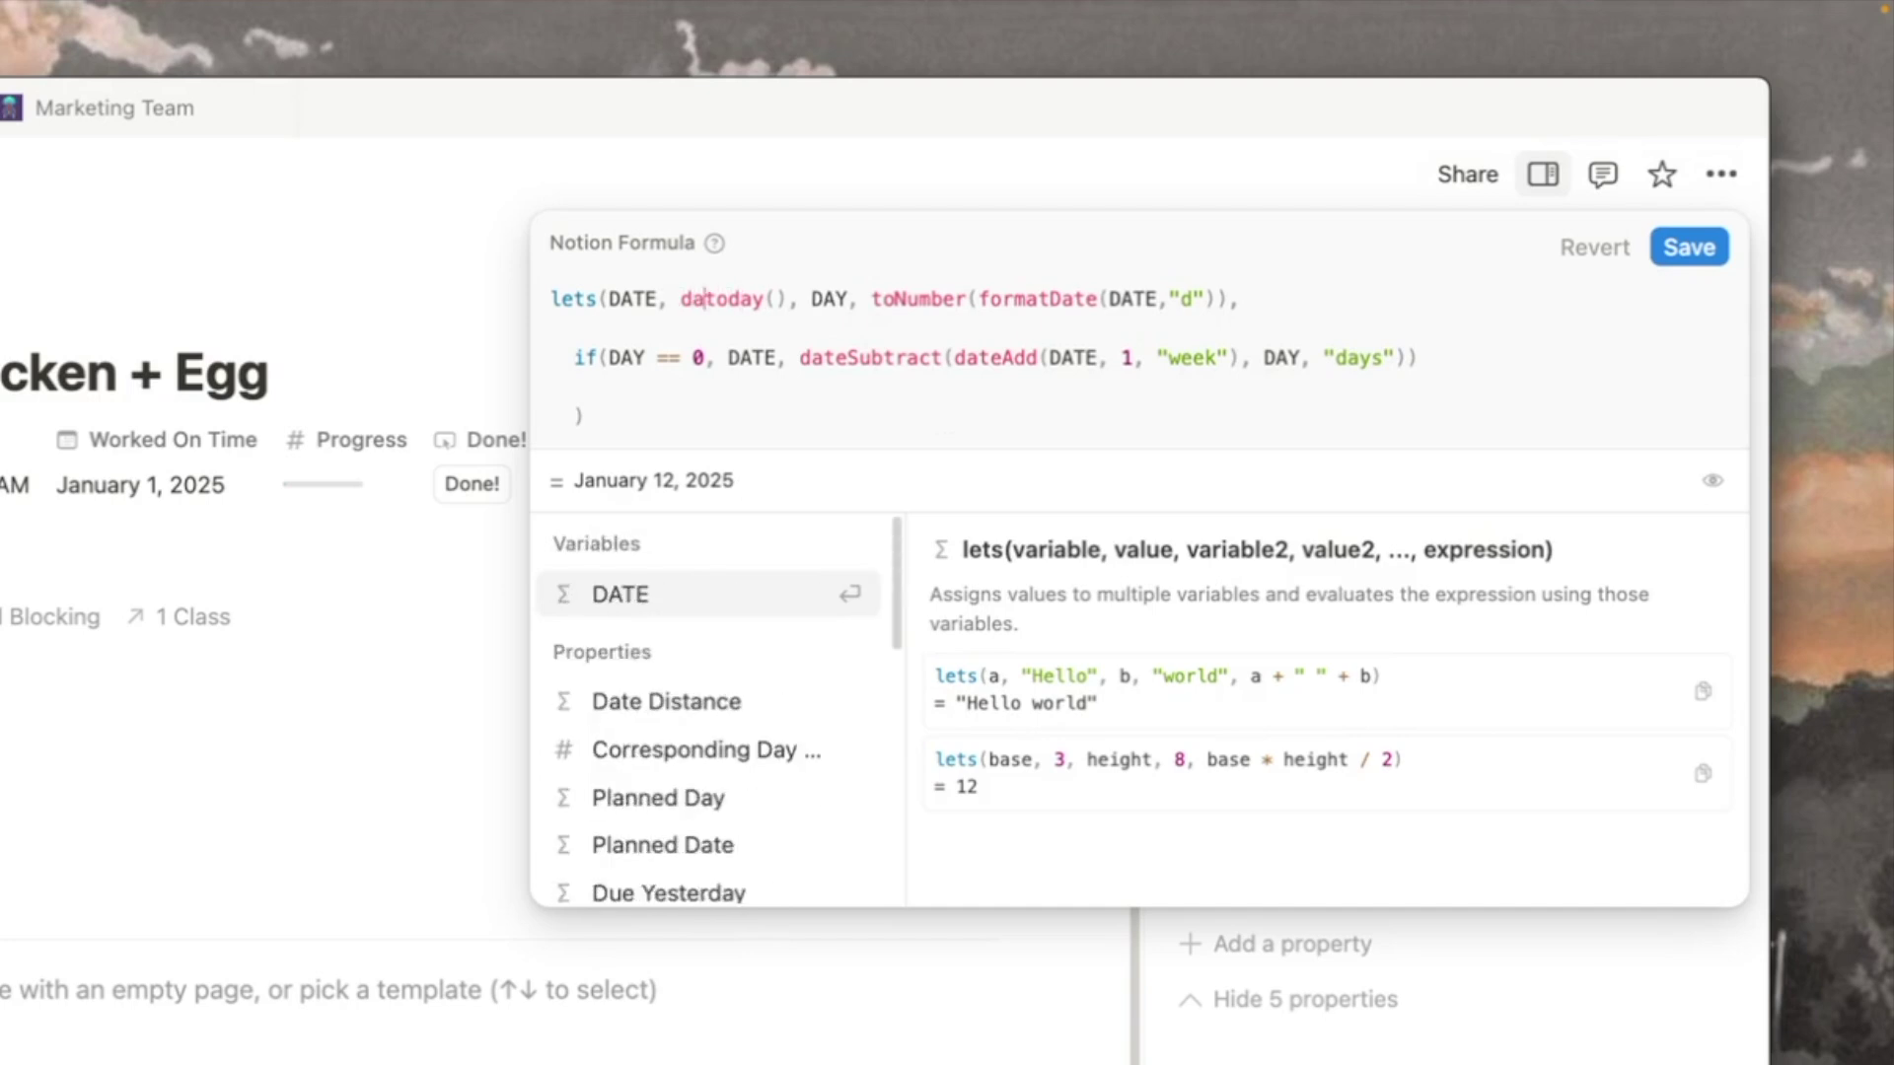
pyautogui.click(870, 297)
pyautogui.write('1, "days')
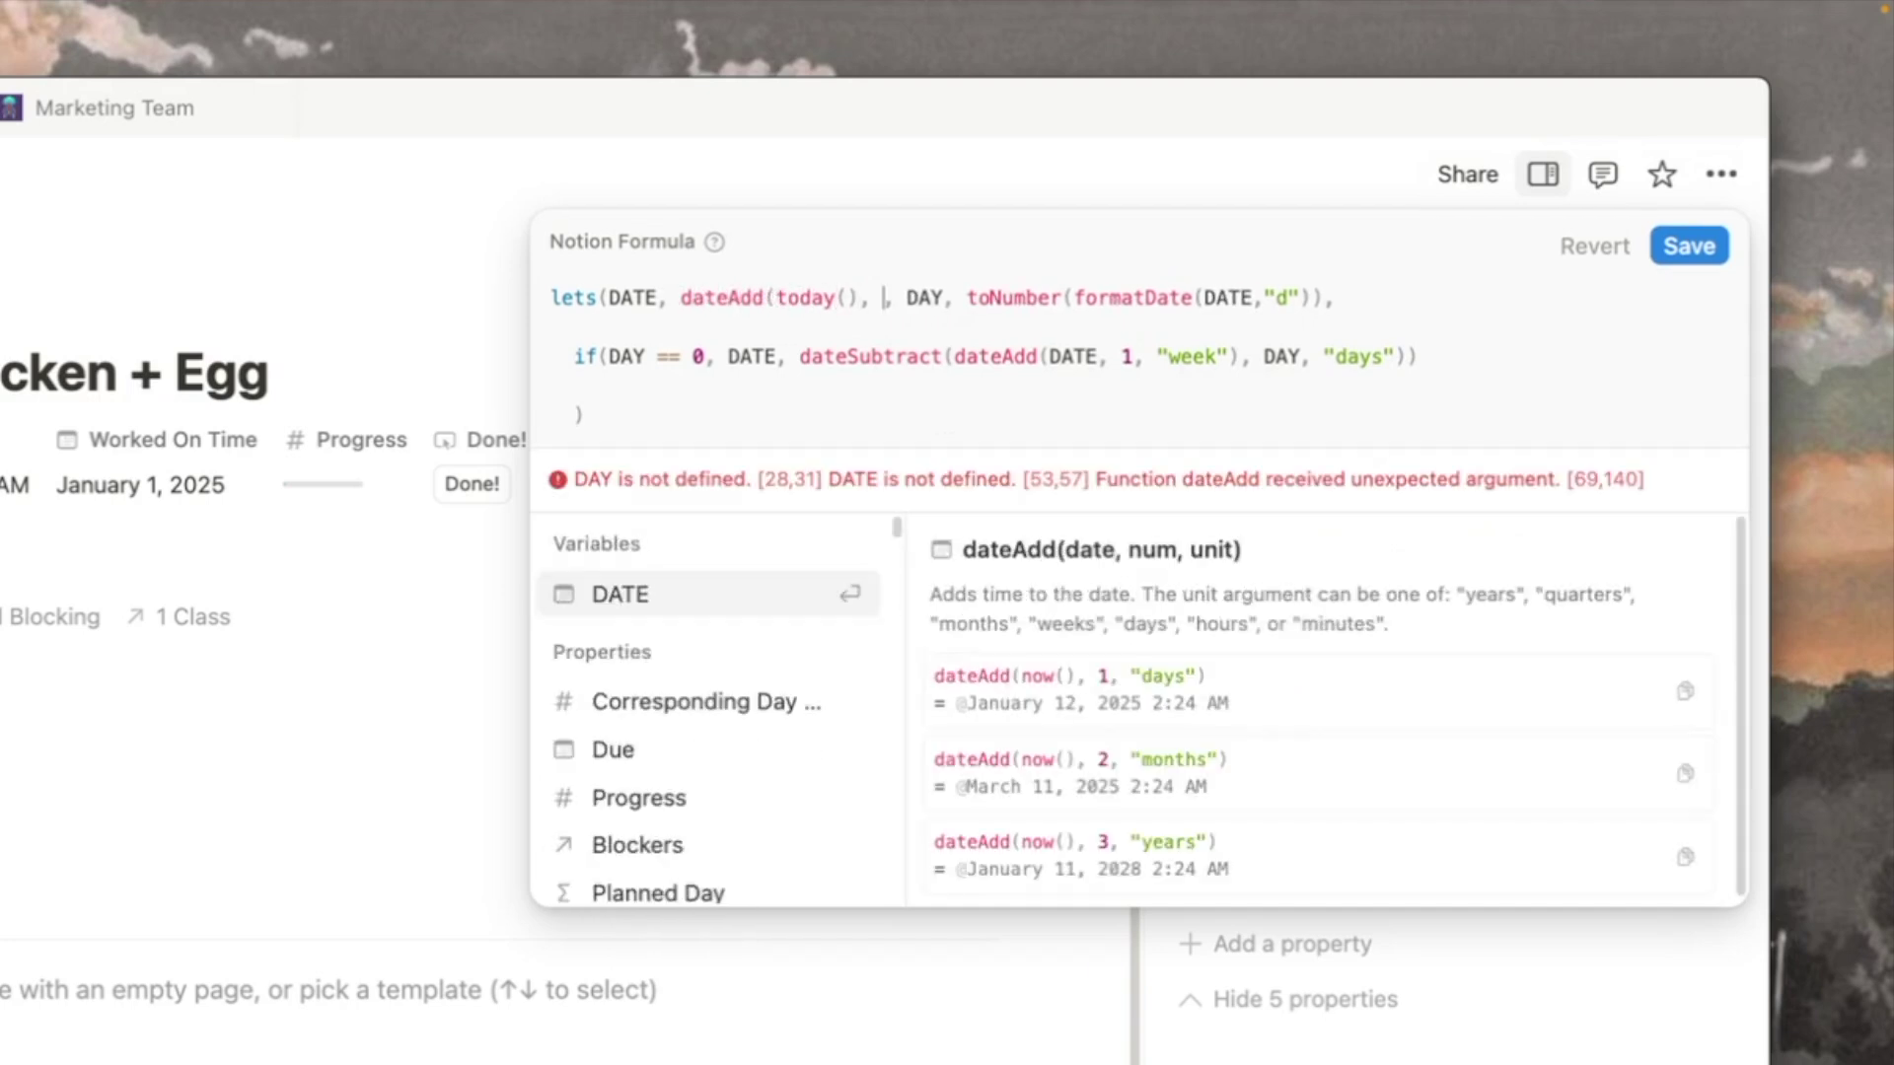
pyautogui.write('")')
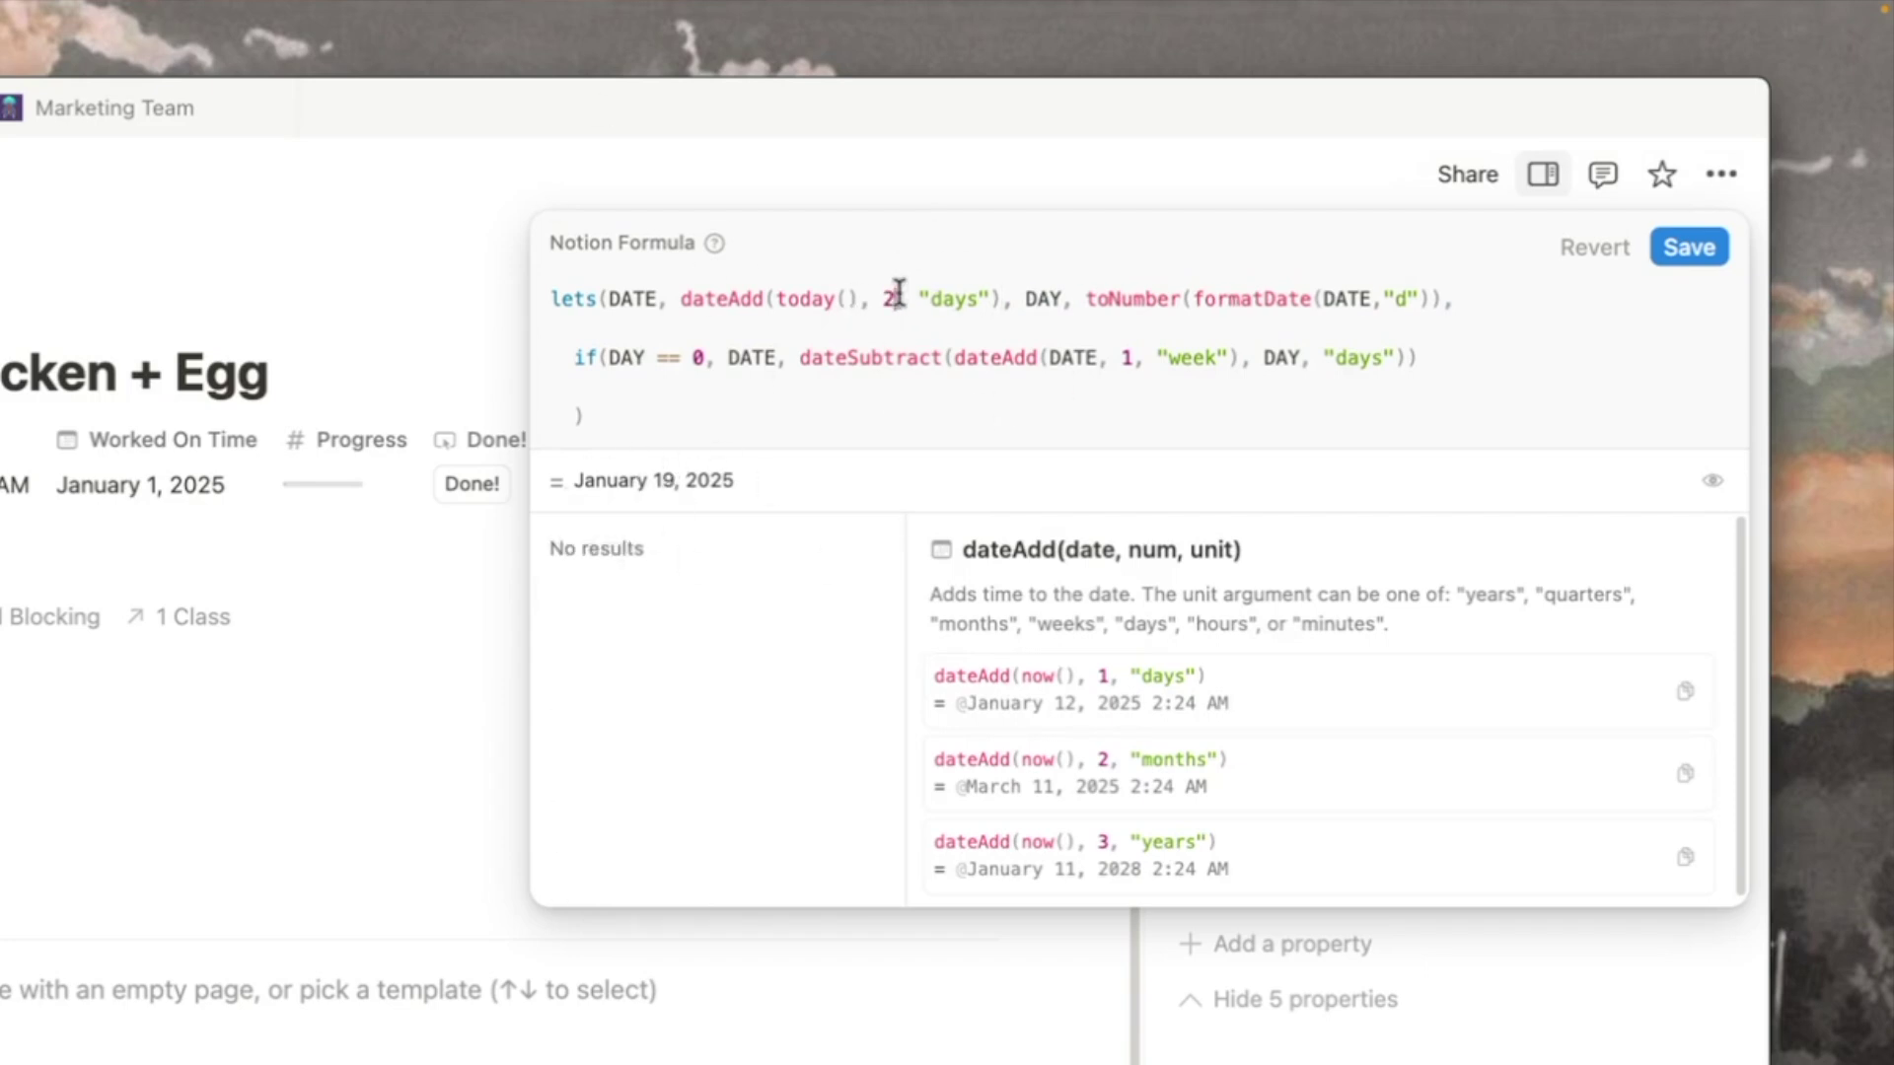
pyautogui.doubleClick(745, 298)
pyautogui.doubleClick(885, 298)
pyautogui.write('-2')
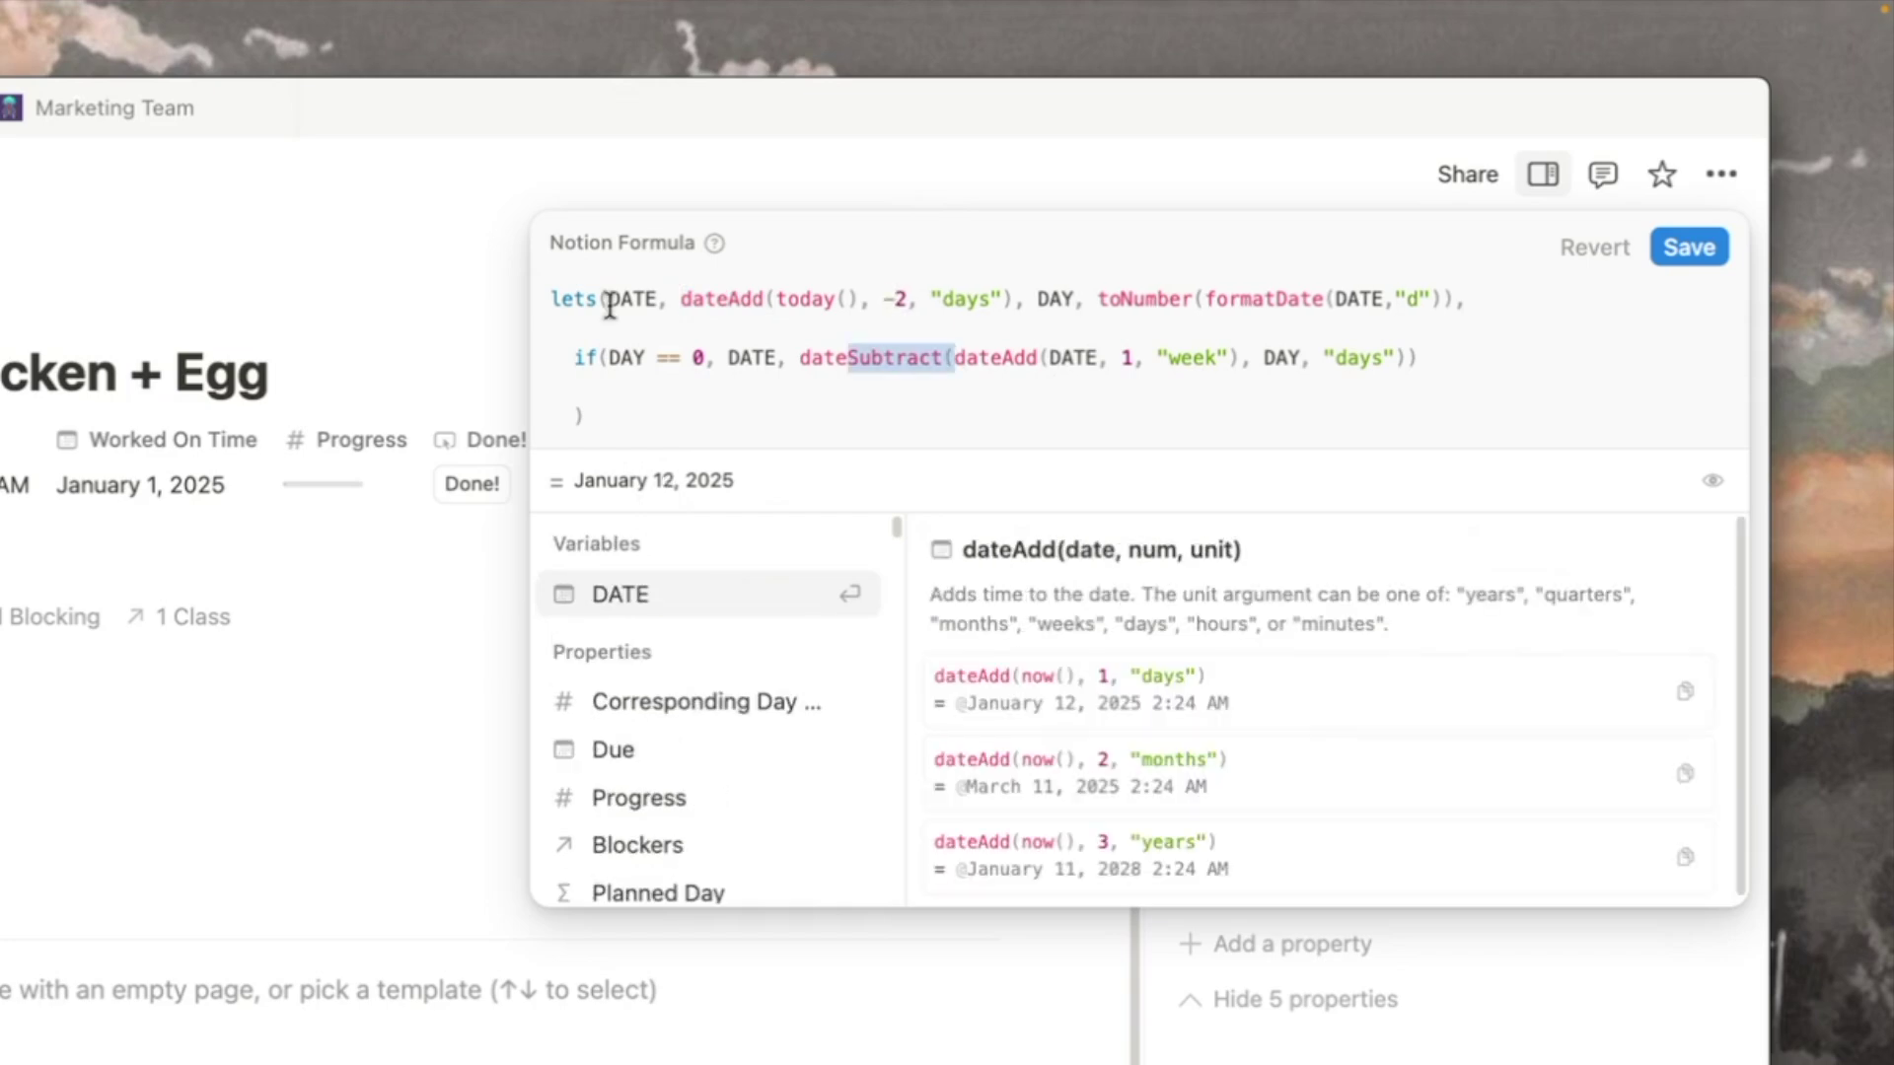
pyautogui.click(932, 357)
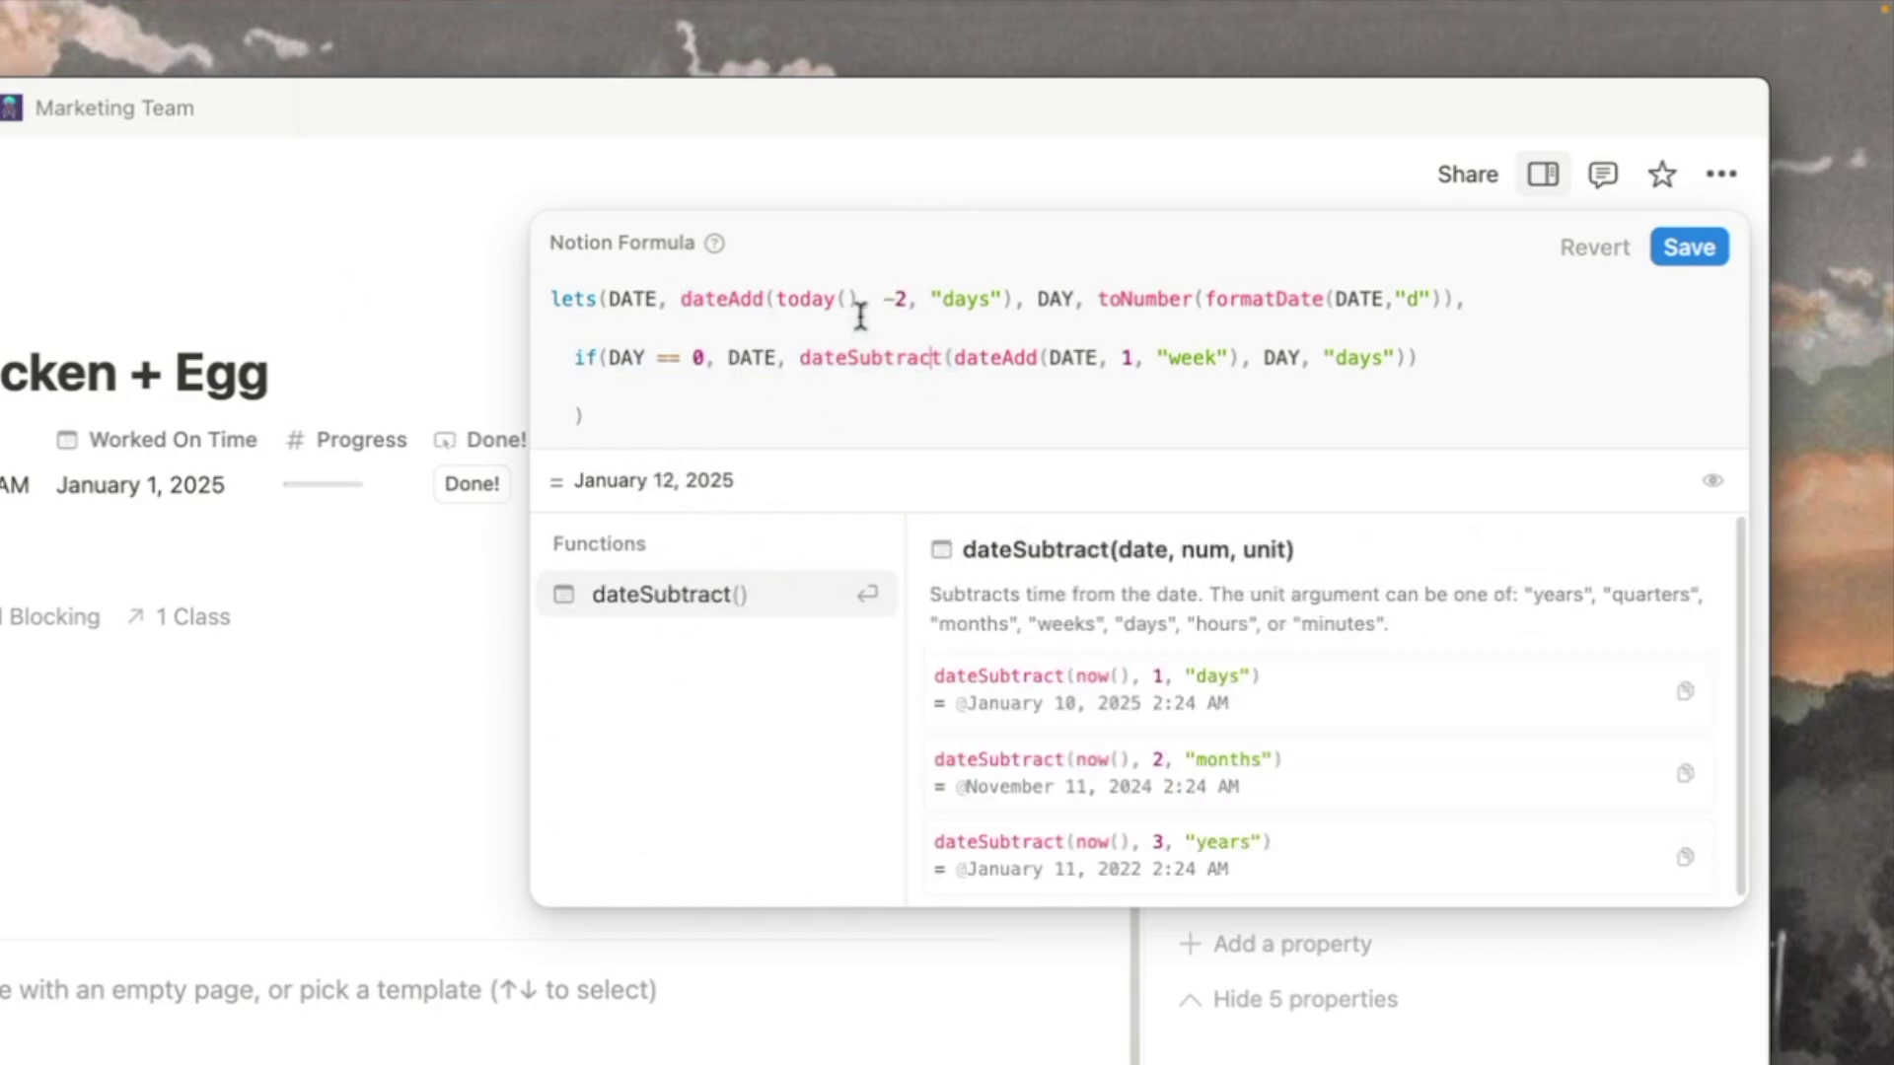
# Step: Reset DATE to today(), select the whole formula, and return to the dashboard
pyautogui.moveTo(680, 297); pyautogui.dragTo(1014, 296)
pyautogui.write('today()')
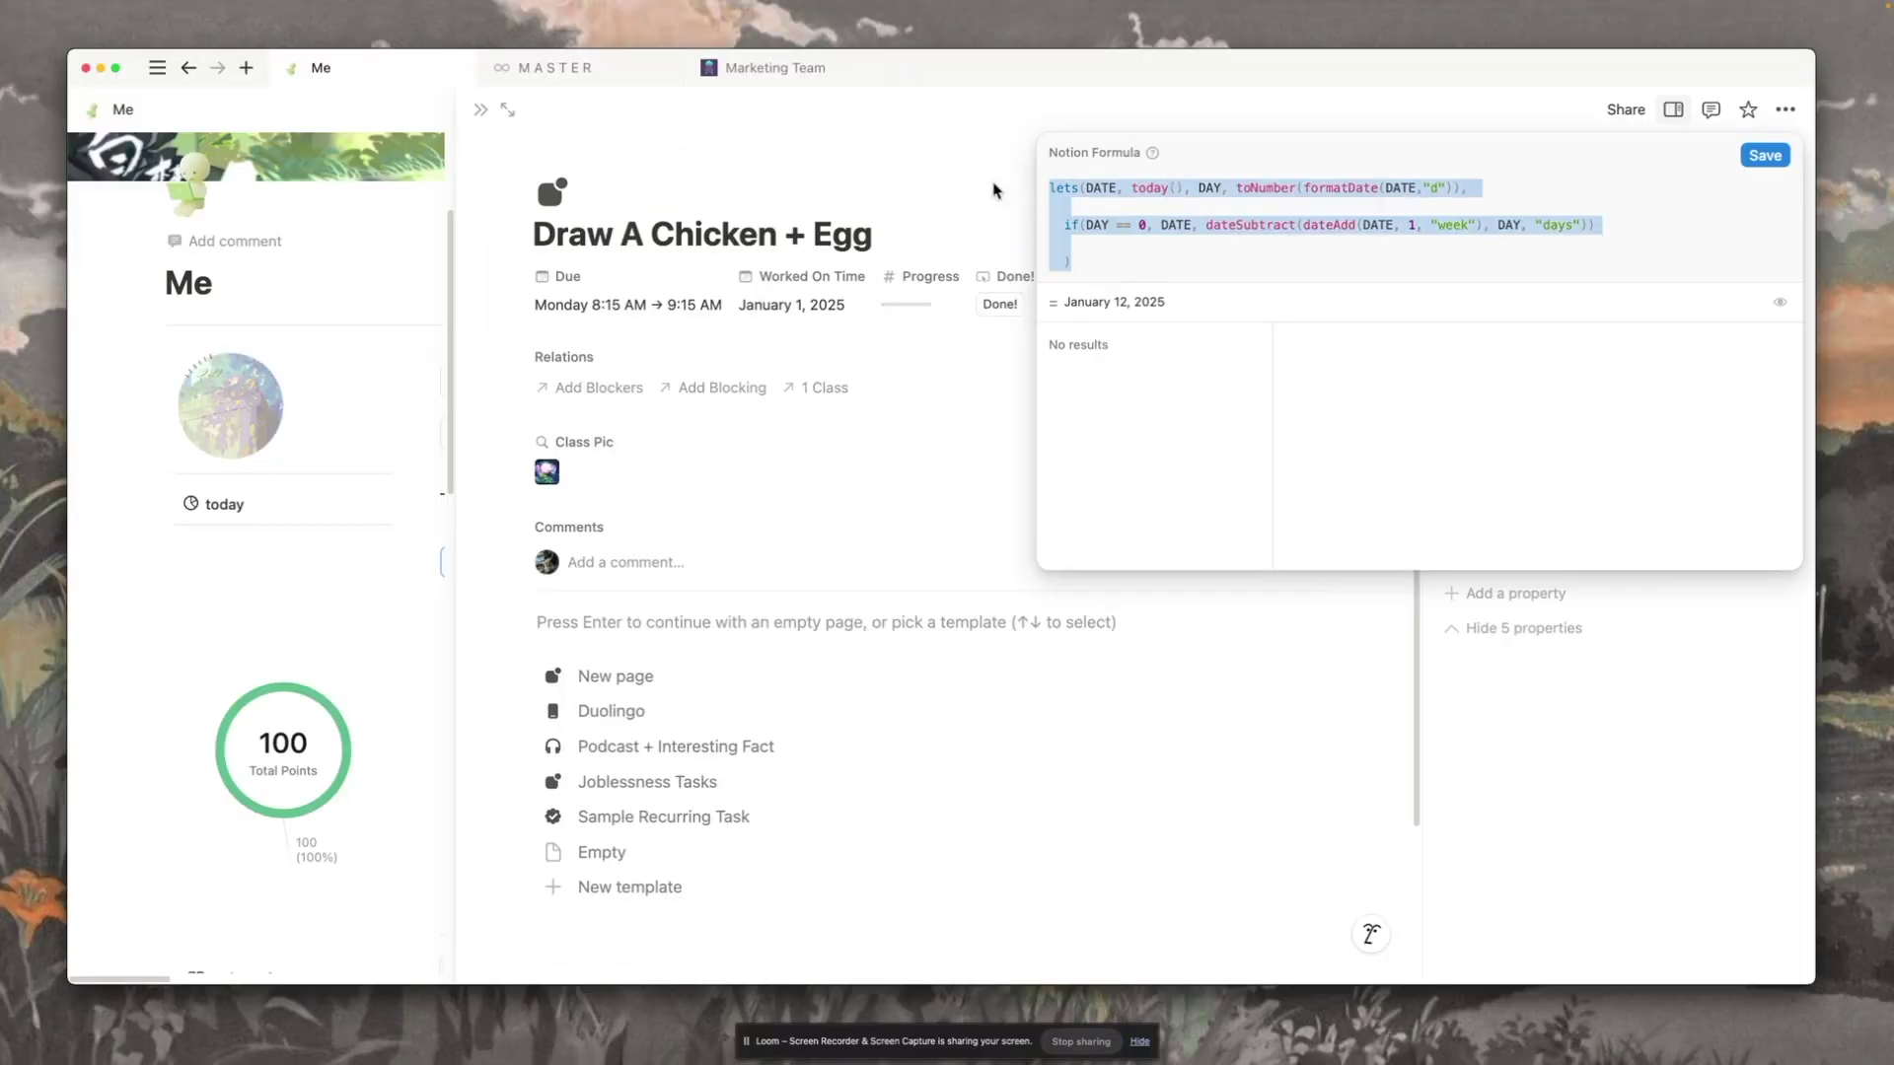
pyautogui.press('super+a')
pyautogui.press('super+c')
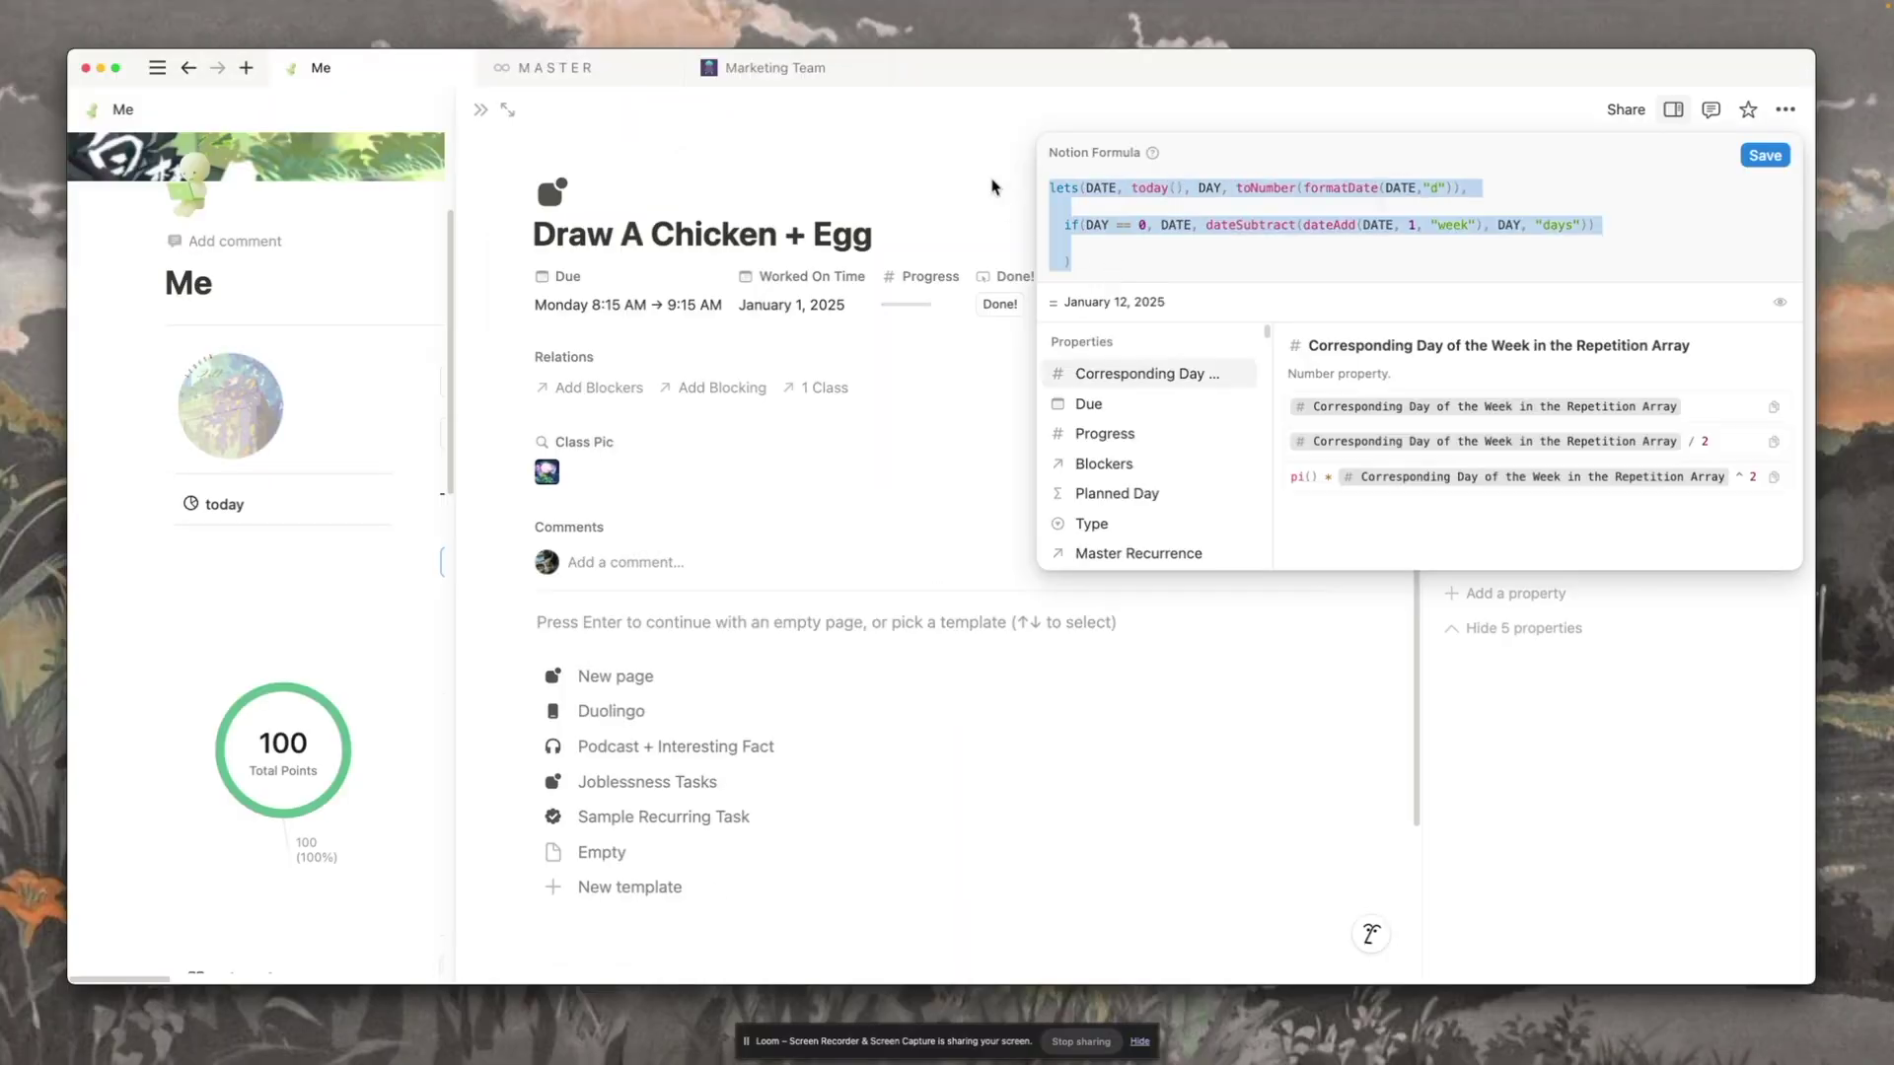
pyautogui.click(1282, 104)
pyautogui.click(480, 109)
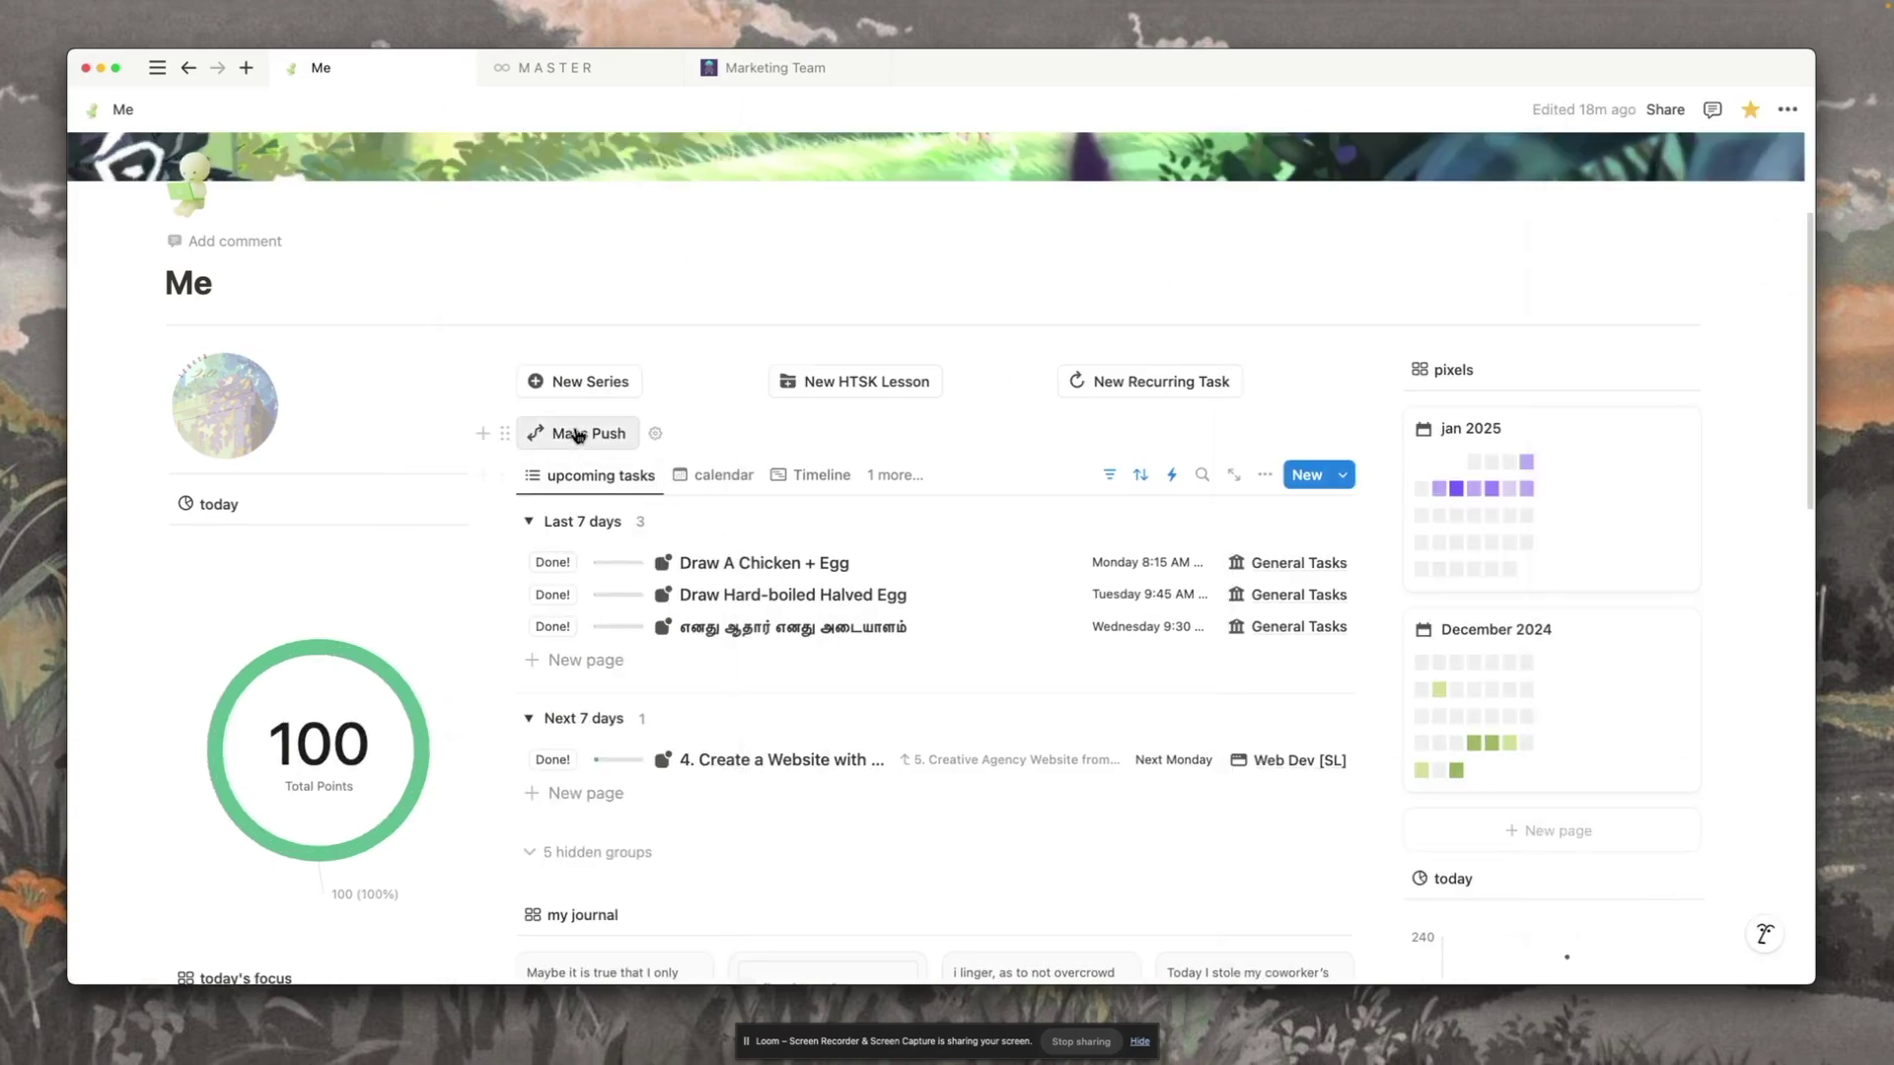
# Step: Make Mass Push set Due from the pasted next-Sunday formula, save it, and try the button
pyautogui.click(655, 435)
pyautogui.scroll(-1, 735, 779)
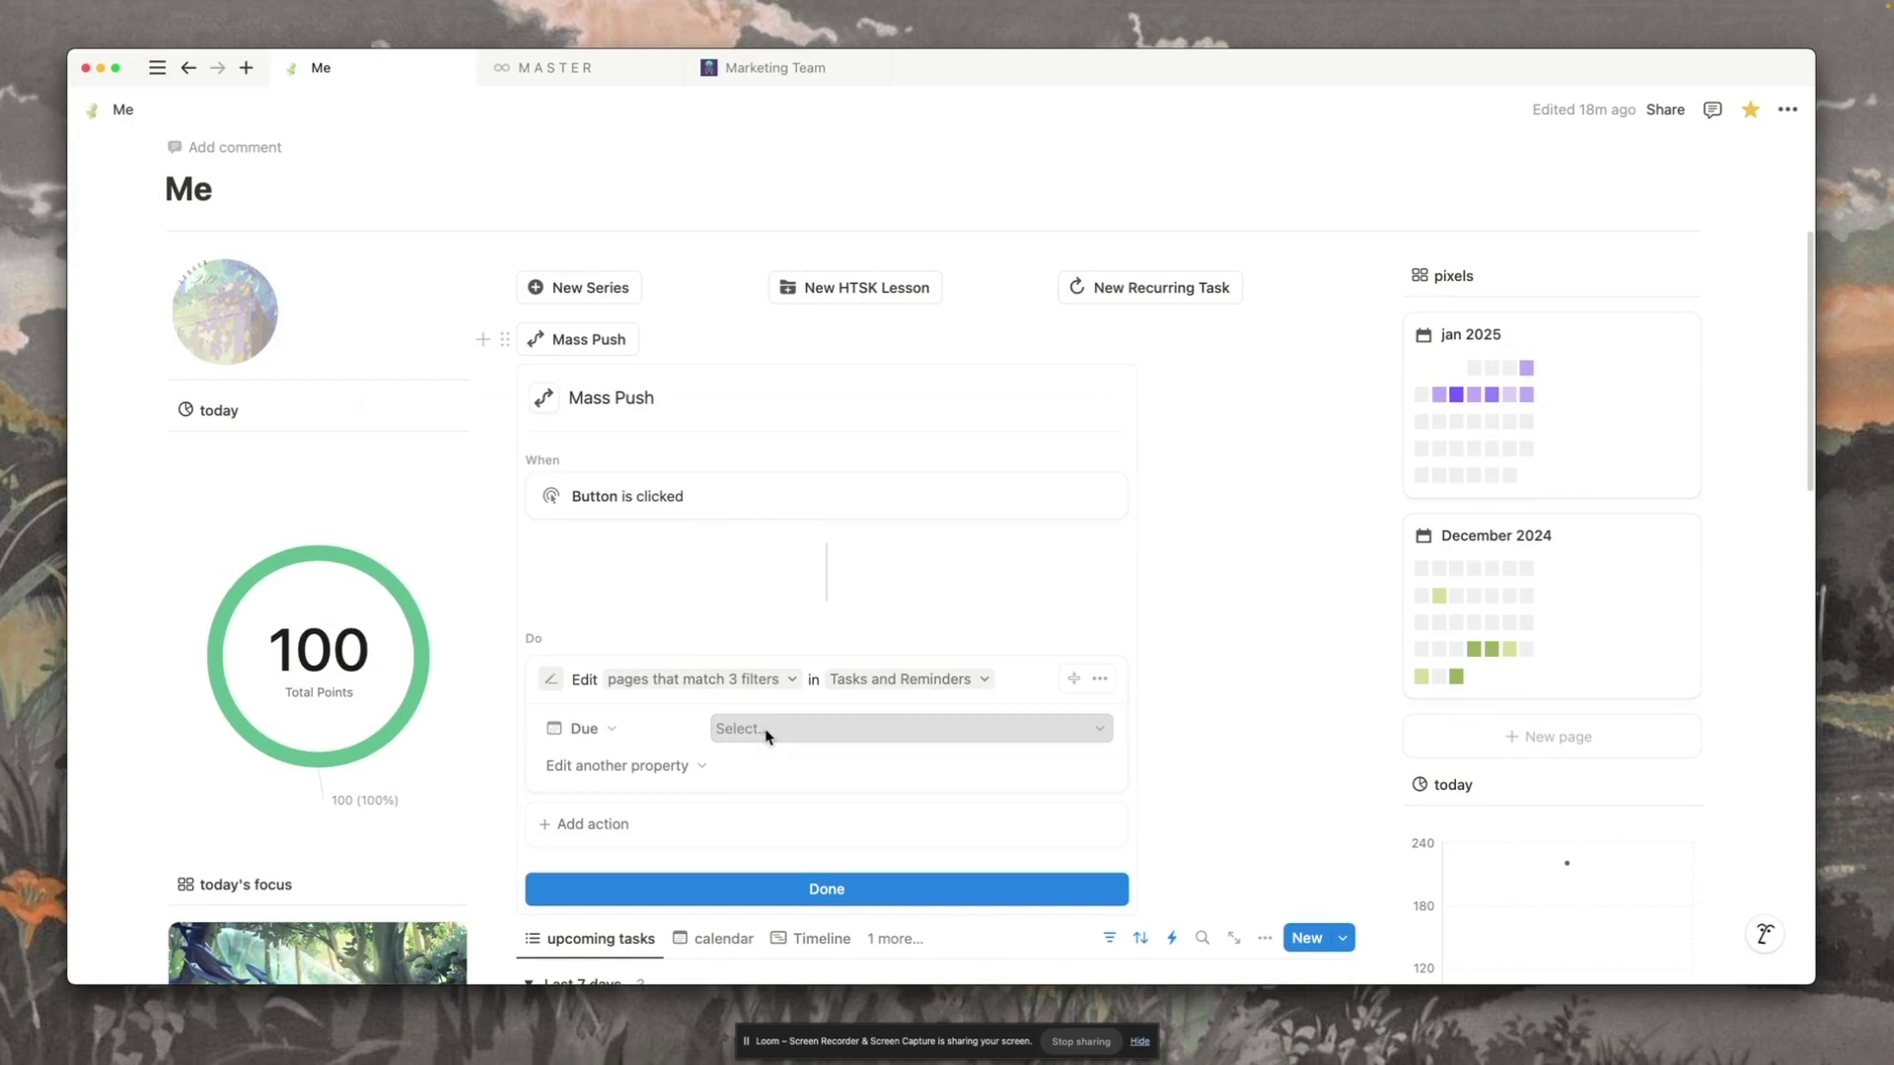
pyautogui.click(766, 730)
pyautogui.press('super+v')
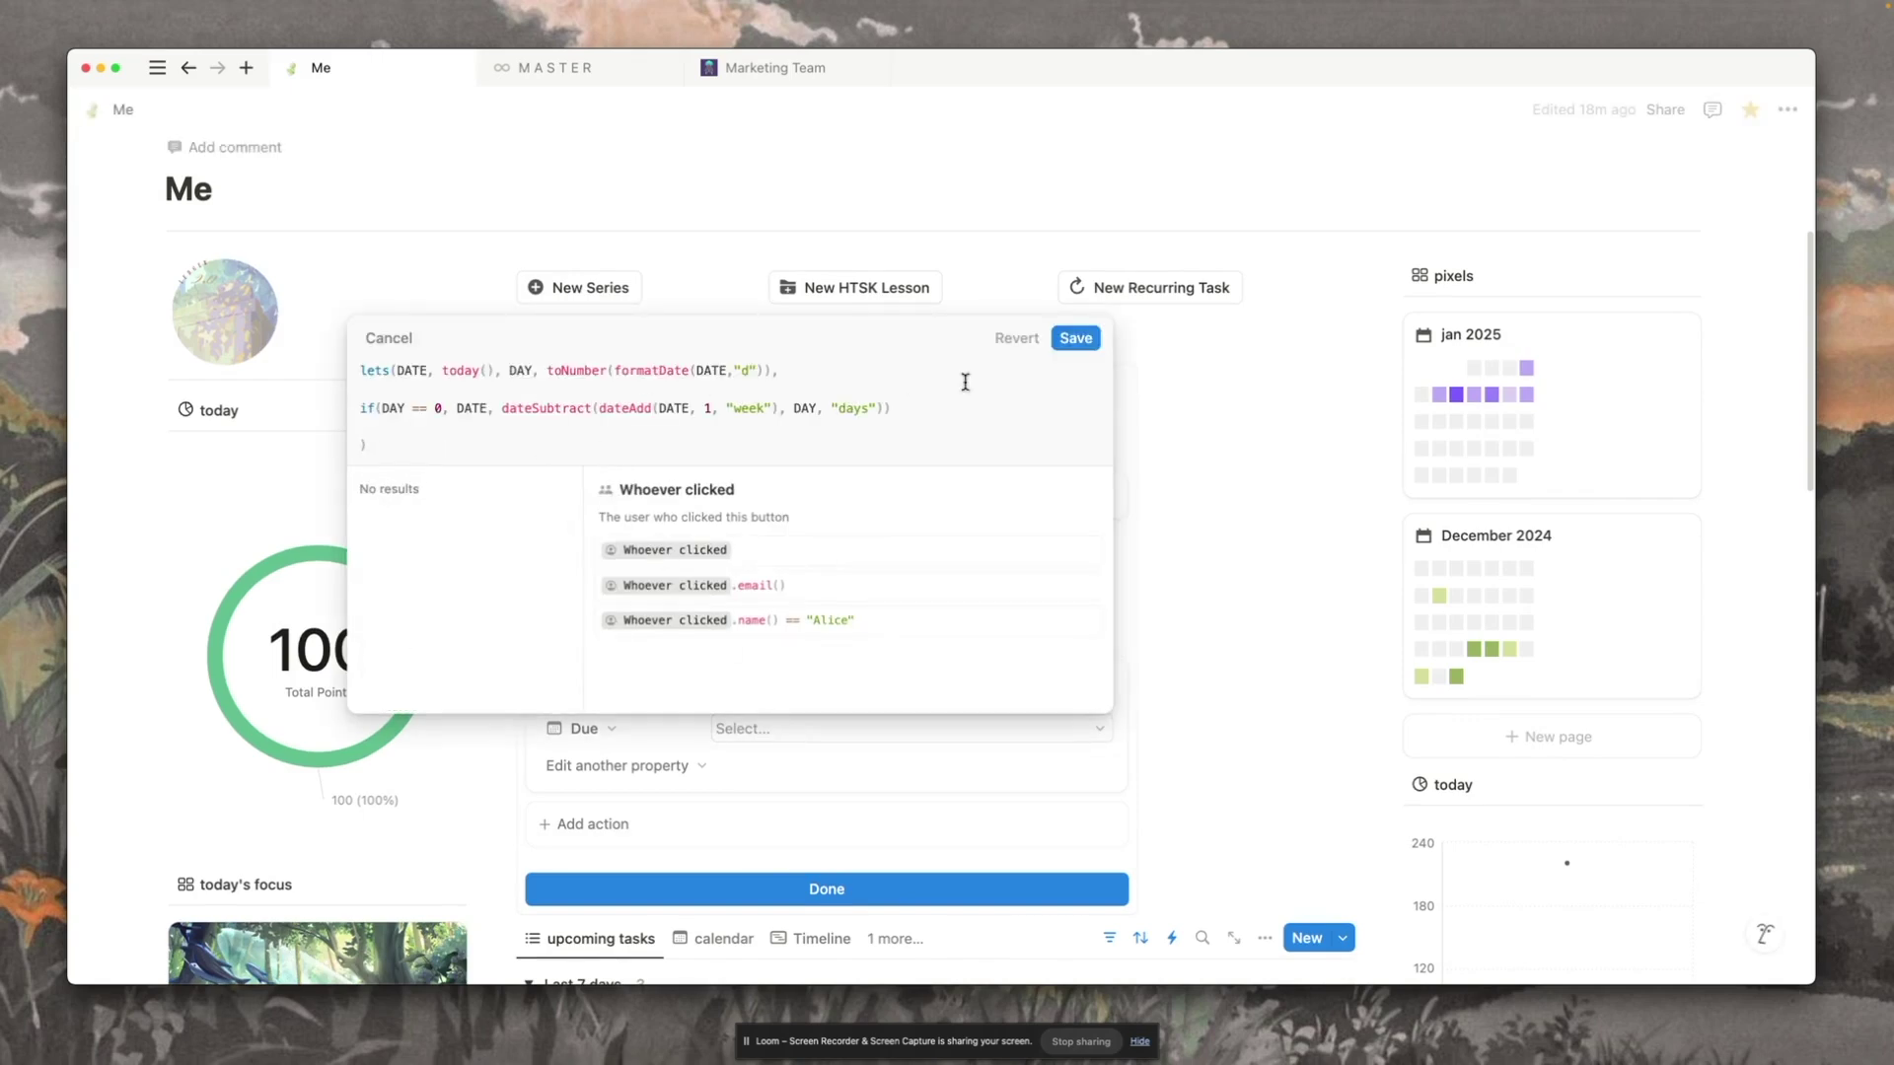
pyautogui.click(1078, 345)
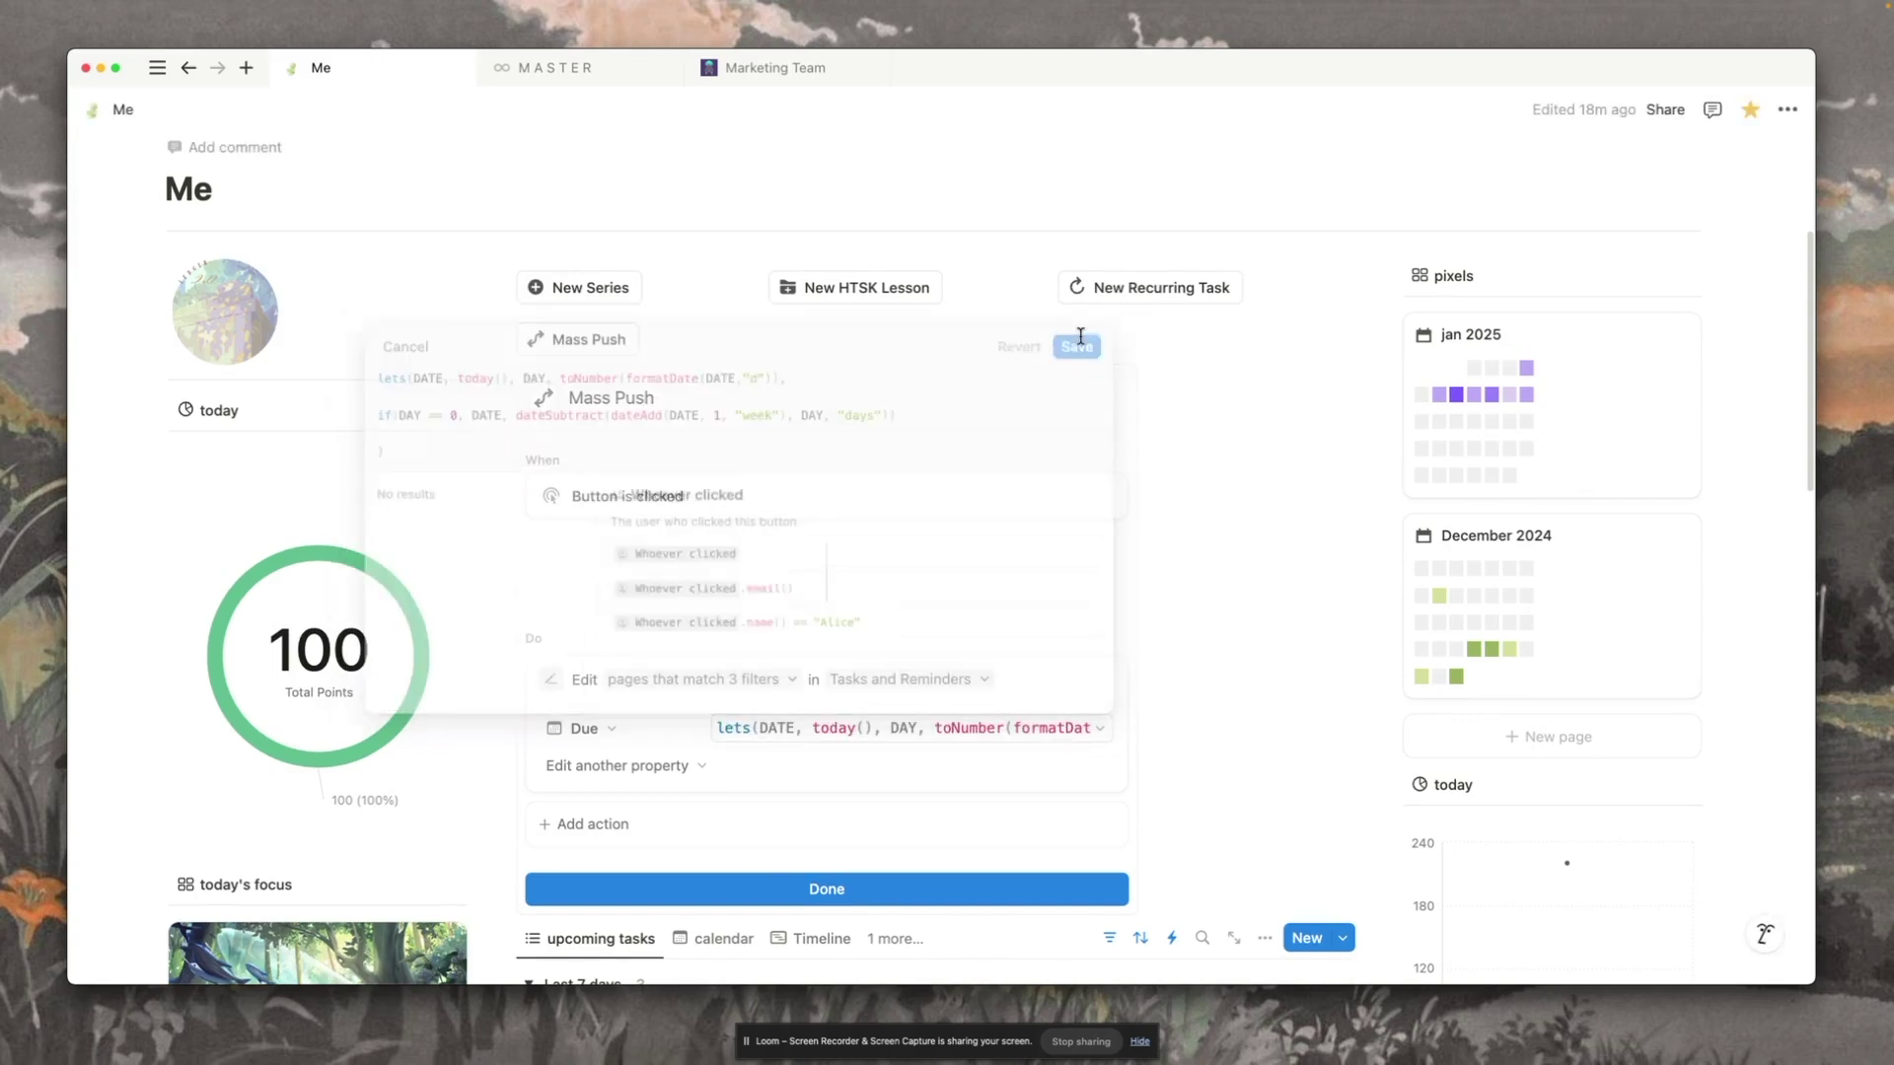
pyautogui.click(850, 886)
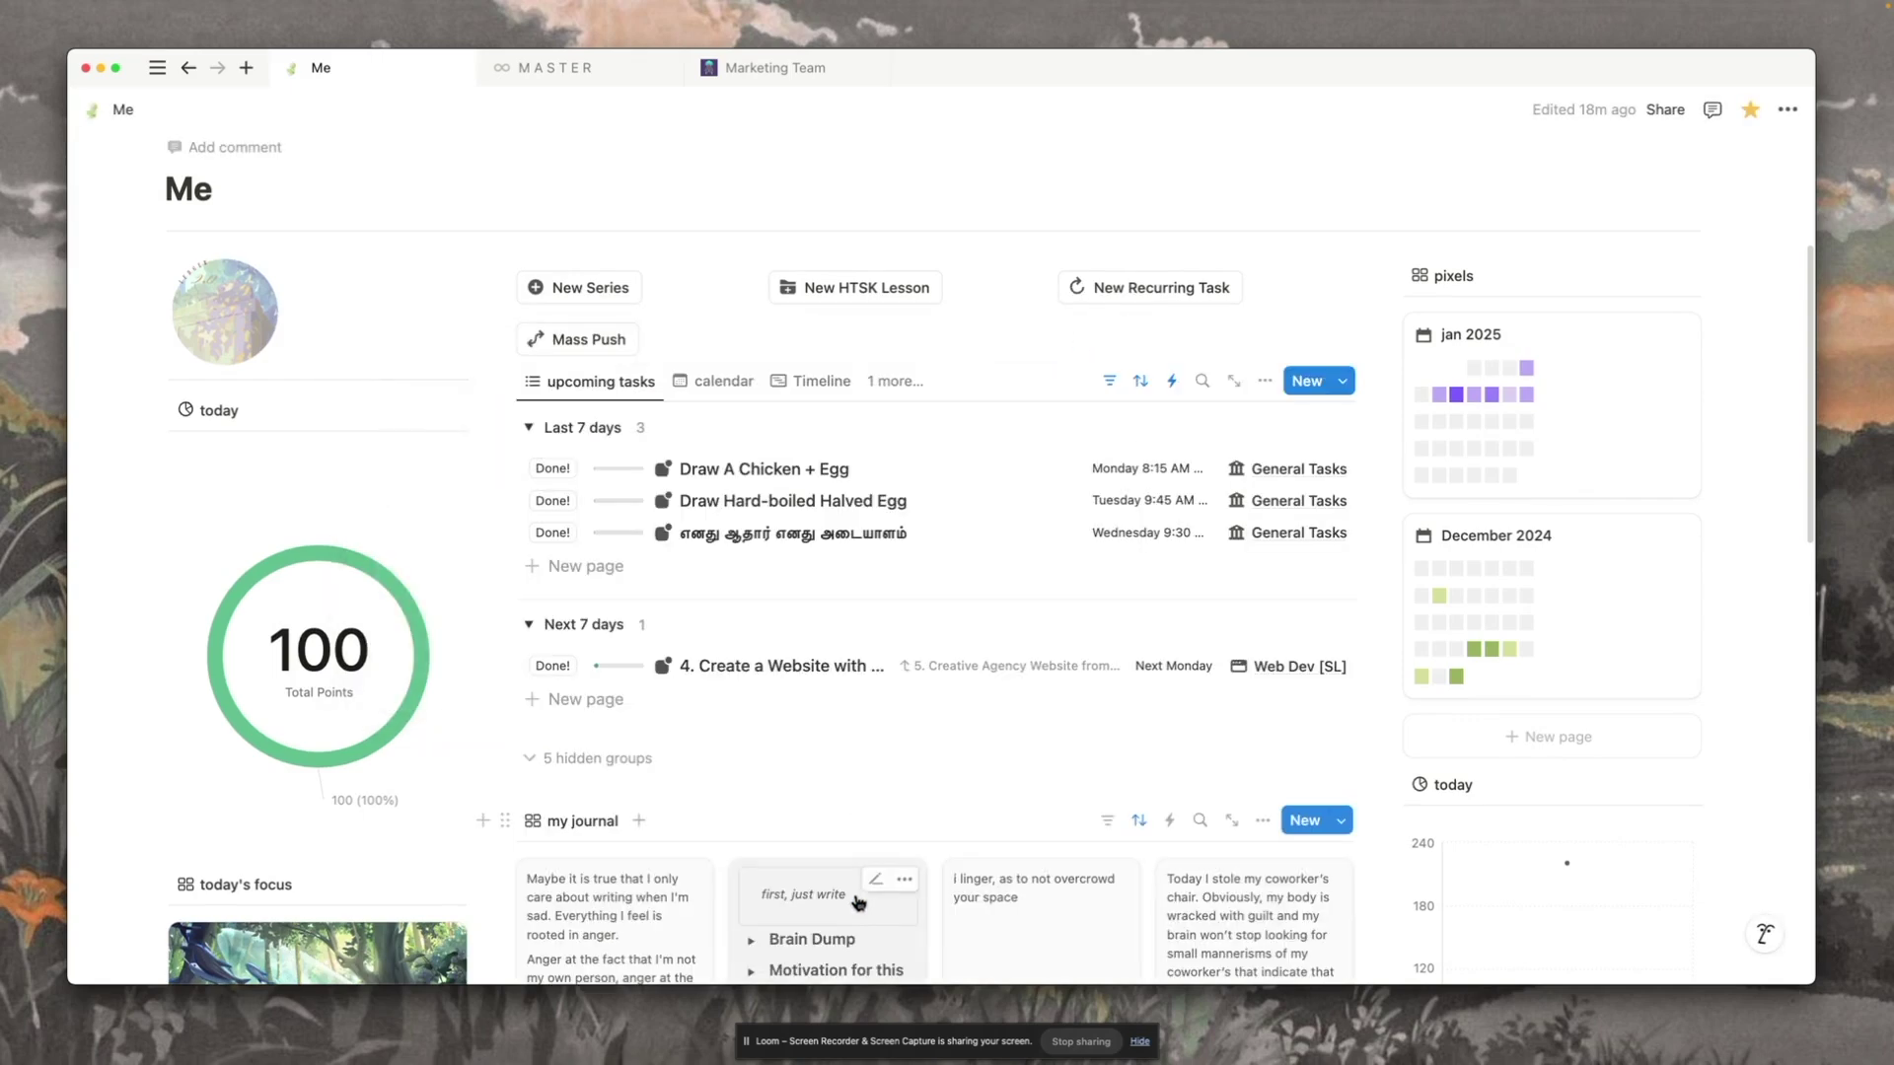
pyautogui.click(588, 340)
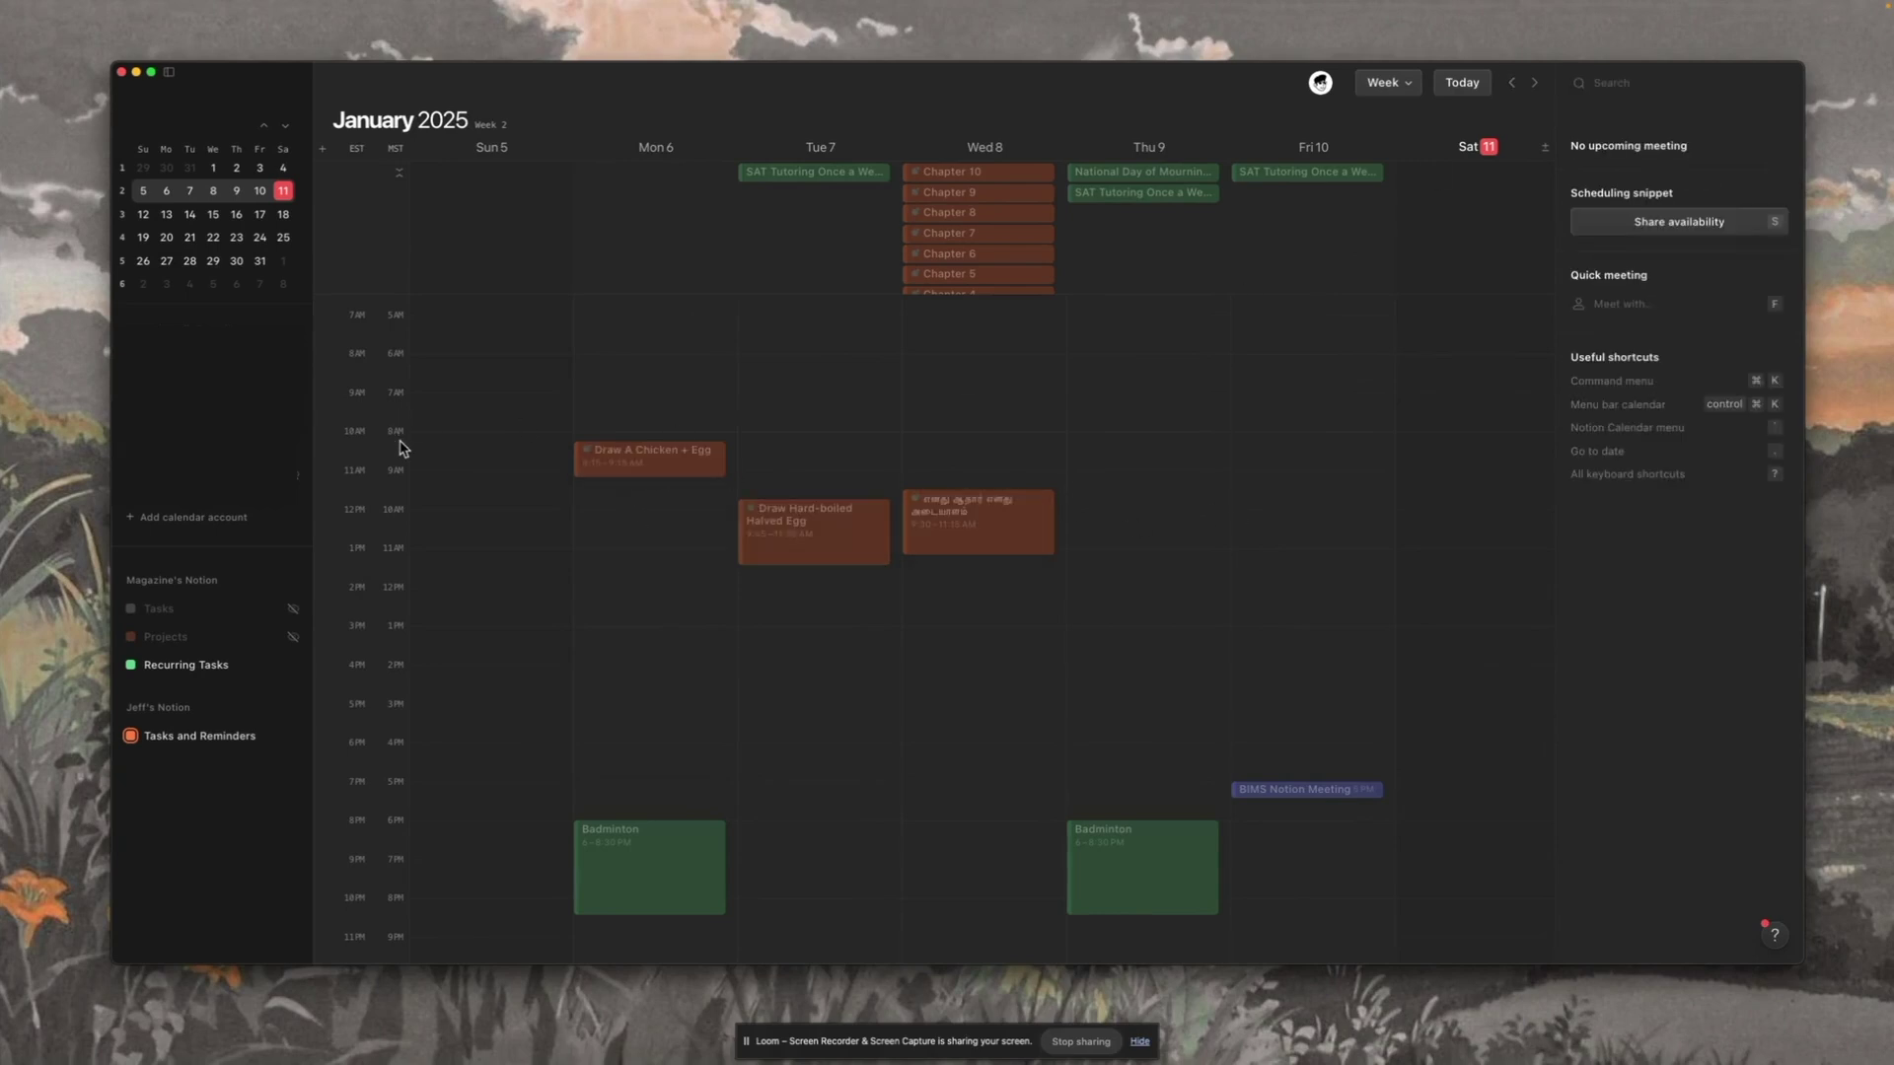
# Step: Run Mass Push on the dashboard and view the following week in Notion Calendar
pyautogui.press('super+Tab')
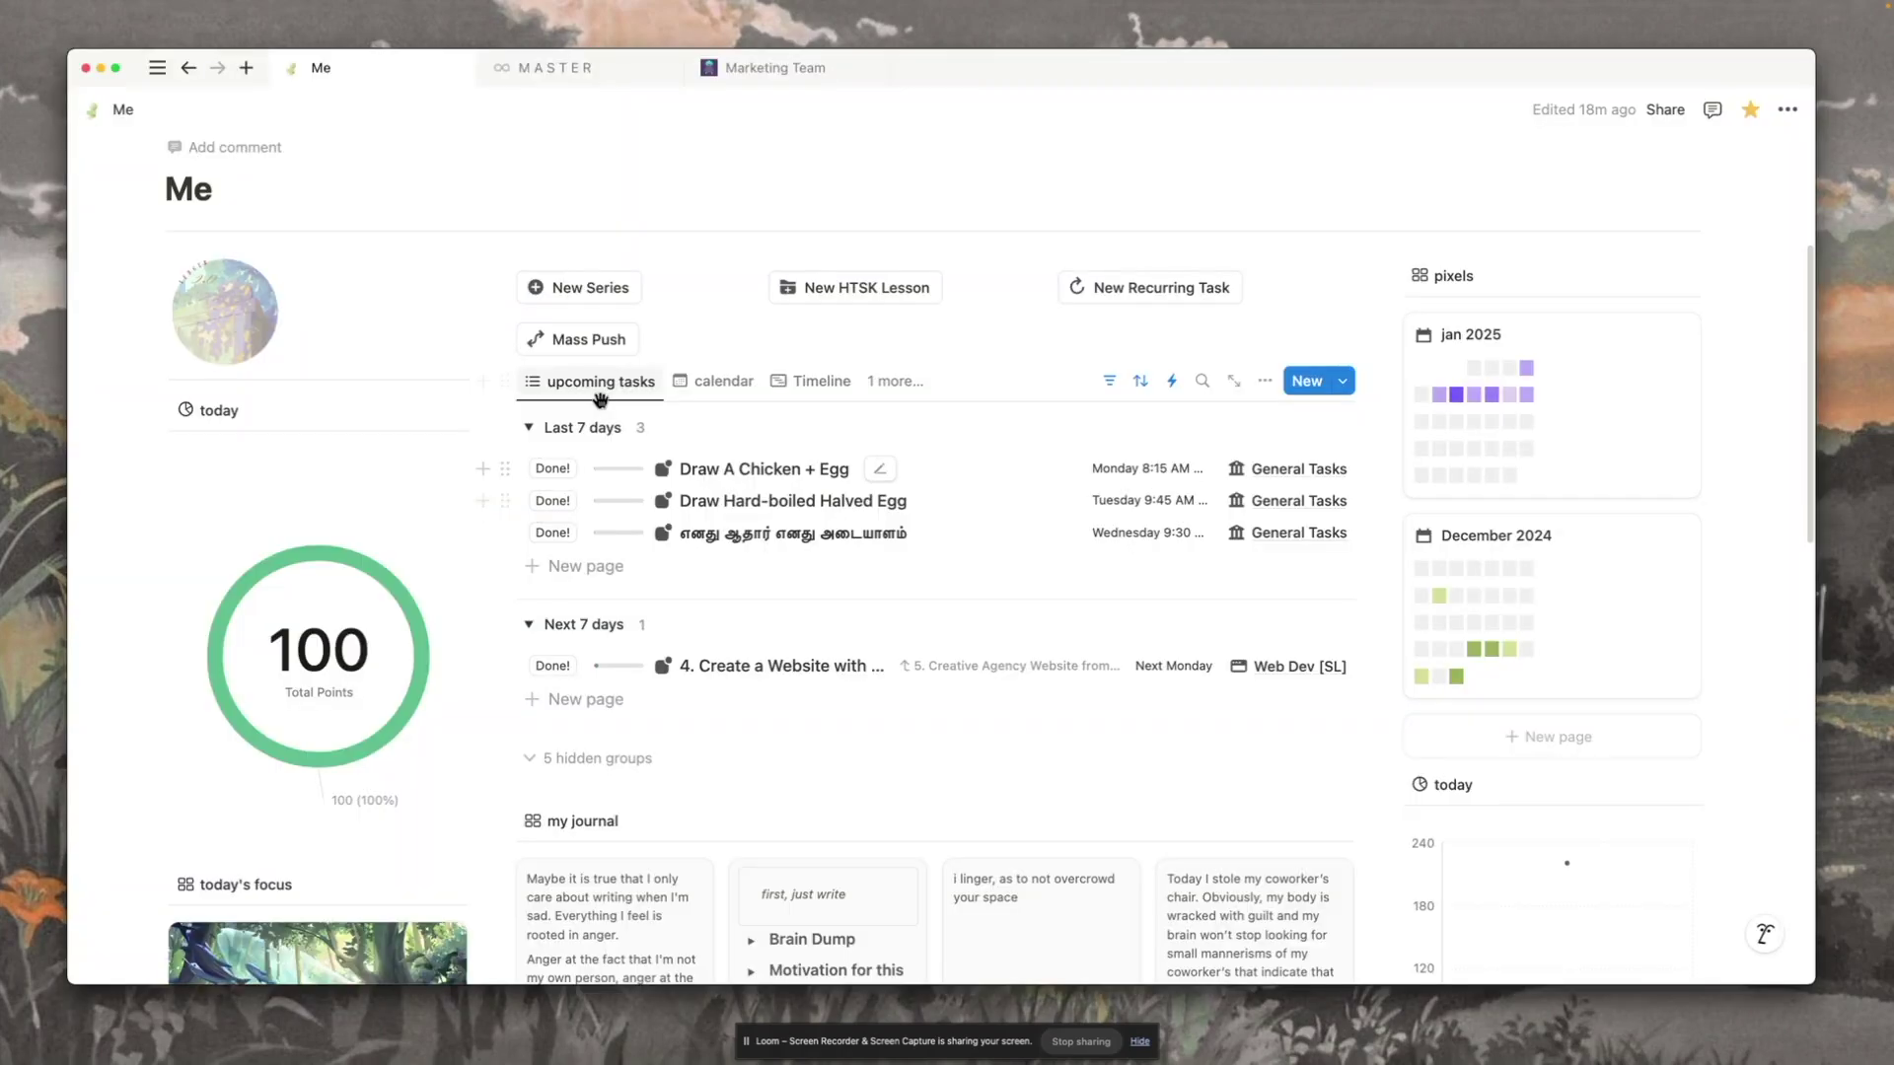
pyautogui.click(588, 342)
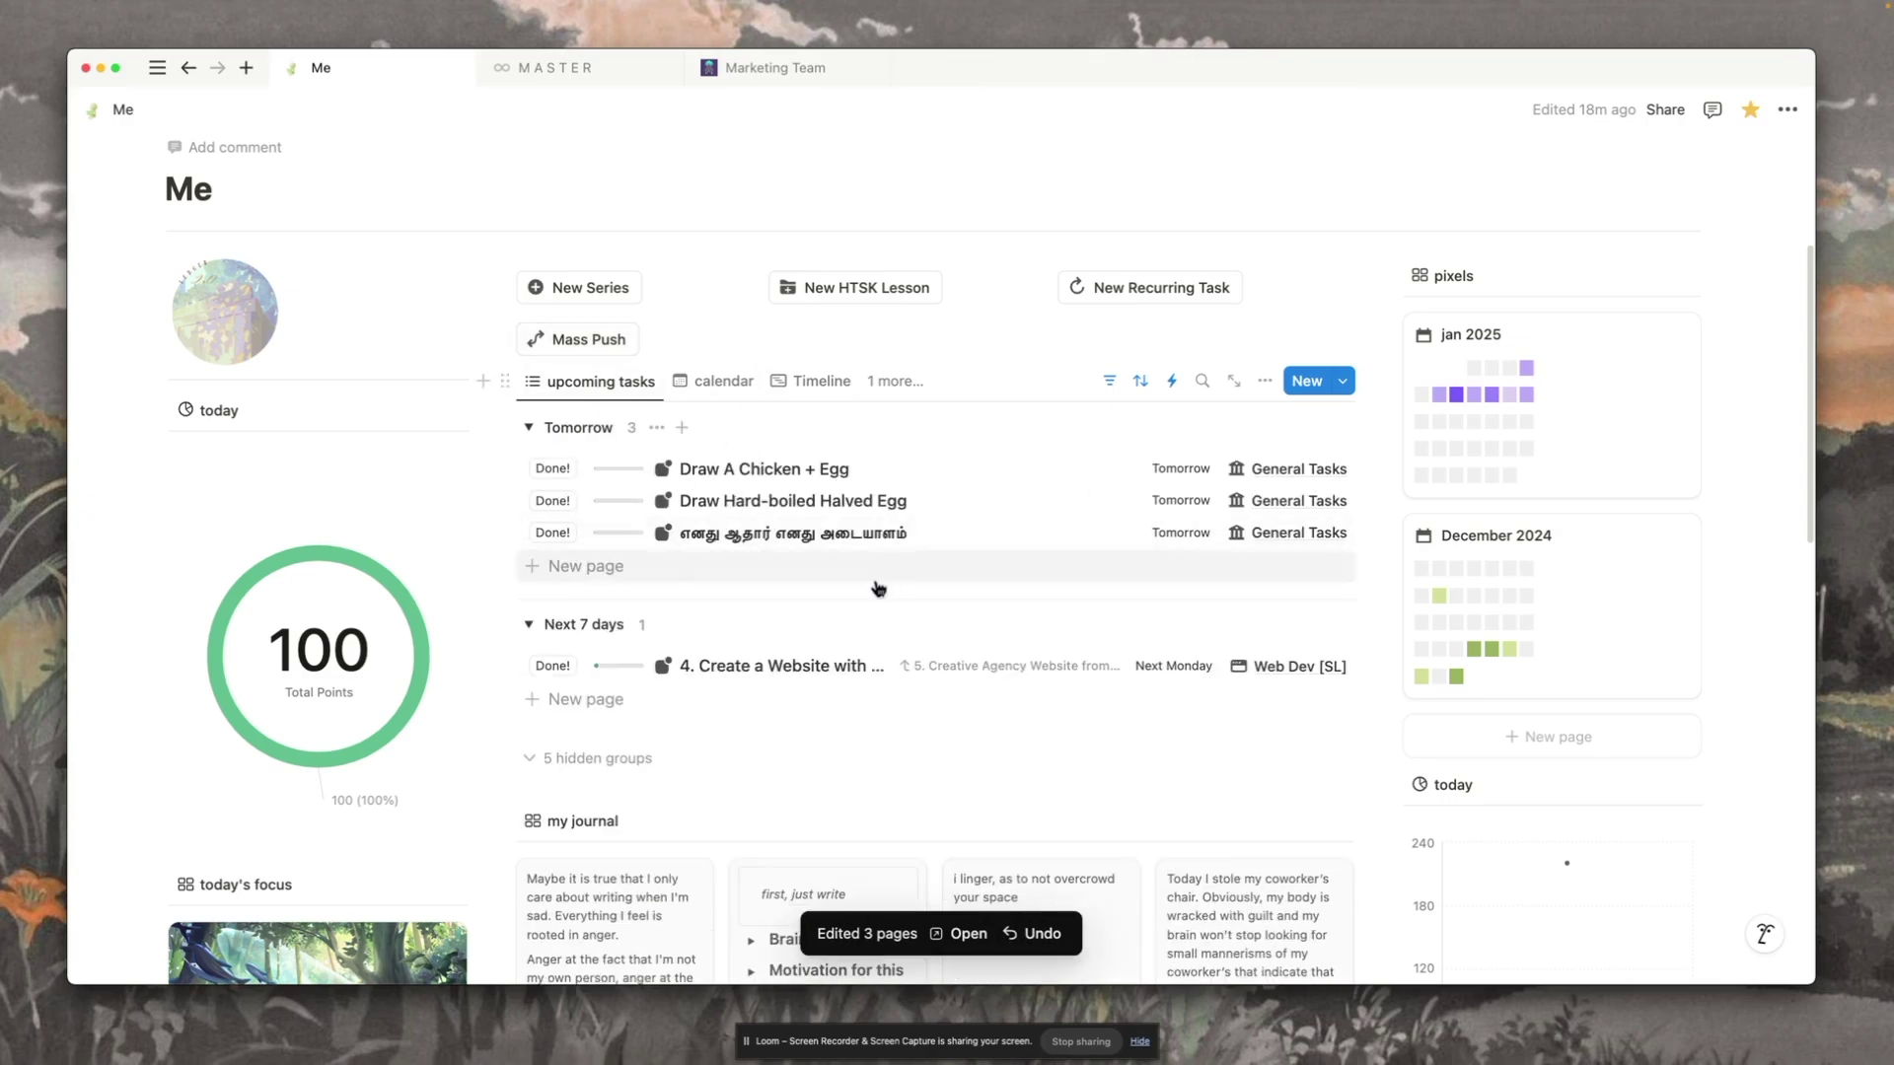
pyautogui.press('super+Tab')
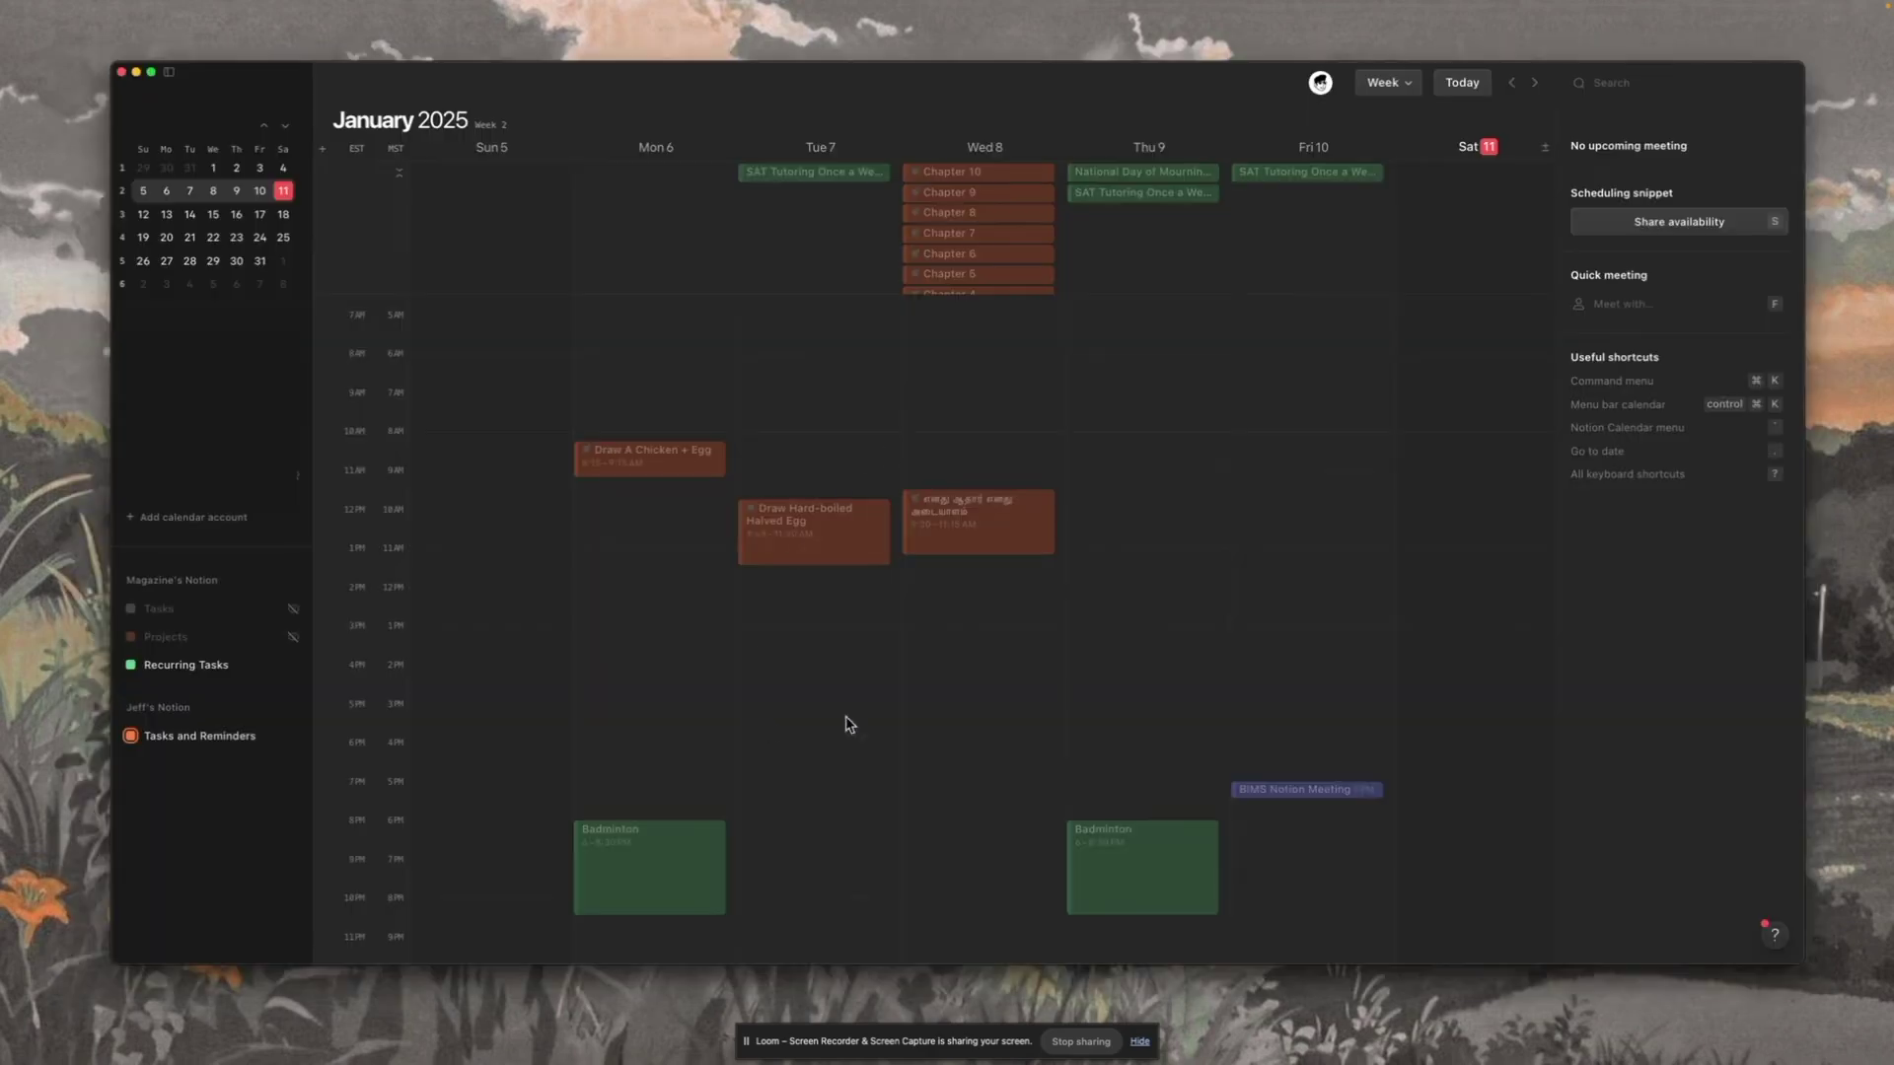
pyautogui.click(1536, 85)
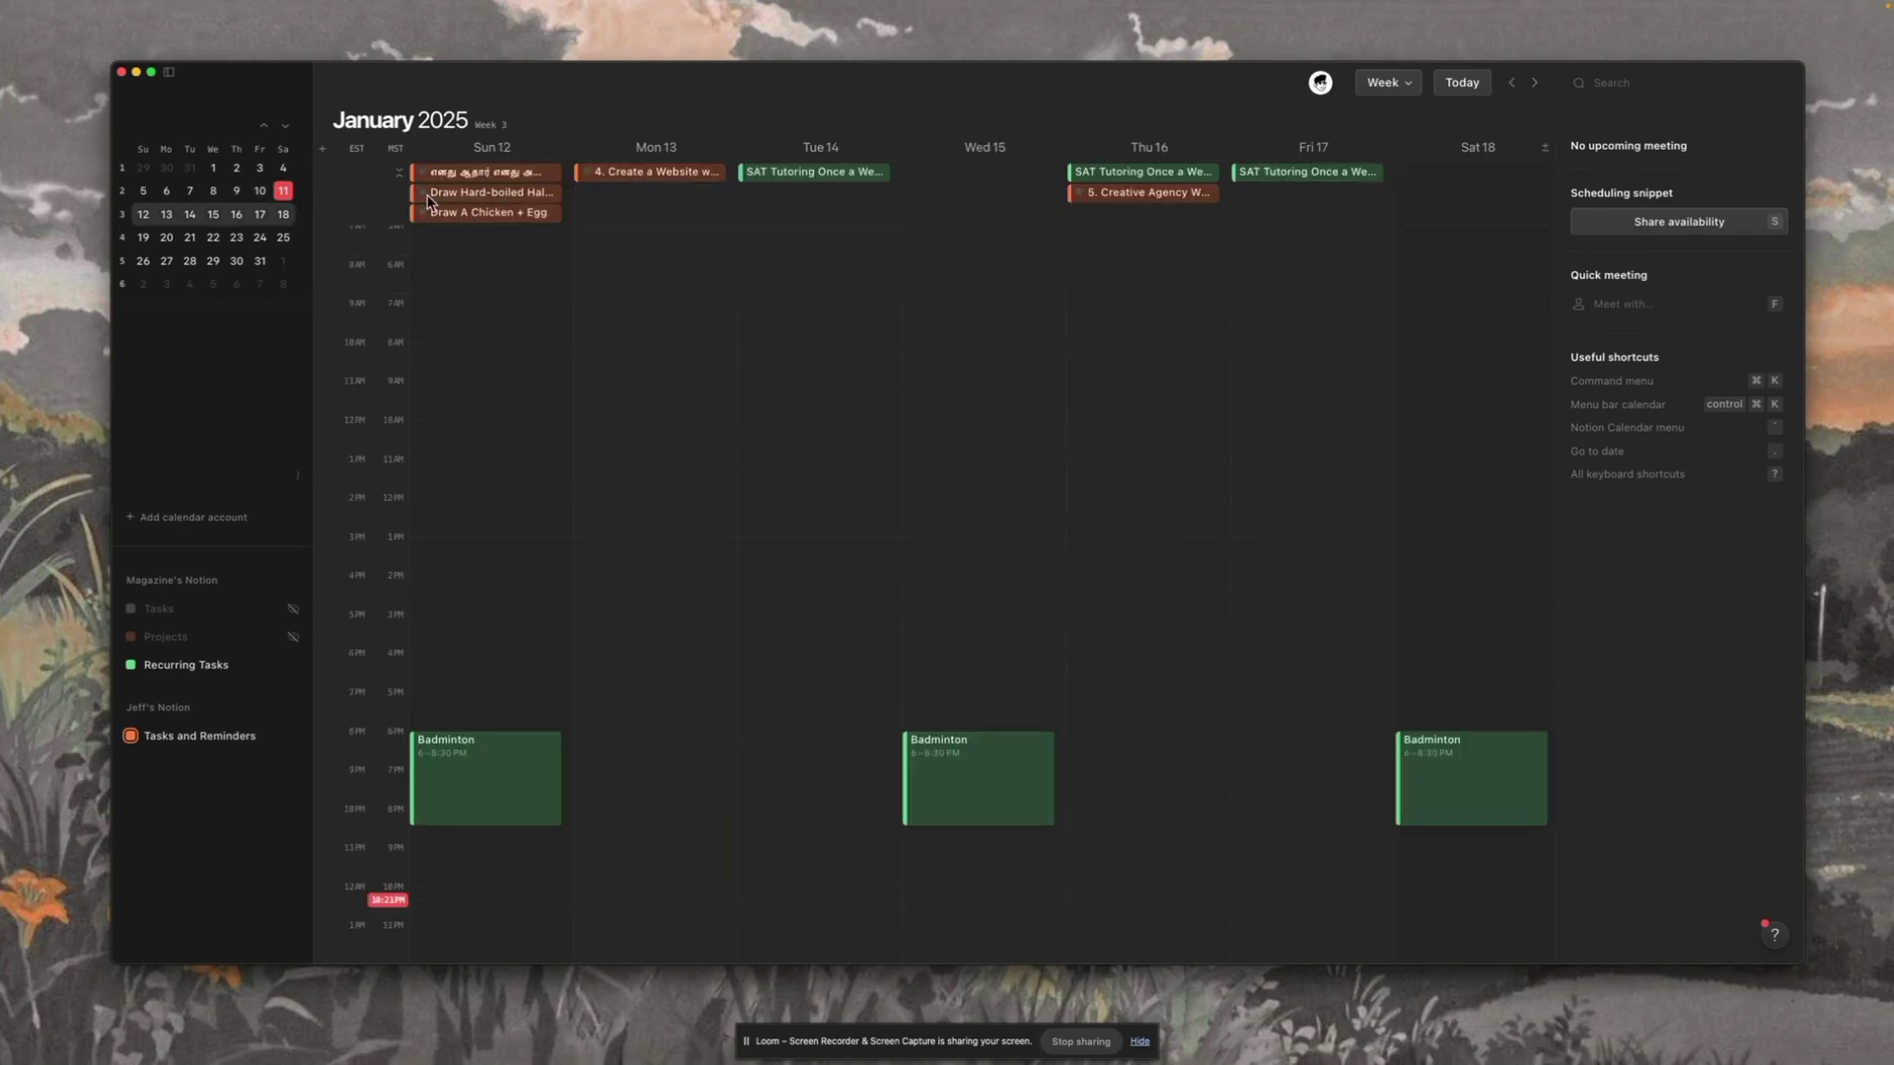
# Step: Schedule Draw A Chicken + Egg Monday 8:30AM and Draw Hard-boiled Halved Egg Tuesday 7:15–8AM
pyautogui.moveTo(462, 219); pyautogui.dragTo(641, 381)
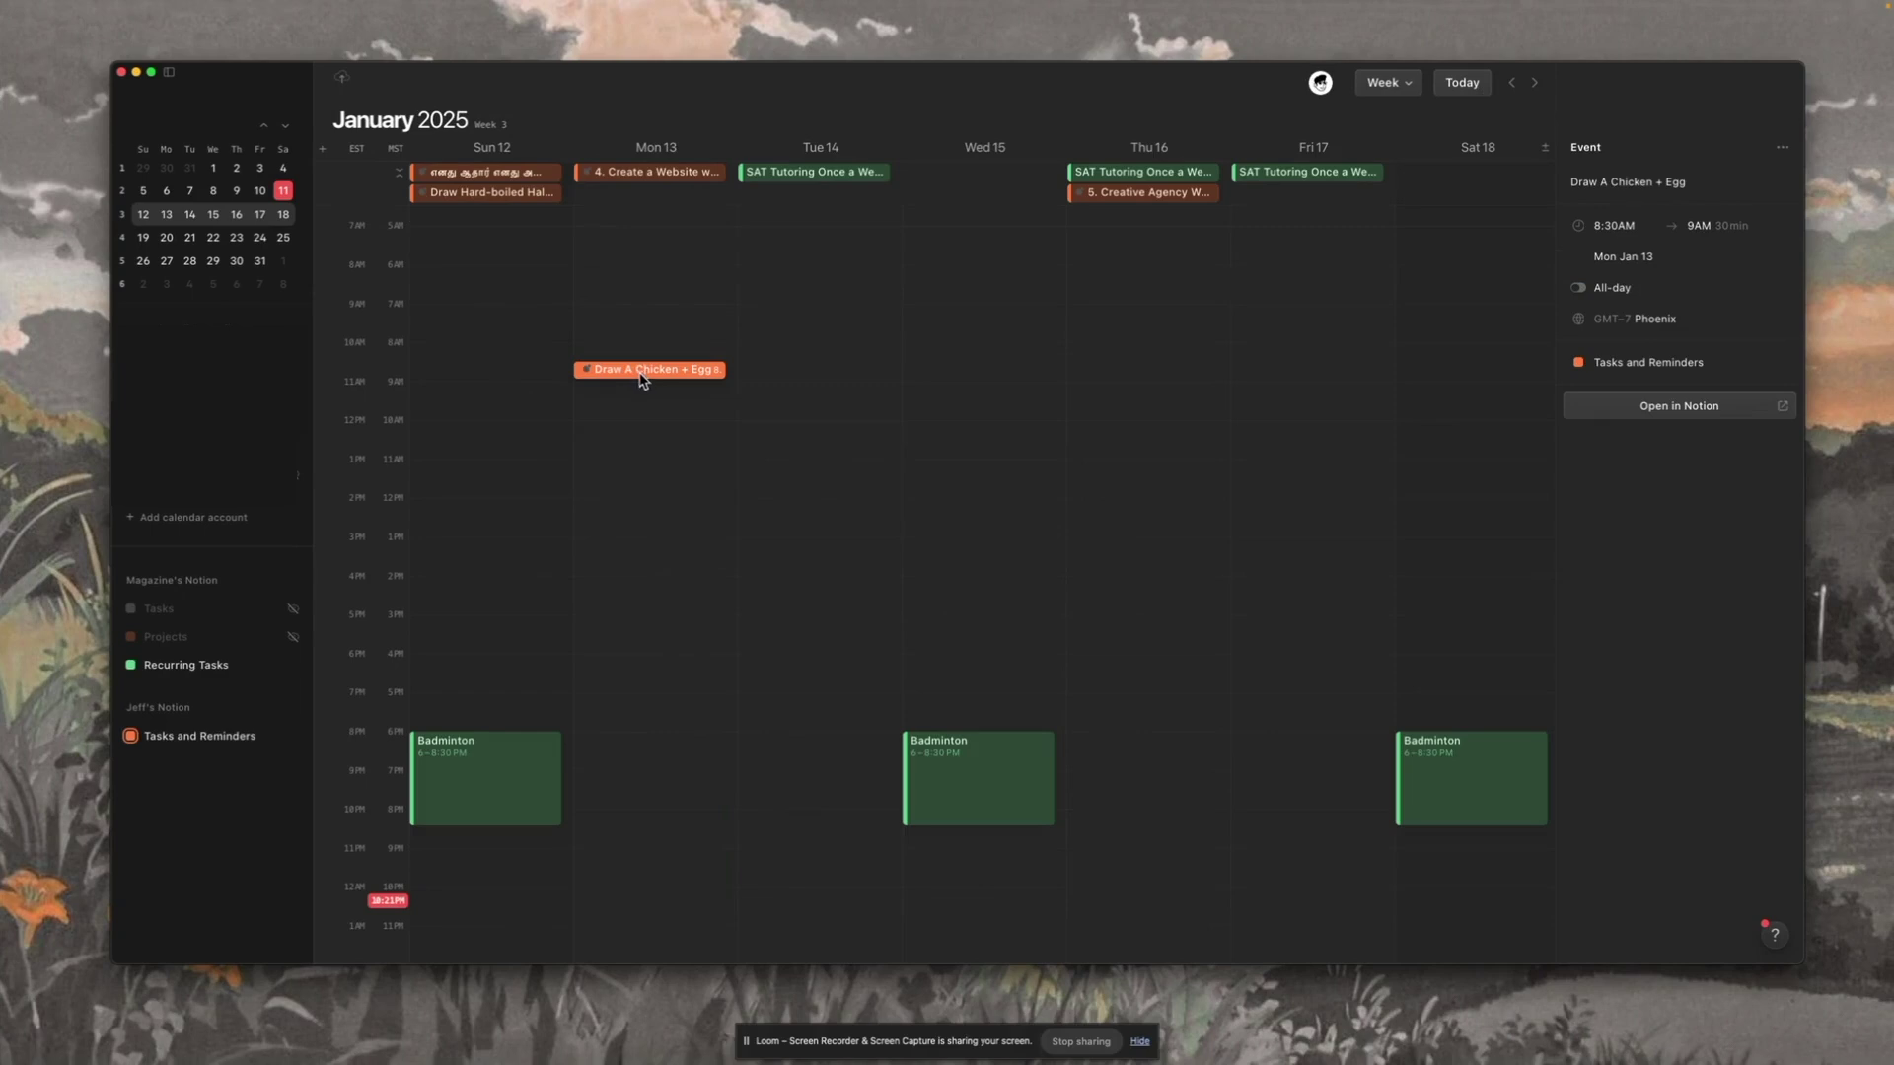
pyautogui.moveTo(478, 195)
pyautogui.mouseDown()
pyautogui.moveTo(880, 280)
pyautogui.moveTo(881, 327)
pyautogui.mouseUp()
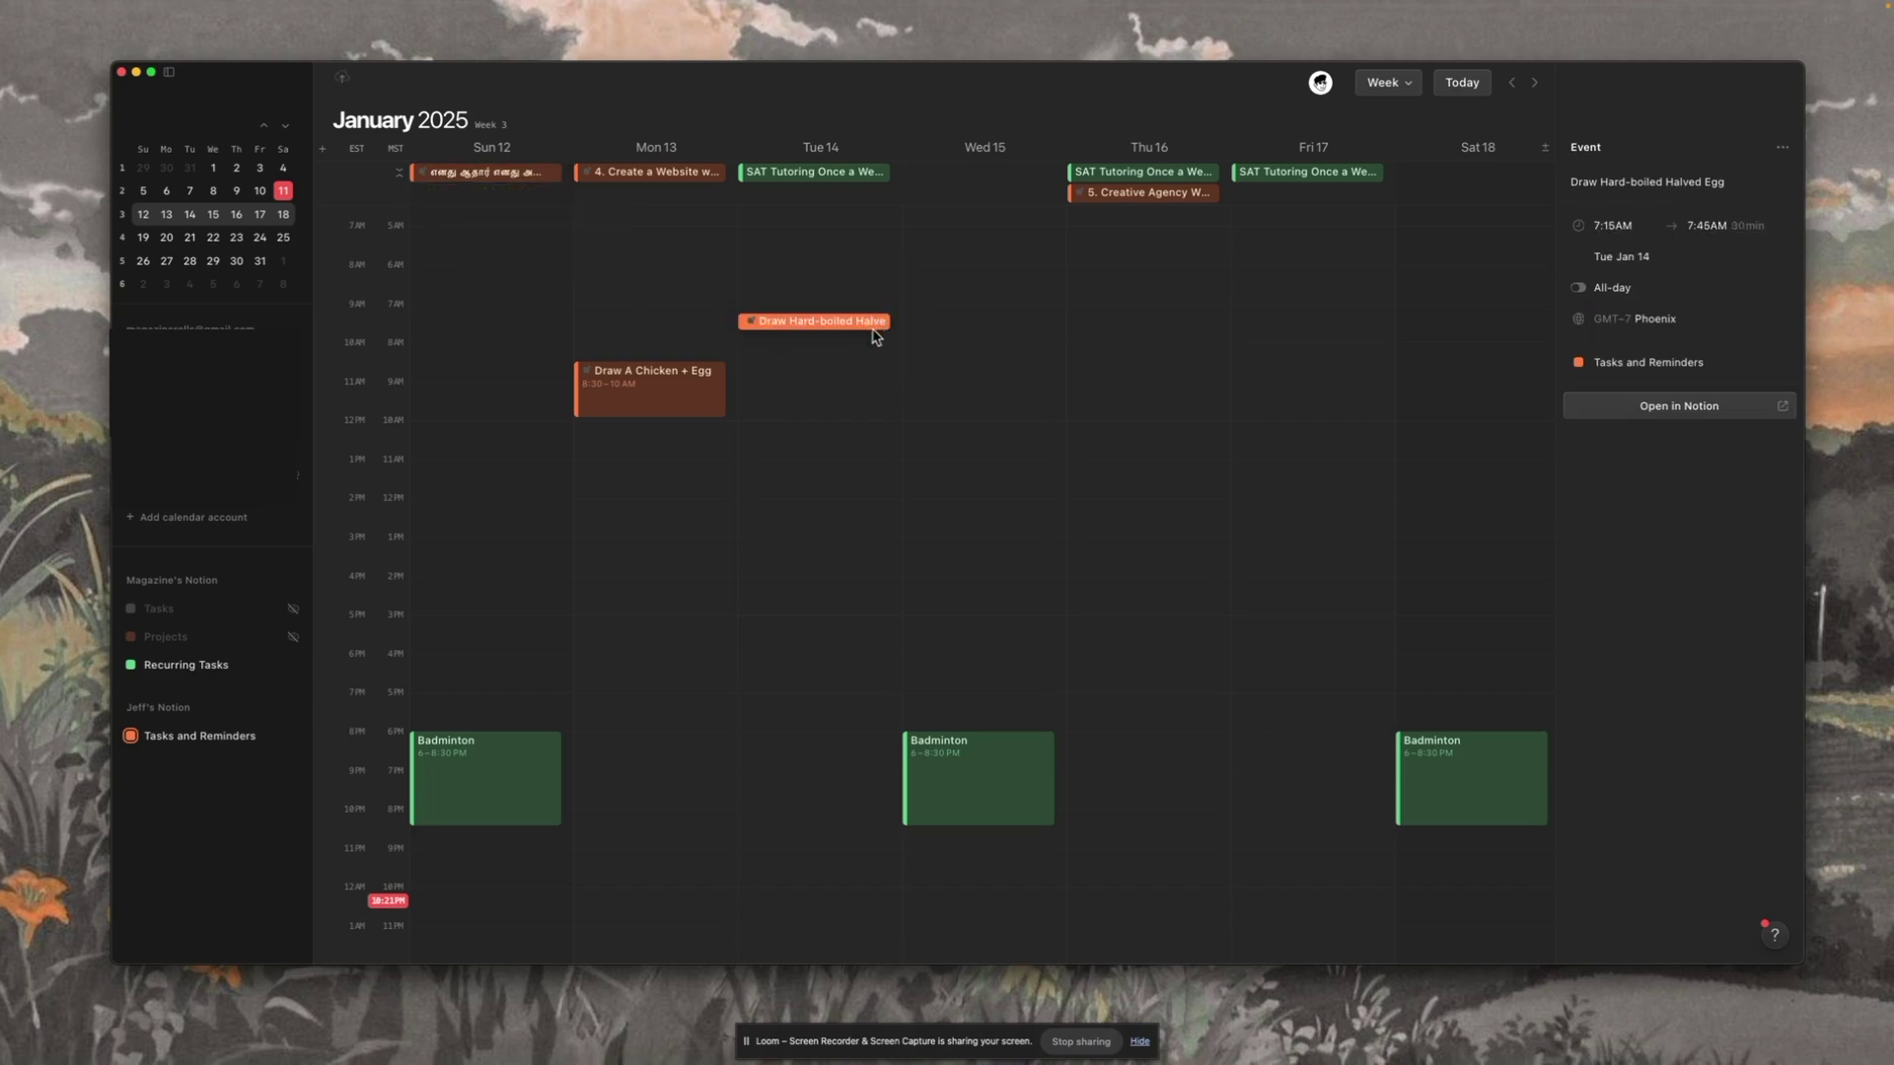
pyautogui.moveTo(857, 335); pyautogui.dragTo(912, 350)
pyautogui.press('super+Tab')
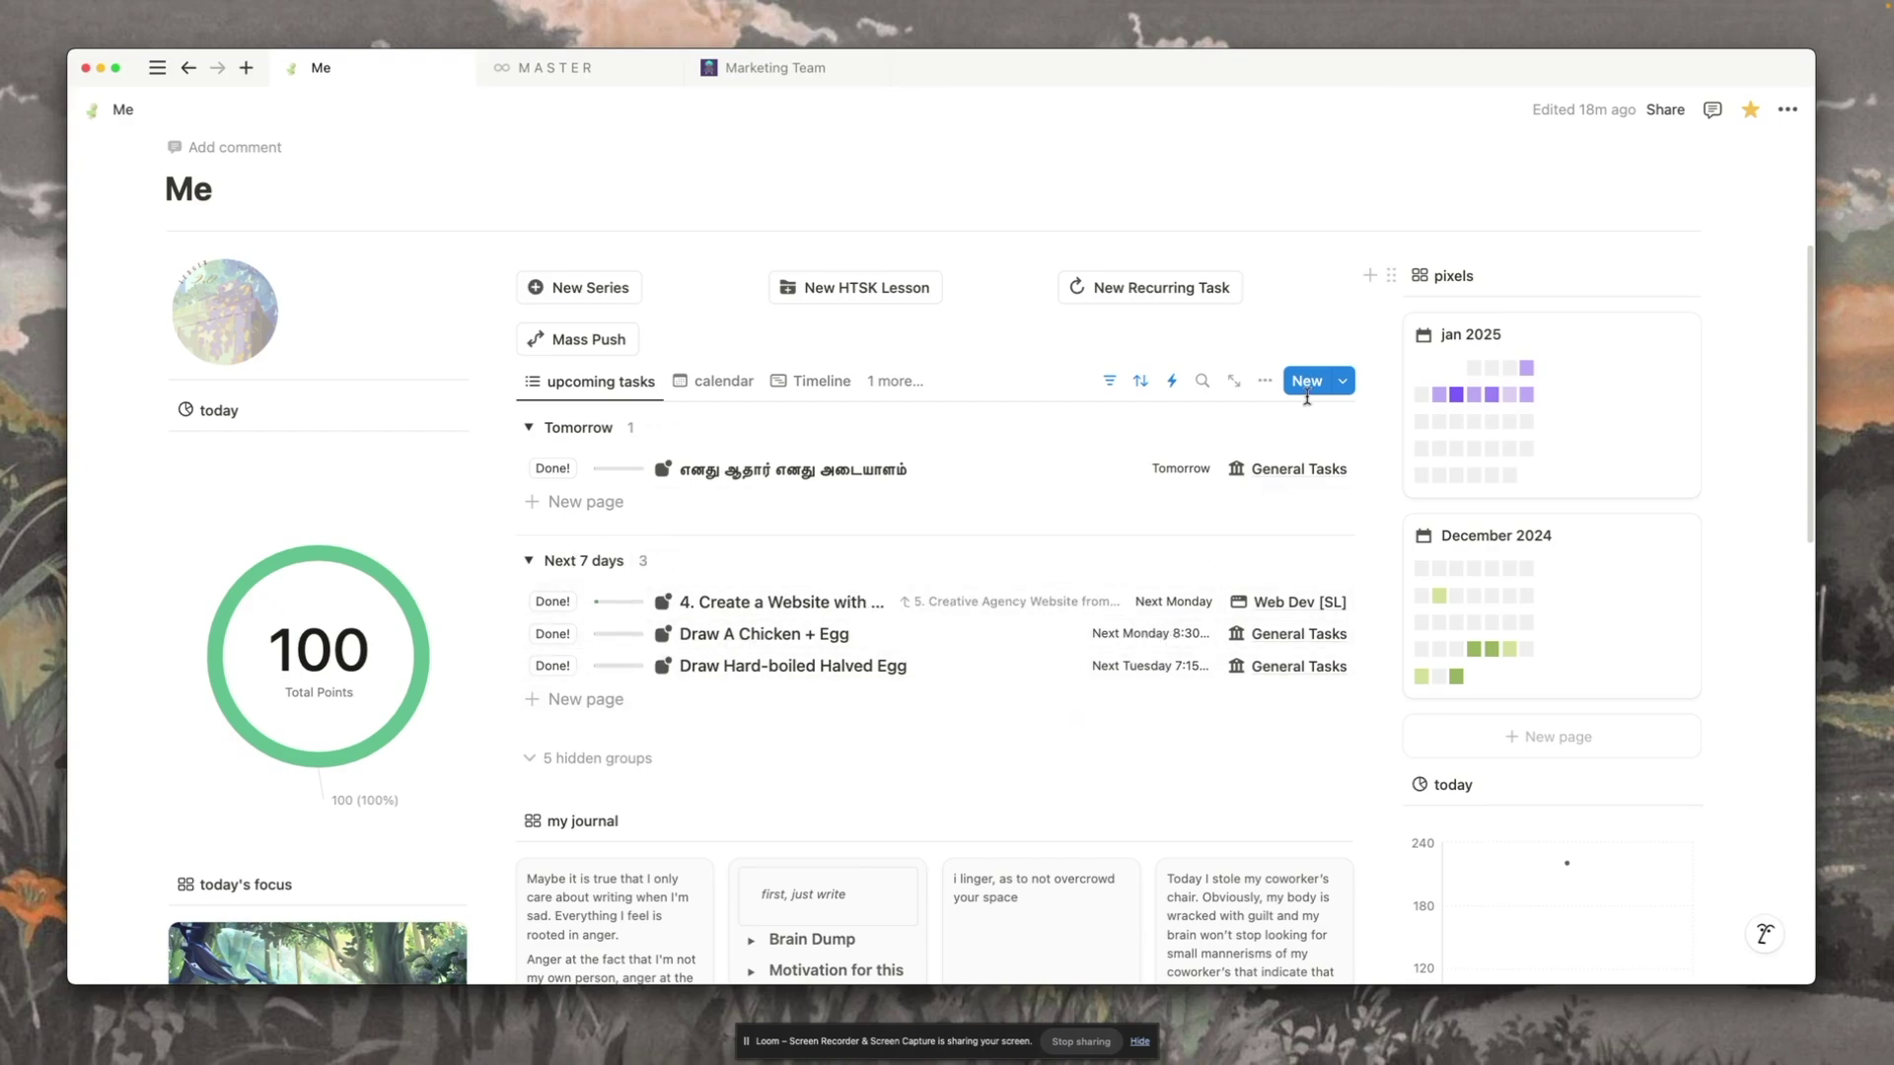
pyautogui.click(1265, 380)
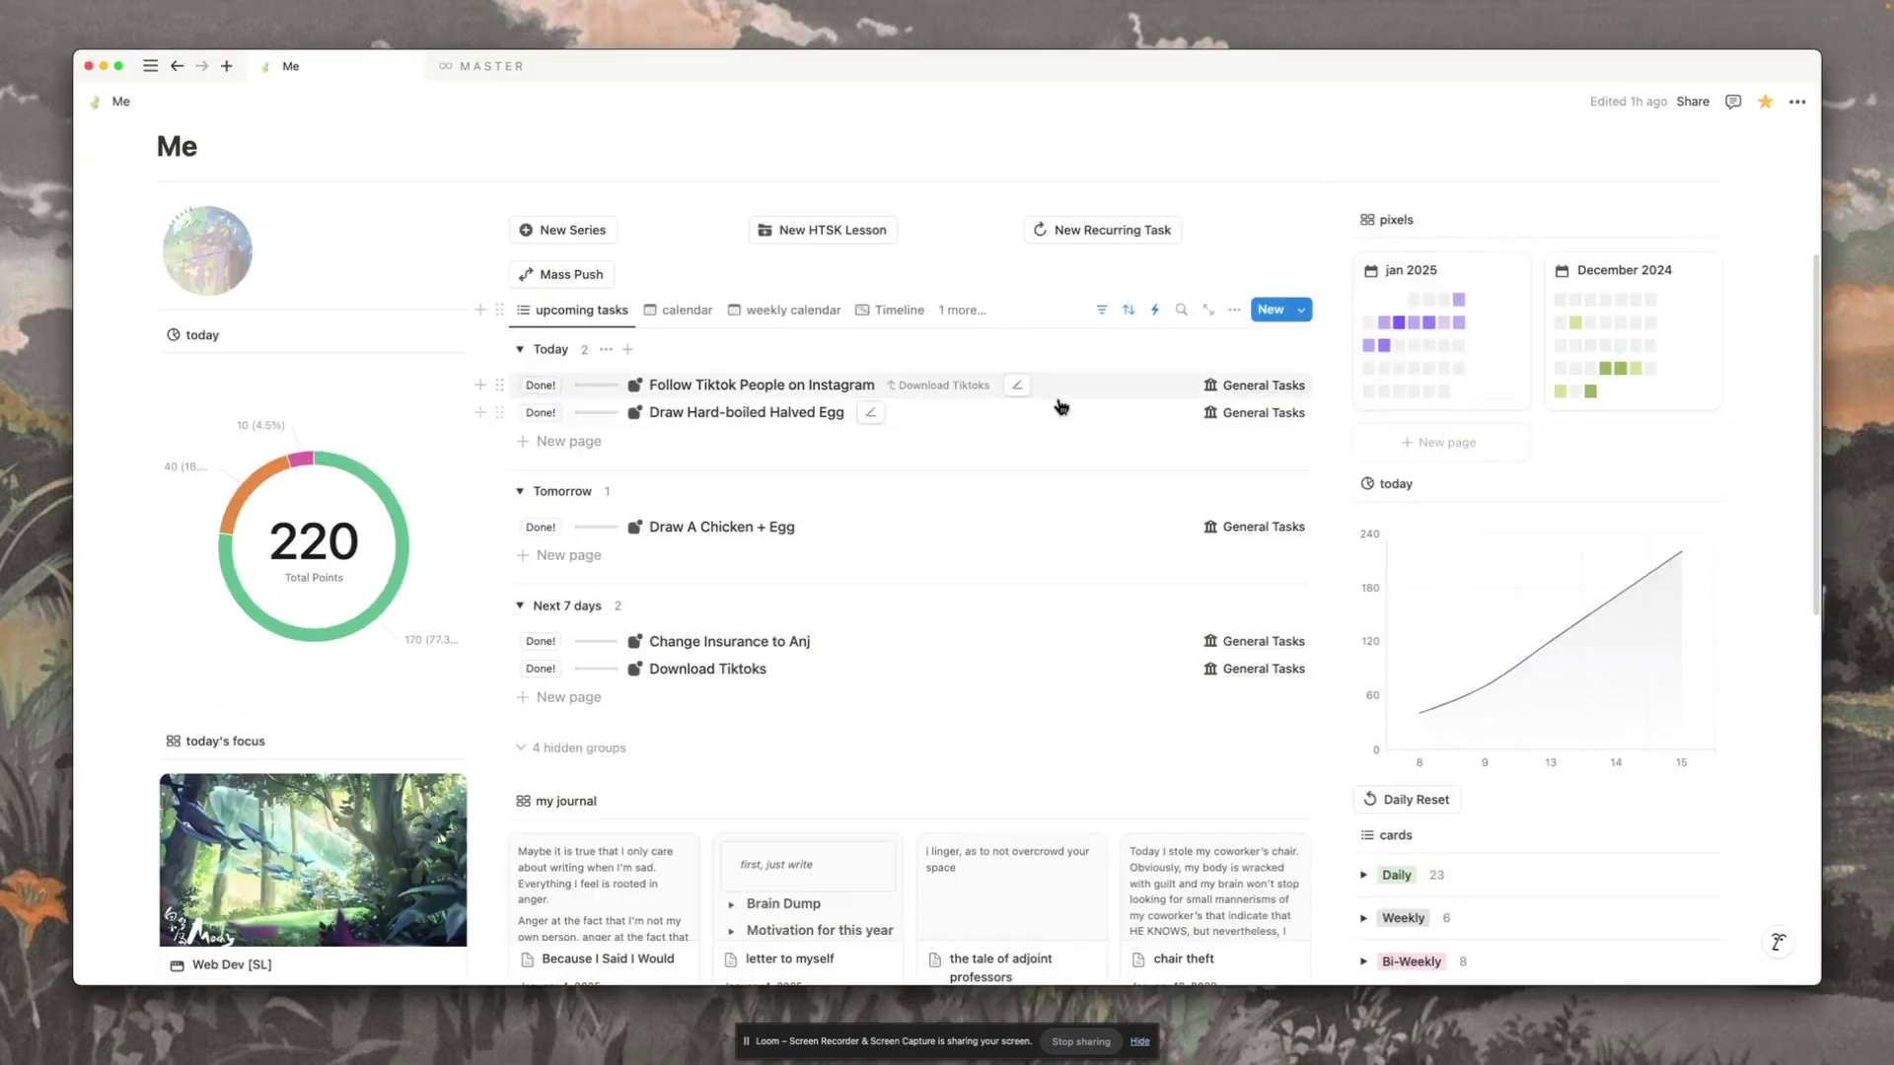
# Step: In Follow Tiktok People on Instagram's Test formula, replace DATE's today() with dateRange(now(), dateAdd(now(), 2 "hours"))
pyautogui.click(1061, 406)
pyautogui.click(1638, 317)
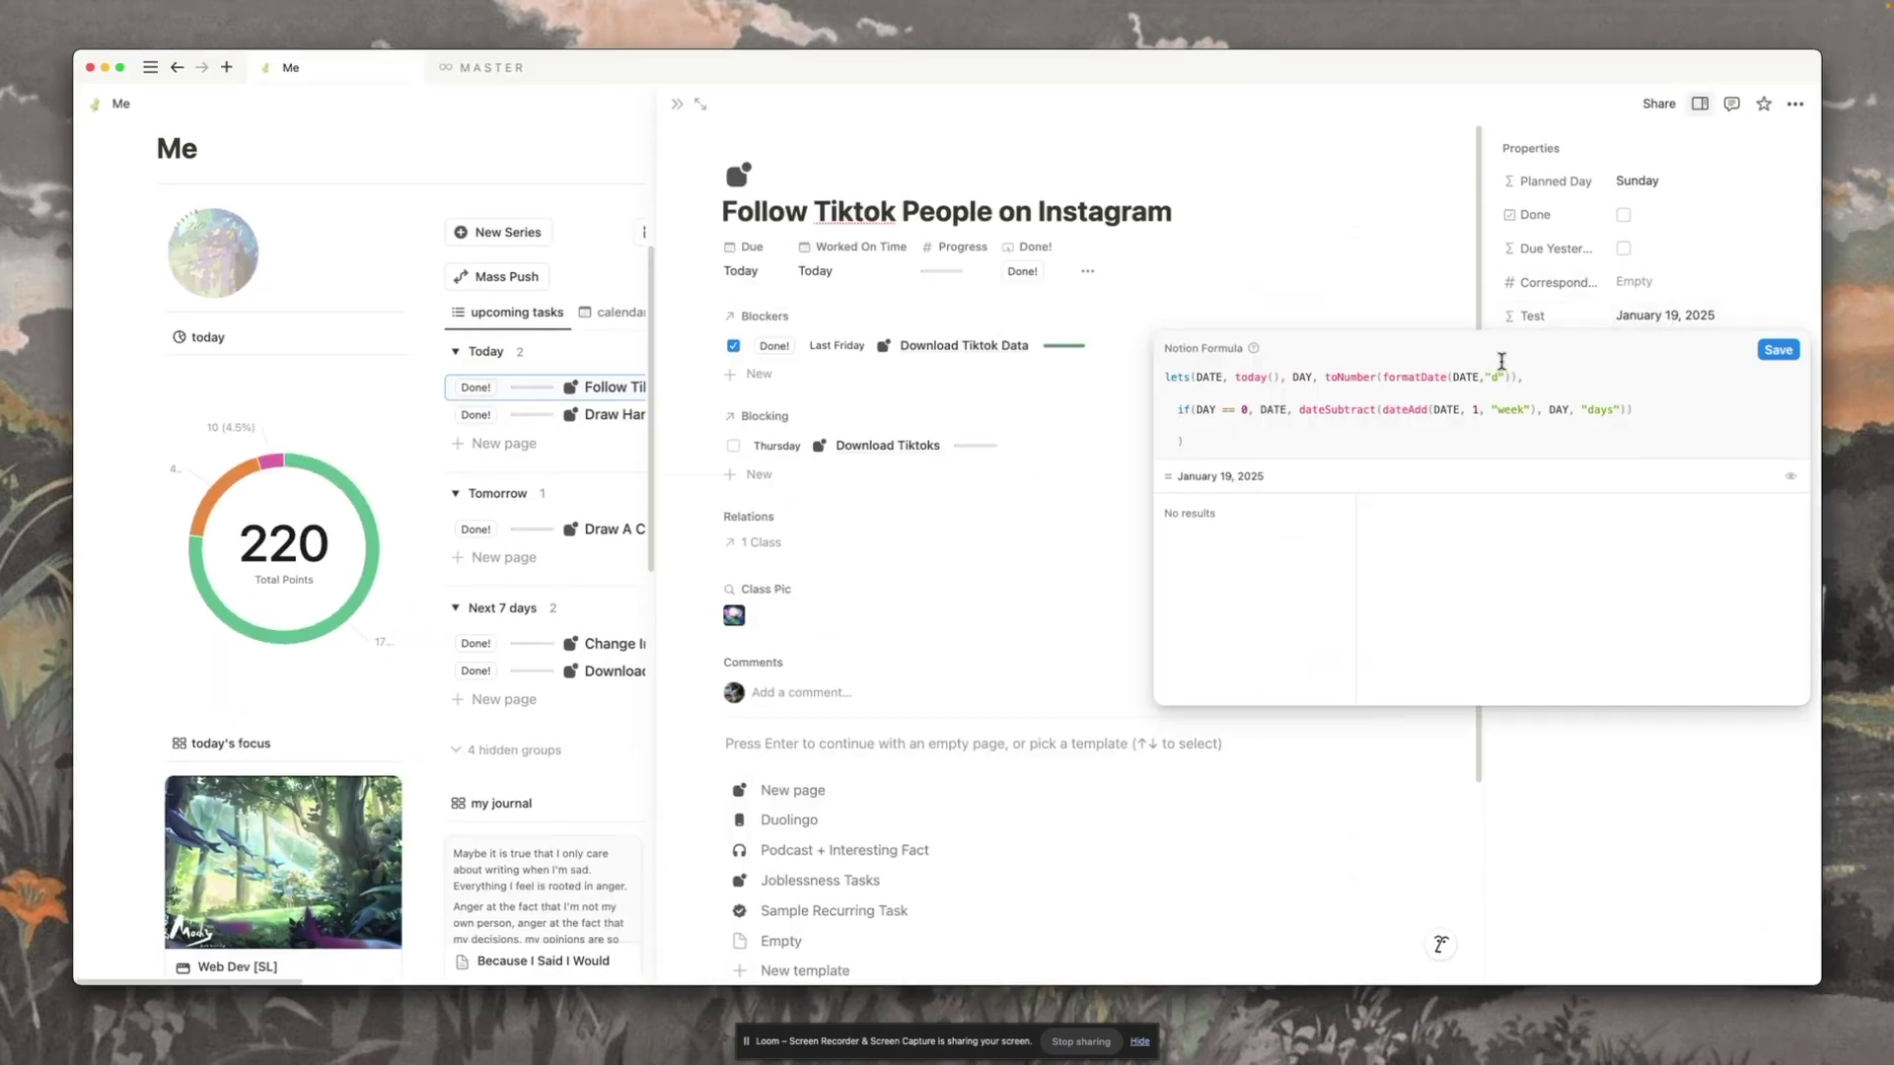
pyautogui.press('super+equal')
pyautogui.click(1030, 572)
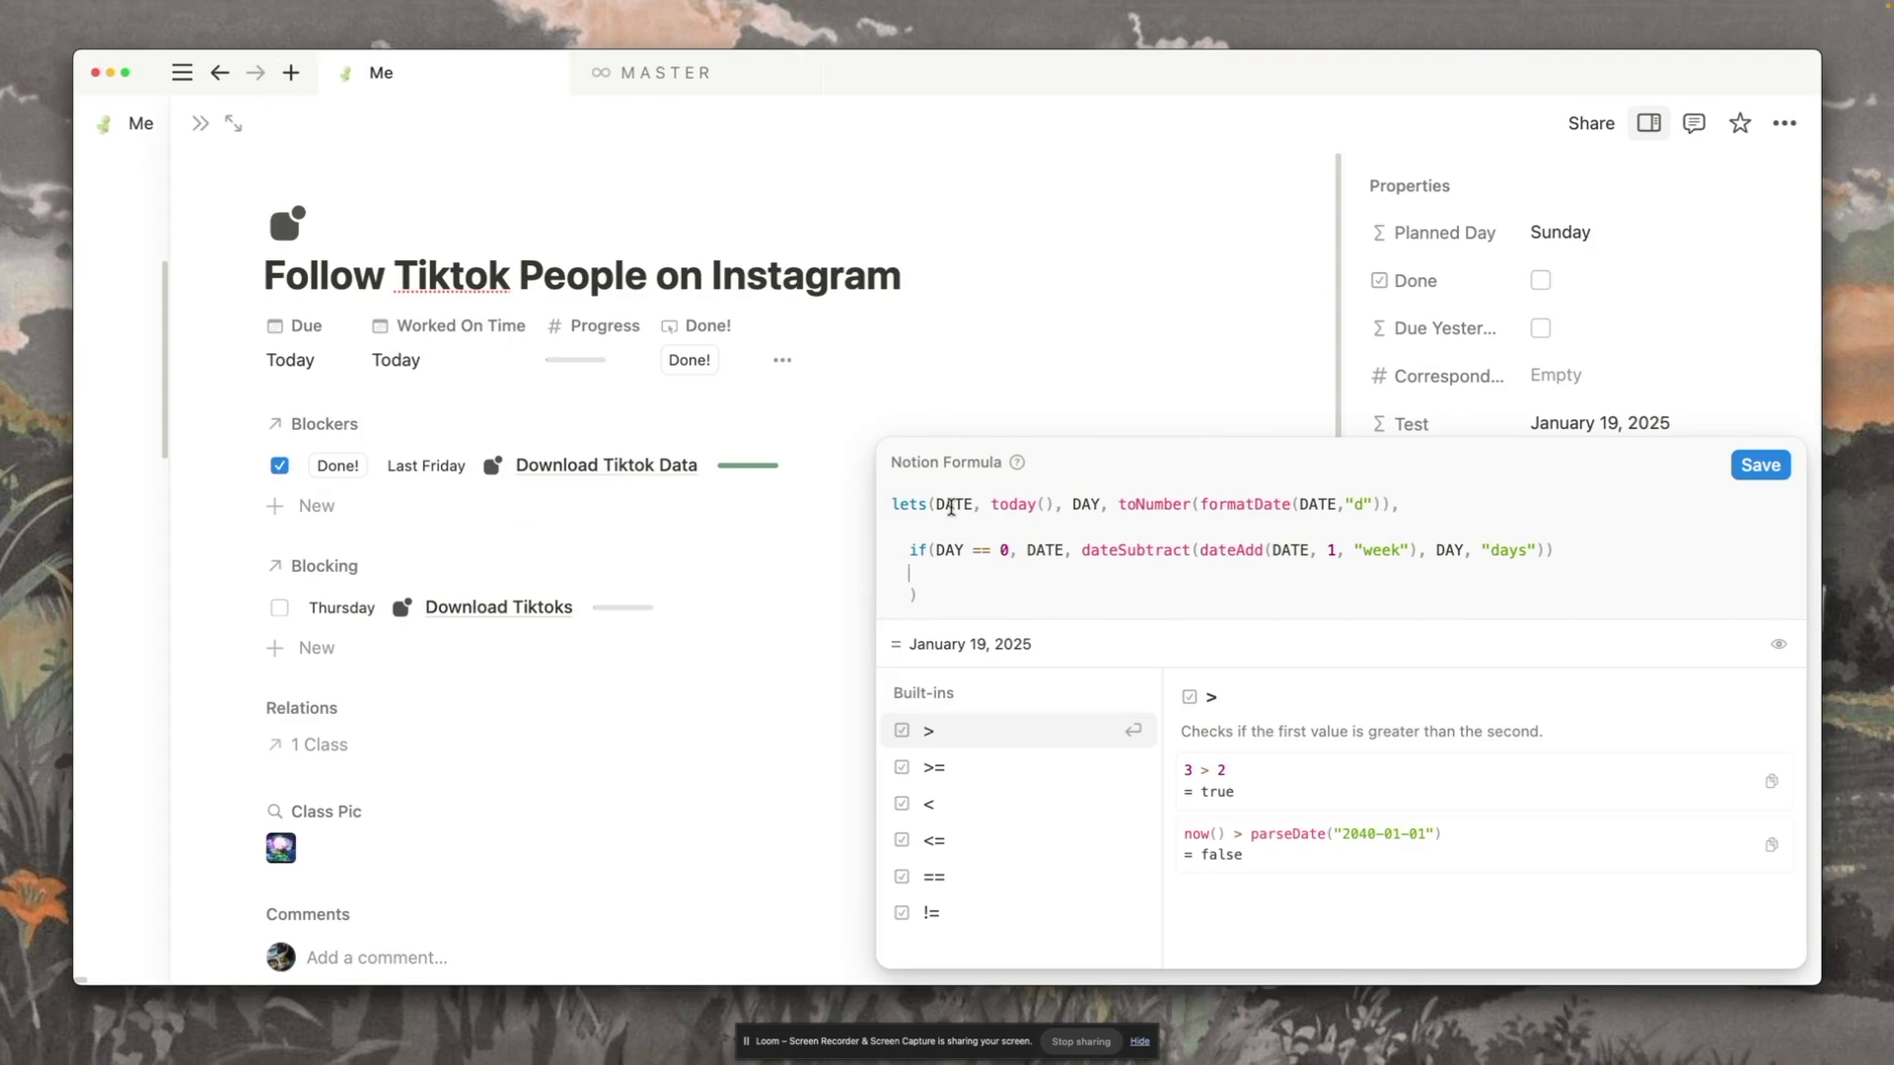
pyautogui.moveTo(990, 505); pyautogui.dragTo(1063, 505)
pyautogui.write('dateRange')
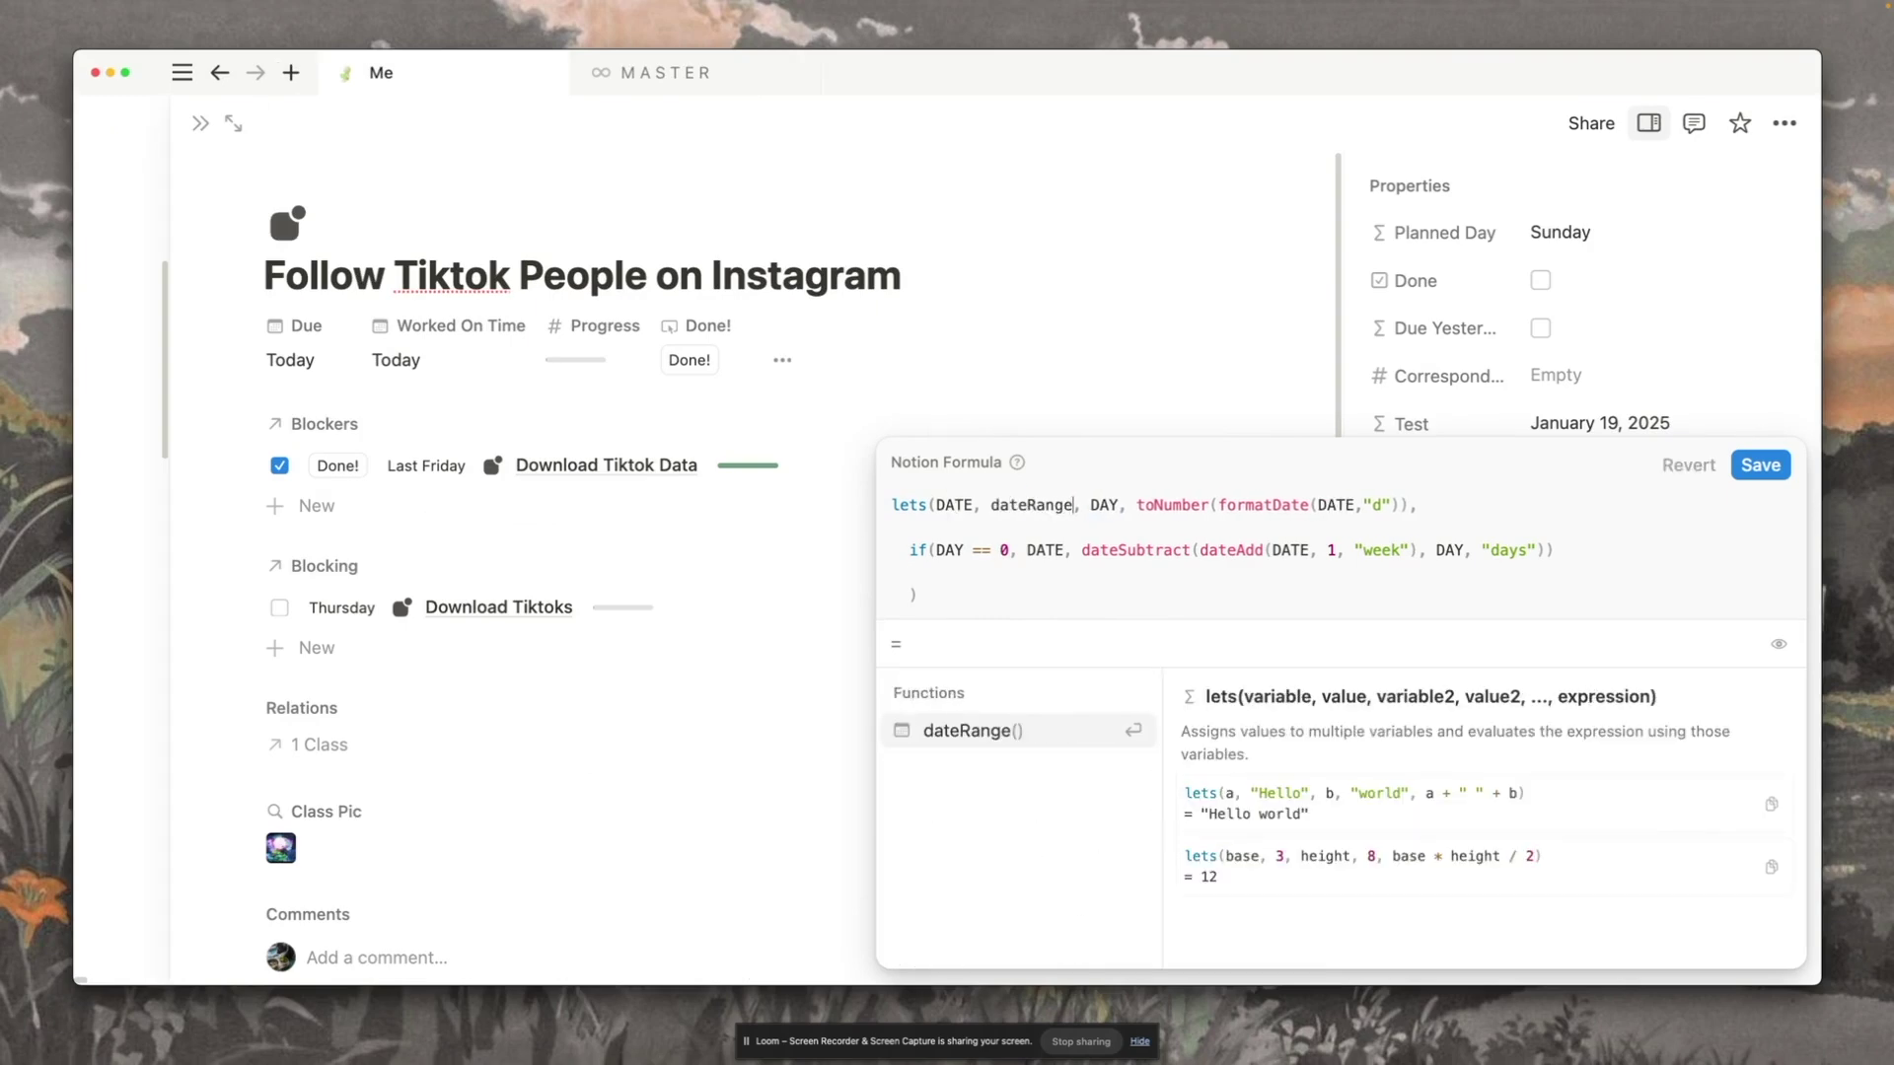
pyautogui.write('(')
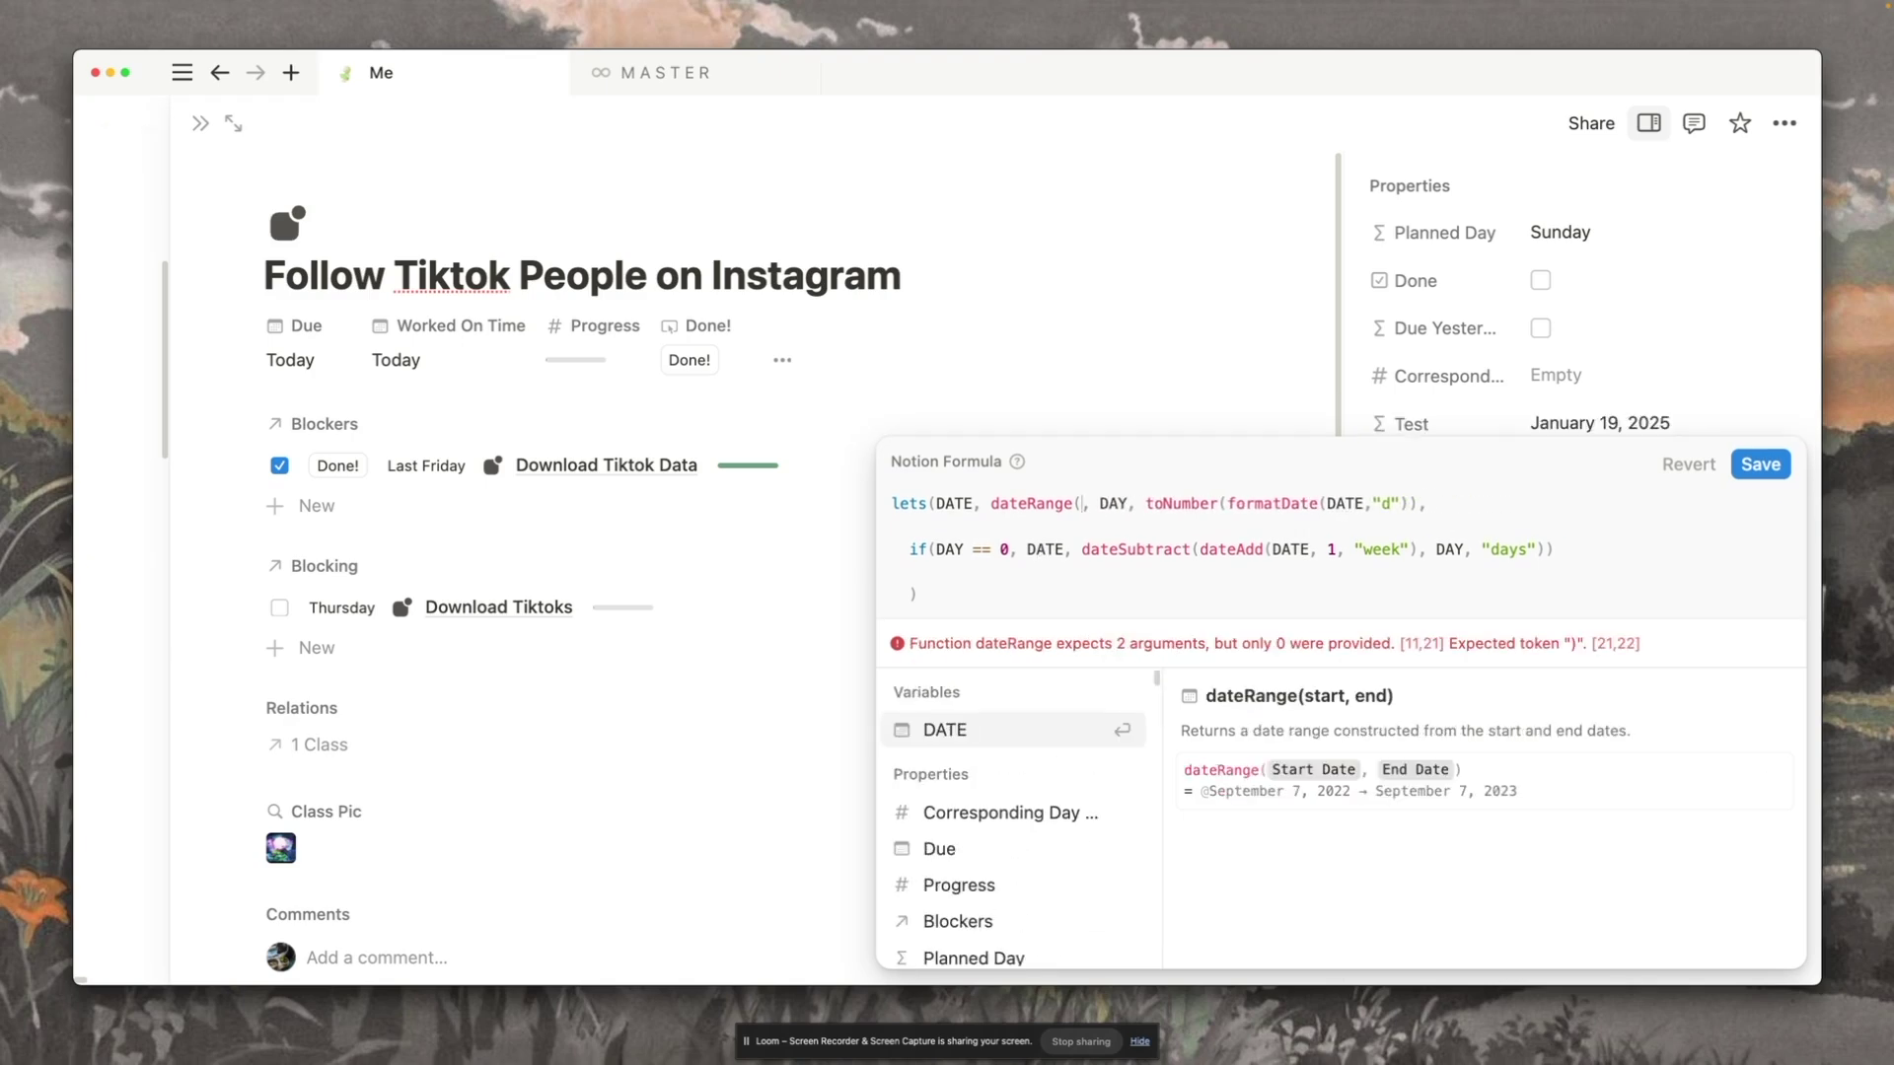
pyautogui.write('now(), dateAdd(now(), 2 "hours')
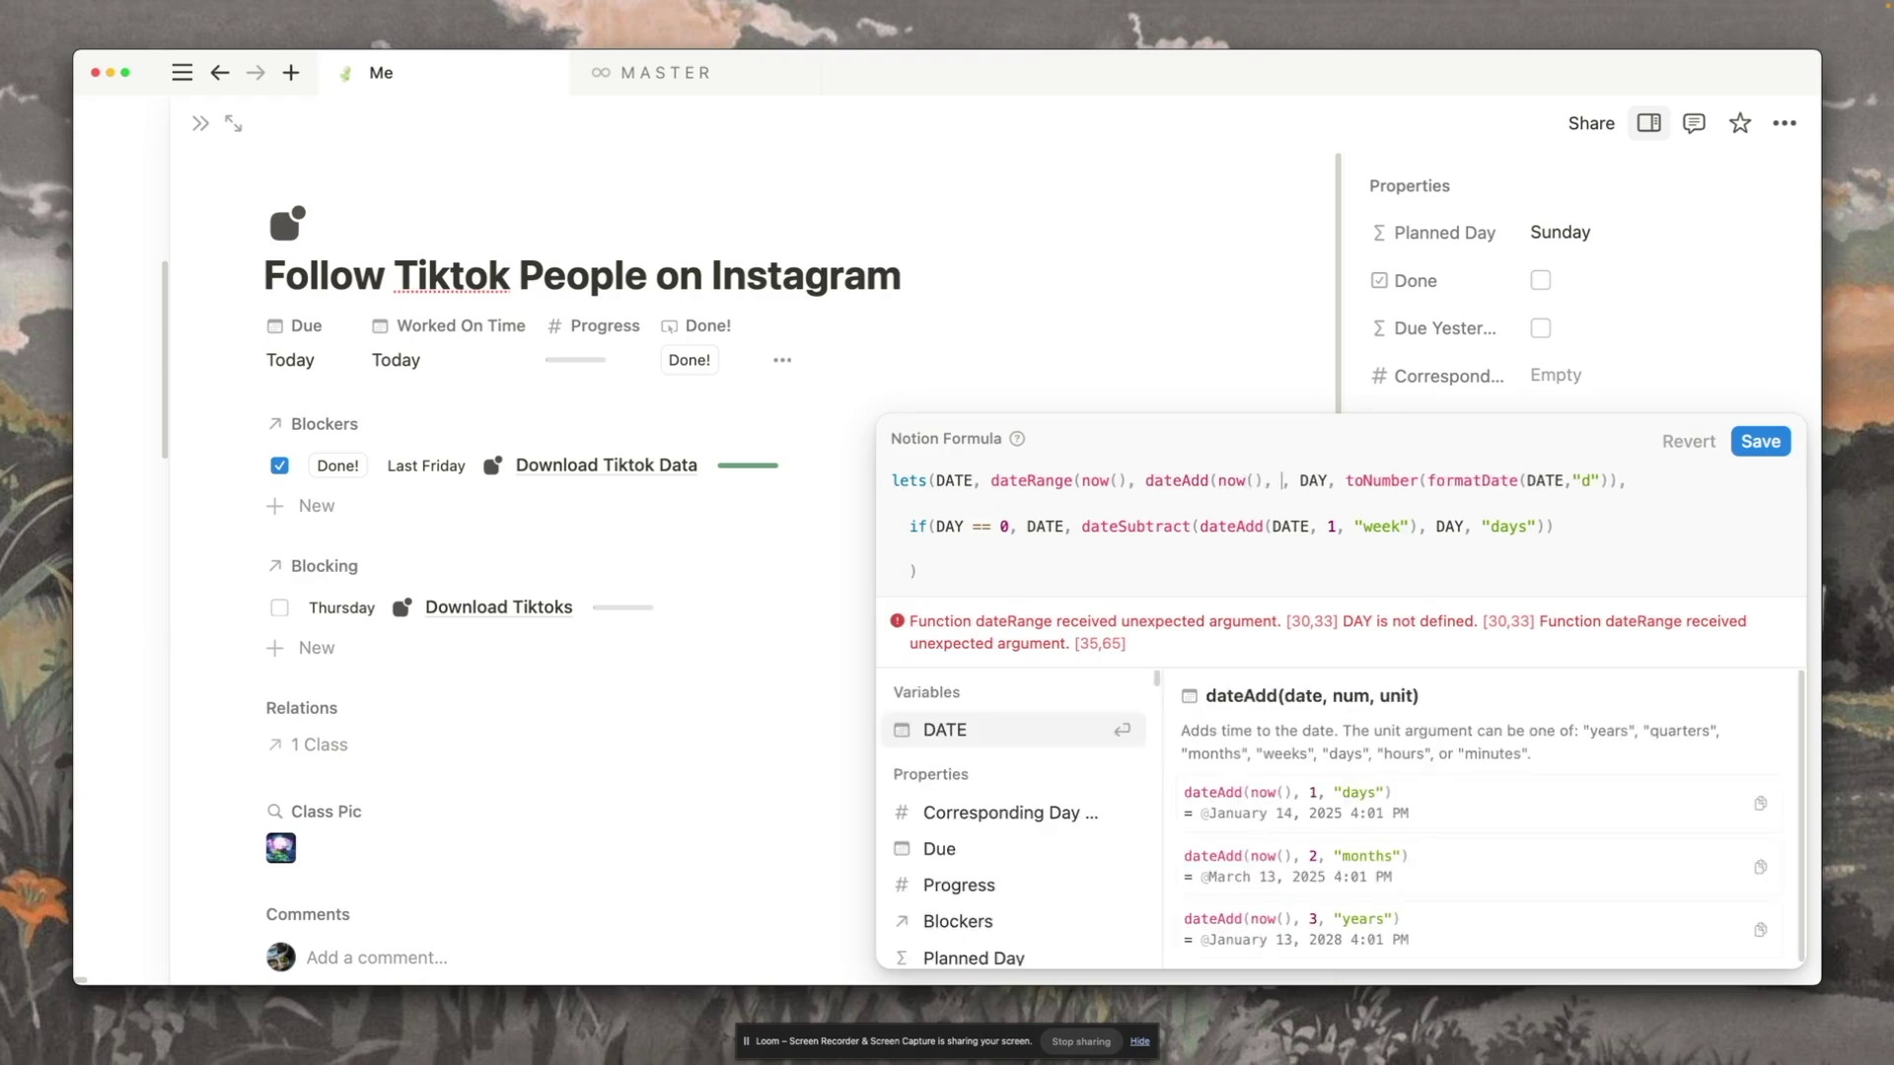
pyautogui.write('"))')
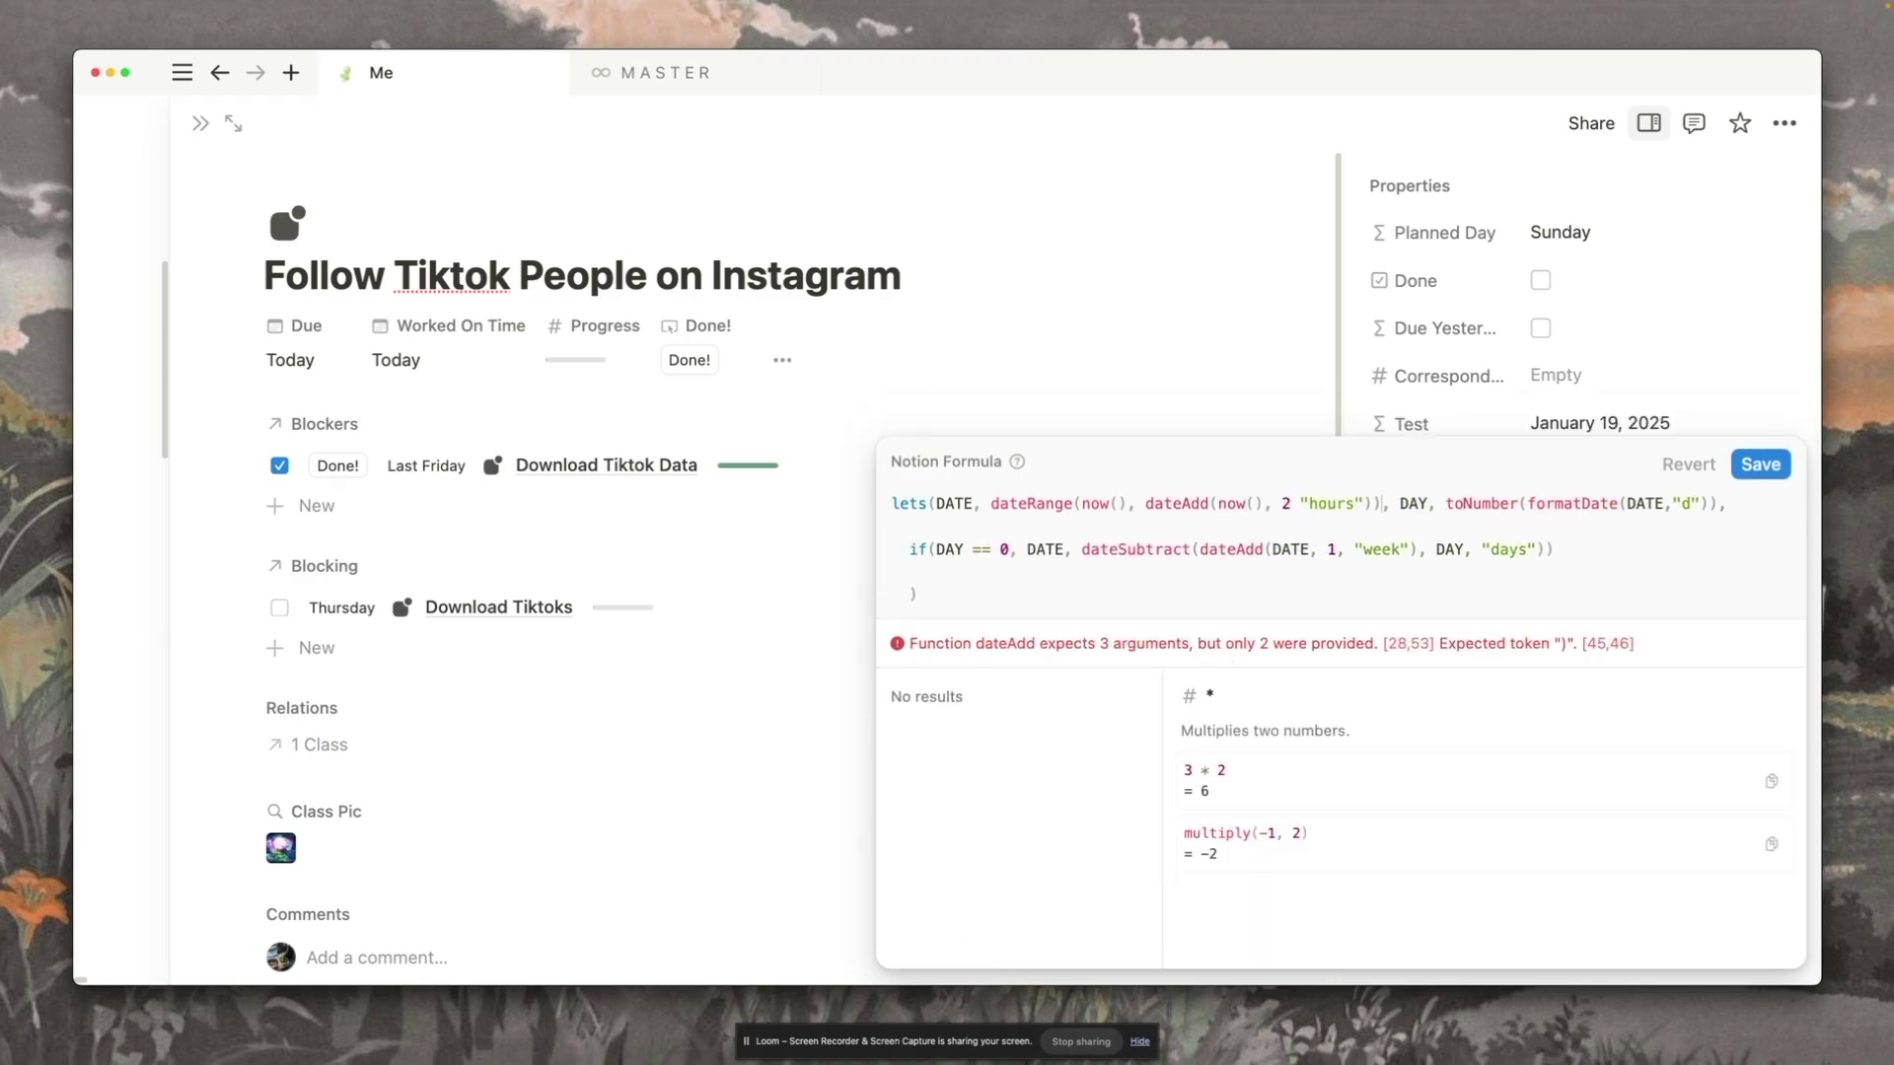
# Step: Add the missing comma in dateAdd and wrap the dateSubtract branch in dateRange()
pyautogui.click(1291, 504)
pyautogui.write(',')
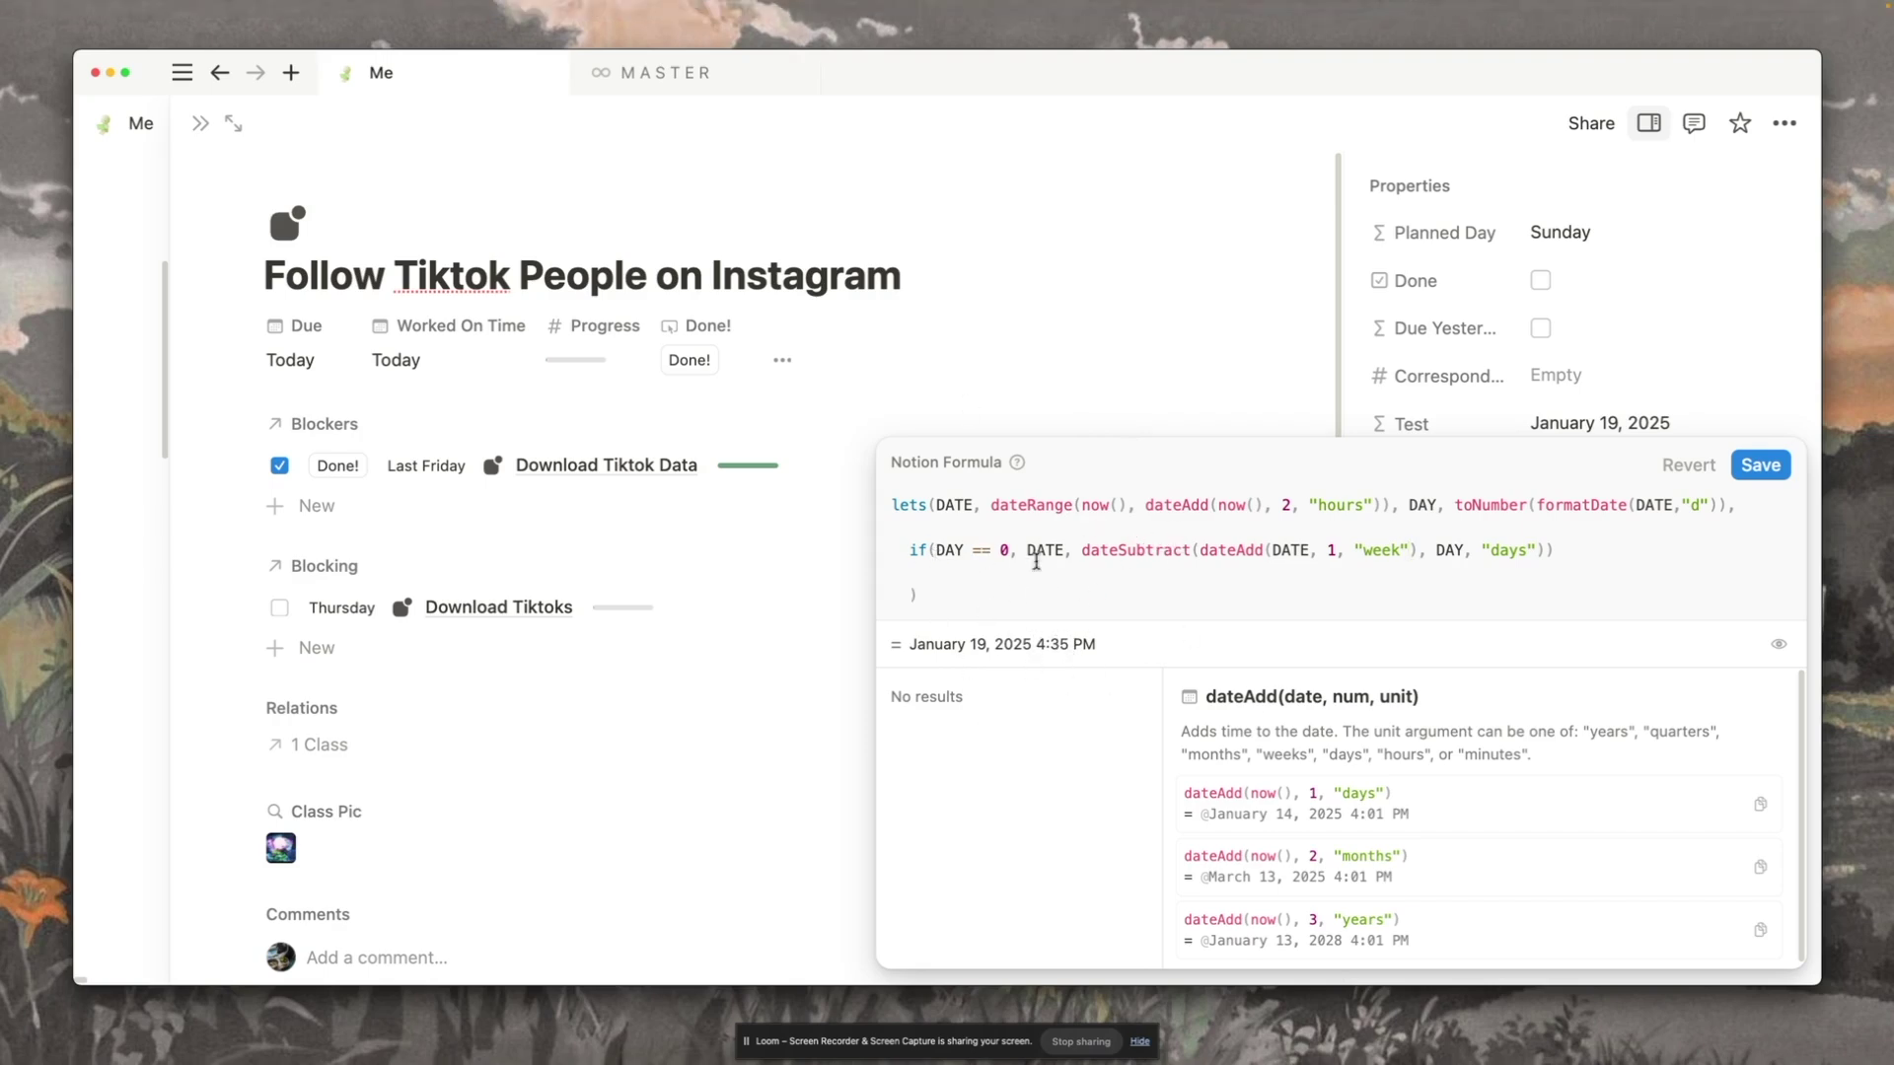
pyautogui.click(1082, 549)
pyautogui.write('dateRangr')
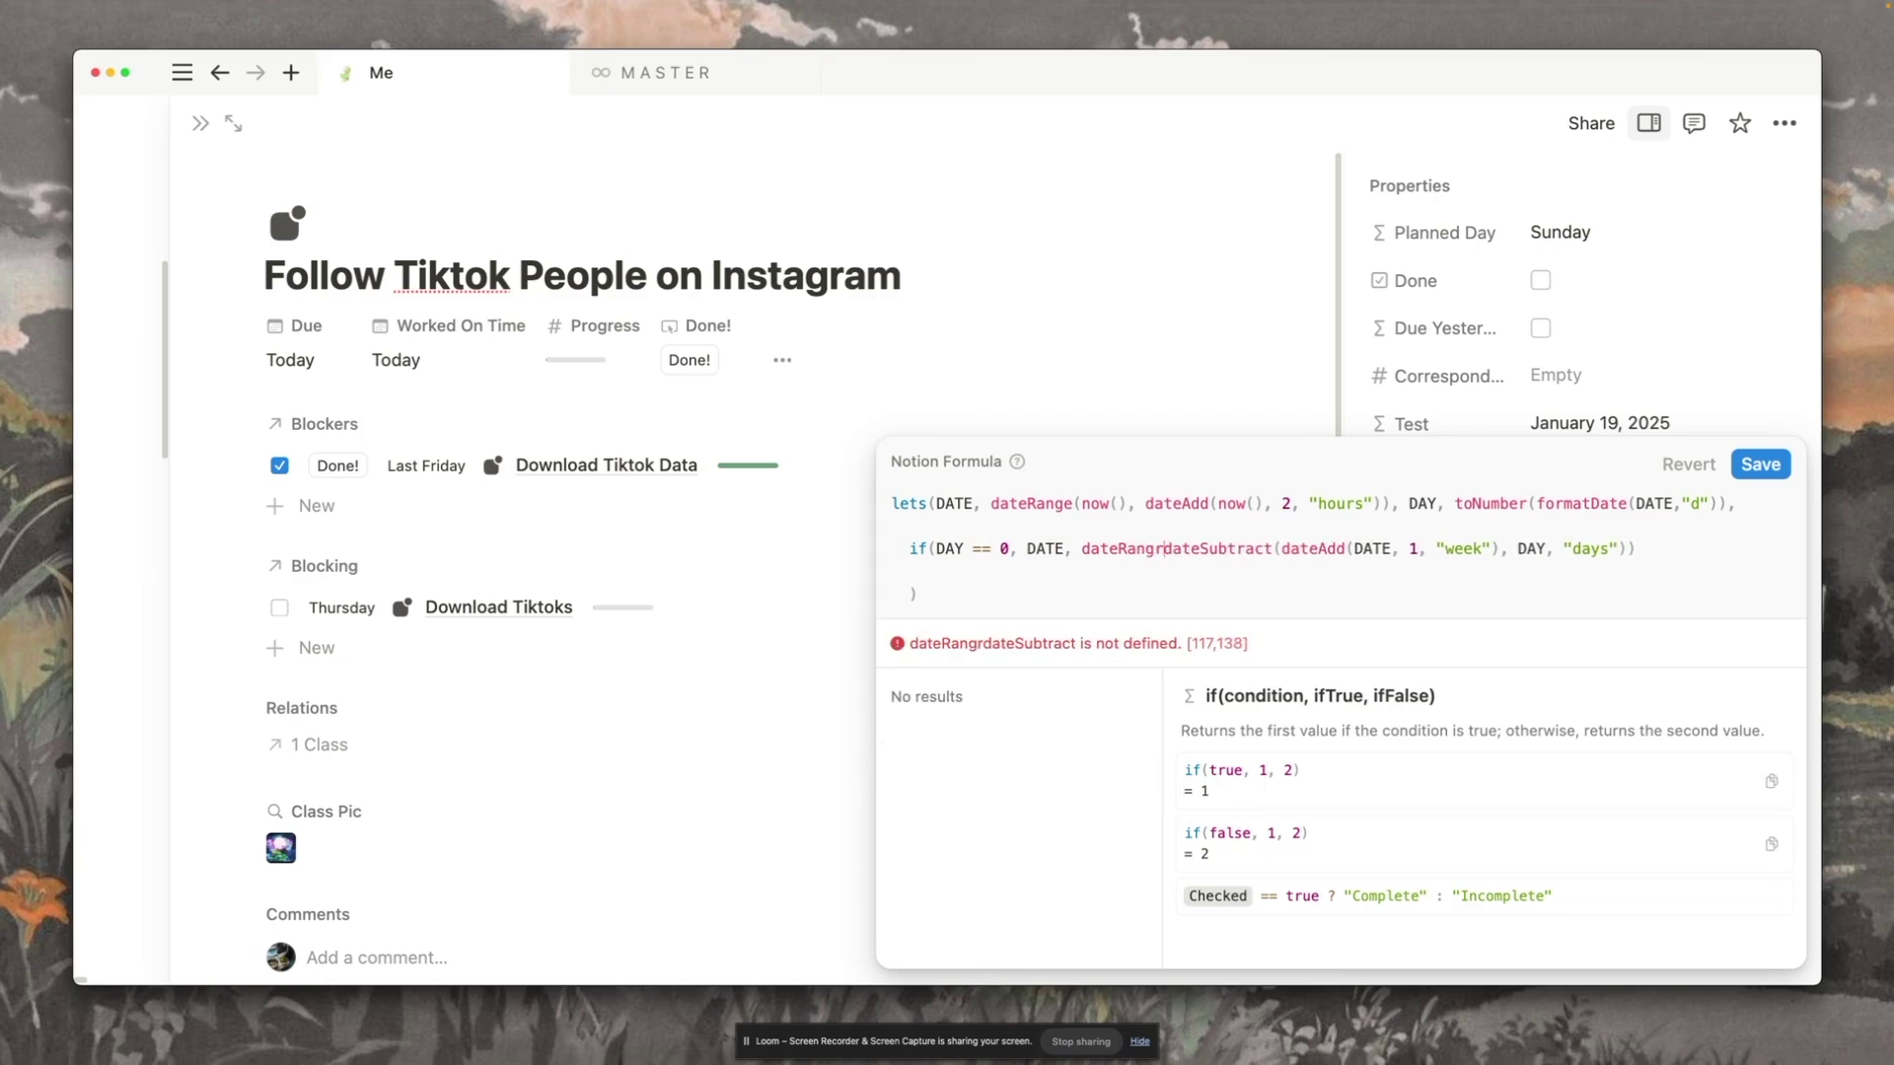
pyautogui.press('BackSpace')
pyautogui.write('e(')
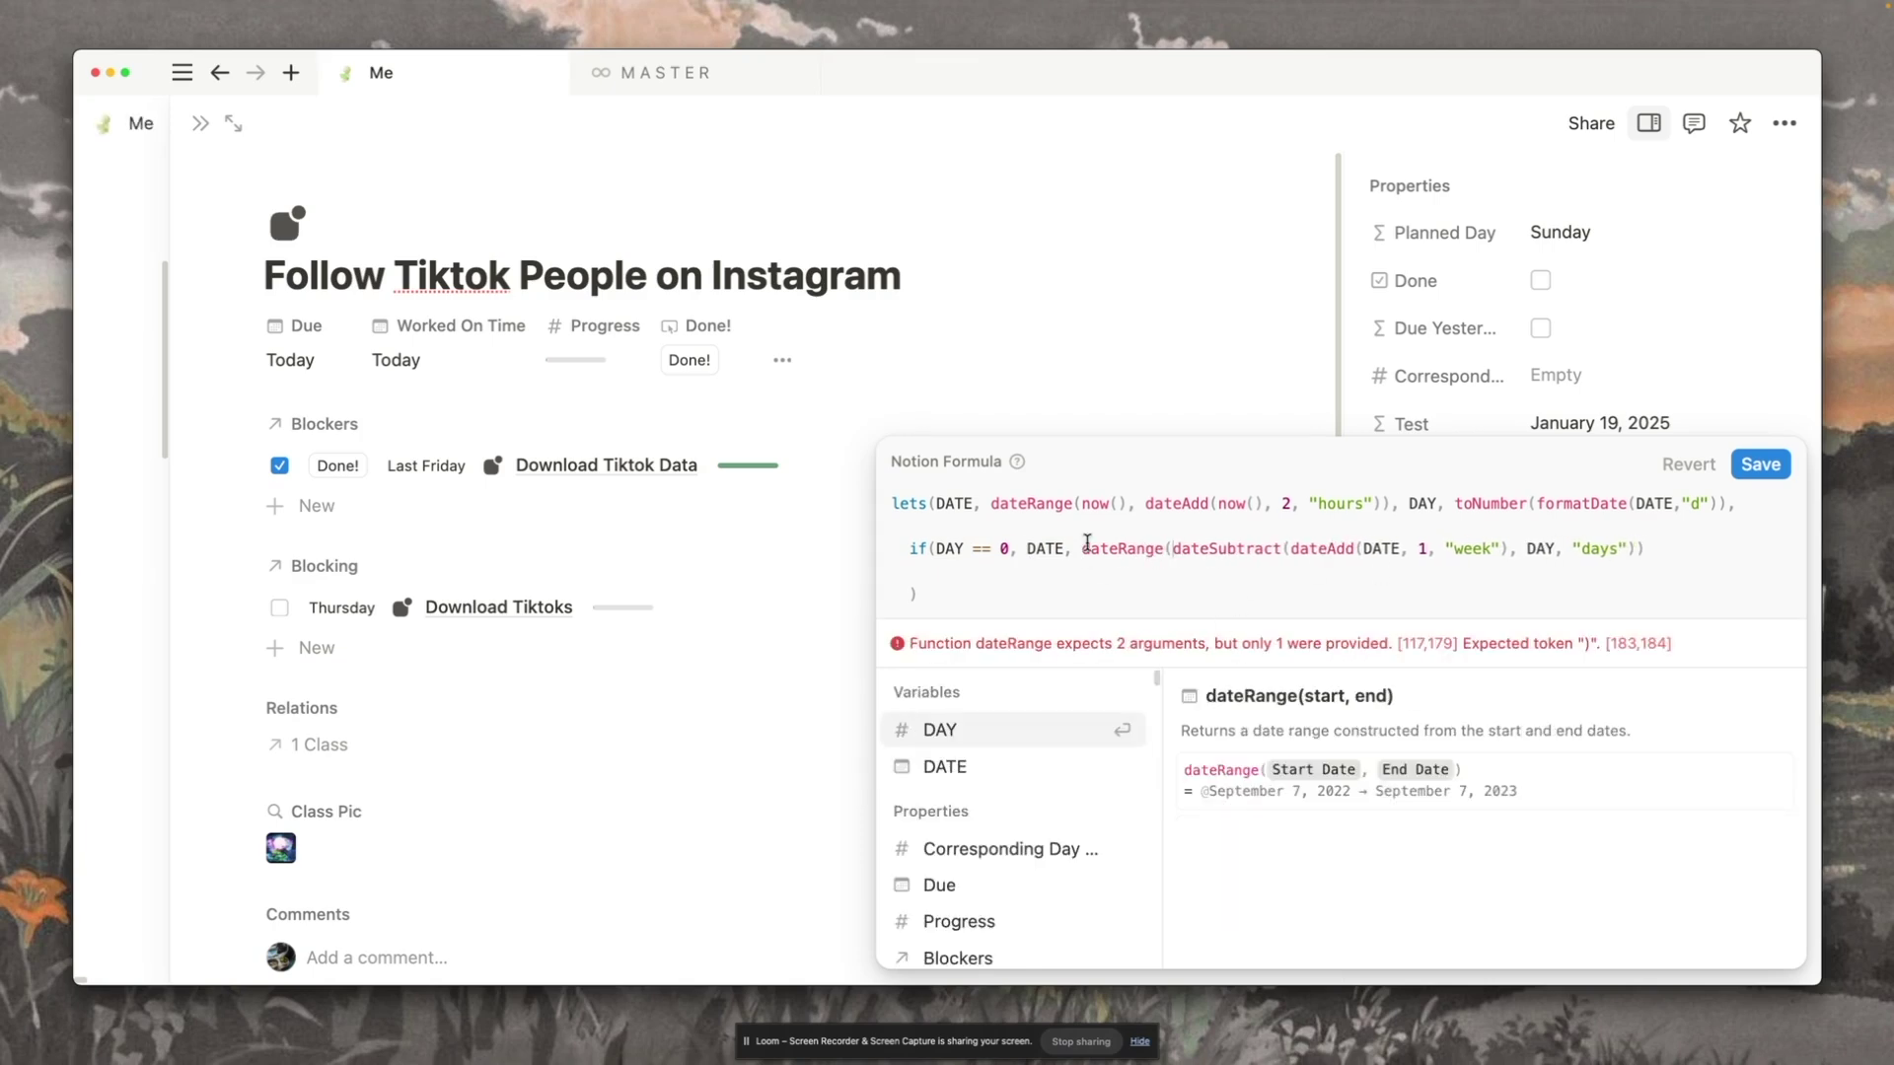
pyautogui.press('End')
pyautogui.write(')')
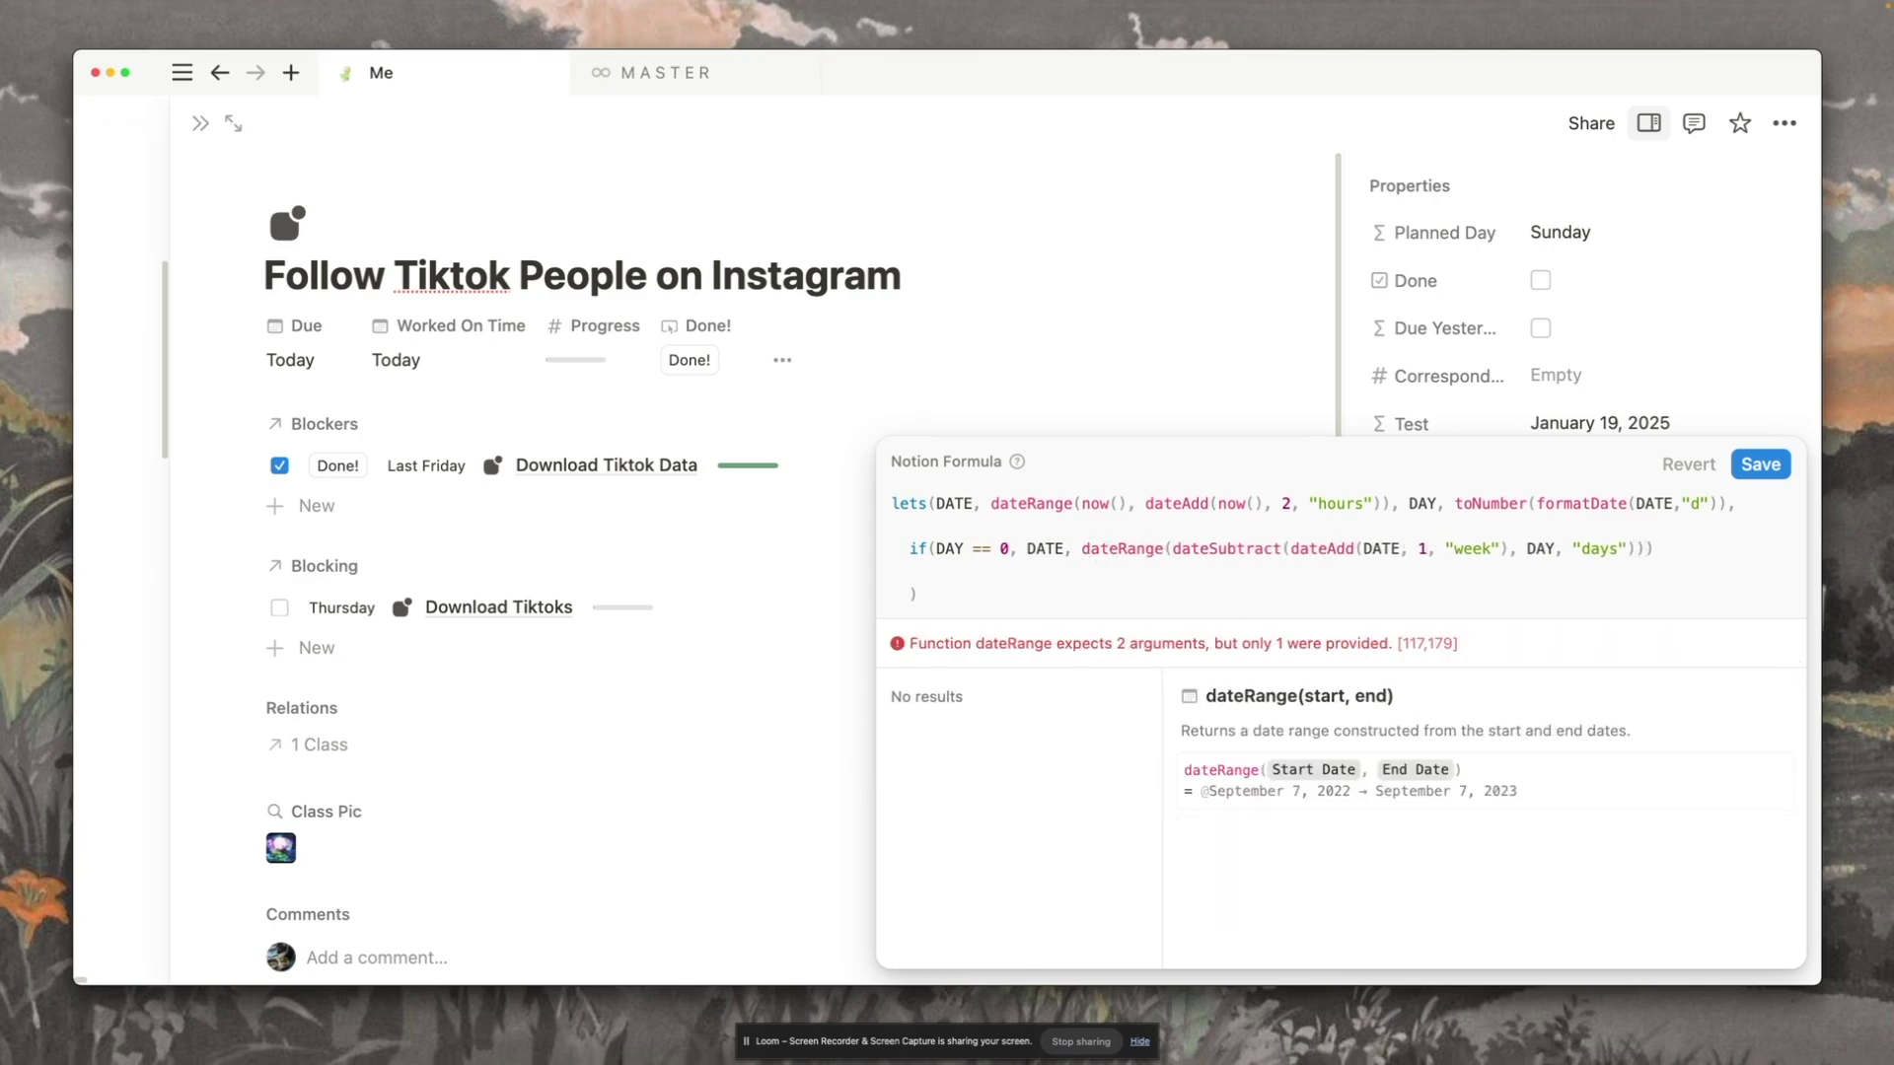
pyautogui.write(',')
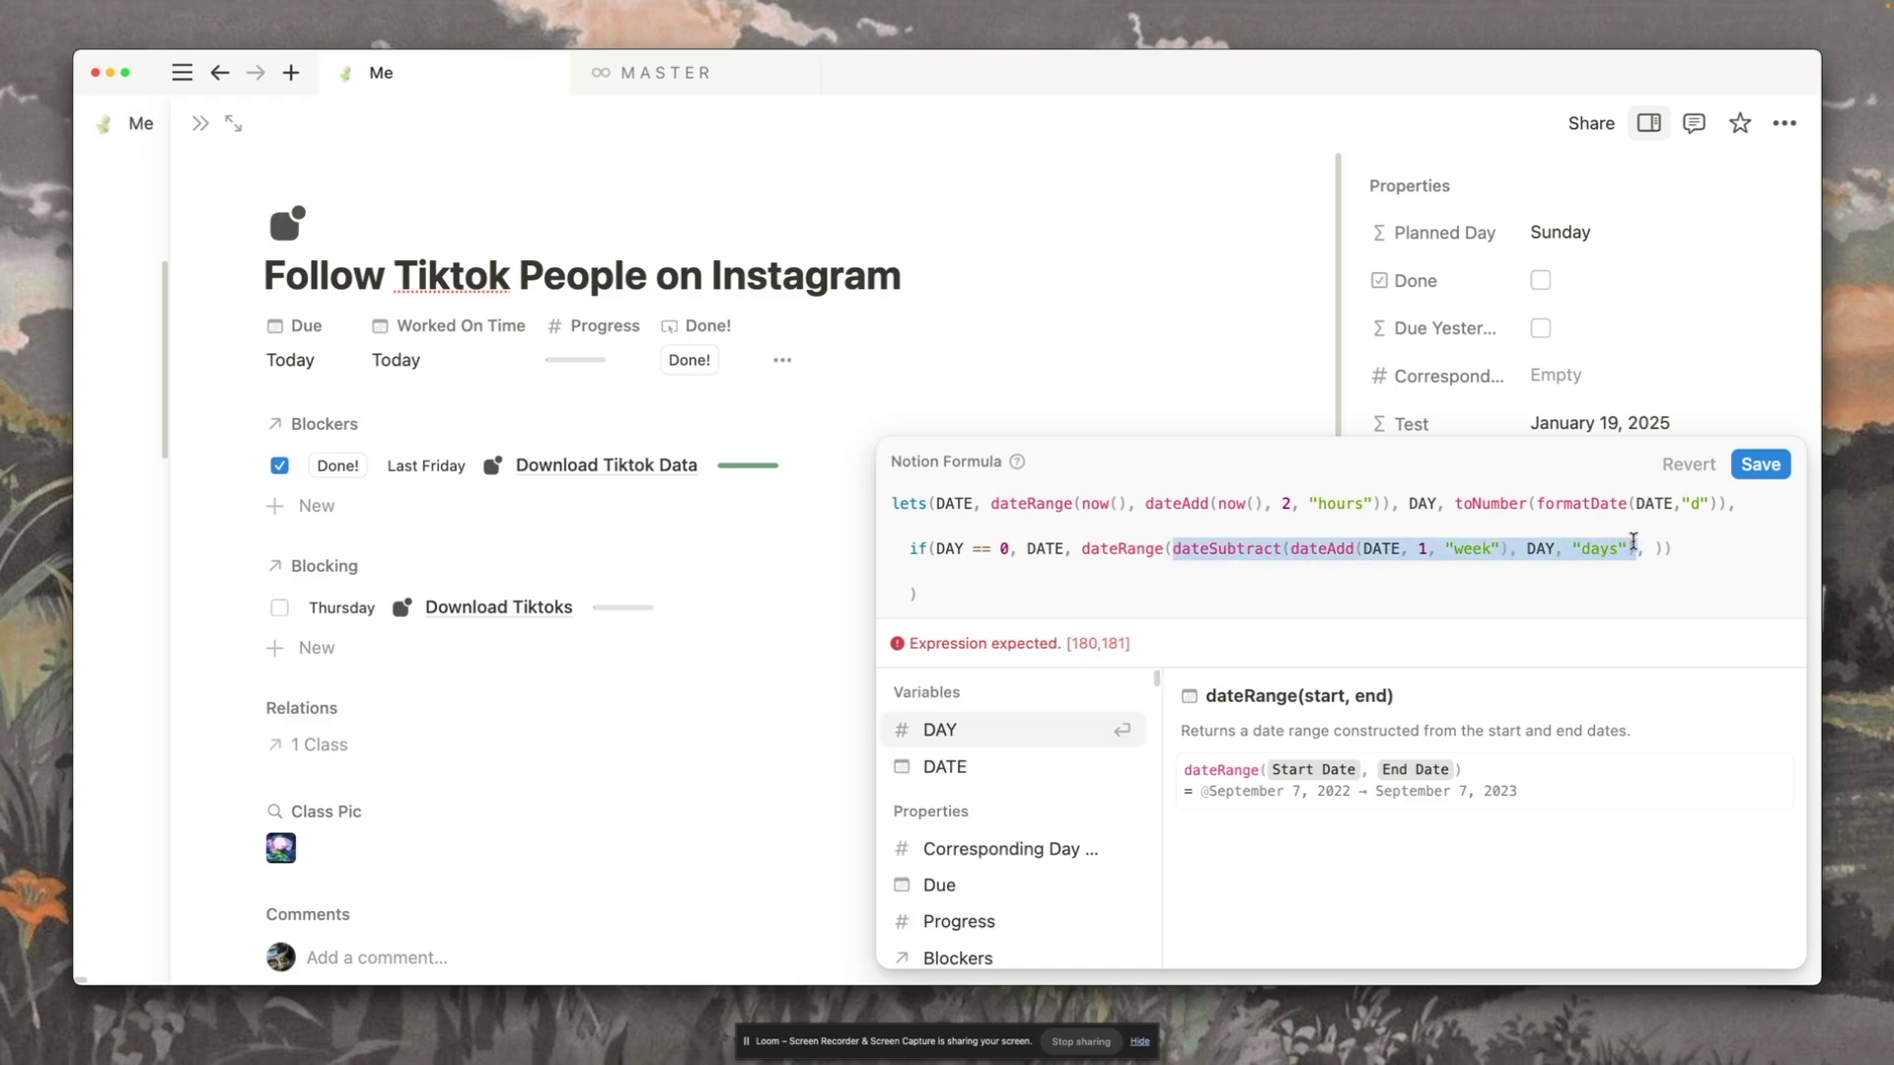
# Step: Paste a second dateSubtract as the range end and wrap DATE in dateStart()
pyautogui.write('dateSubtract(dateAdd(DATE, 1, "week"), DAY, "days")')
pyautogui.click(1386, 522)
pyautogui.press('Return')
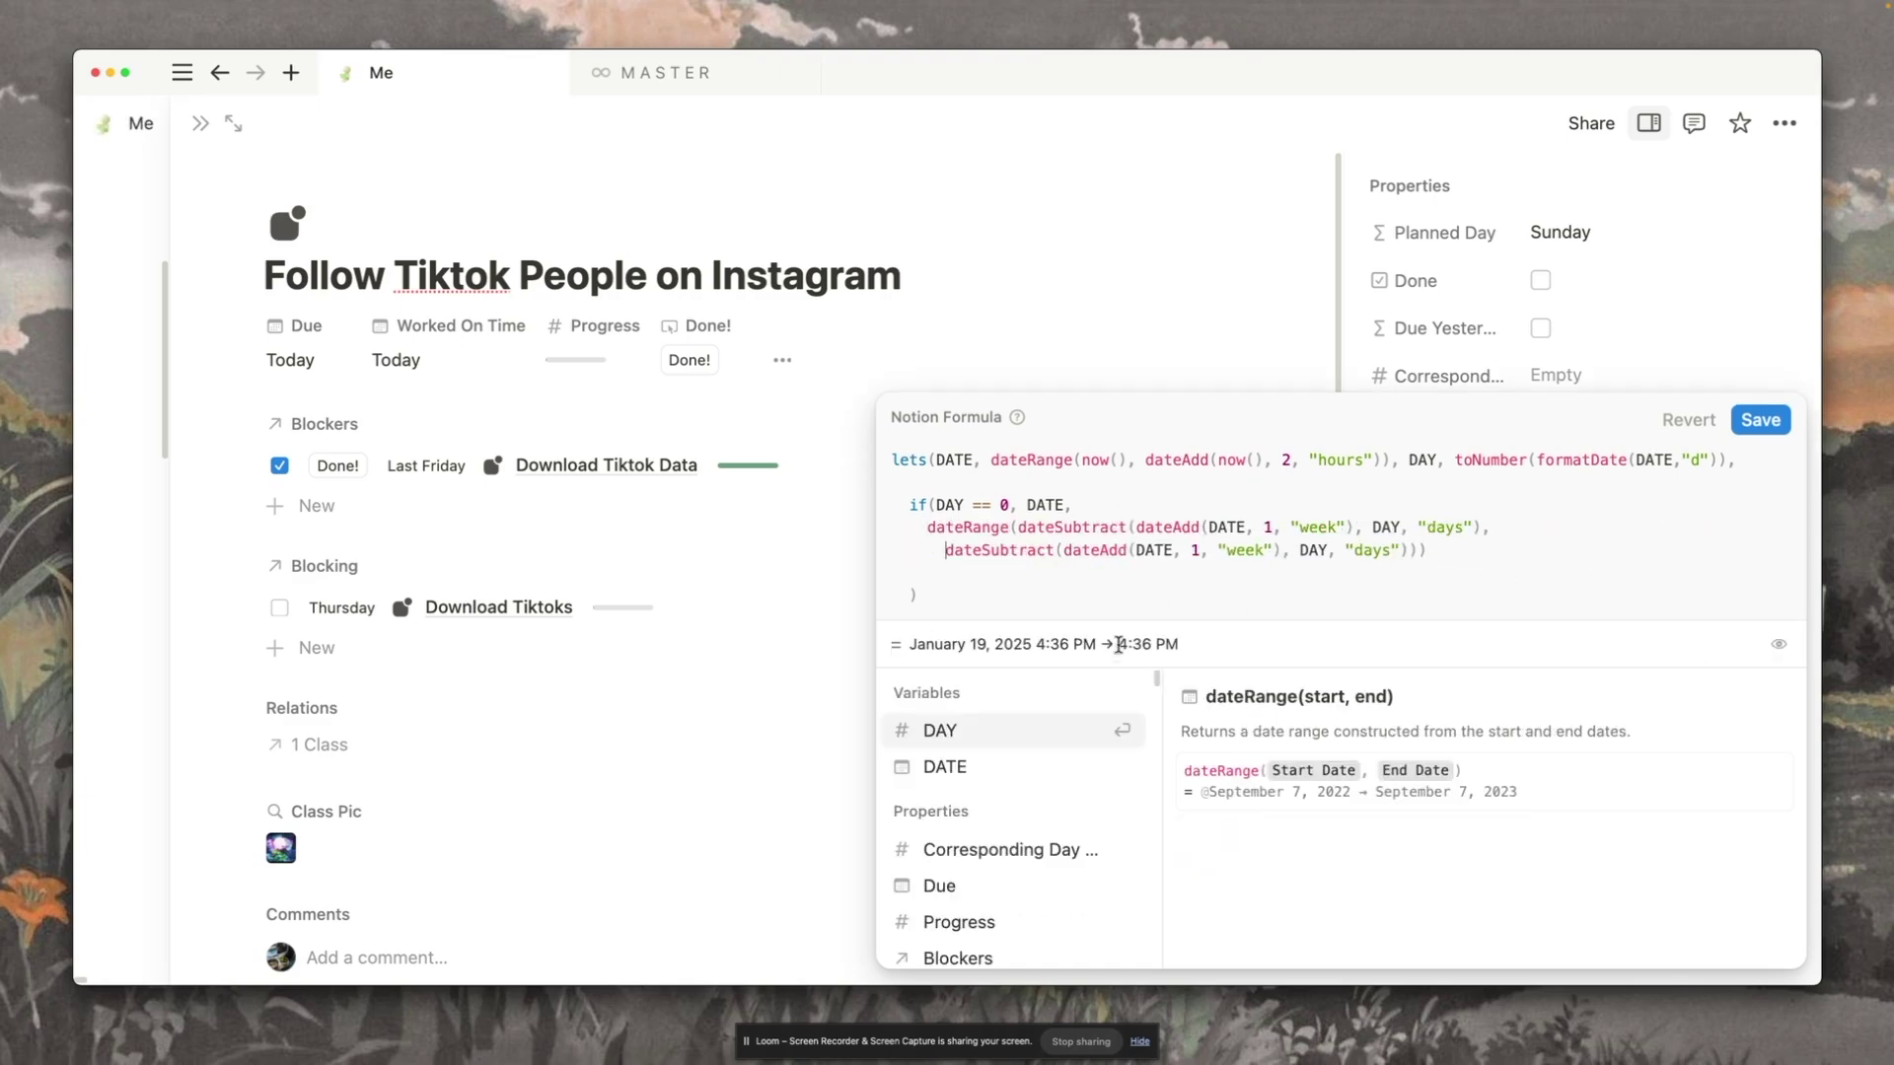
pyautogui.click(1033, 537)
pyautogui.click(1226, 530)
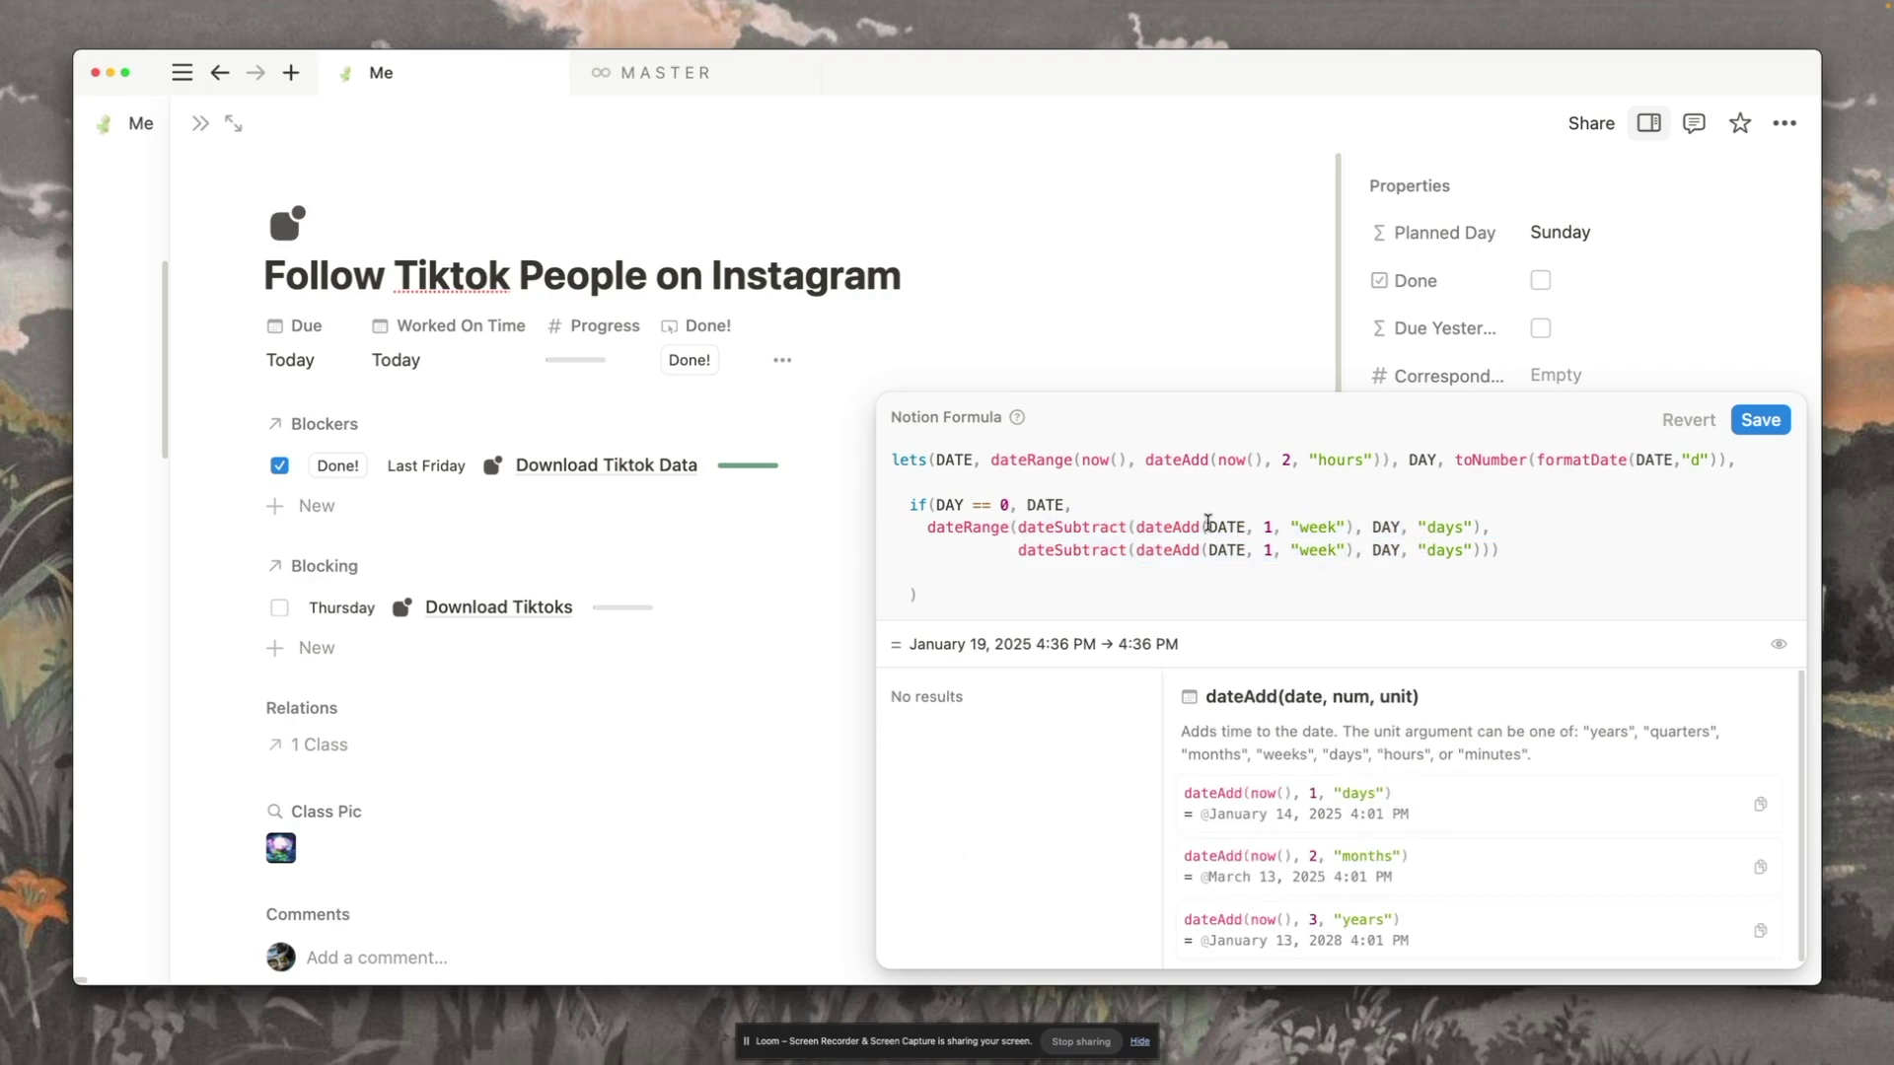
pyautogui.write('dateStart(')
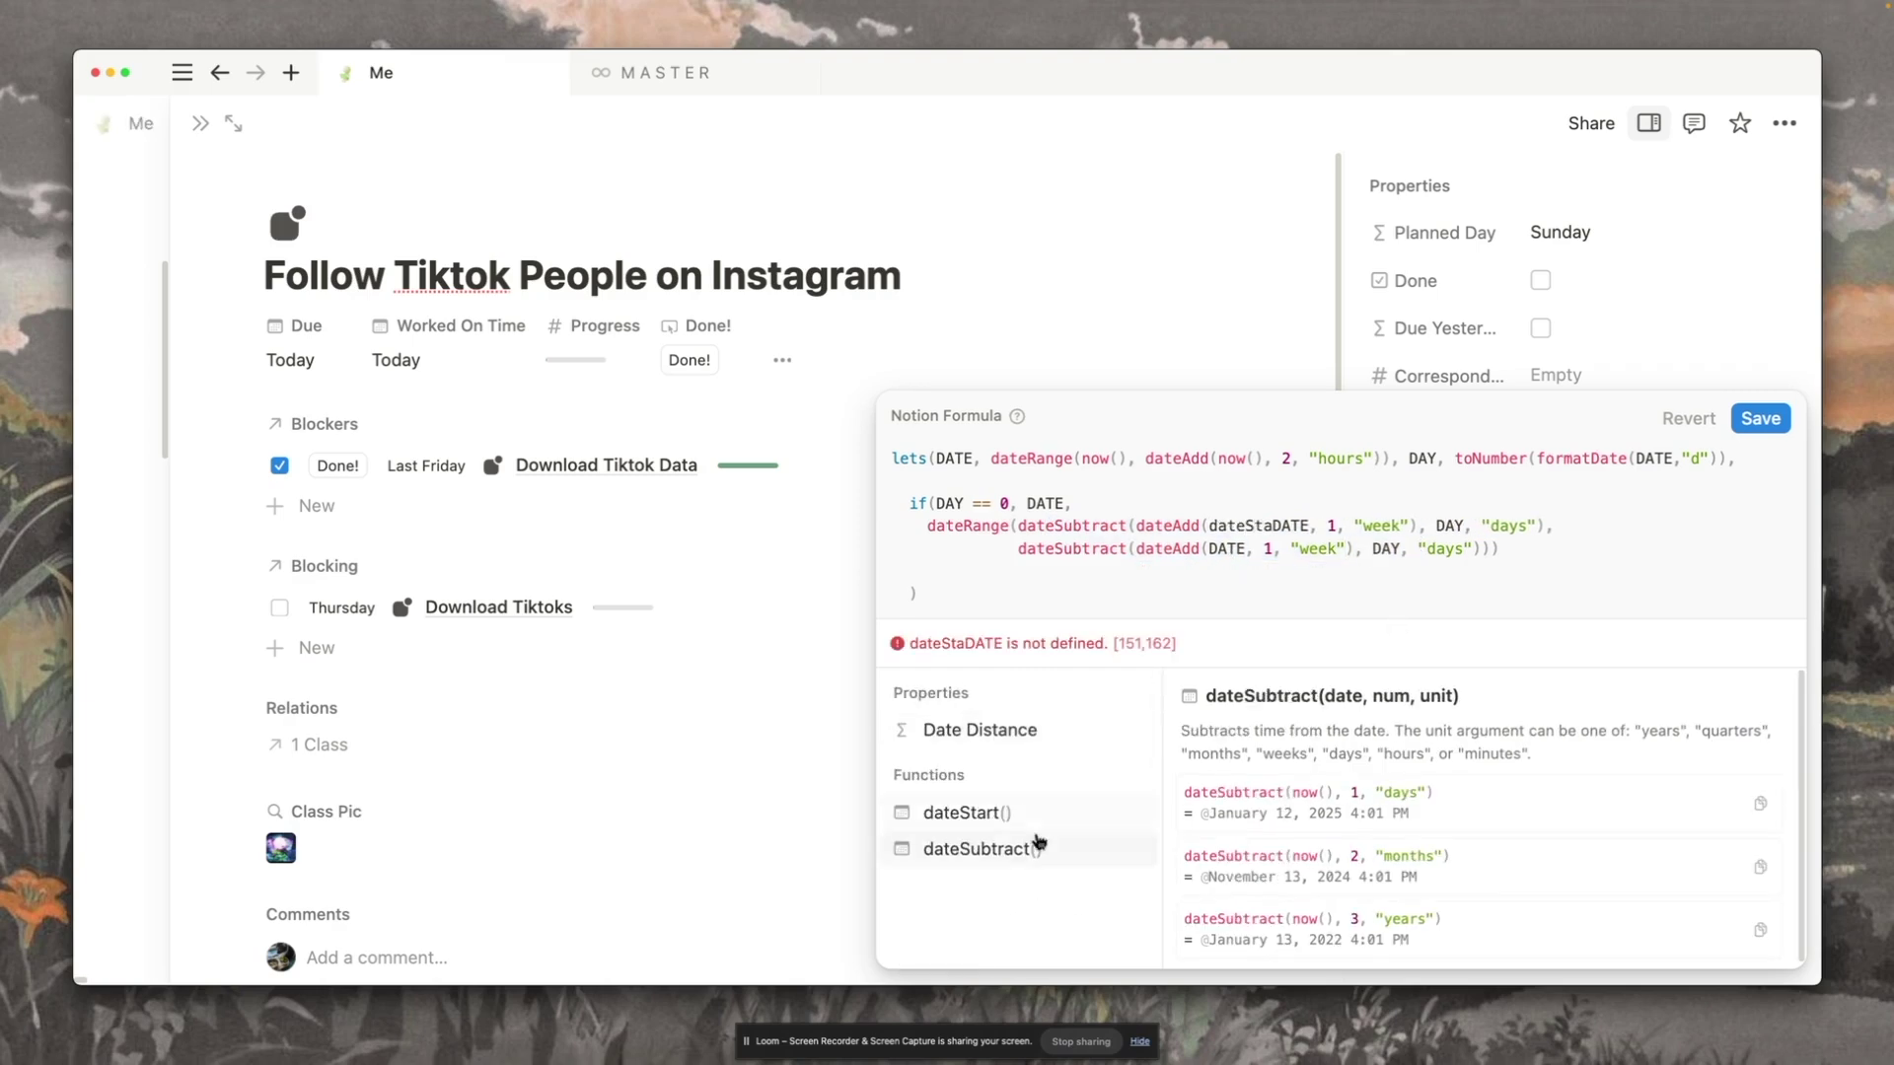
pyautogui.write(')')
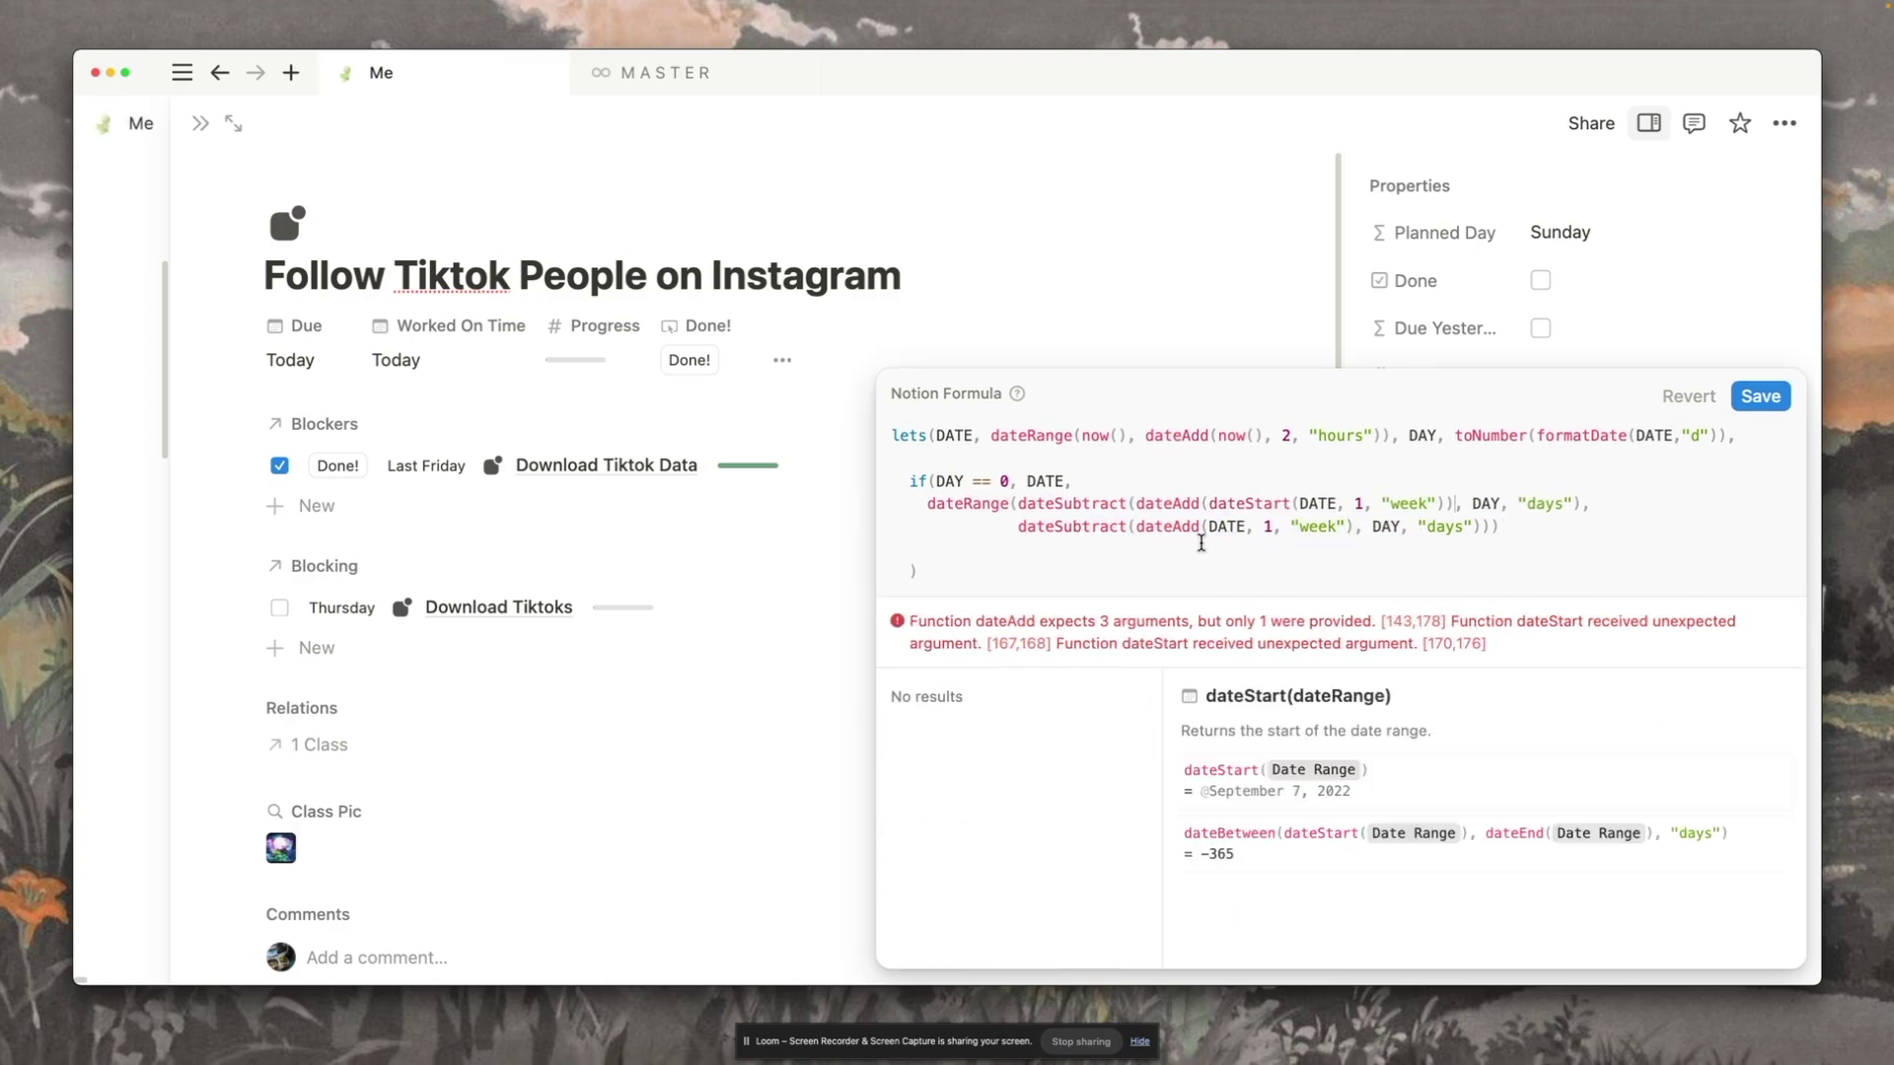
pyautogui.press('BackSpace')
pyautogui.click(1341, 503)
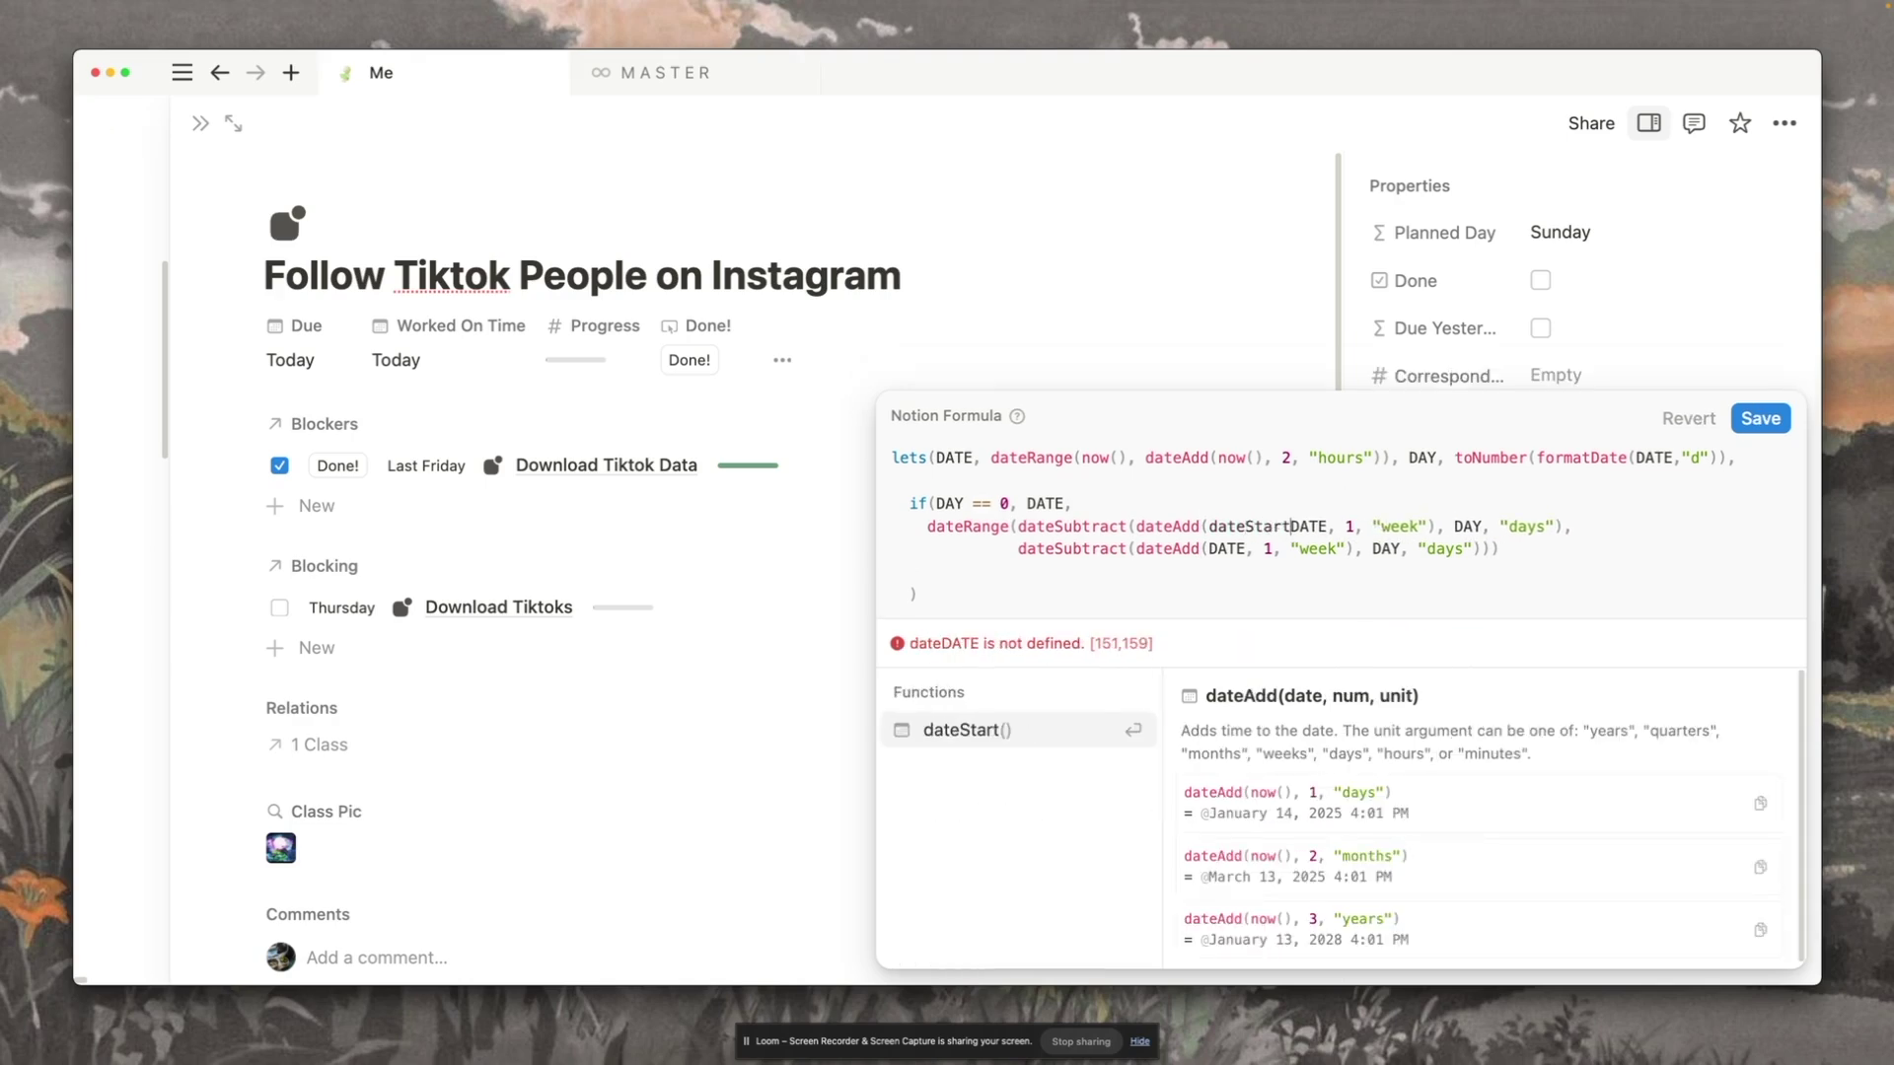
# Step: Wrap DATE in dateEnd() for the range end, then review the formula's if and dateStart parts
pyautogui.write(')')
pyautogui.click(1209, 549)
pyautogui.write('dateEnd(')
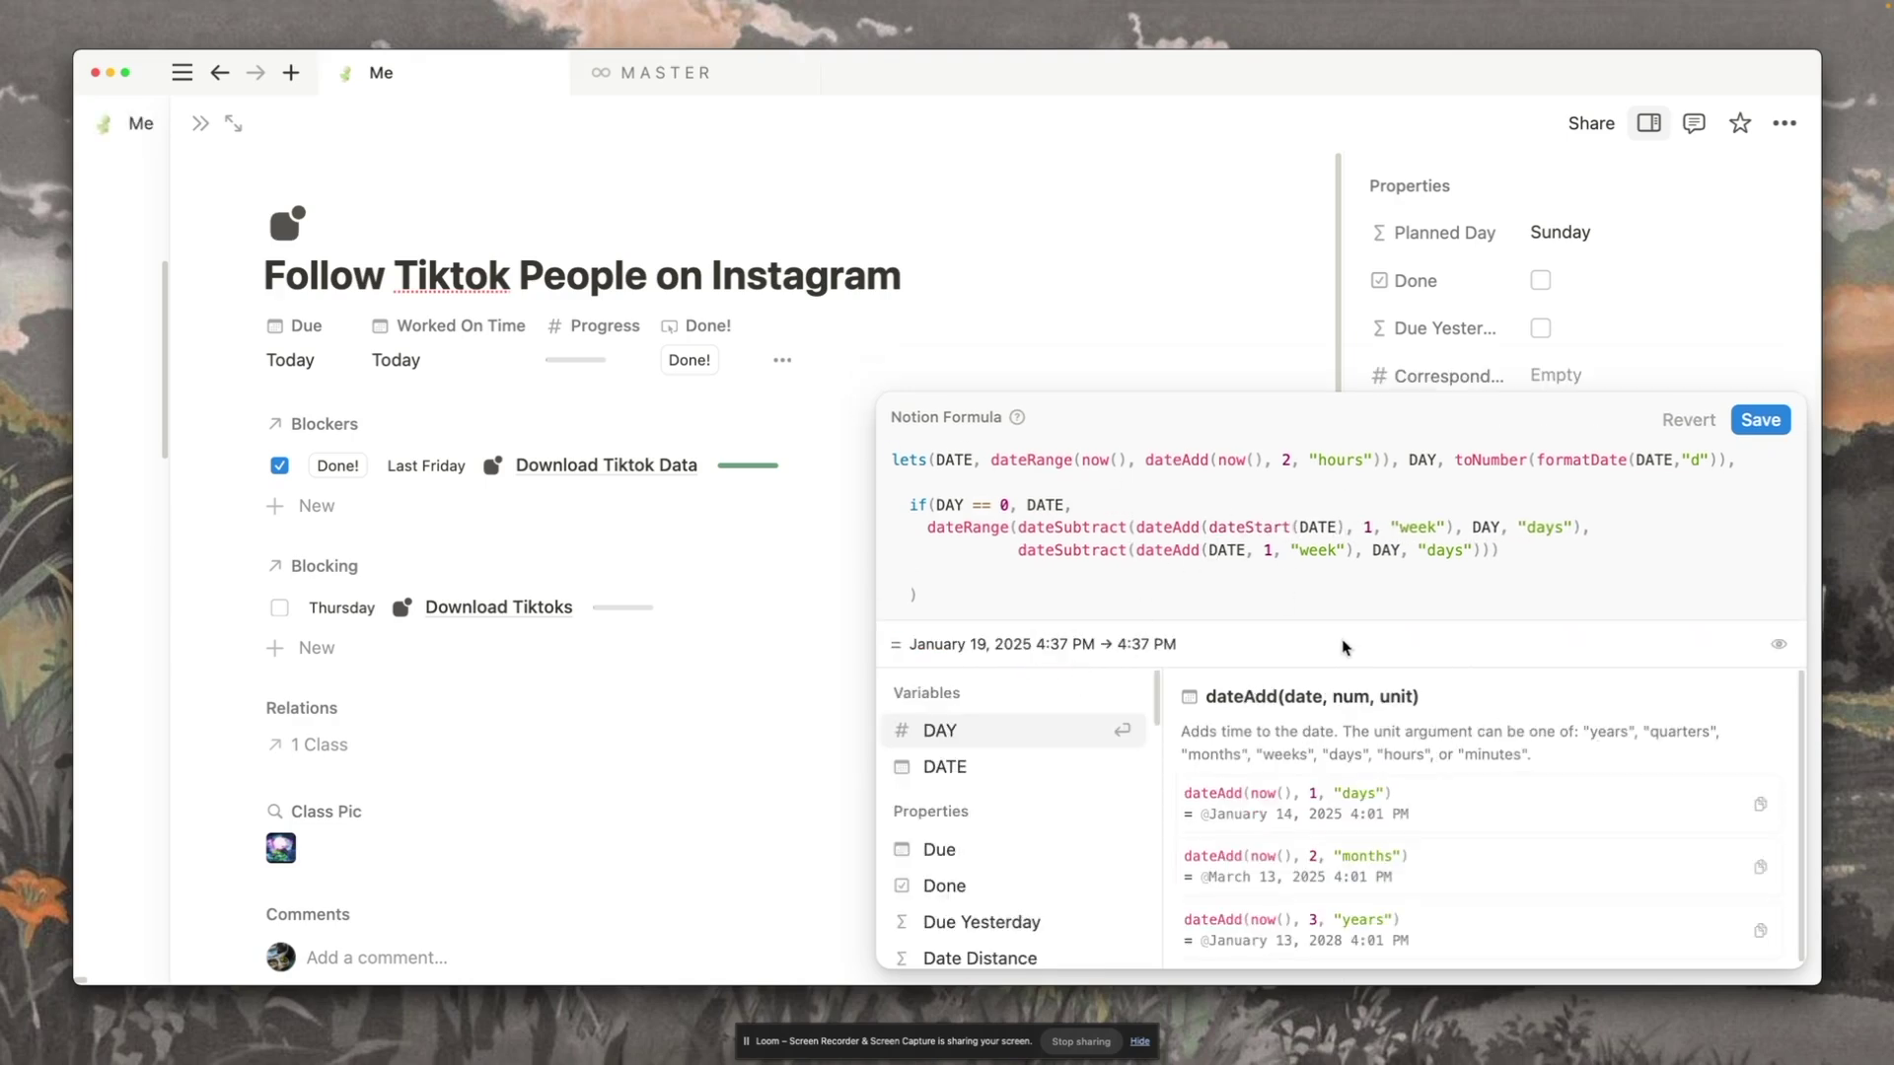
pyautogui.press('Right')
pyautogui.press('Right')
pyautogui.press('Right')
pyautogui.press('Right')
pyautogui.write(')')
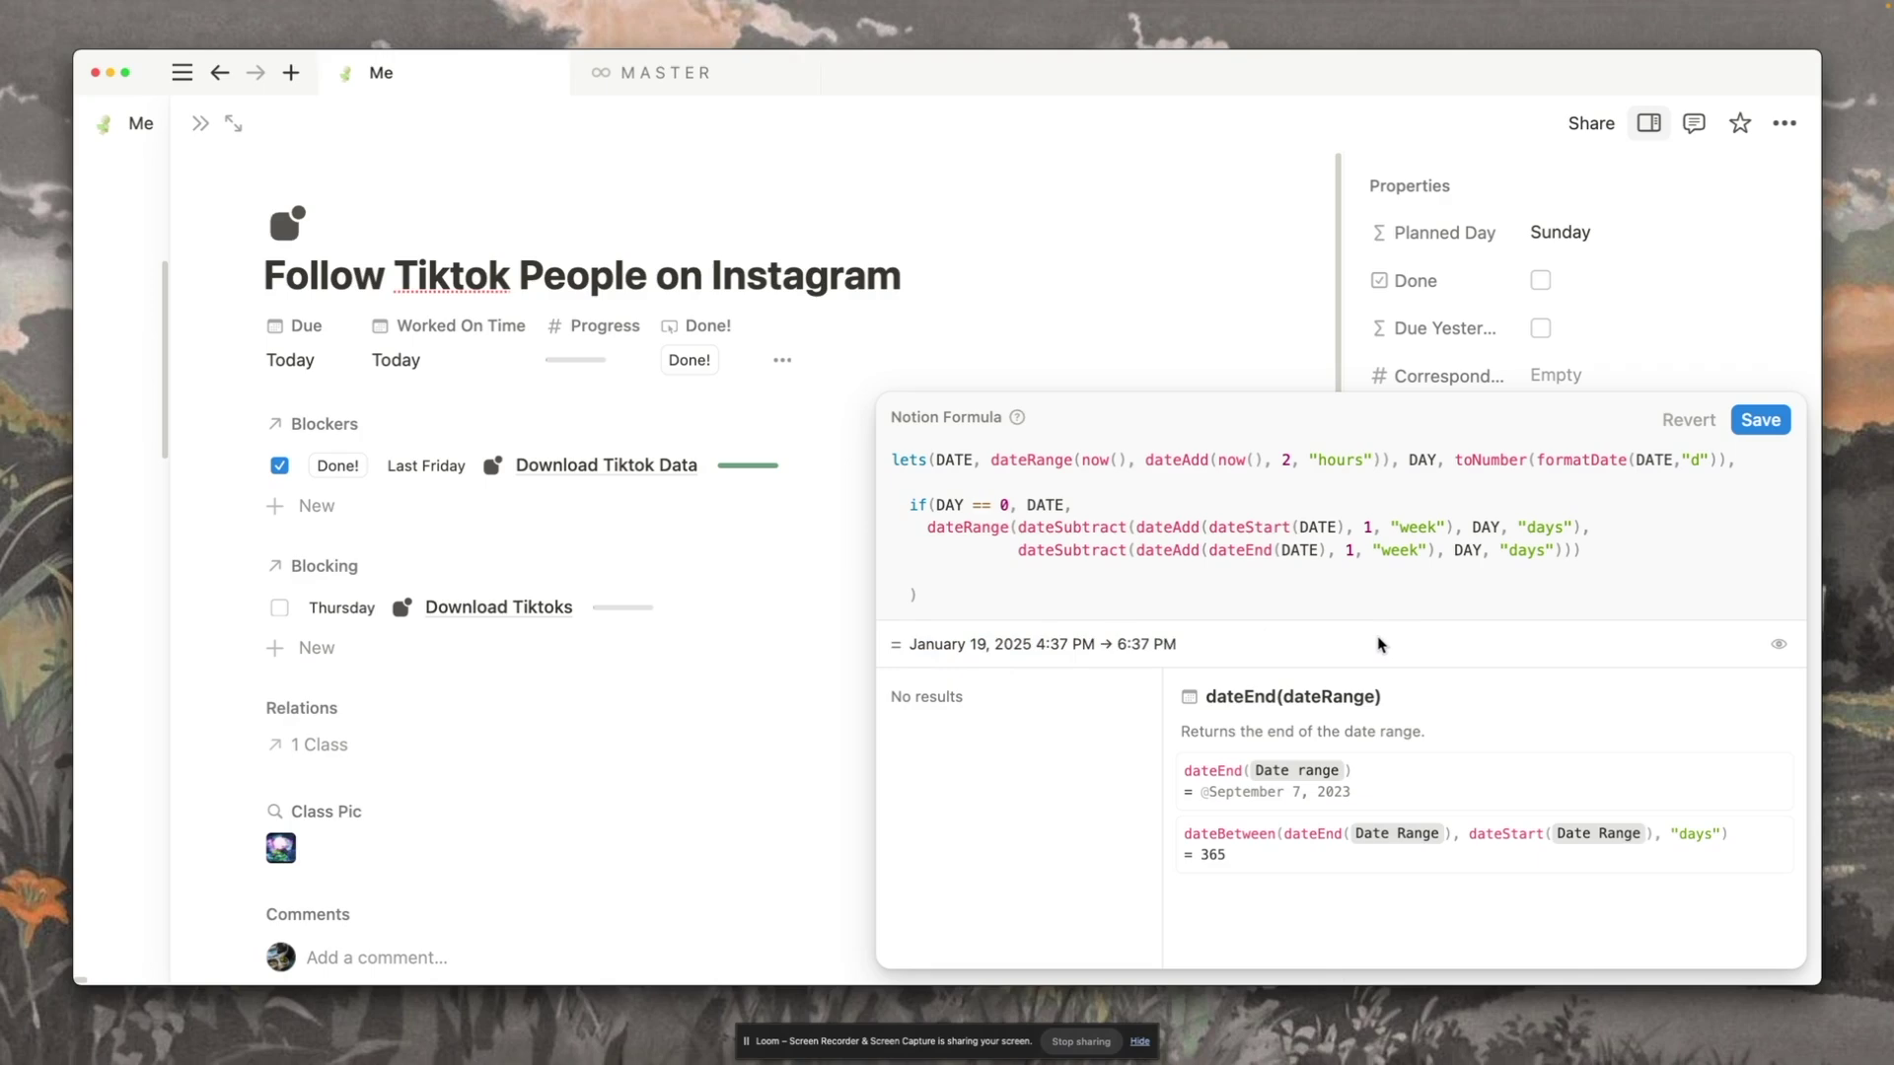
pyautogui.click(1226, 527)
pyautogui.click(1105, 504)
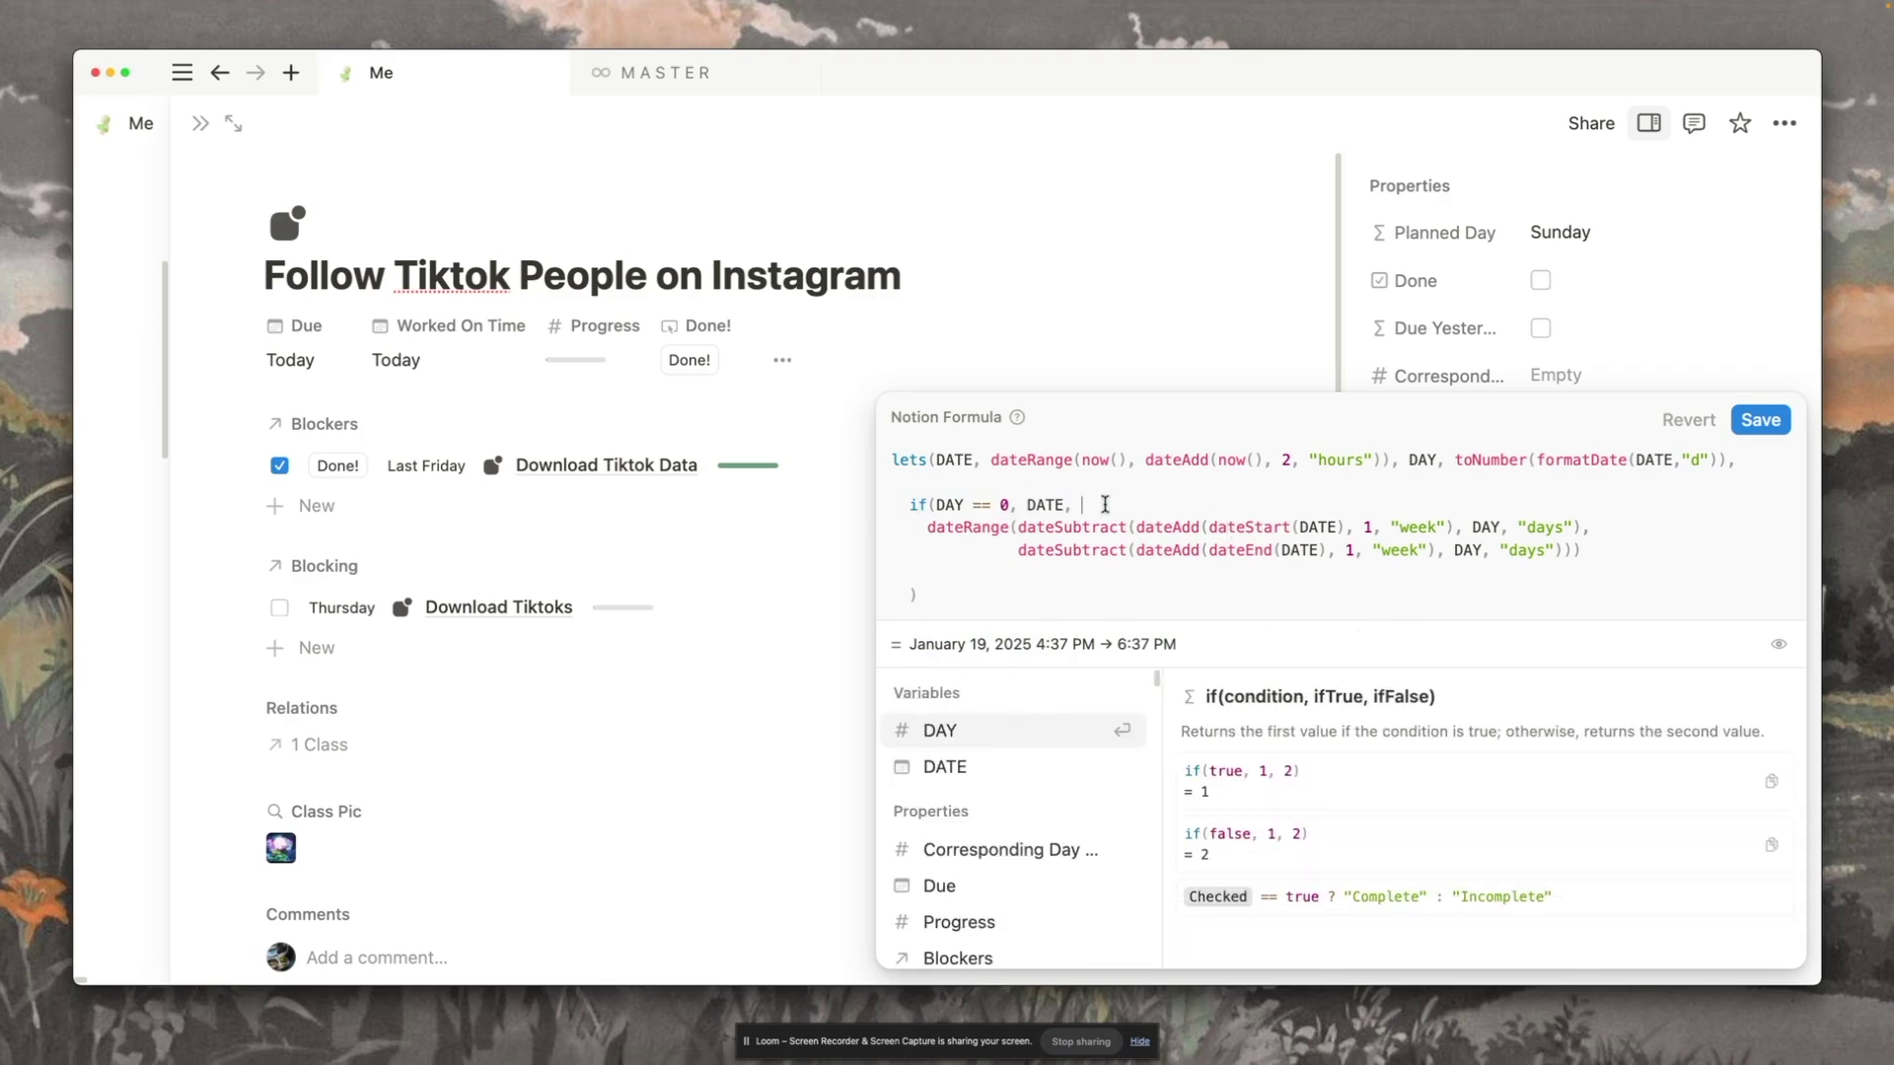
# Step: Copy the finished formula into the Mass Push Due action and delete DATE's dateRange value
pyautogui.press('Escape')
pyautogui.press('Return')
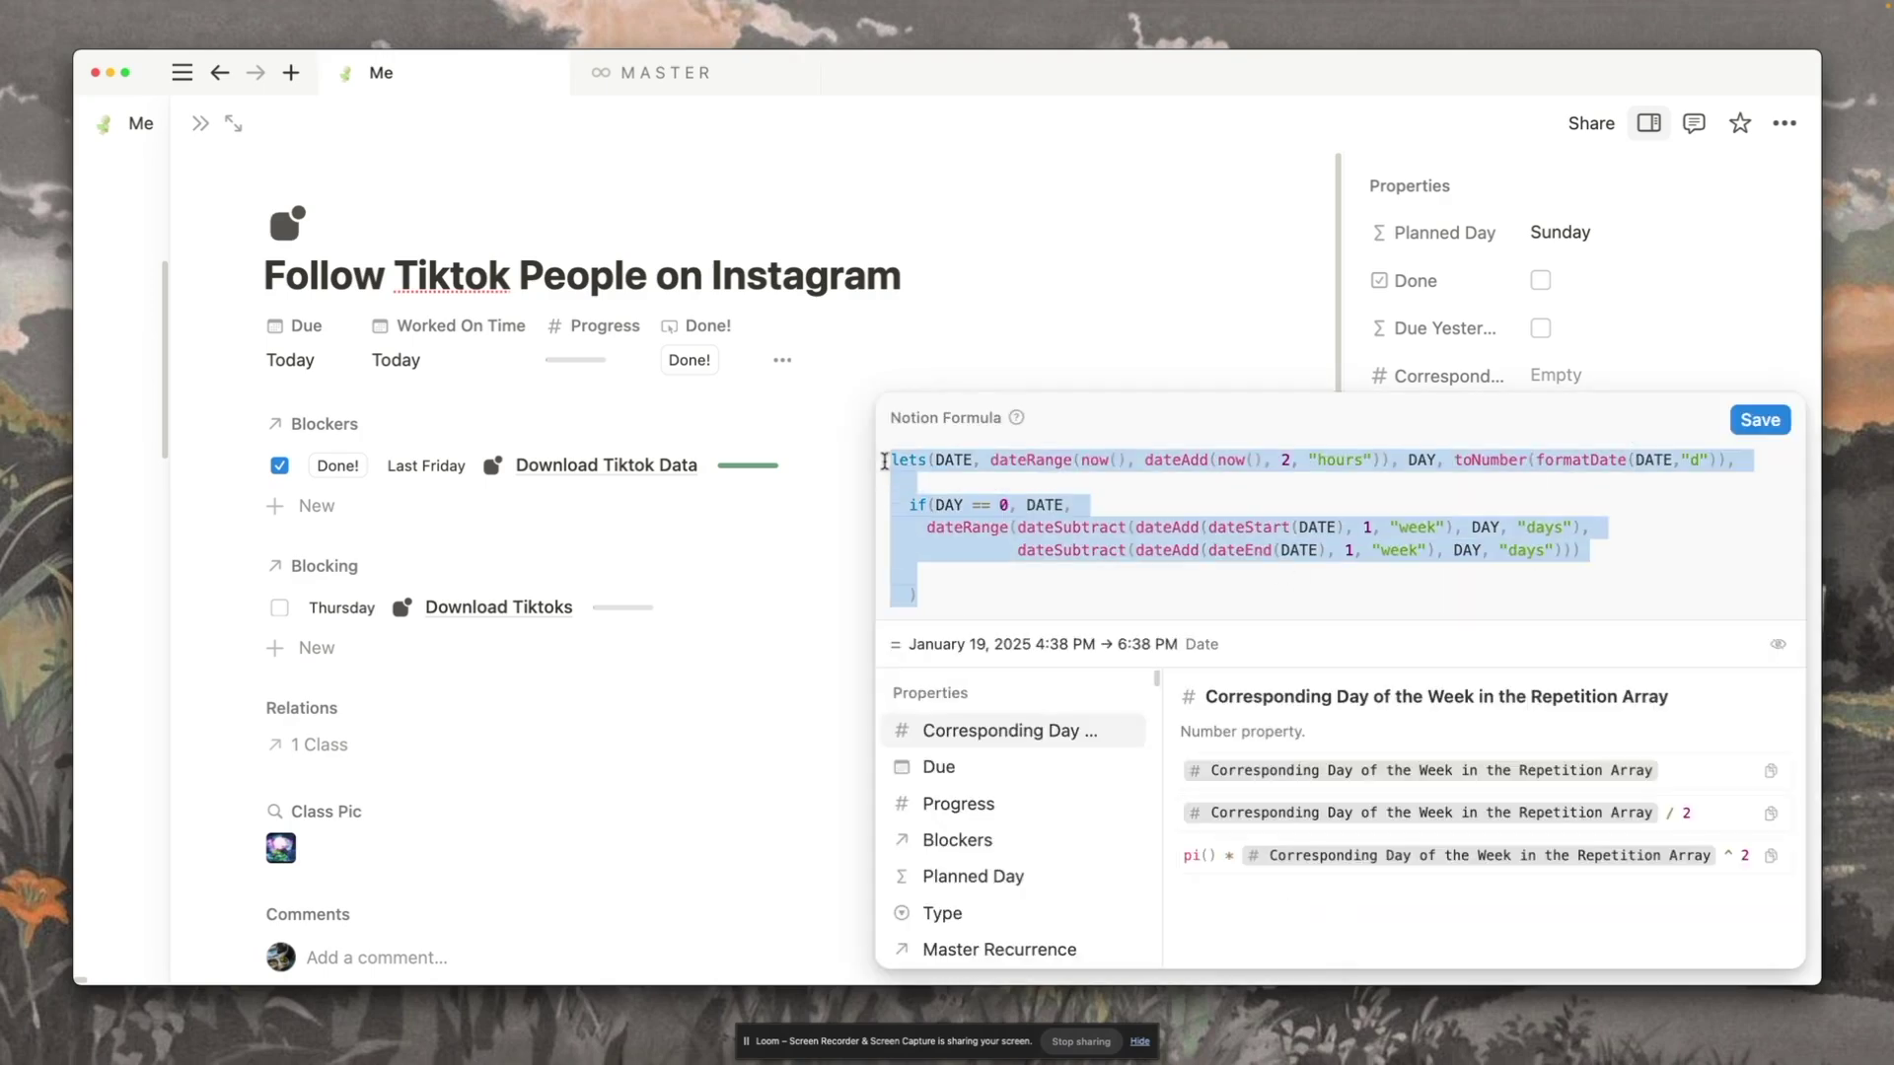
pyautogui.press('Escape')
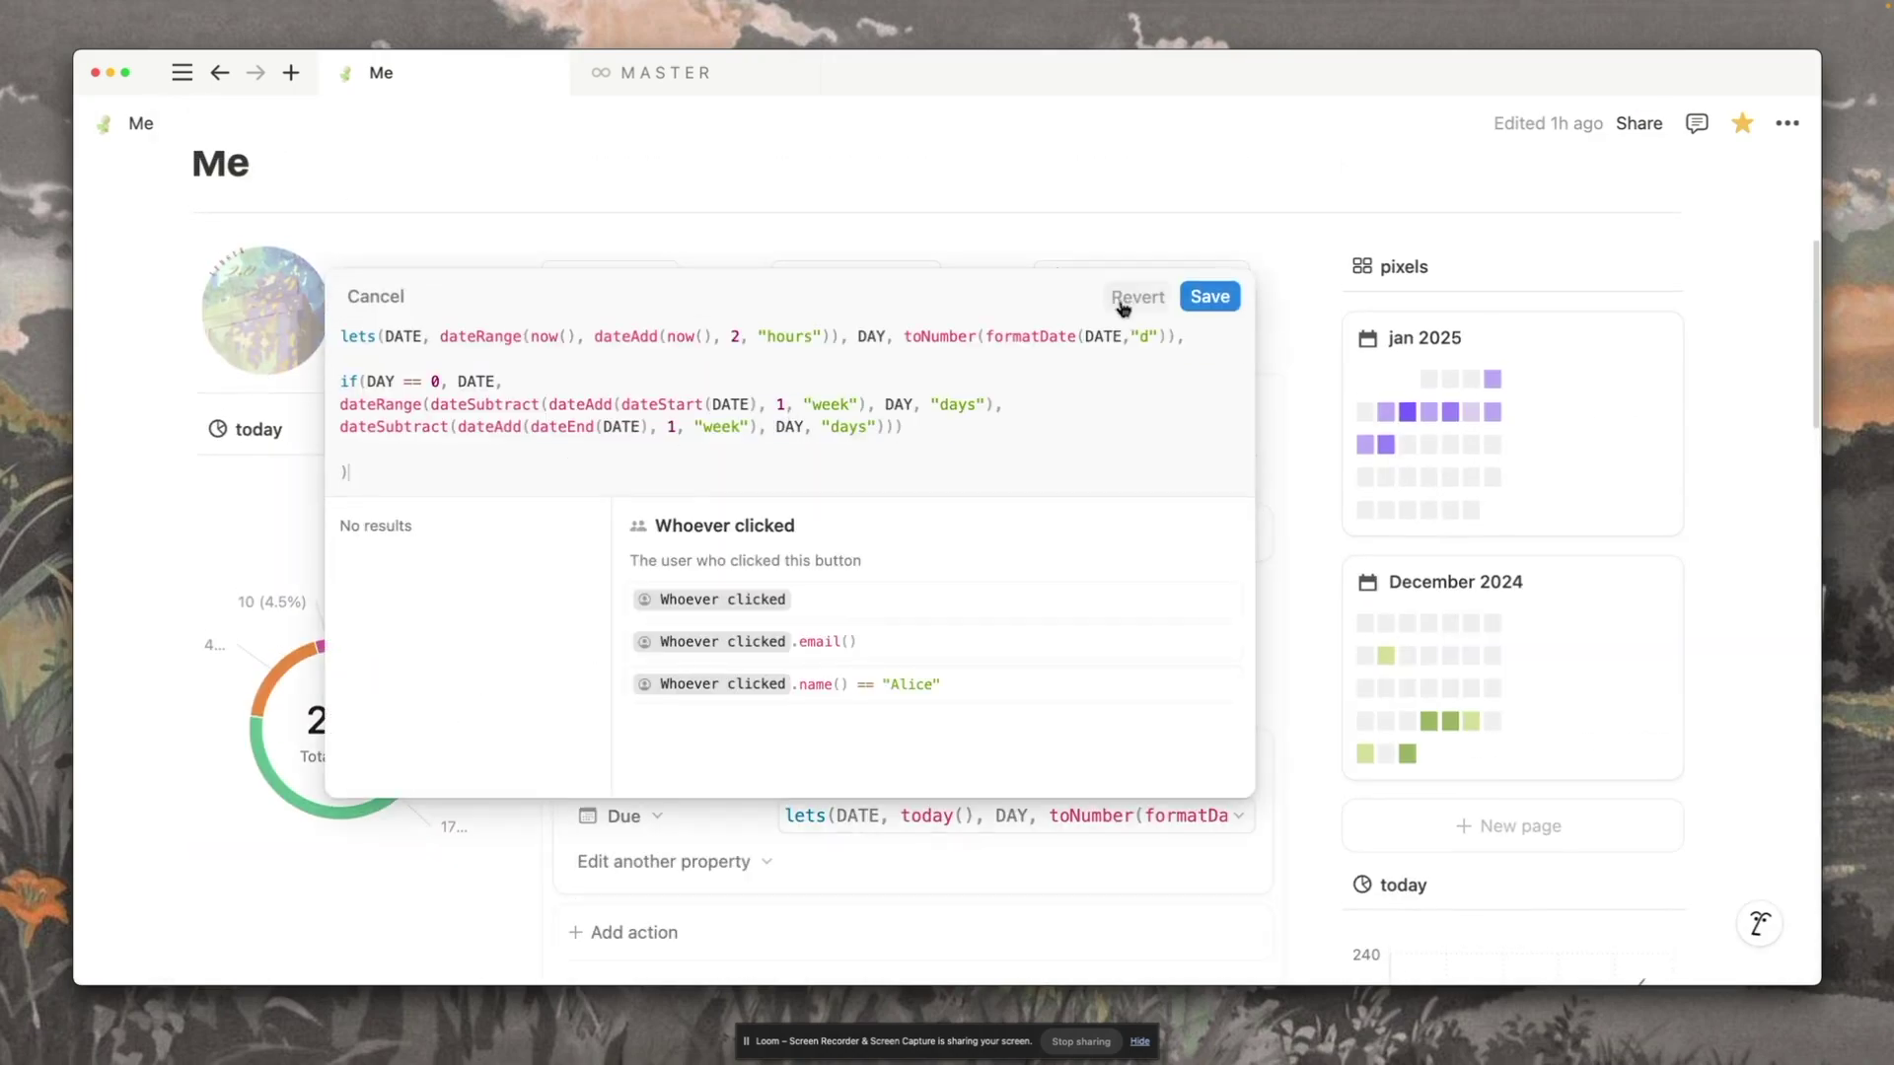
pyautogui.click(1201, 297)
pyautogui.press('Return')
pyautogui.press('BackSpace')
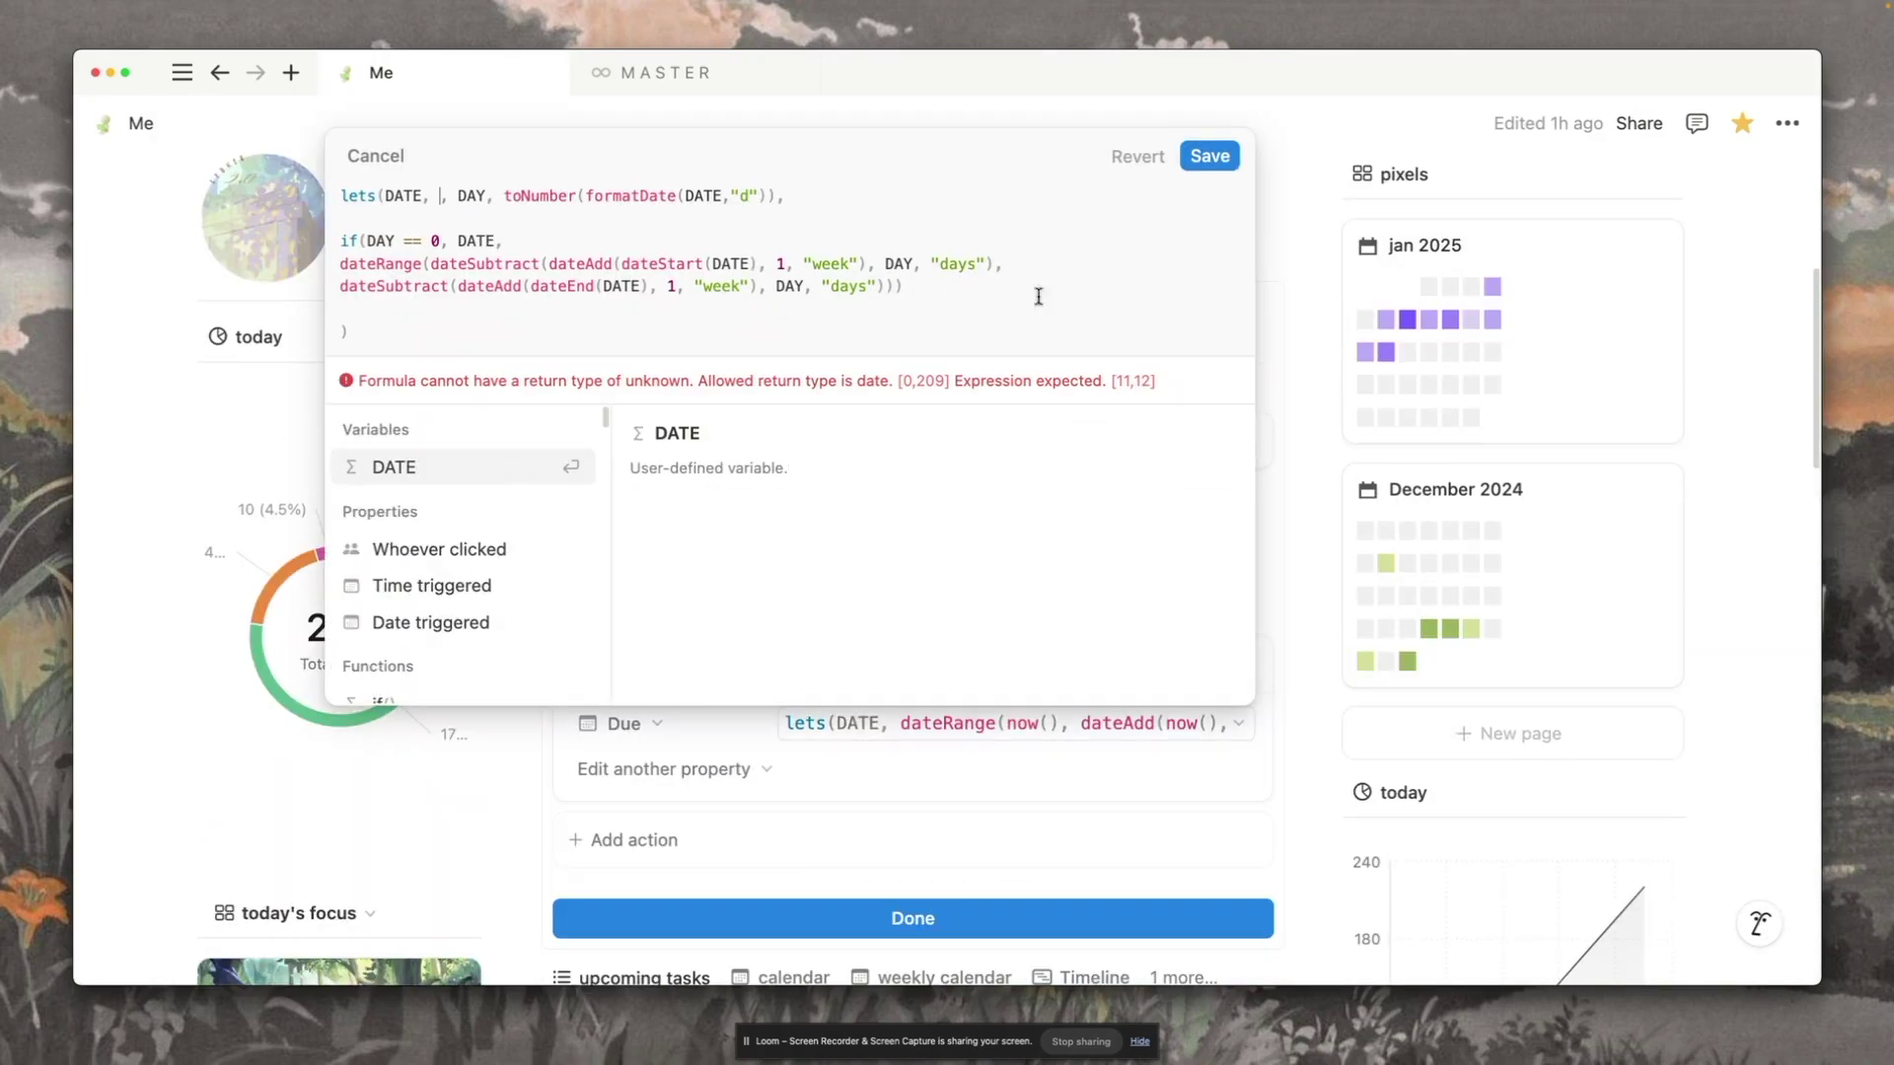